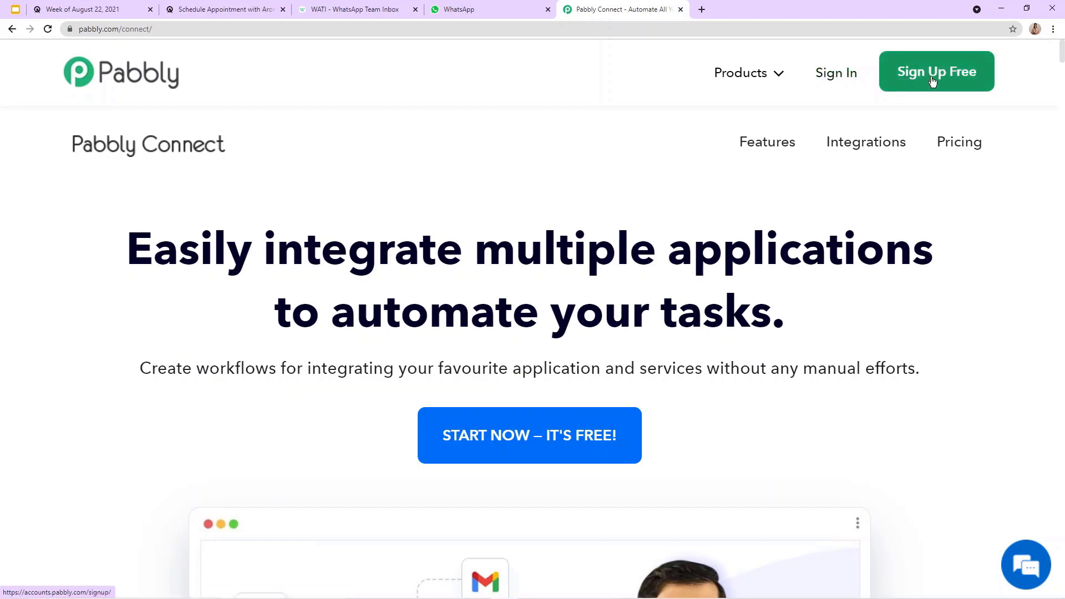
Sign in to Pabbly and open the Connect app from the list of all apps
{"action": "left_click", "coordinate": [828, 78]}
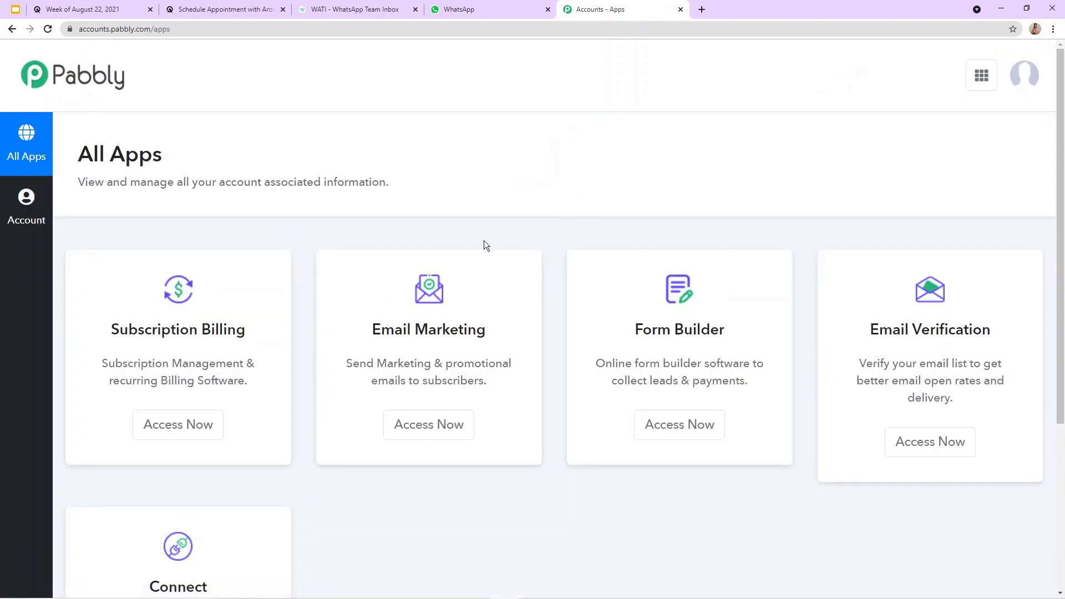
{"action": "scroll", "coordinate": [422, 239], "scroll_direction": "down", "scroll_amount": 2}
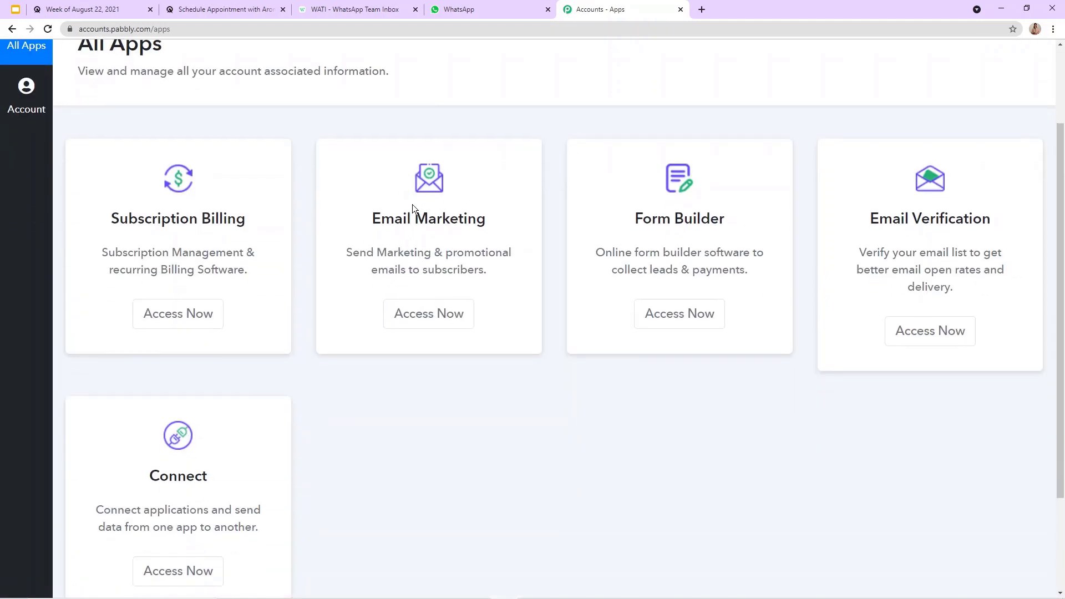
{"action": "scroll", "coordinate": [380, 250], "scroll_direction": "down", "scroll_amount": 2}
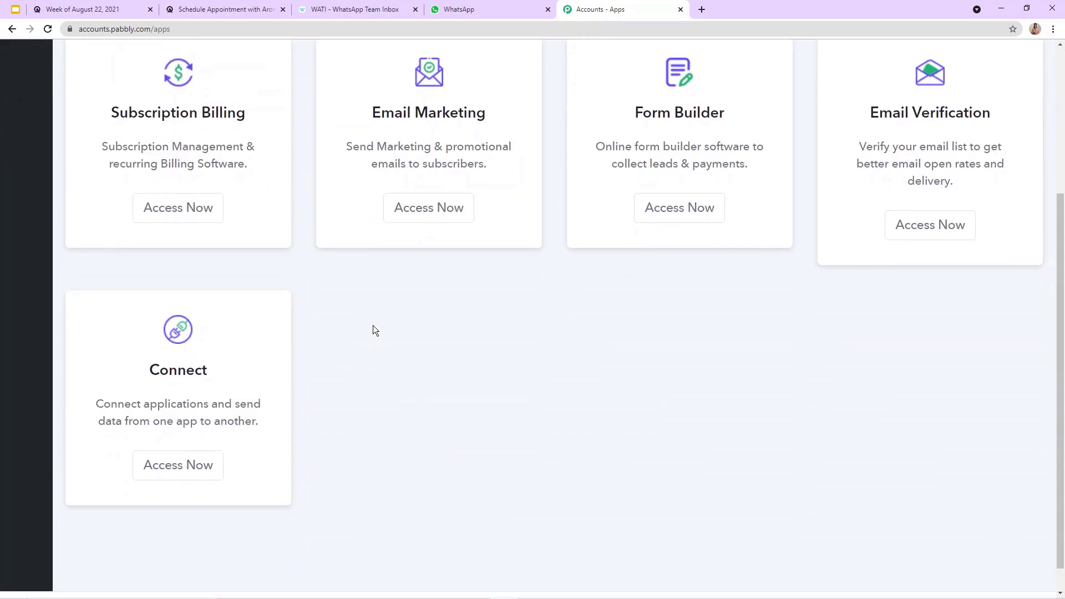
{"action": "left_click", "coordinate": [177, 465]}
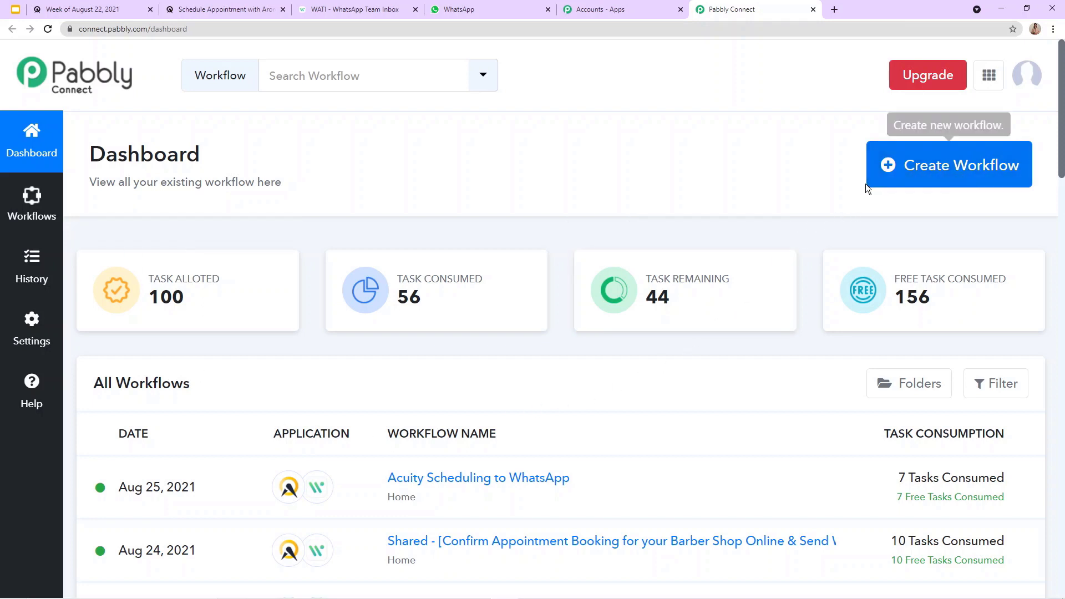
Create a new workflow named "Acuity Scheduling to WhatsApp"
{"action": "left_click", "coordinate": [913, 168]}
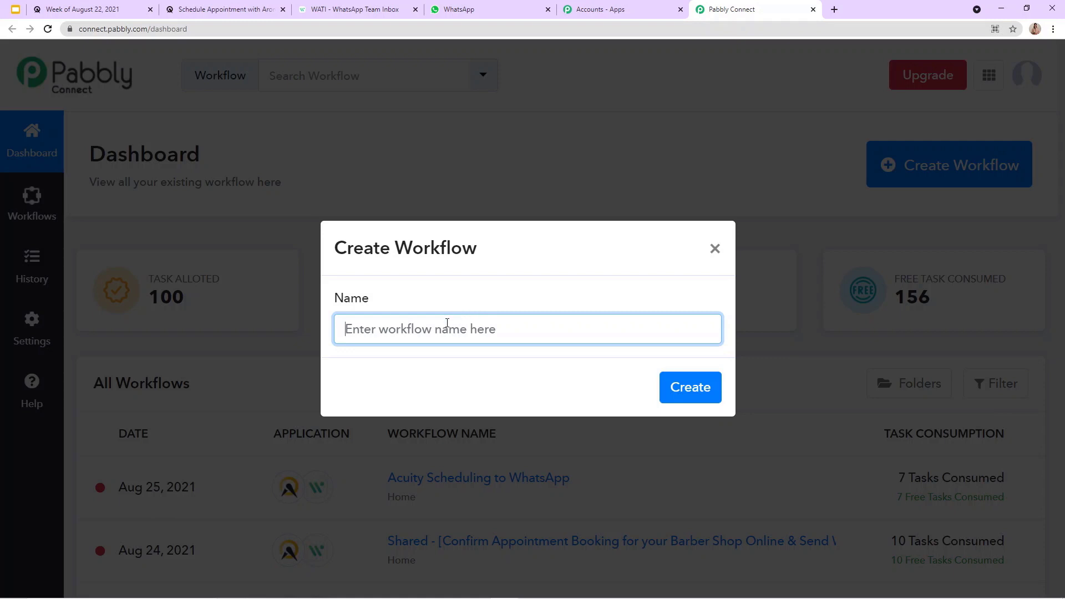
{"action": "type", "text": "Acuti"}
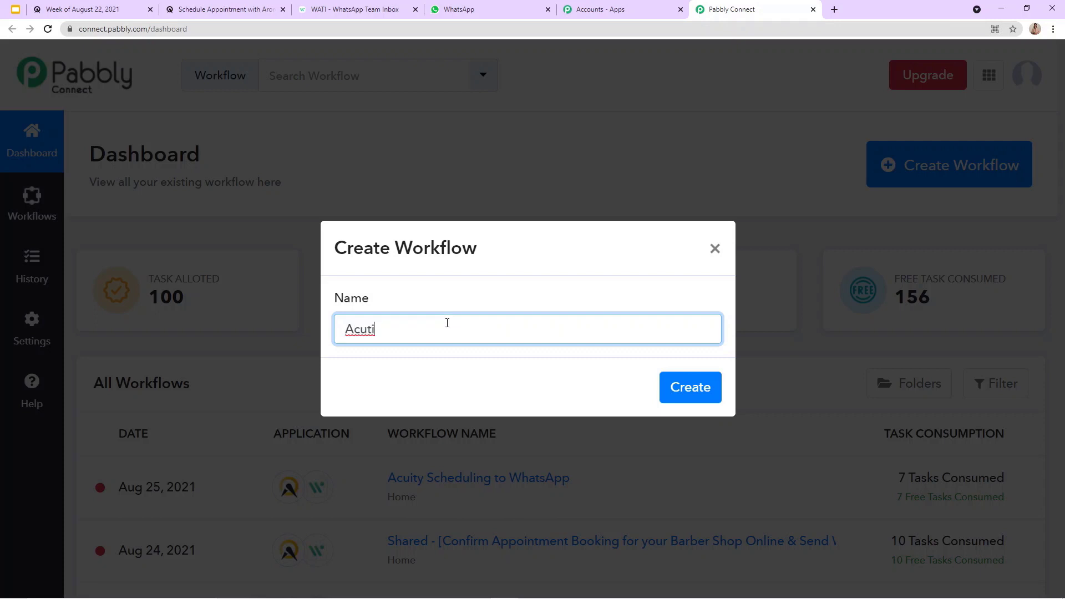
{"action": "key", "text": "BackSpace"}
{"action": "key", "text": "BackSpace"}
{"action": "type", "text": "ity Sched"}
{"action": "type", "text": "uling to Whay"}
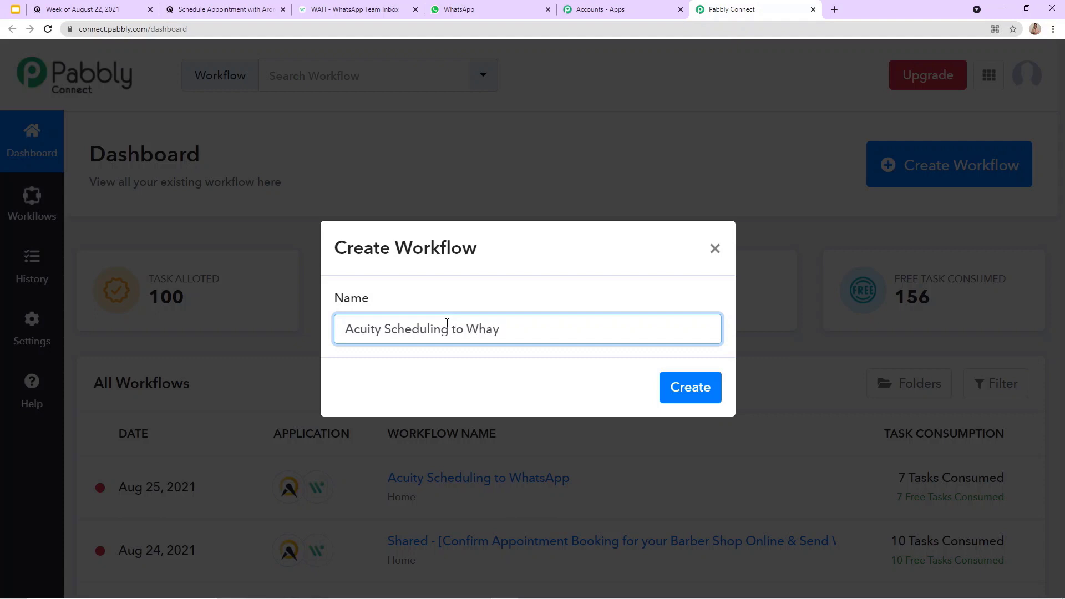
{"action": "key", "text": "BackSpace"}
{"action": "type", "text": "tsApp"}
{"action": "left_click", "coordinate": [665, 388]}
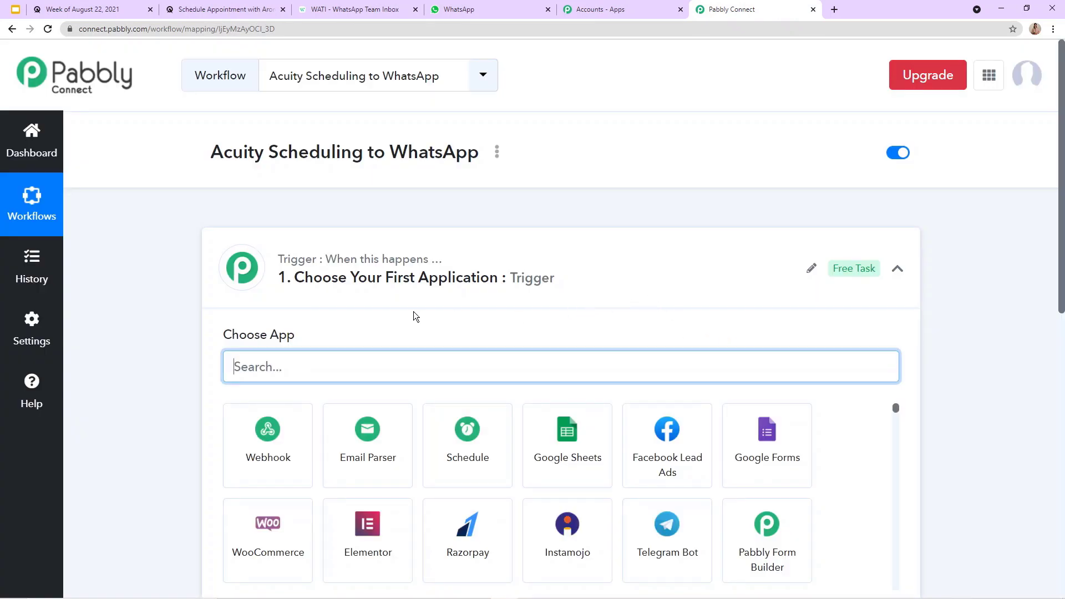
Search the trigger apps for Acuity and choose Acuity Scheduling as the workflow's first application
{"action": "left_click", "coordinate": [897, 268]}
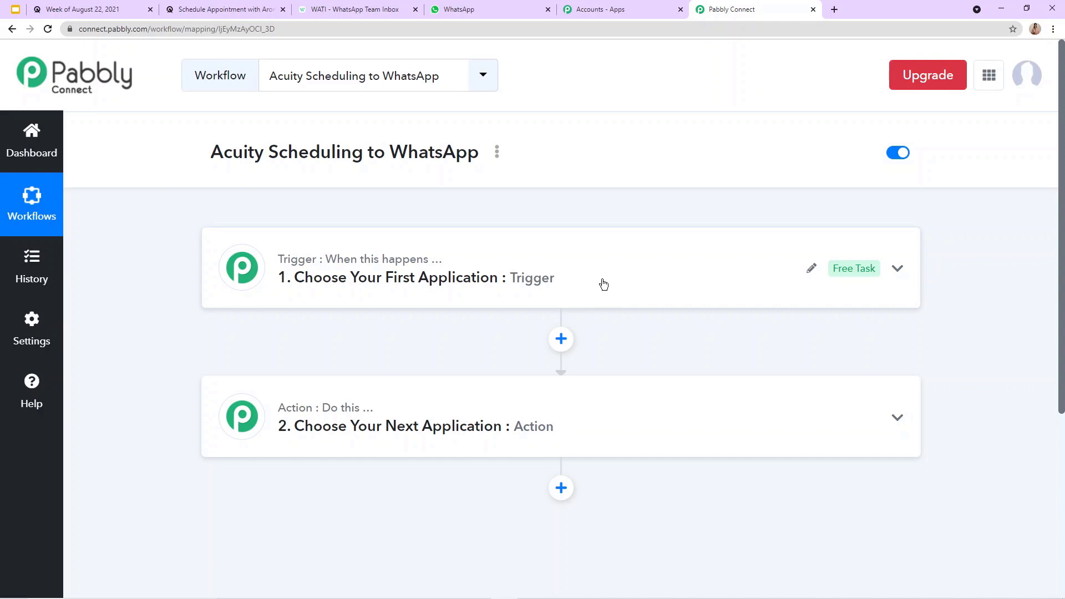
{"action": "left_click", "coordinate": [526, 279]}
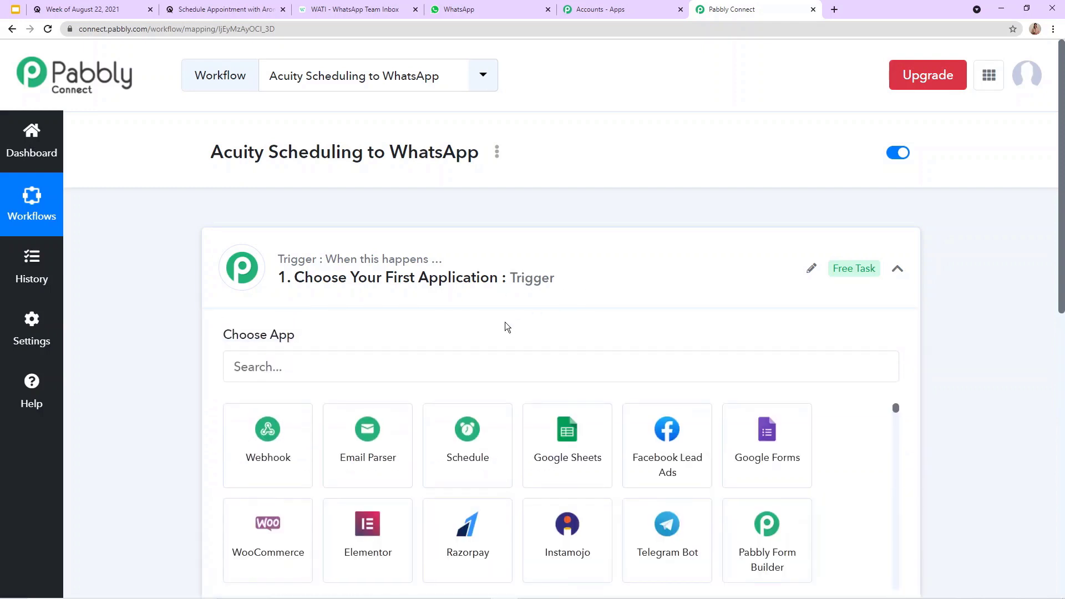
{"action": "scroll", "coordinate": [506, 328], "scroll_direction": "down", "scroll_amount": 2}
{"action": "left_click", "coordinate": [450, 261]}
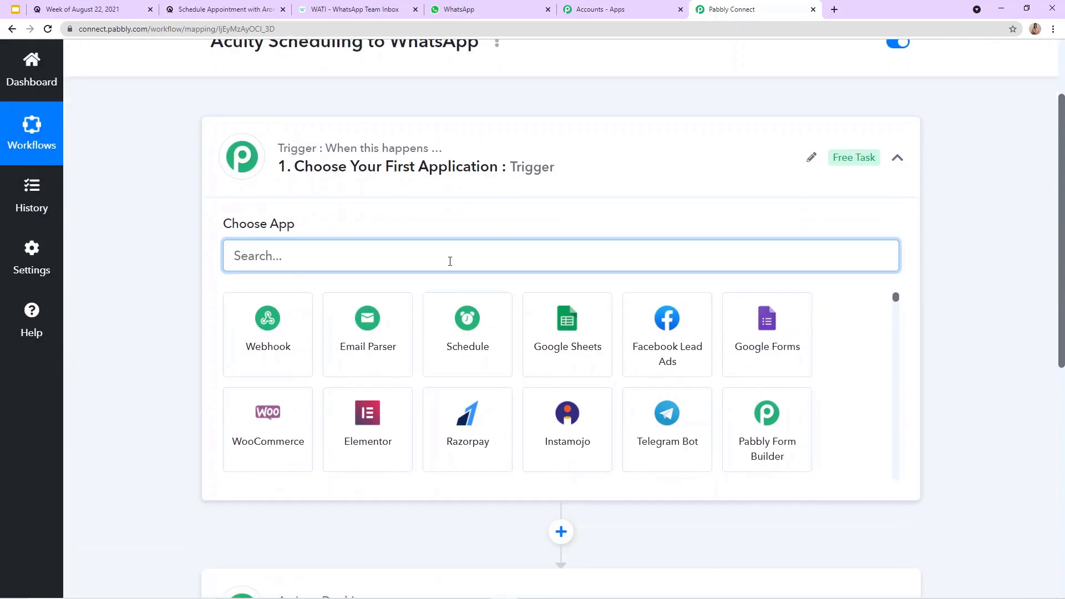
{"action": "type", "text": "Acu"}
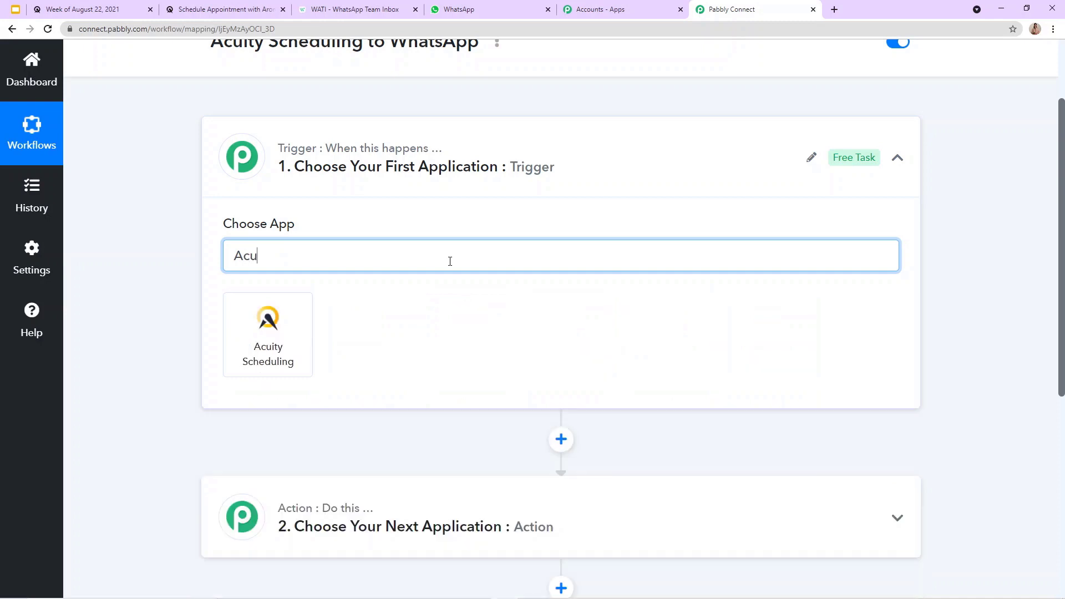
{"action": "type", "text": "i"}
{"action": "left_click", "coordinate": [268, 344]}
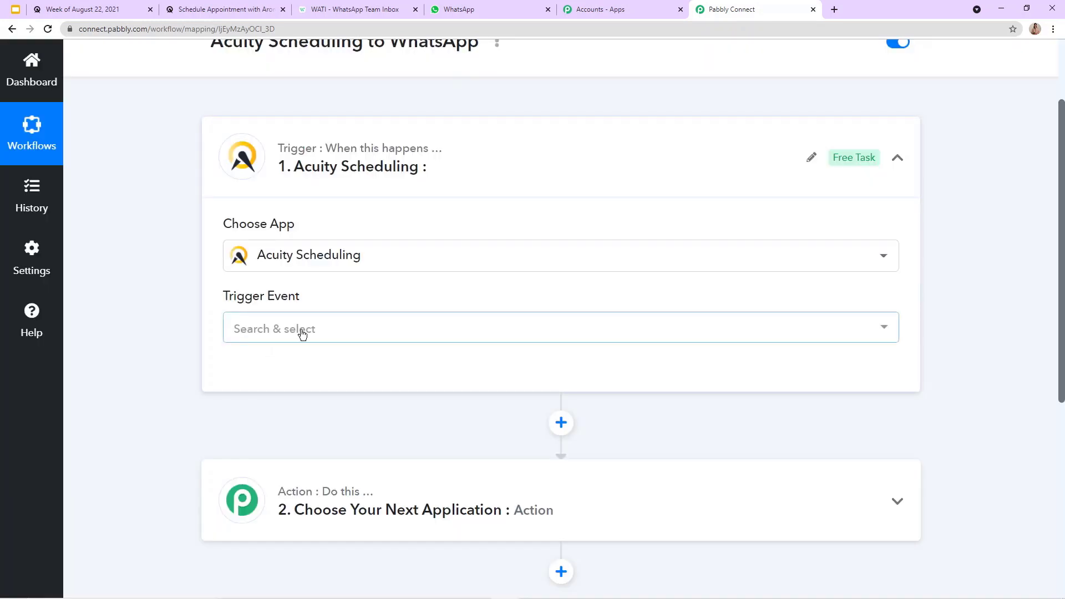
Set the Acuity Scheduling trigger event to New Appointment
{"action": "left_click", "coordinate": [309, 329]}
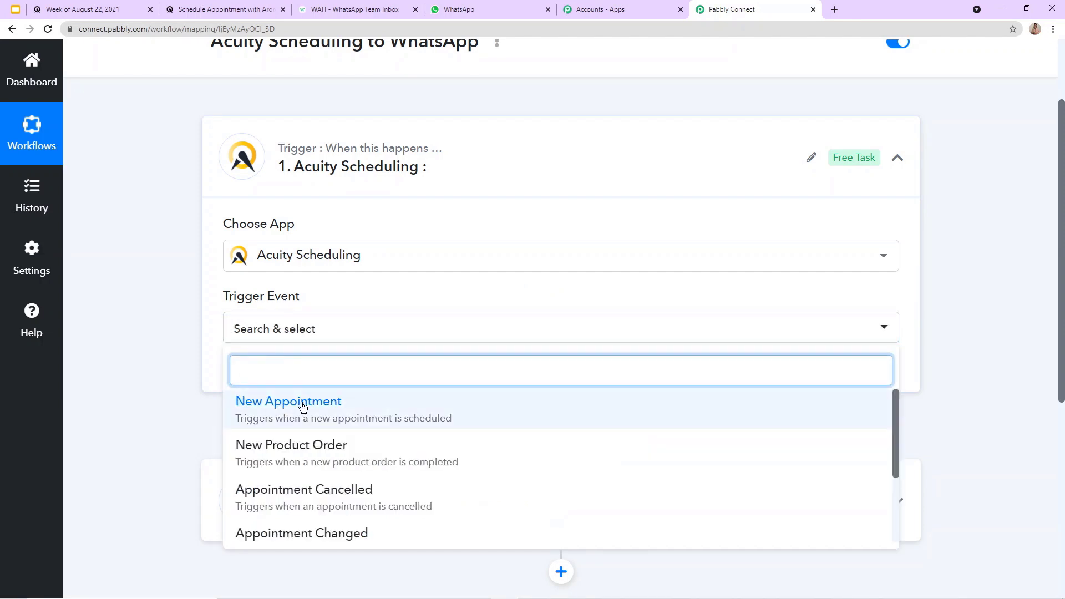
{"action": "scroll", "coordinate": [304, 413], "scroll_direction": "down", "scroll_amount": 4}
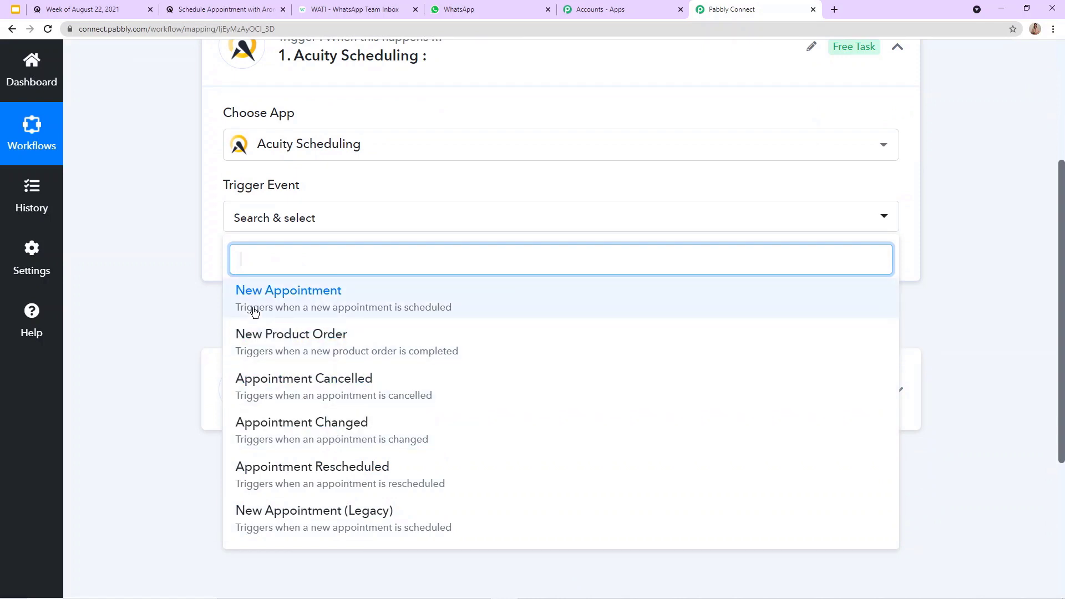
{"action": "left_click", "coordinate": [282, 301]}
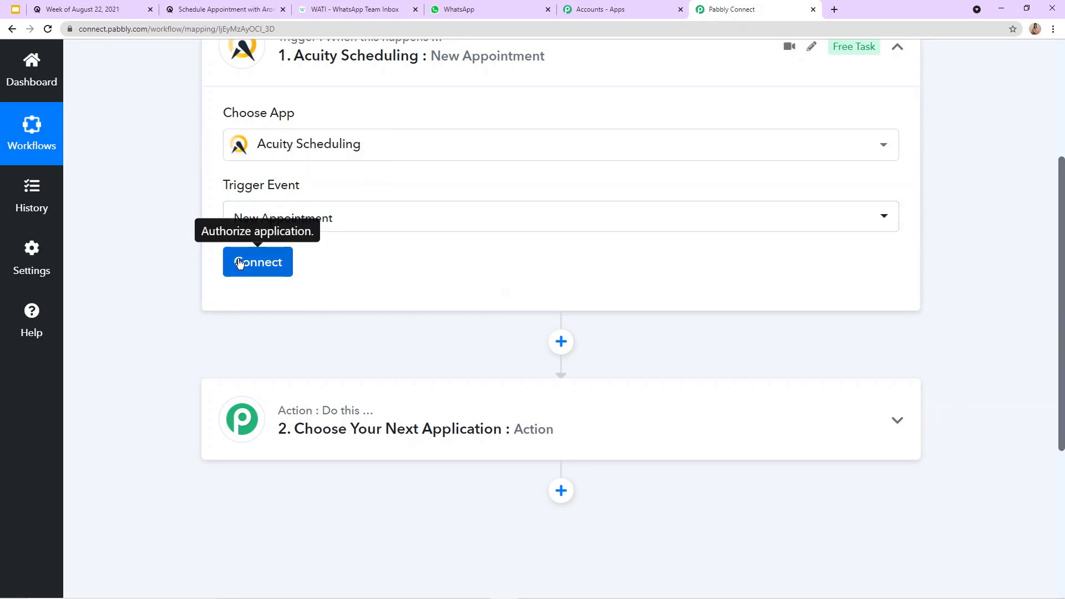
Add a new Acuity Scheduling connection to the trigger and allow Pabbly Connect access to the Acuity account
{"action": "left_click", "coordinate": [240, 263]}
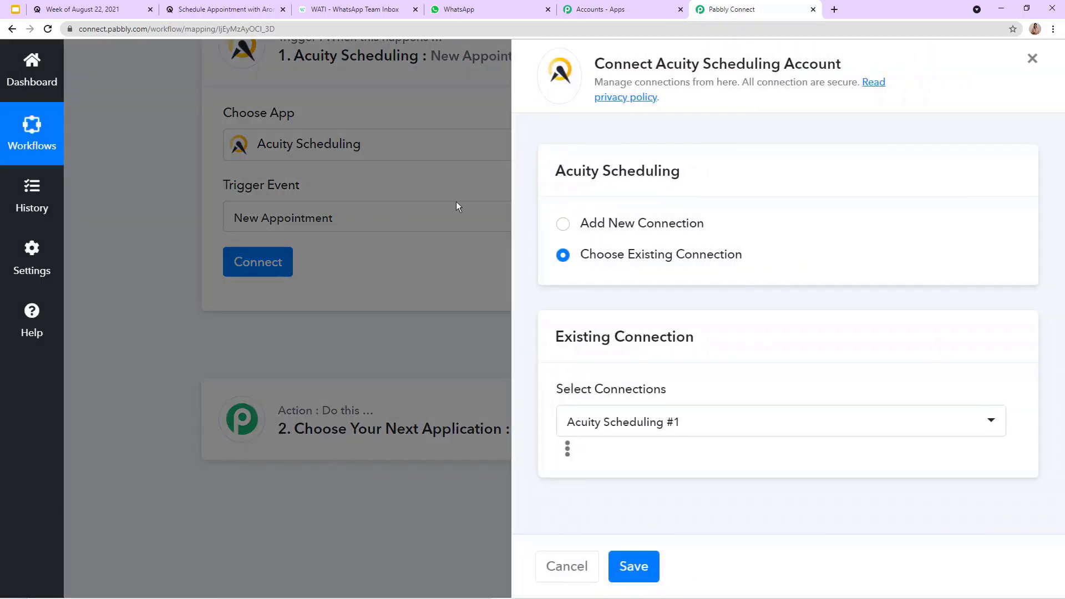
{"action": "left_click", "coordinate": [559, 225]}
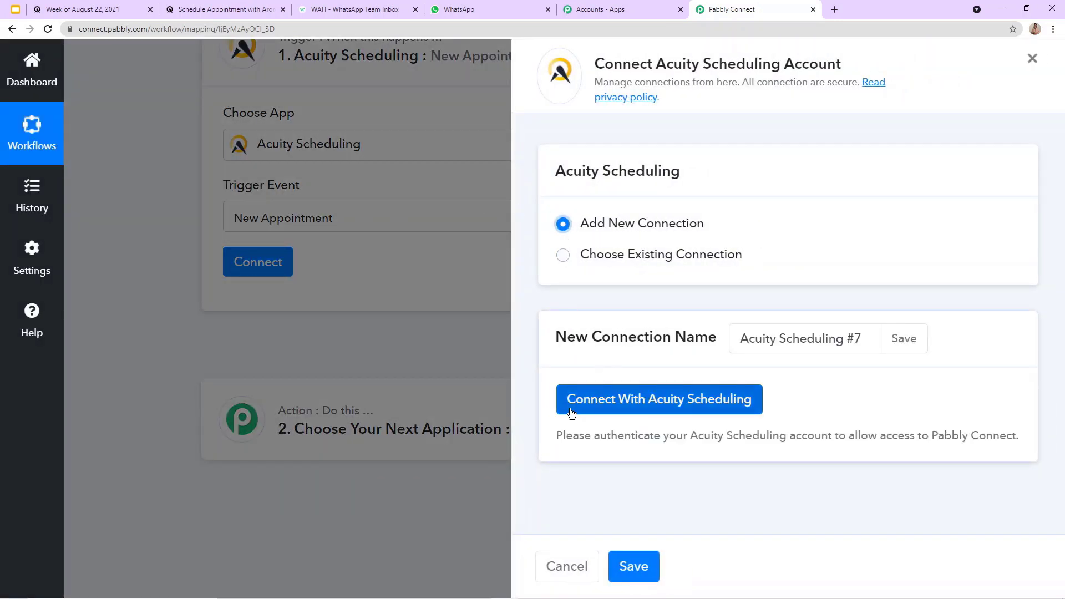
{"action": "left_click", "coordinate": [658, 411]}
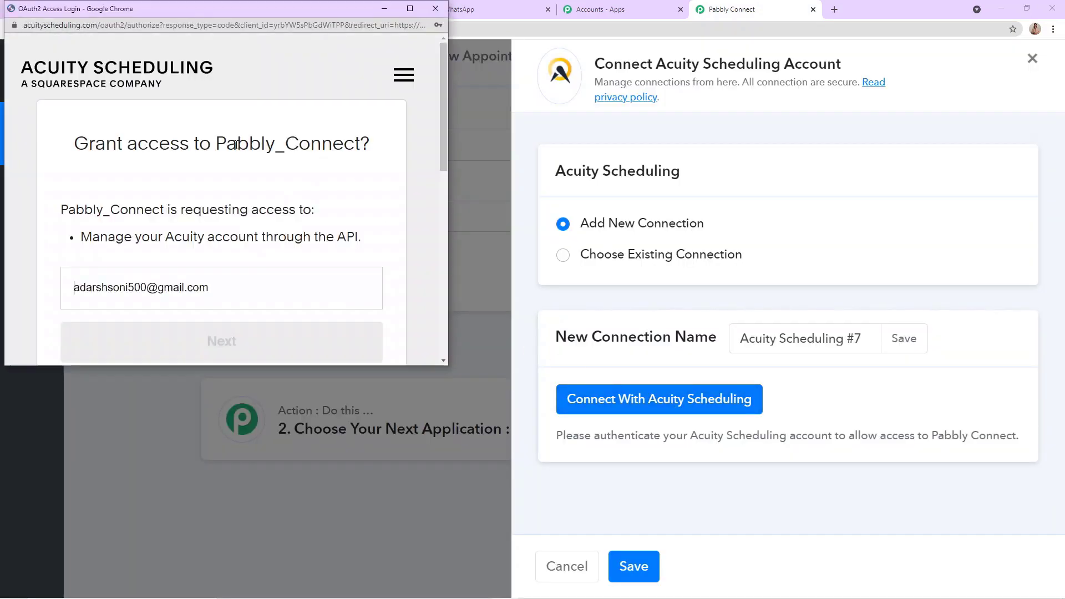
{"action": "scroll", "coordinate": [114, 235], "scroll_direction": "down", "scroll_amount": 2}
{"action": "left_click", "coordinate": [115, 236]}
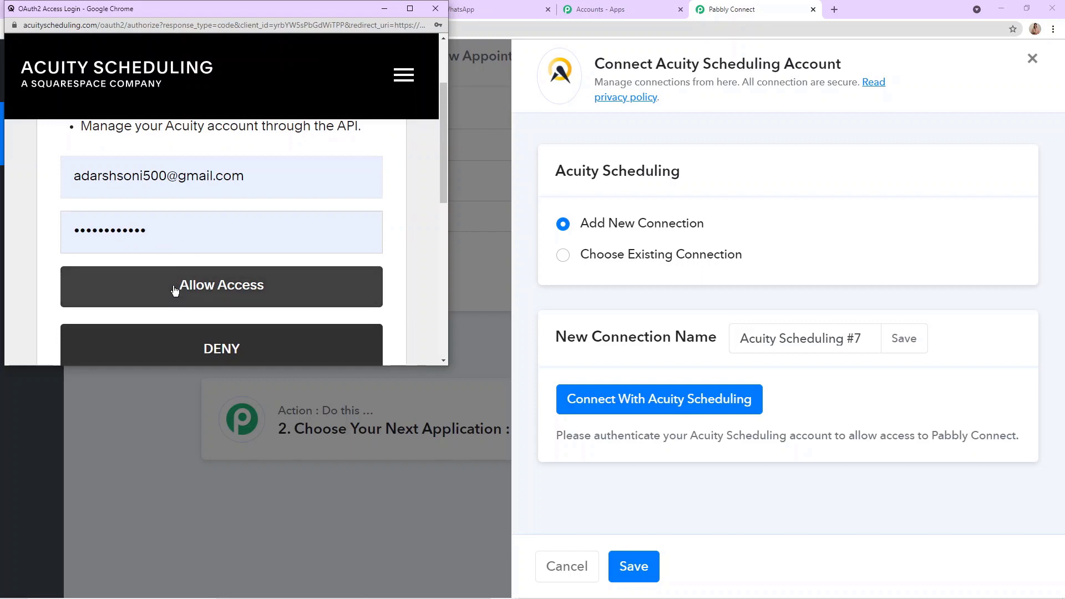
{"action": "left_click", "coordinate": [174, 290]}
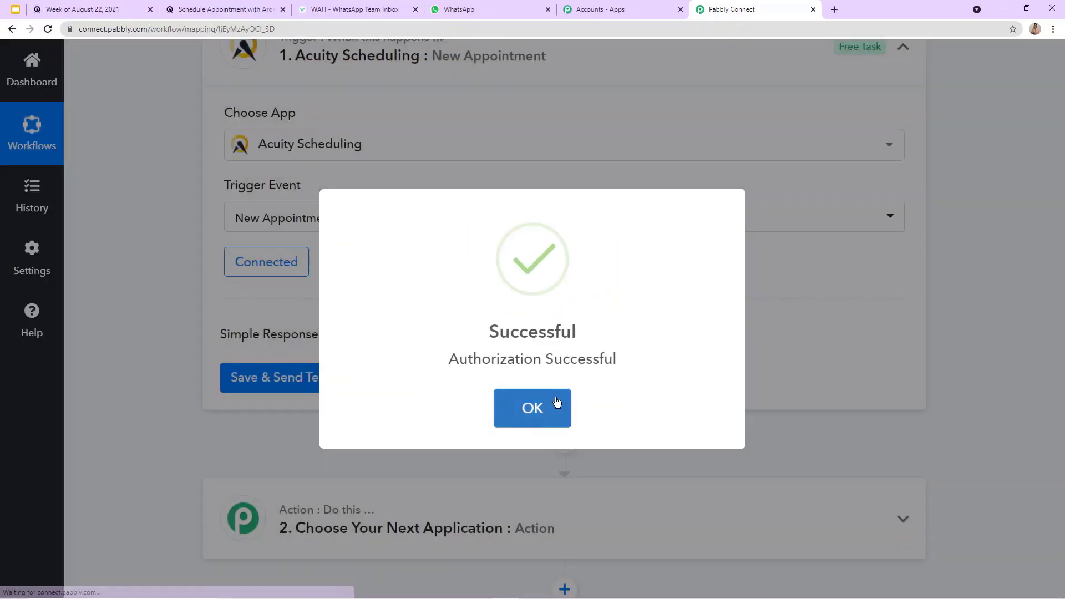
{"action": "left_click", "coordinate": [537, 402]}
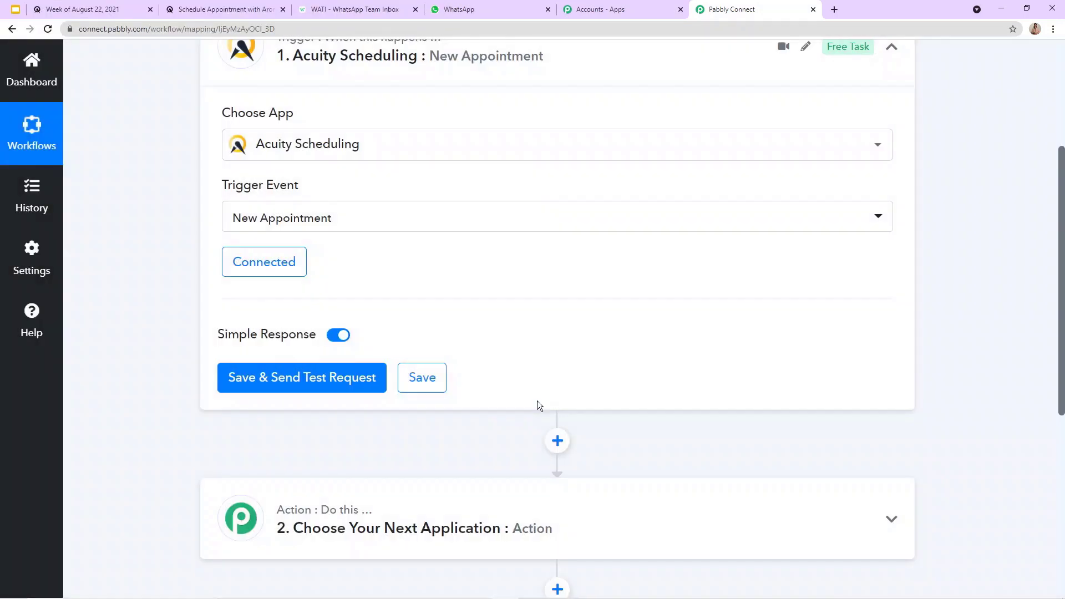
Save the New Appointment trigger and send a test request with Simple Response enabled
{"action": "scroll", "coordinate": [422, 244], "scroll_direction": "up", "scroll_amount": 2}
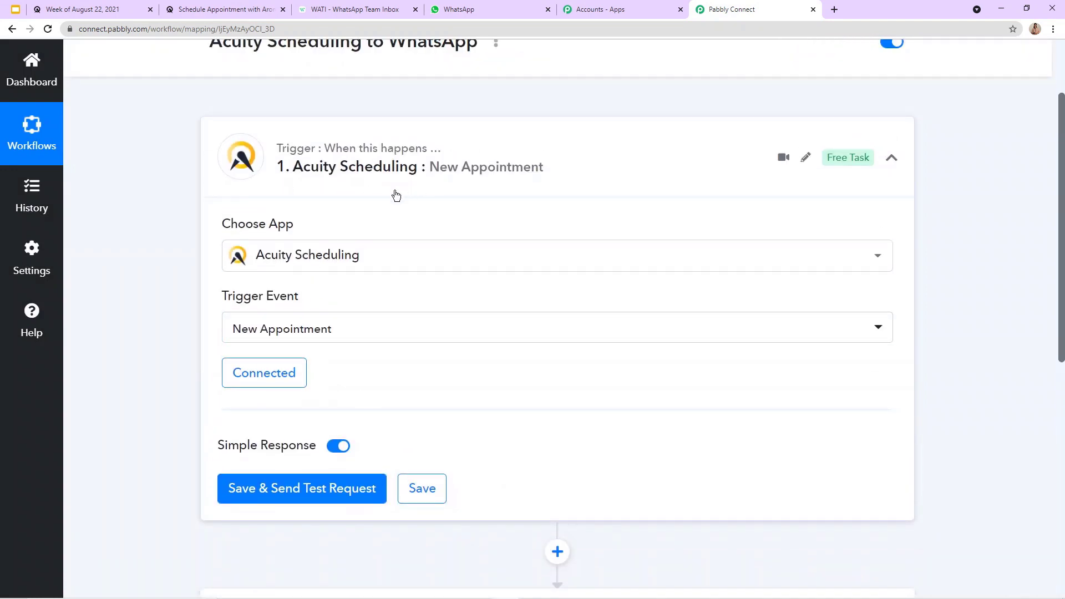
{"action": "scroll", "coordinate": [252, 416], "scroll_direction": "down", "scroll_amount": 4}
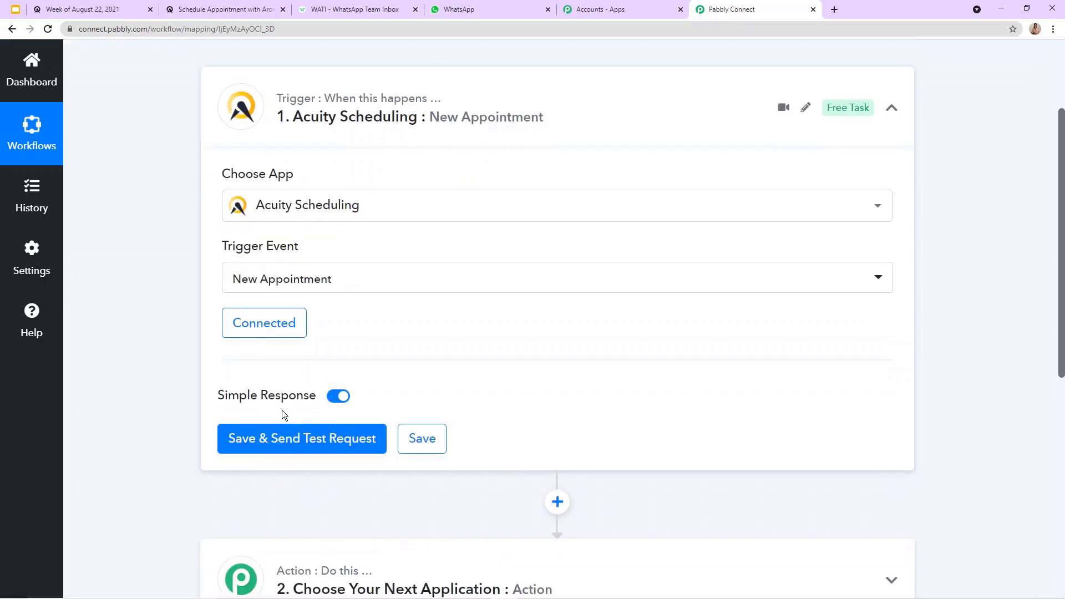
{"action": "left_click", "coordinate": [317, 277]}
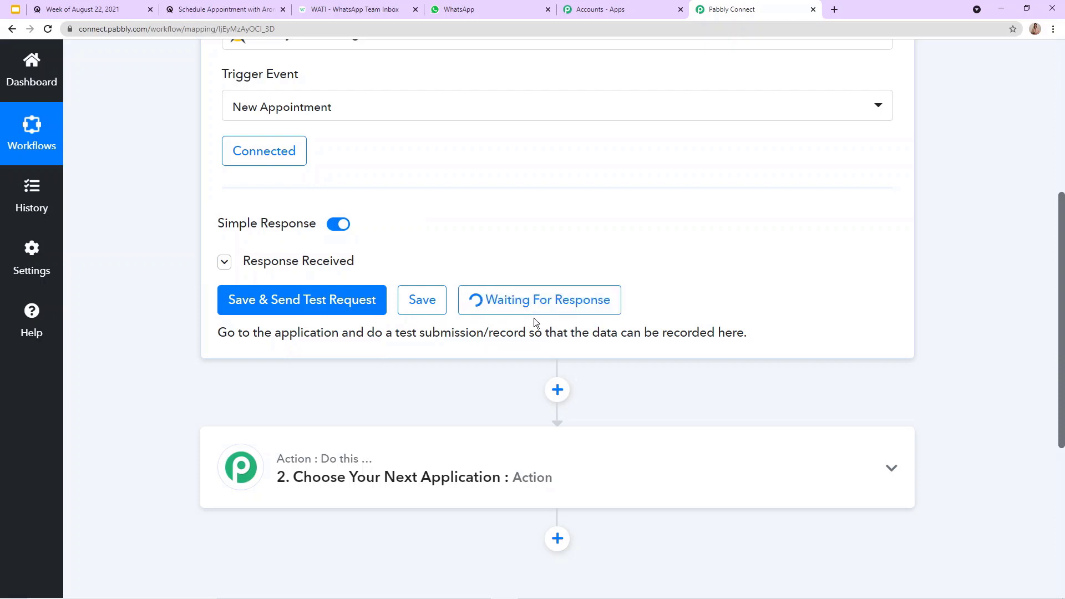
{"action": "scroll", "coordinate": [527, 306], "scroll_direction": "up", "scroll_amount": 2}
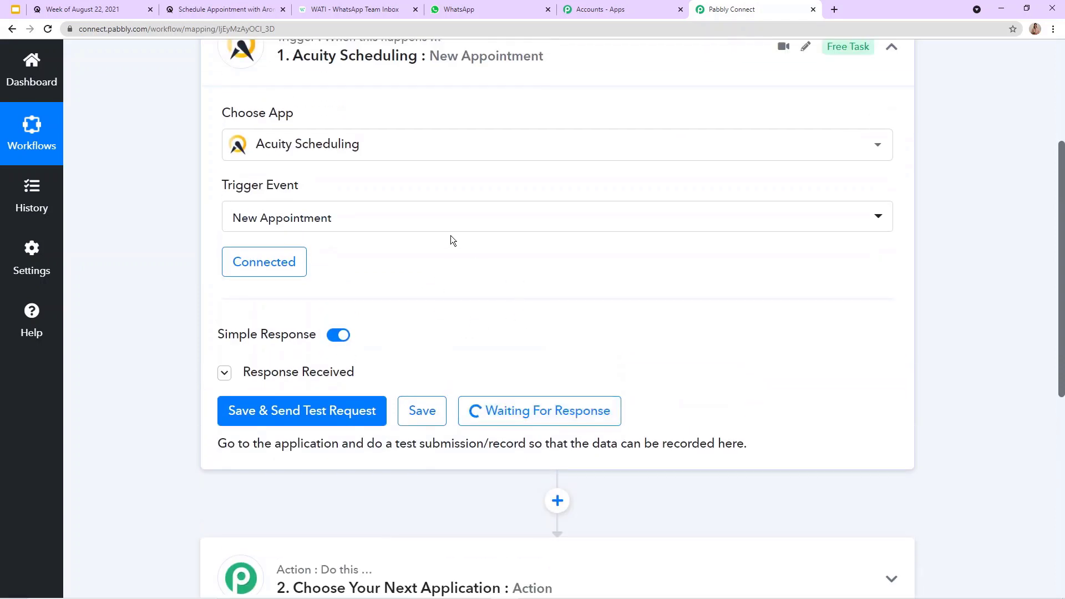
Look over the existing Aroma Spa & Massage appointment confirmation in the Acuity booking page and reload it
{"action": "left_click", "coordinate": [201, 5]}
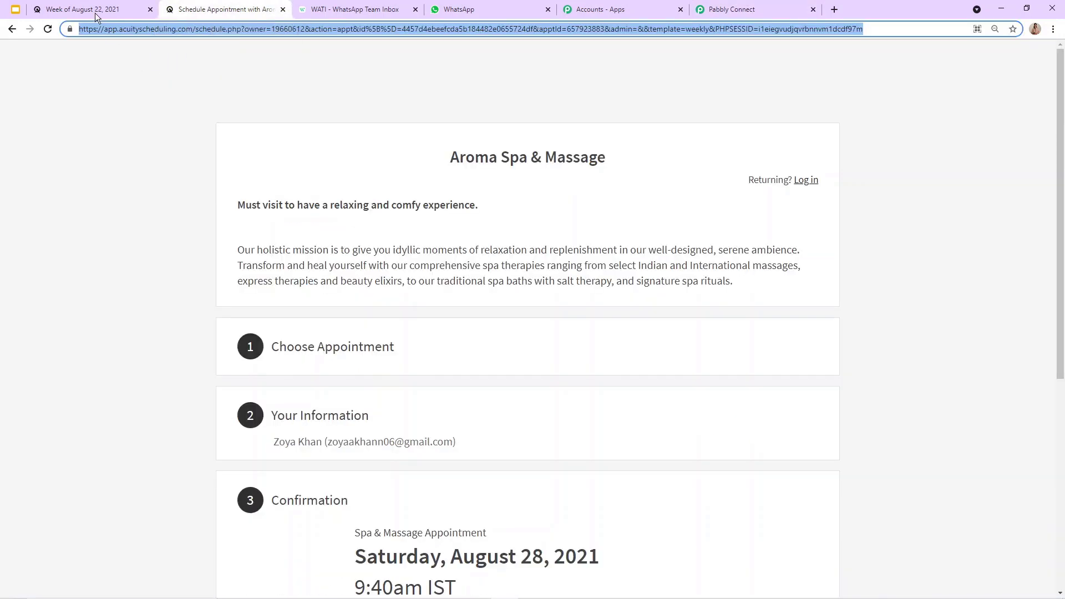
{"action": "scroll", "coordinate": [180, 107], "scroll_direction": "down", "scroll_amount": 2}
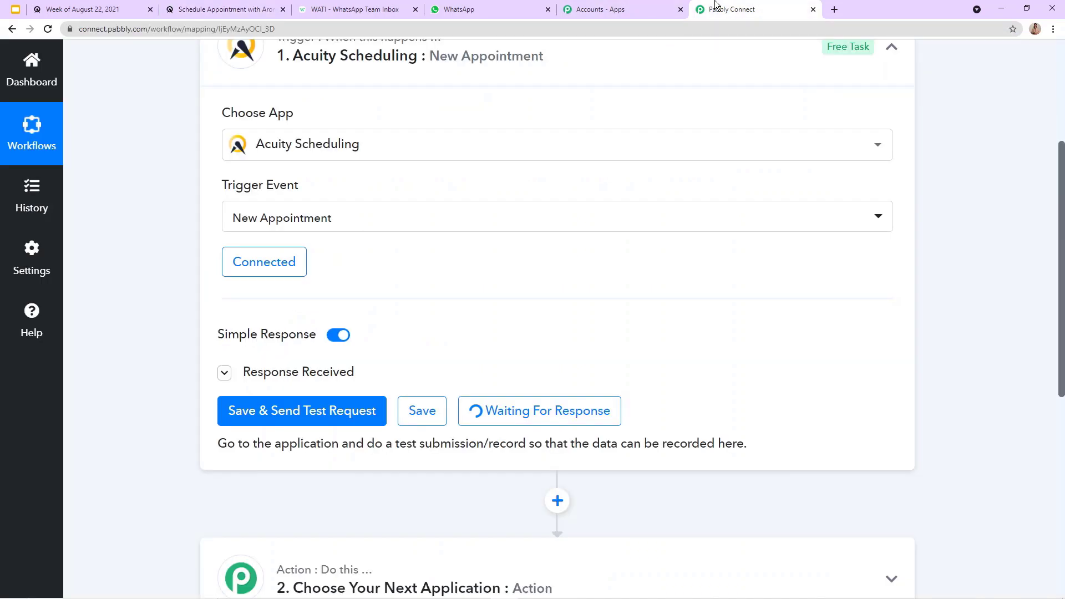
{"action": "left_click", "coordinate": [732, 9]}
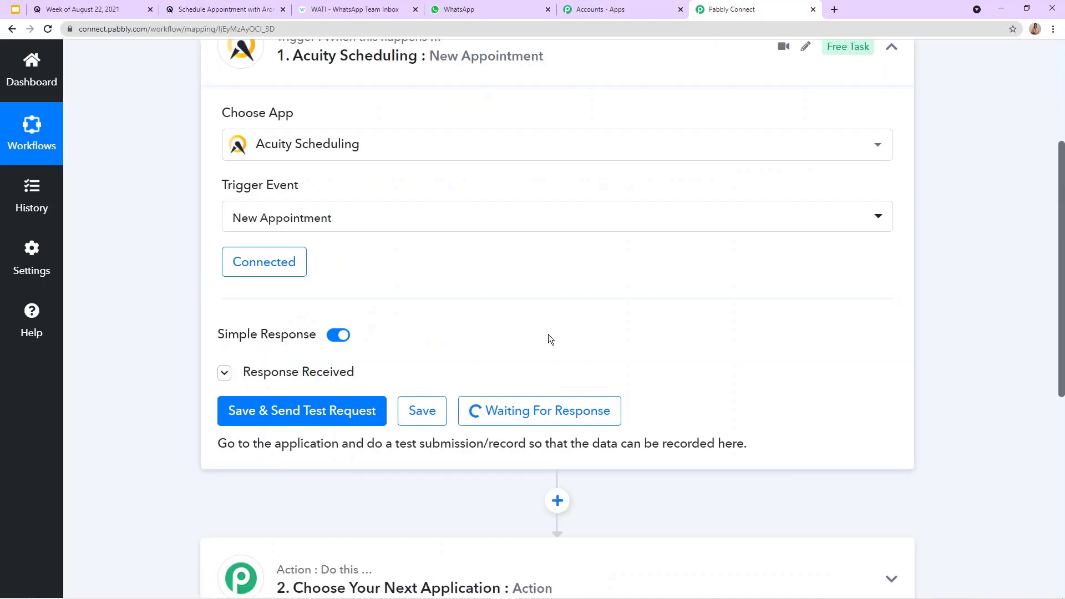
{"action": "left_click", "coordinate": [211, 8]}
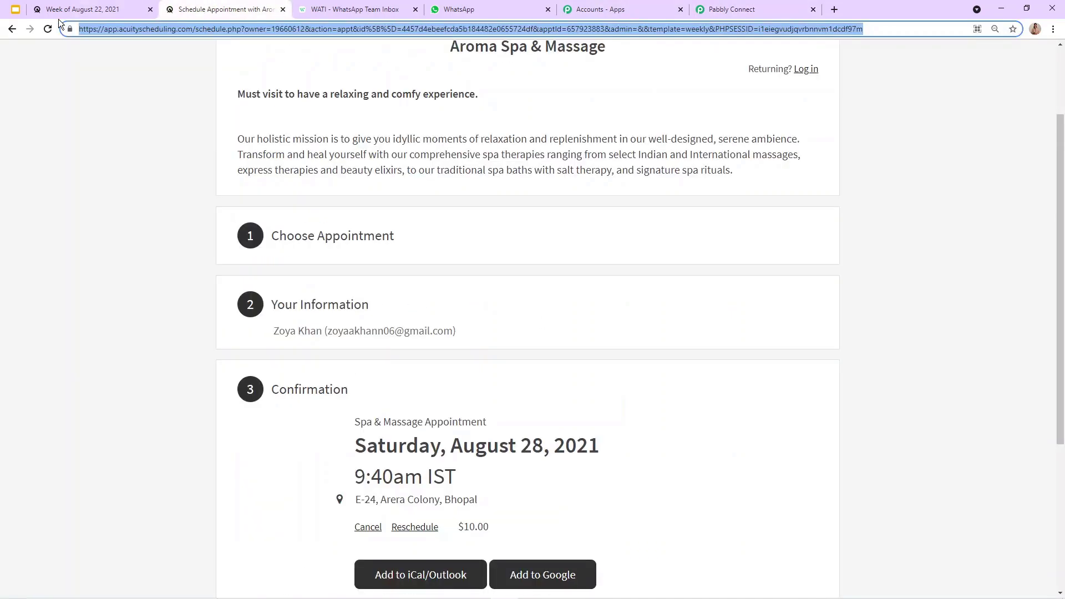
{"action": "left_click", "coordinate": [48, 30]}
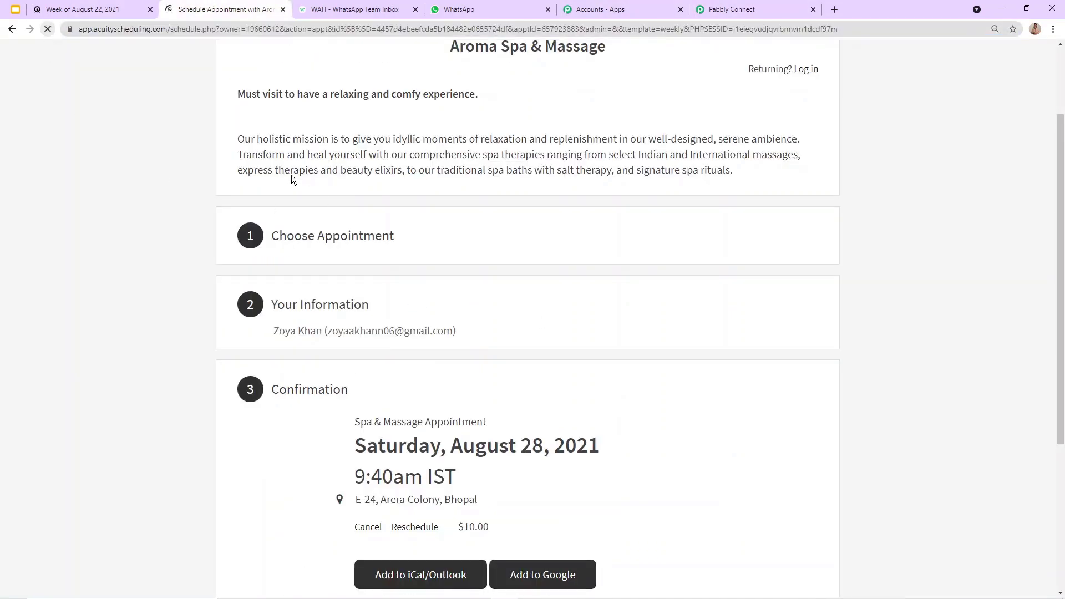
Open Acuity's general scheduling page from its scheduling link and choose the Spa & Massage slot on Friday, August 27 at 11:40am
{"action": "left_click", "coordinate": [76, 9]}
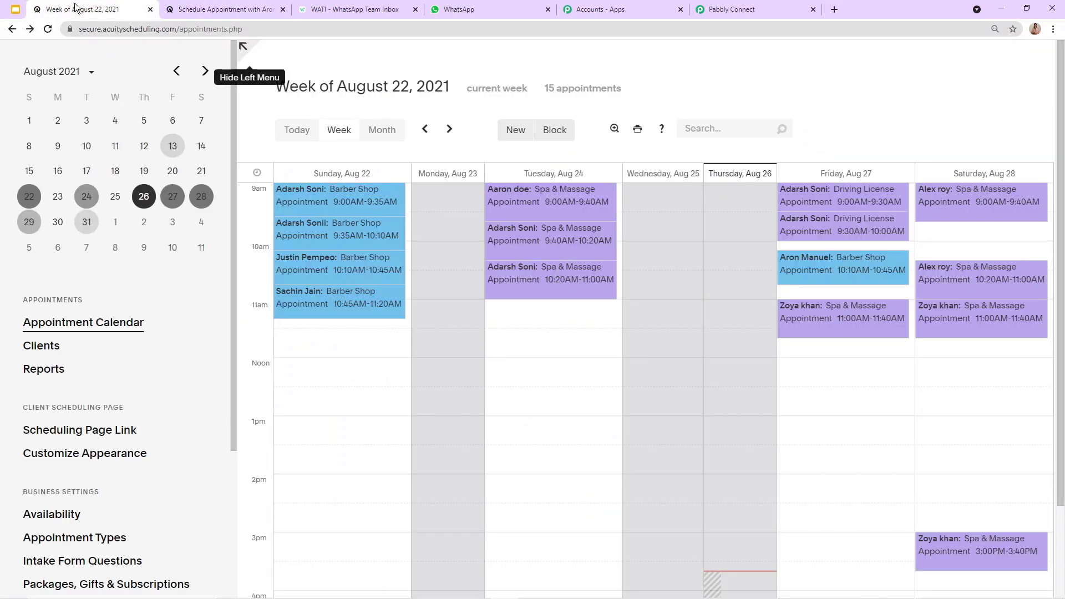
{"action": "left_click", "coordinate": [79, 430]}
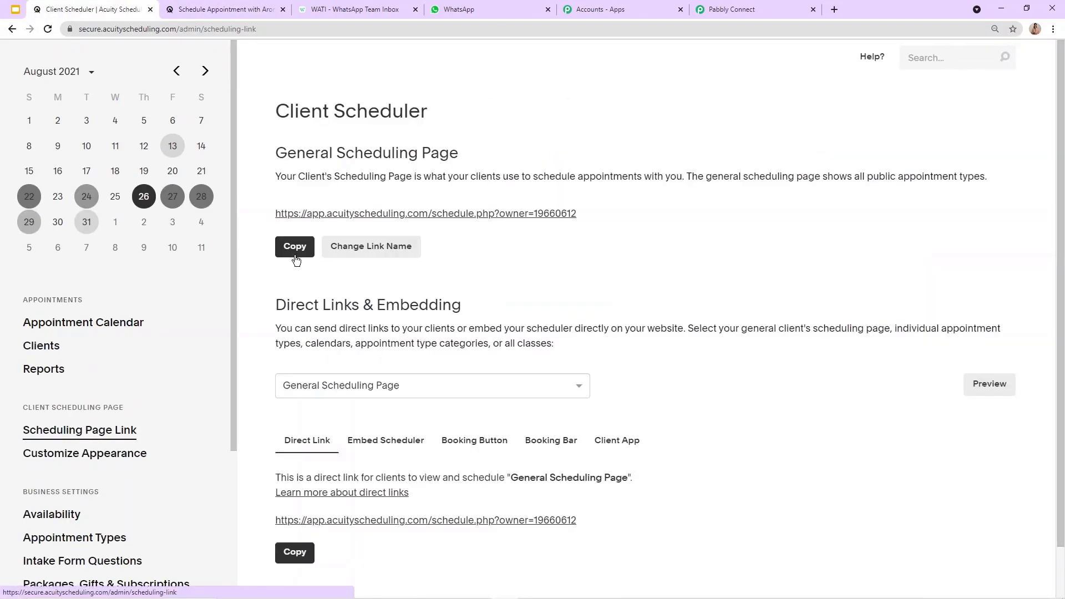
{"action": "left_click", "coordinate": [345, 213]}
{"action": "scroll", "coordinate": [388, 274], "scroll_direction": "down", "scroll_amount": 6}
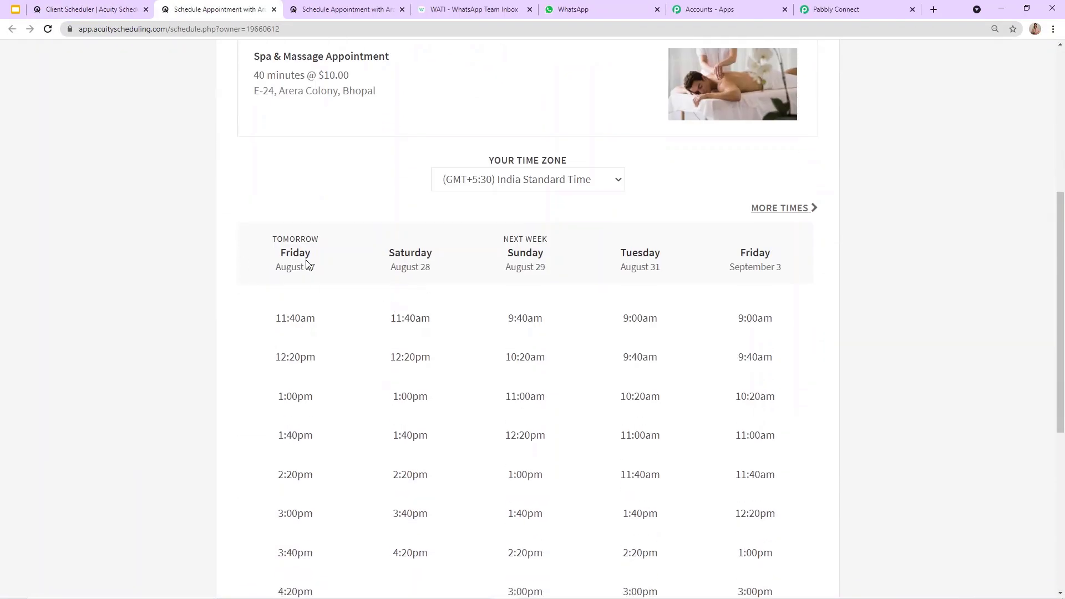
{"action": "left_click", "coordinate": [309, 316]}
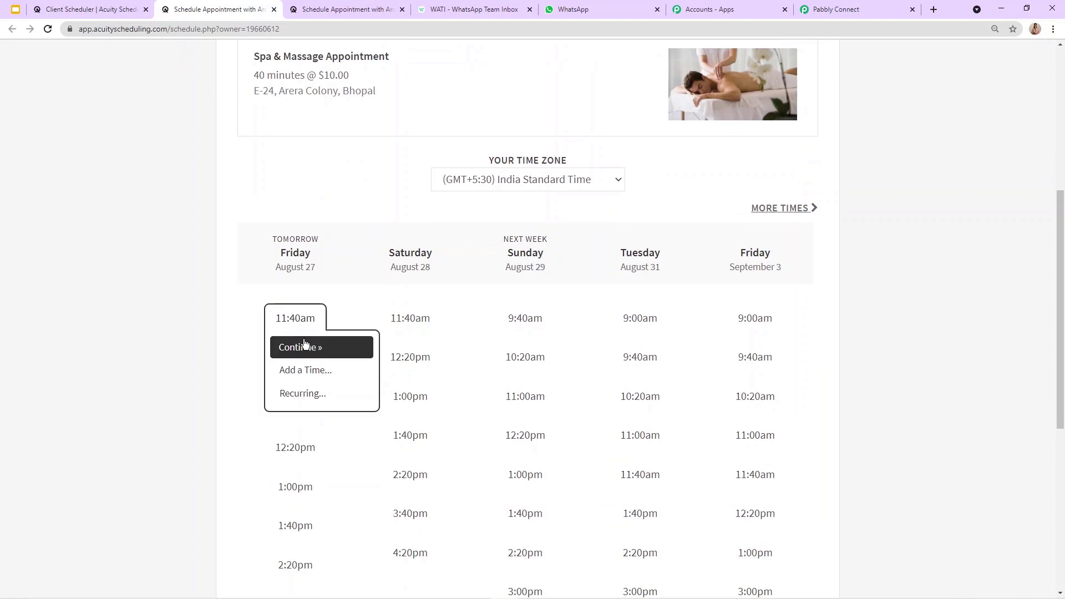
{"action": "left_click", "coordinate": [304, 345]}
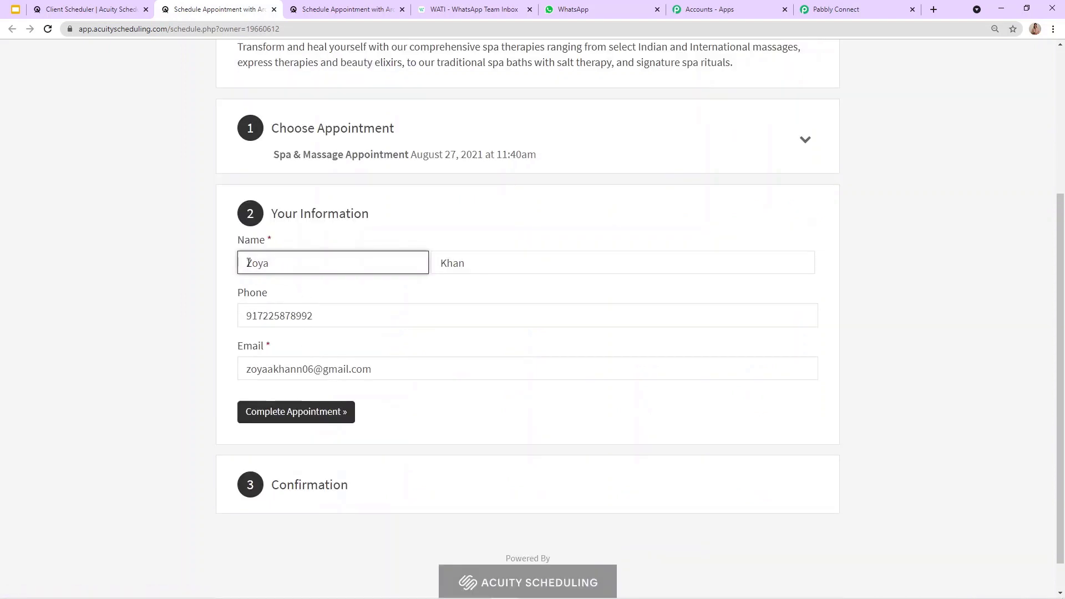
Fill in the test client's name, phone number and e-mail for the 11:40am booking and complete the appointment
{"action": "left_click_drag", "start_coordinate": [248, 263], "coordinate": [287, 268]}
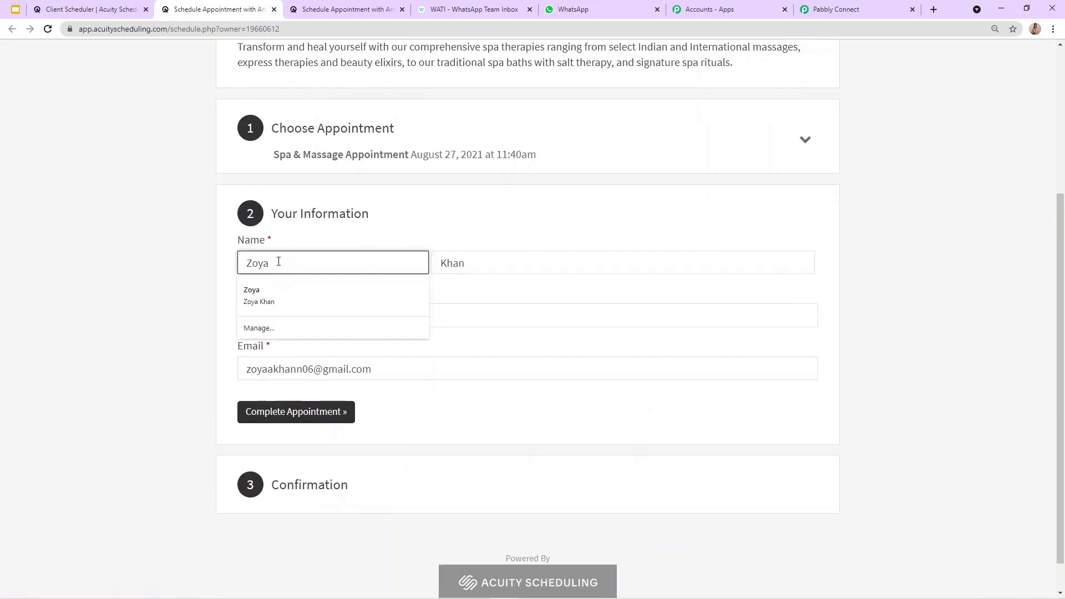
{"action": "double_click", "coordinate": [281, 263]}
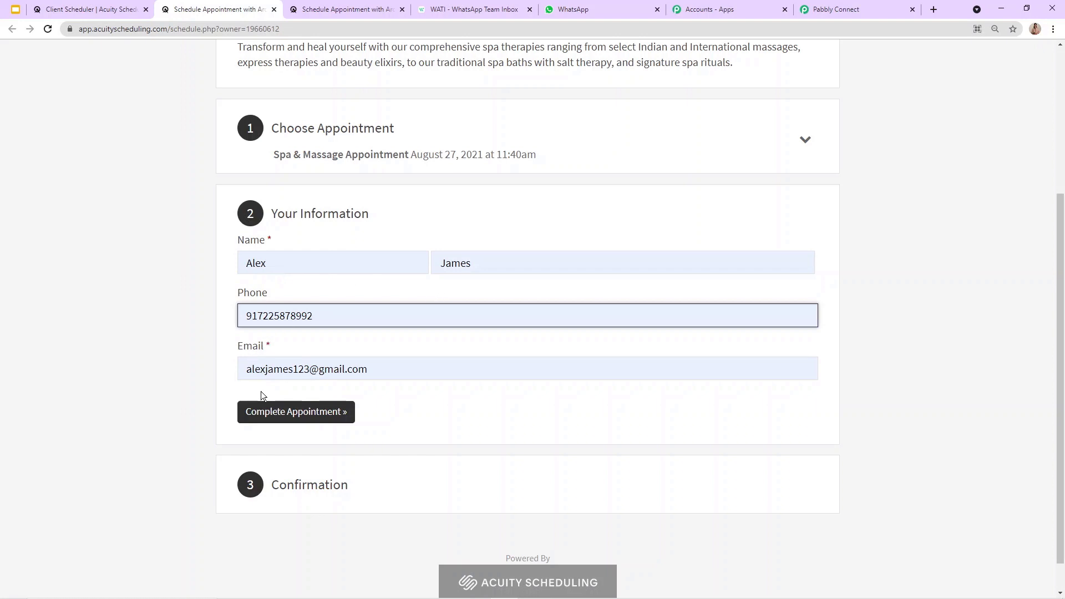
{"action": "left_click", "coordinate": [270, 423]}
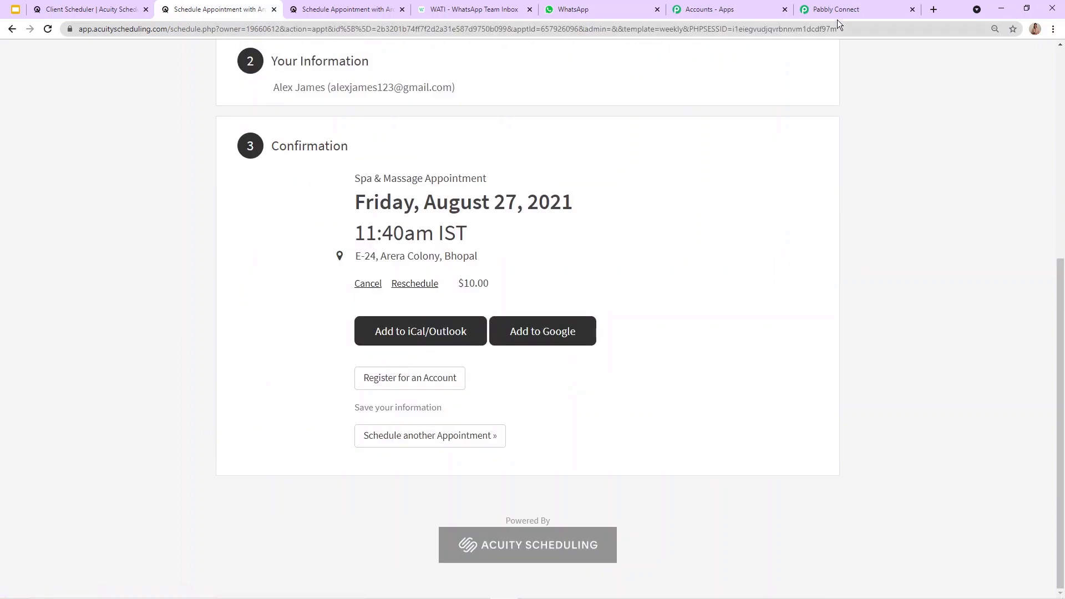
Return to Pabbly Connect, reload the workflow and re-capture the webhook response for the New Appointment trigger
{"action": "left_click", "coordinate": [830, 7]}
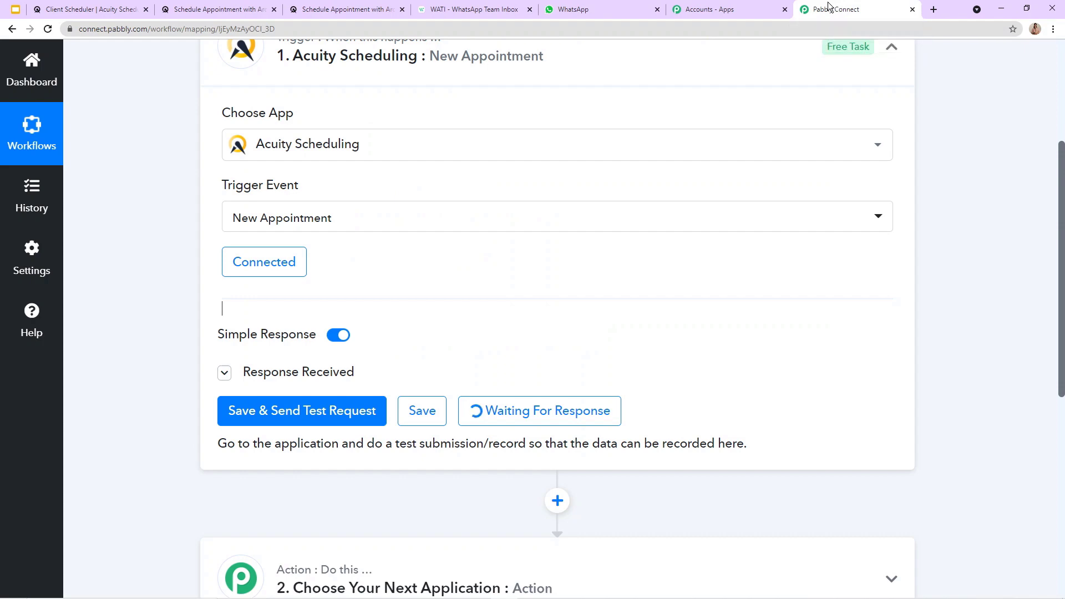
{"action": "scroll", "coordinate": [561, 159], "scroll_direction": "down", "scroll_amount": 4}
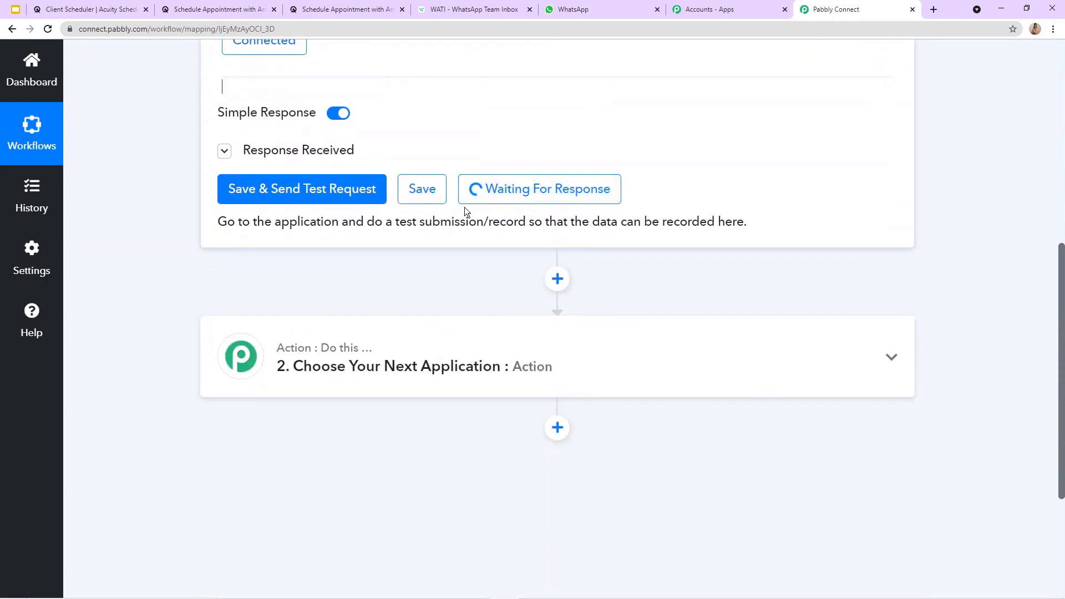
{"action": "scroll", "coordinate": [464, 207], "scroll_direction": "up", "scroll_amount": 2}
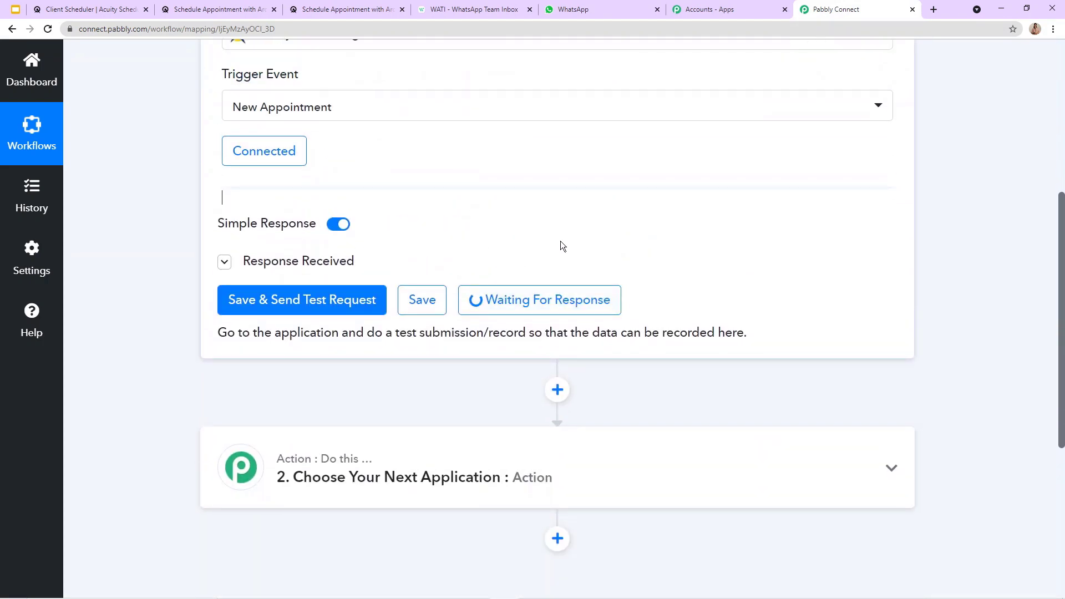
{"action": "left_click", "coordinate": [49, 31]}
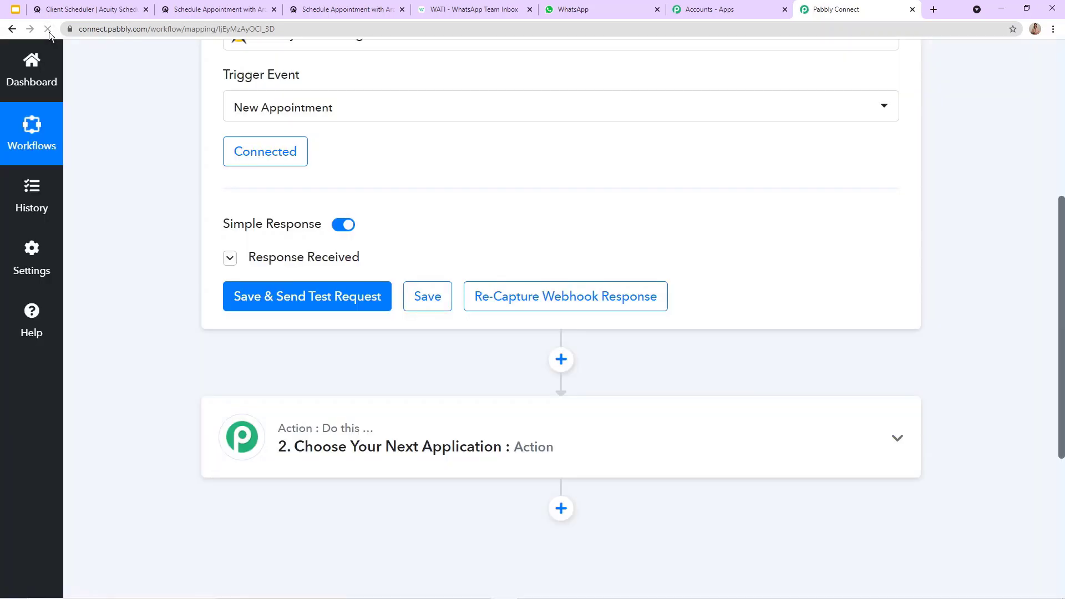
{"action": "left_click", "coordinate": [551, 294]}
{"action": "left_click", "coordinate": [488, 427]}
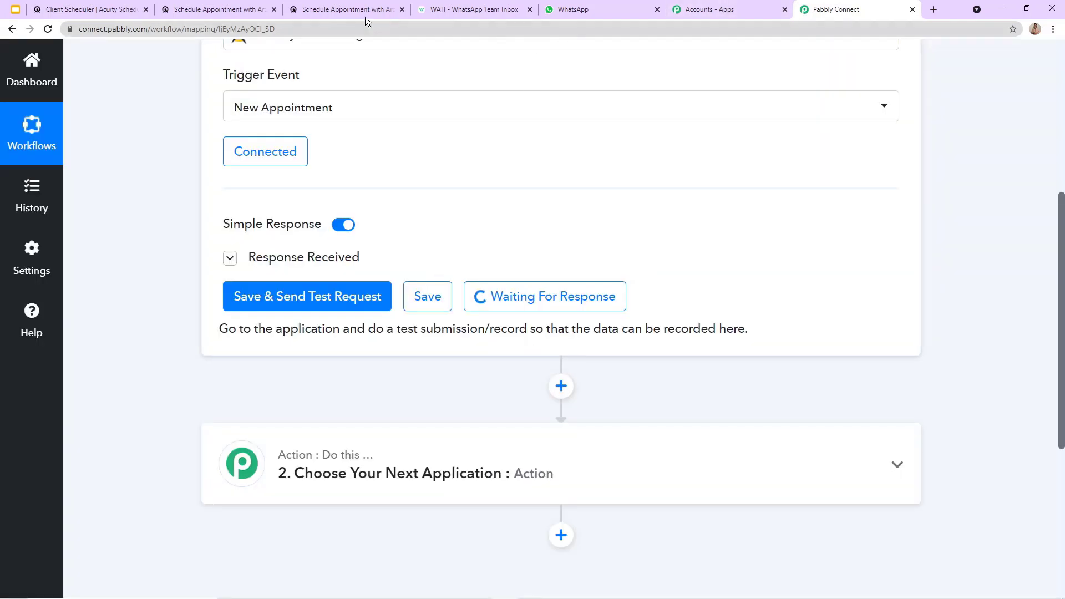
Schedule another Spa & Massage appointment in Acuity for Friday, August 27 at 12:20pm with the prefilled client details
{"action": "left_click", "coordinate": [311, 8]}
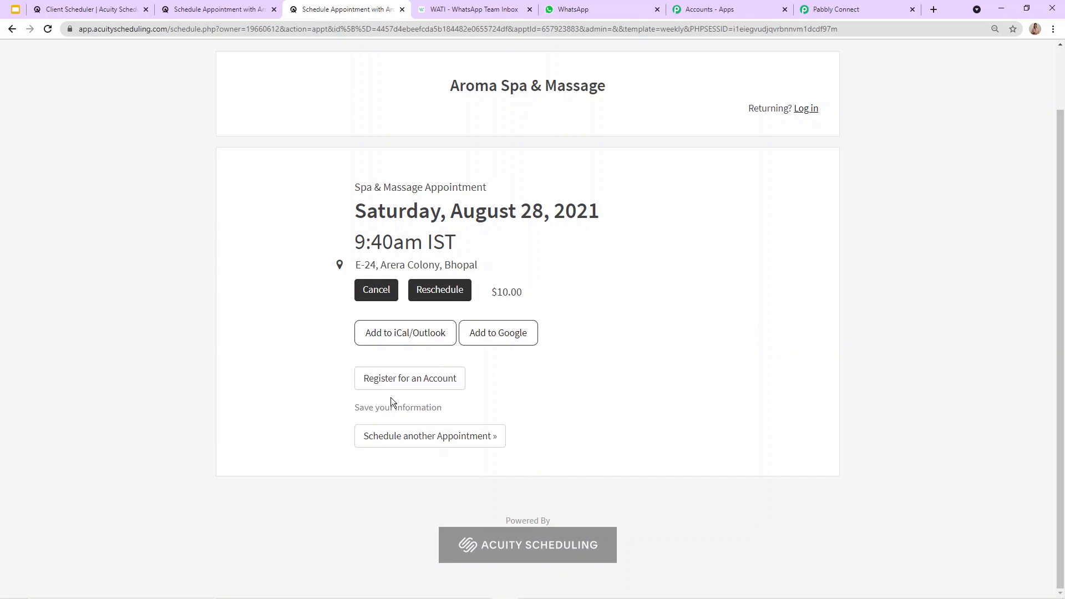
{"action": "left_click", "coordinate": [398, 436]}
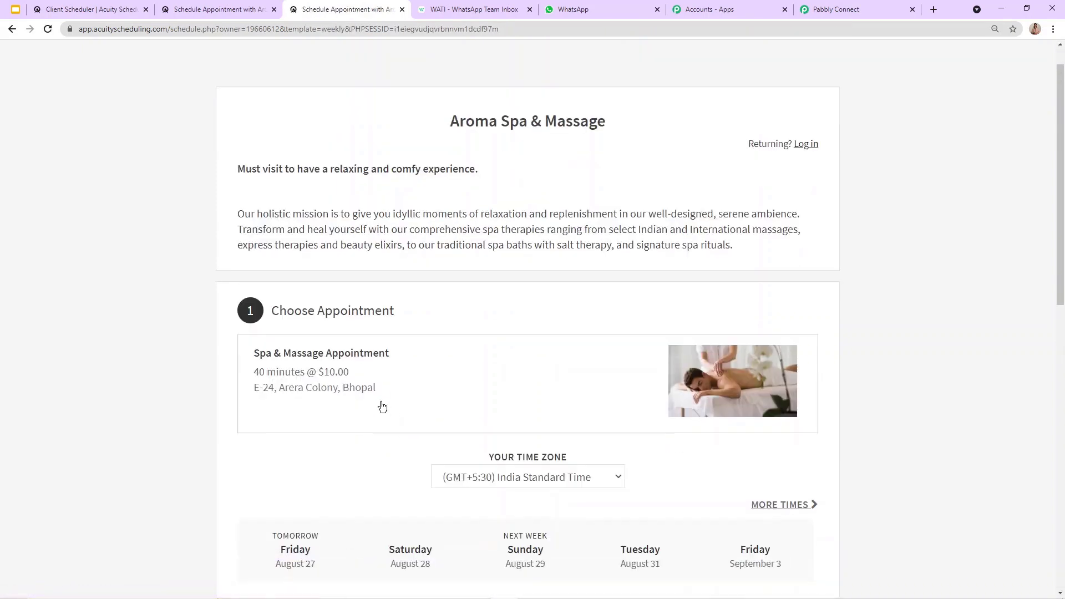
{"action": "left_click", "coordinate": [295, 320]}
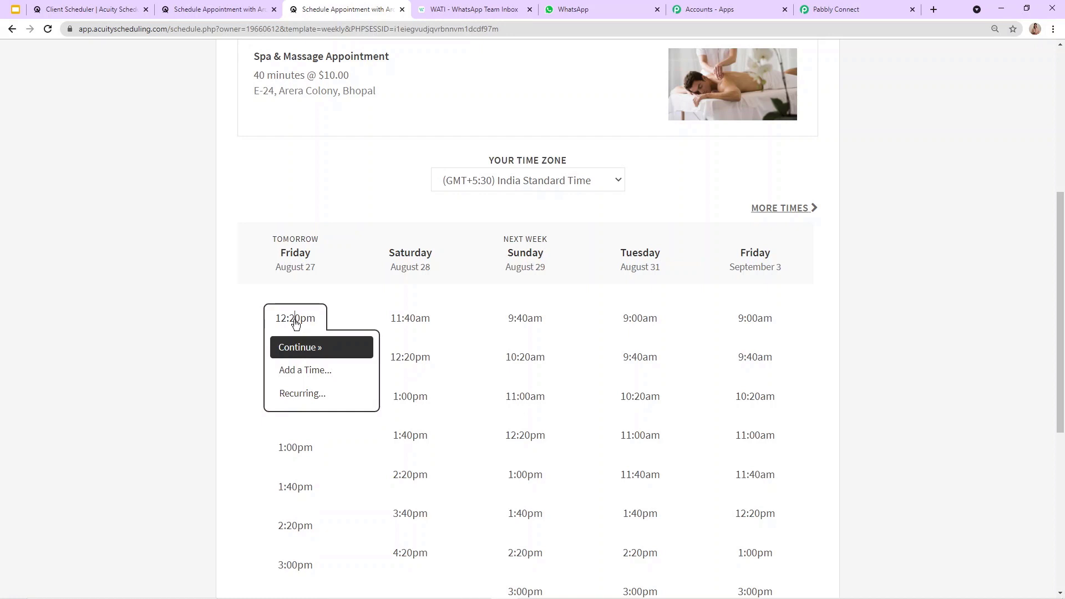
{"action": "left_click", "coordinate": [310, 347]}
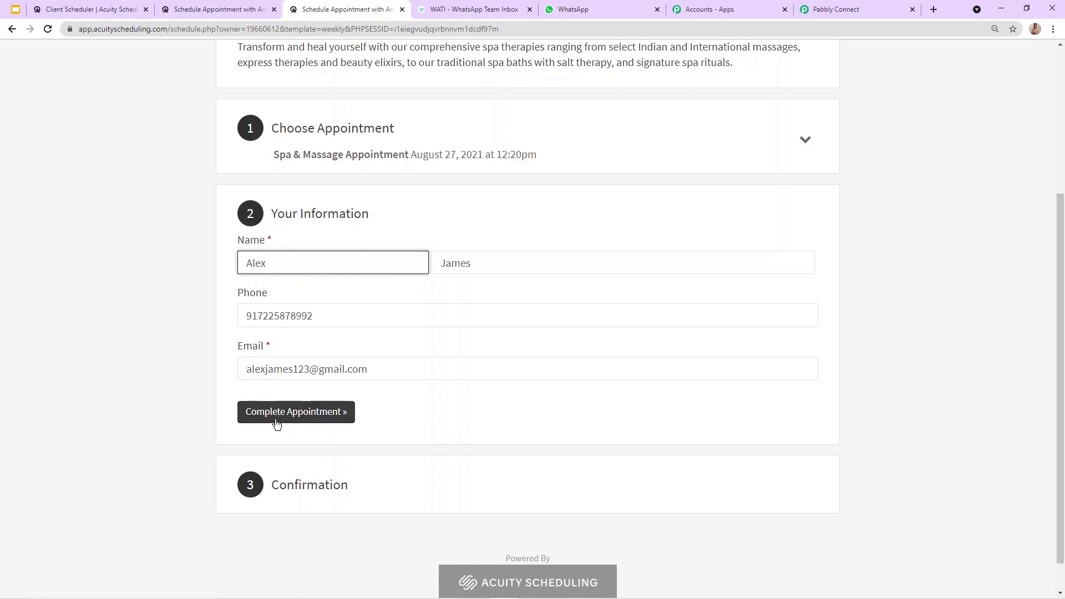
{"action": "left_click", "coordinate": [306, 410]}
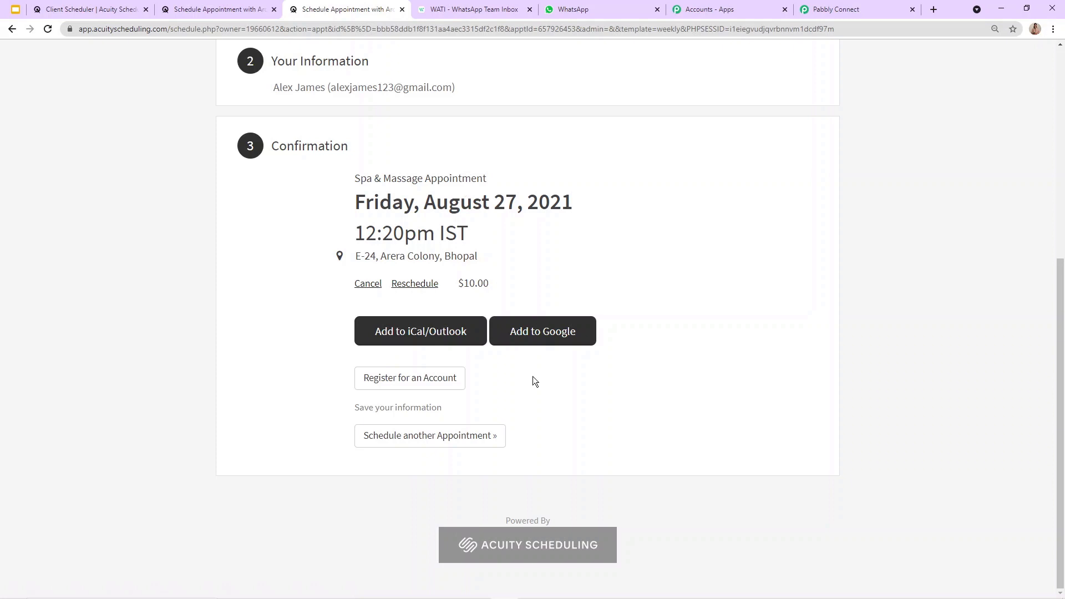
Examine the appointment data captured in the Pabbly Connect trigger response, including client details, date, time and type, down to the empty action step
{"action": "left_click", "coordinate": [853, 5]}
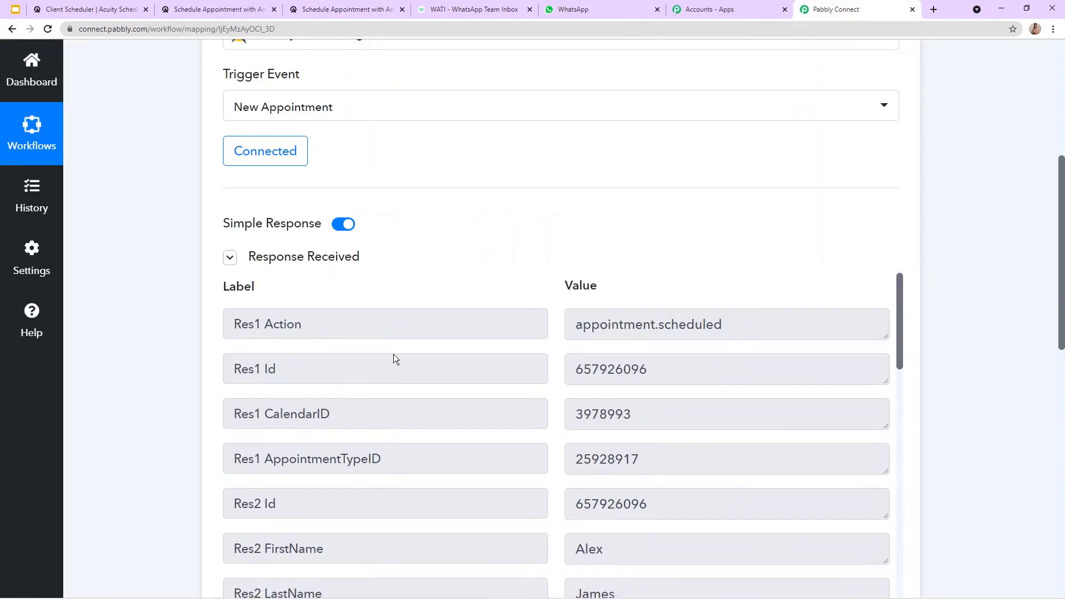
{"action": "scroll", "coordinate": [393, 354], "scroll_direction": "up", "scroll_amount": 6}
{"action": "scroll", "coordinate": [403, 451], "scroll_direction": "down", "scroll_amount": 2}
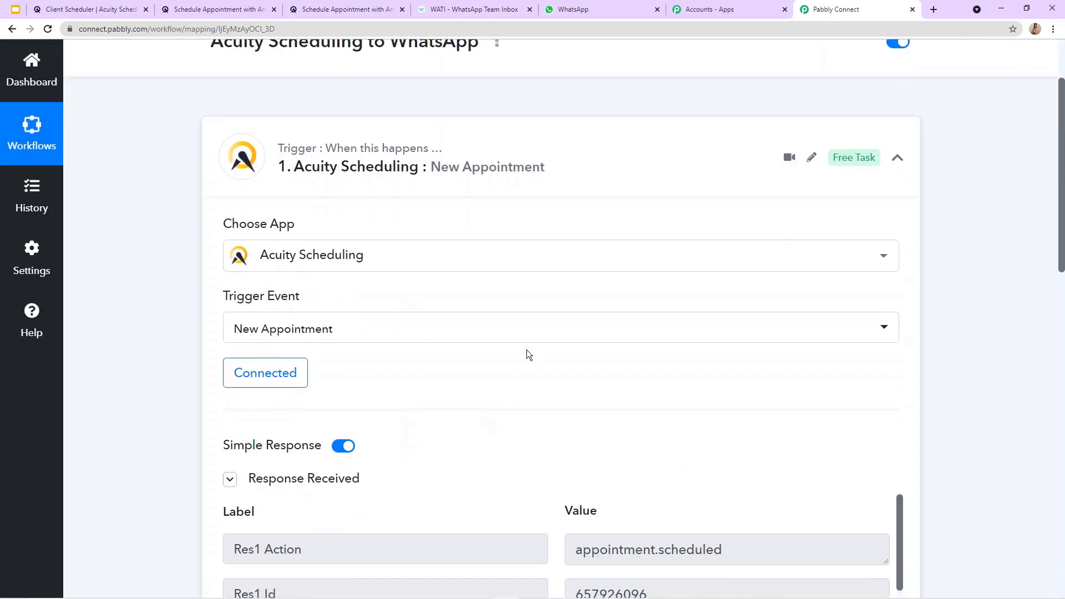
{"action": "scroll", "coordinate": [529, 355], "scroll_direction": "down", "scroll_amount": 6}
{"action": "scroll", "coordinate": [561, 400], "scroll_direction": "down", "scroll_amount": 2}
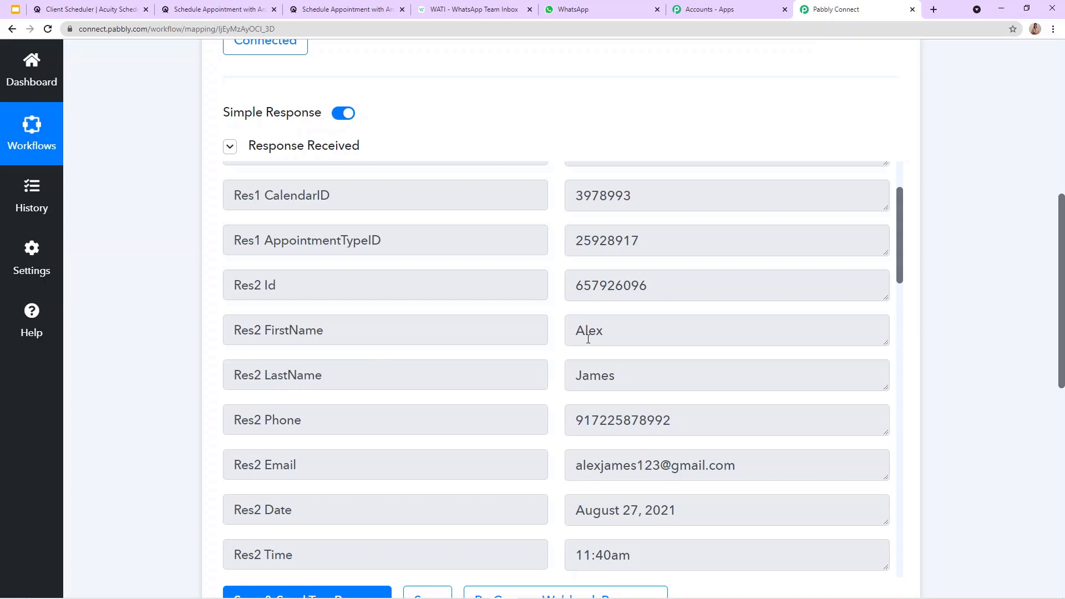
{"action": "scroll", "coordinate": [611, 377], "scroll_direction": "down", "scroll_amount": 2}
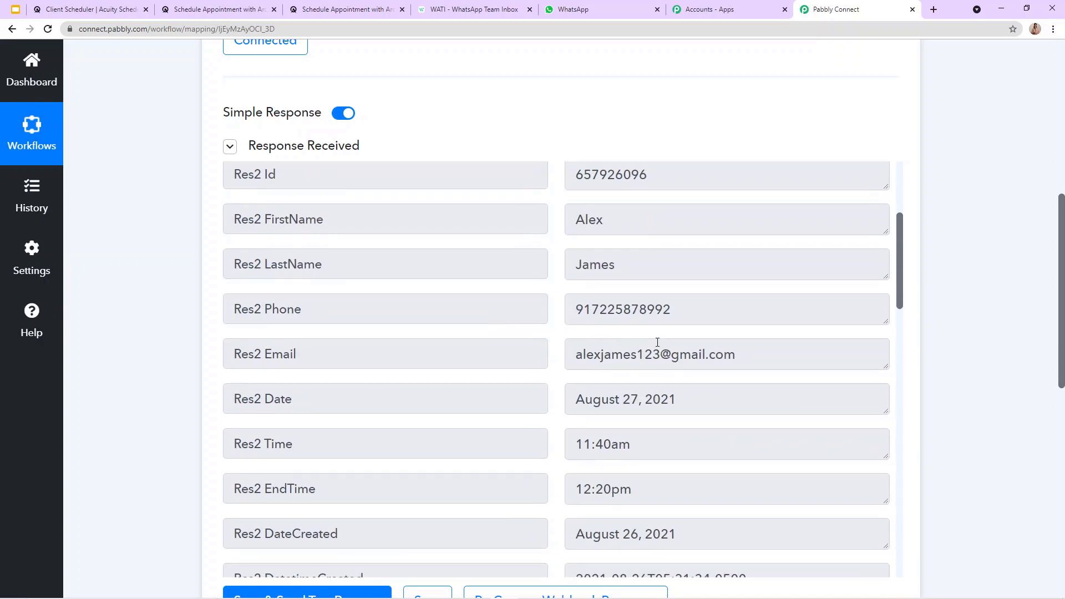
{"action": "scroll", "coordinate": [628, 300], "scroll_direction": "up", "scroll_amount": 4}
{"action": "scroll", "coordinate": [686, 229], "scroll_direction": "down", "scroll_amount": 16}
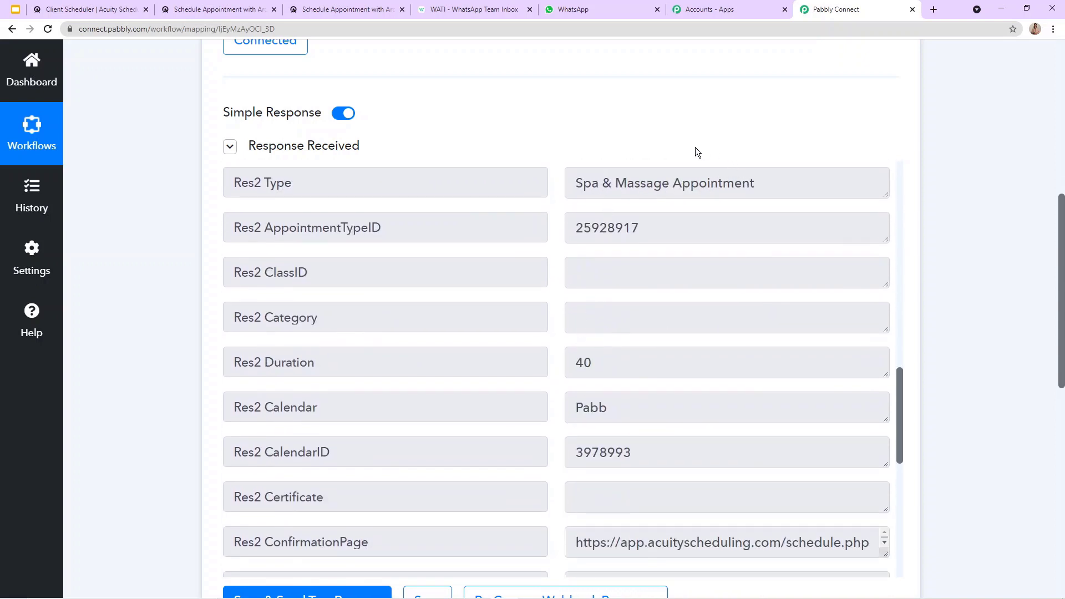
{"action": "scroll", "coordinate": [611, 180], "scroll_direction": "up", "scroll_amount": 12}
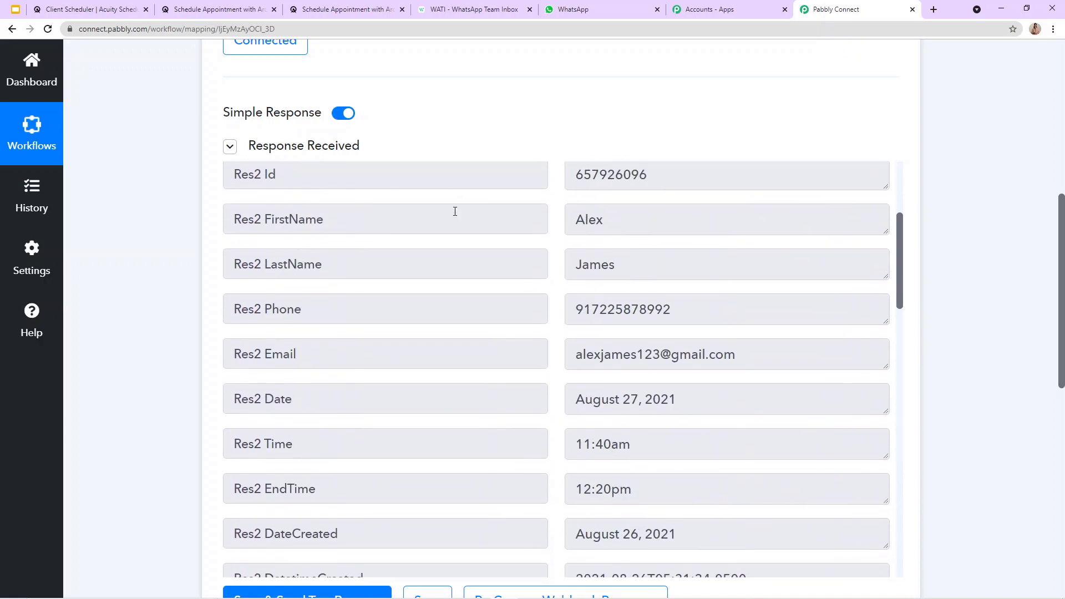
{"action": "scroll", "coordinate": [444, 214], "scroll_direction": "up", "scroll_amount": 6}
{"action": "scroll", "coordinate": [333, 250], "scroll_direction": "up", "scroll_amount": 6}
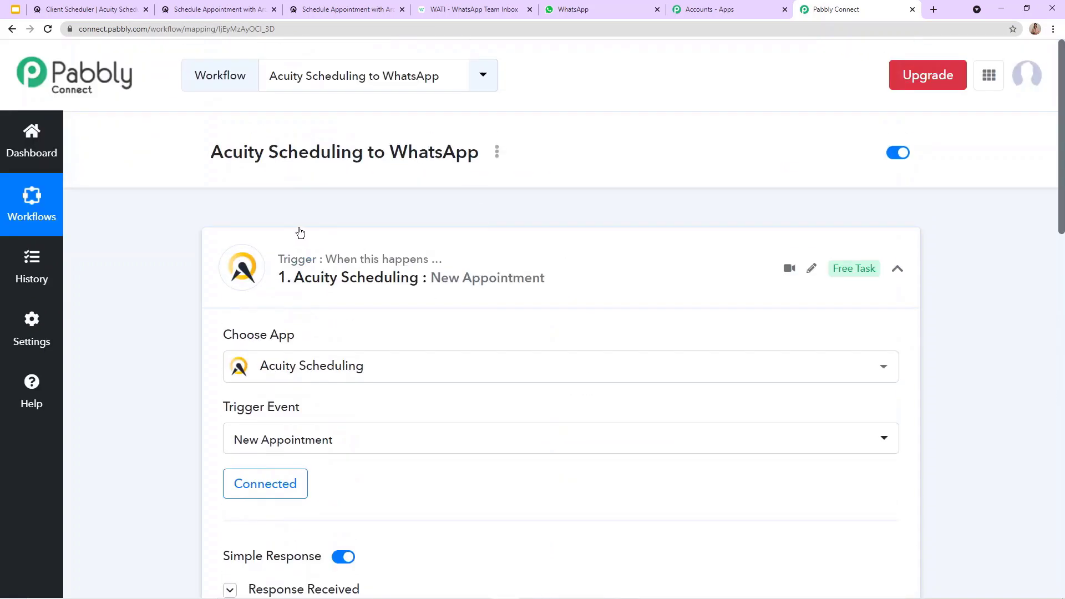
{"action": "key", "text": "ctrl+l"}
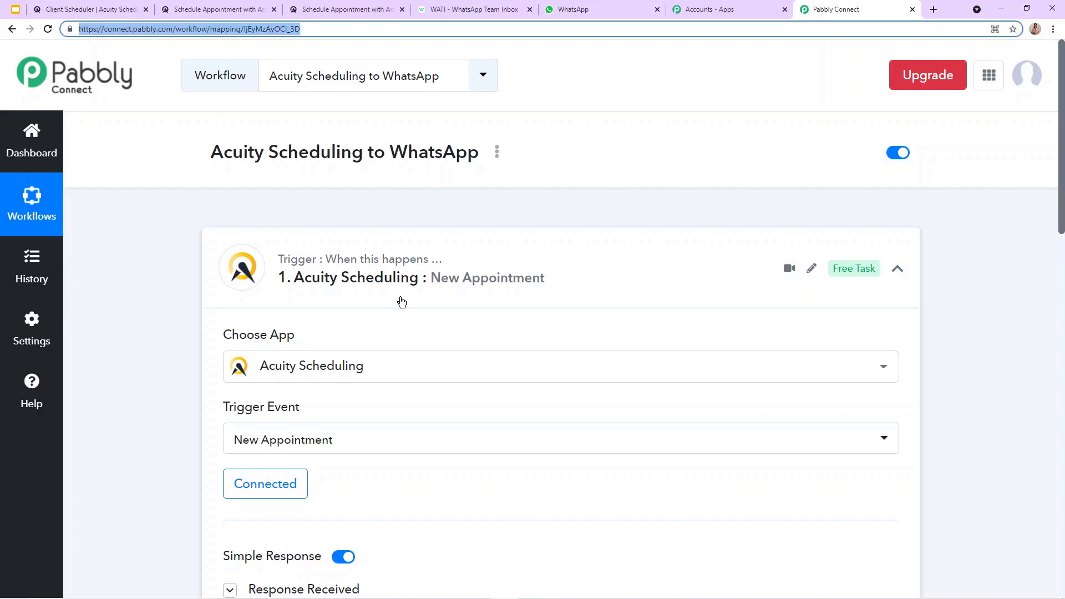
{"action": "scroll", "coordinate": [402, 313], "scroll_direction": "down", "scroll_amount": 10}
{"action": "scroll", "coordinate": [404, 302], "scroll_direction": "down", "scroll_amount": 10}
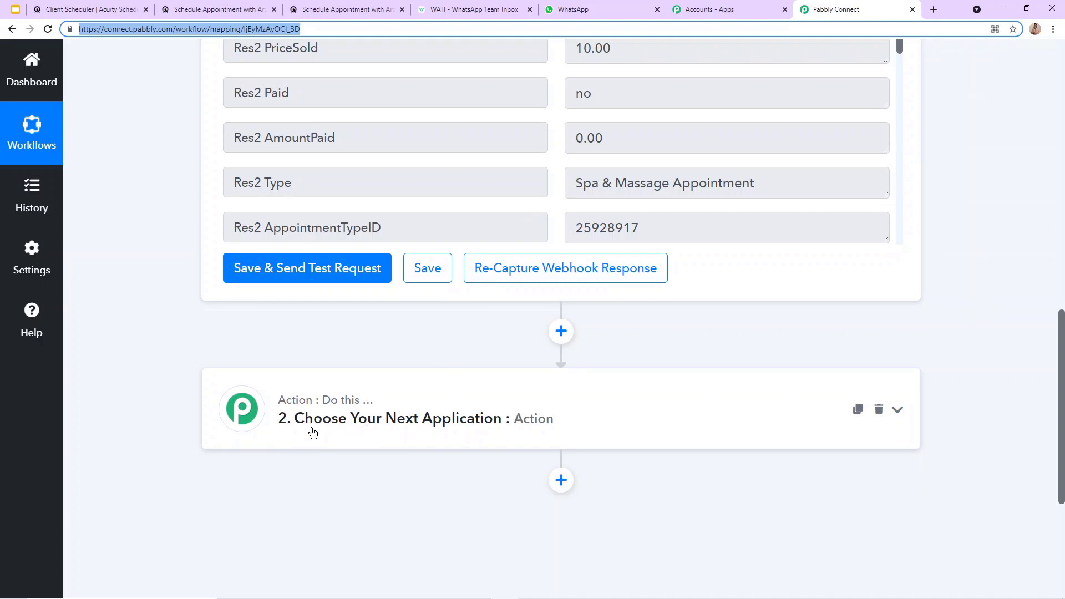
{"action": "scroll", "coordinate": [314, 432], "scroll_direction": "down", "scroll_amount": 2}
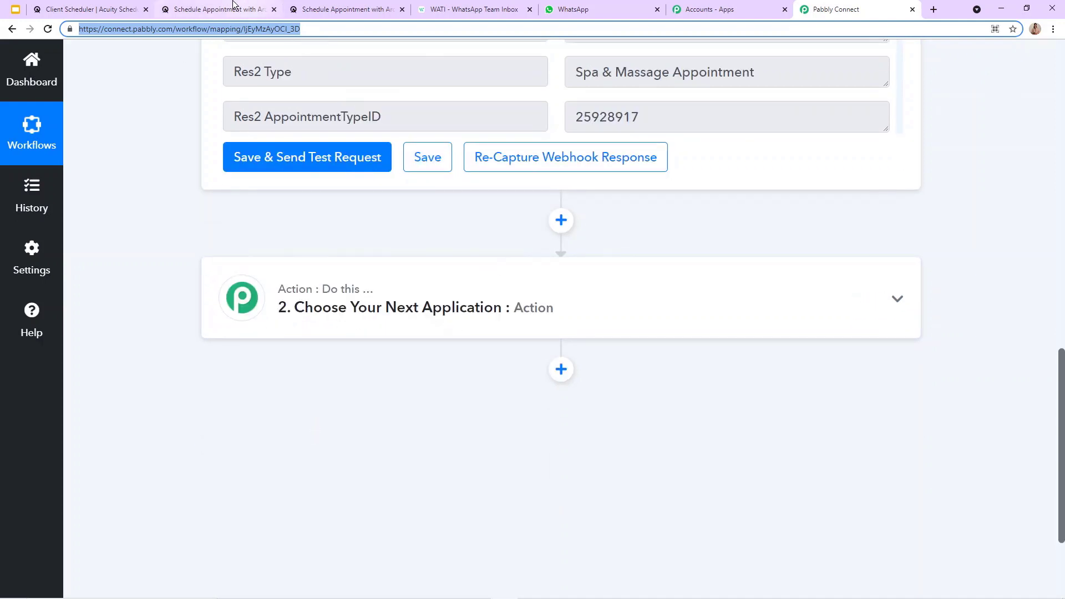
Review the 11:40am booking confirmation in Acuity and go back to the appointment calendar
{"action": "left_click", "coordinate": [217, 9]}
{"action": "scroll", "coordinate": [402, 104], "scroll_direction": "up", "scroll_amount": 2}
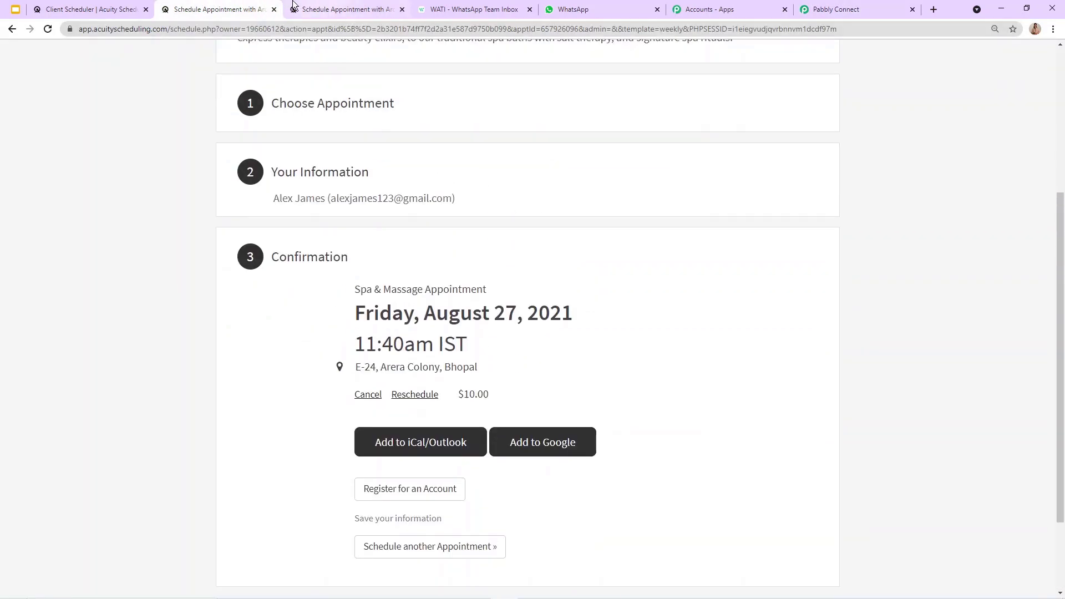
{"action": "left_click", "coordinate": [89, 9]}
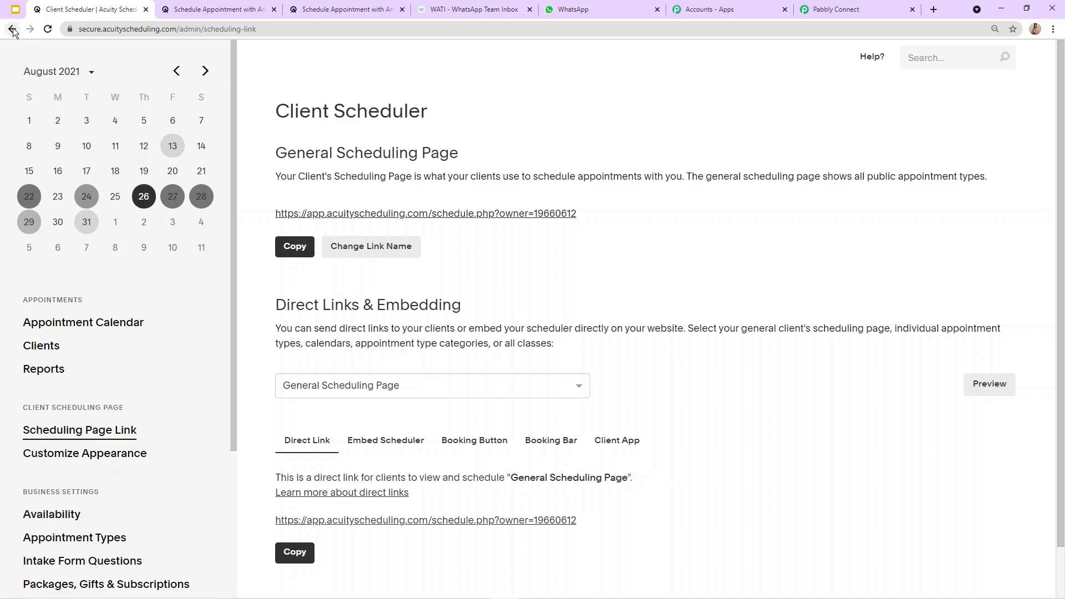
{"action": "left_click", "coordinate": [12, 28]}
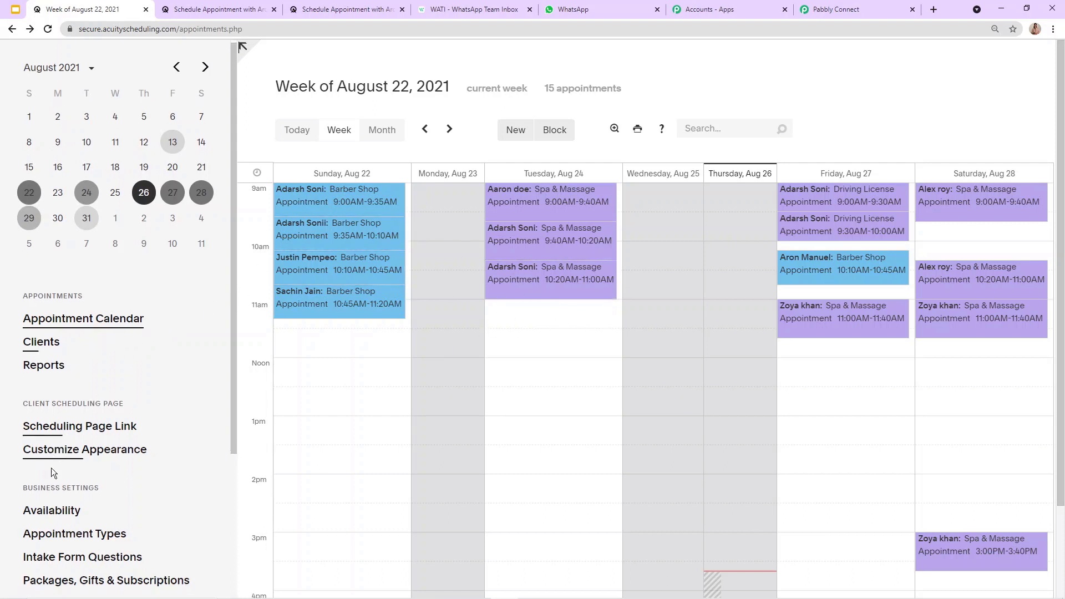
Open a new type of service form under Acuity's appointment types and look through its settings
{"action": "scroll", "coordinate": [44, 455], "scroll_direction": "down", "scroll_amount": 2}
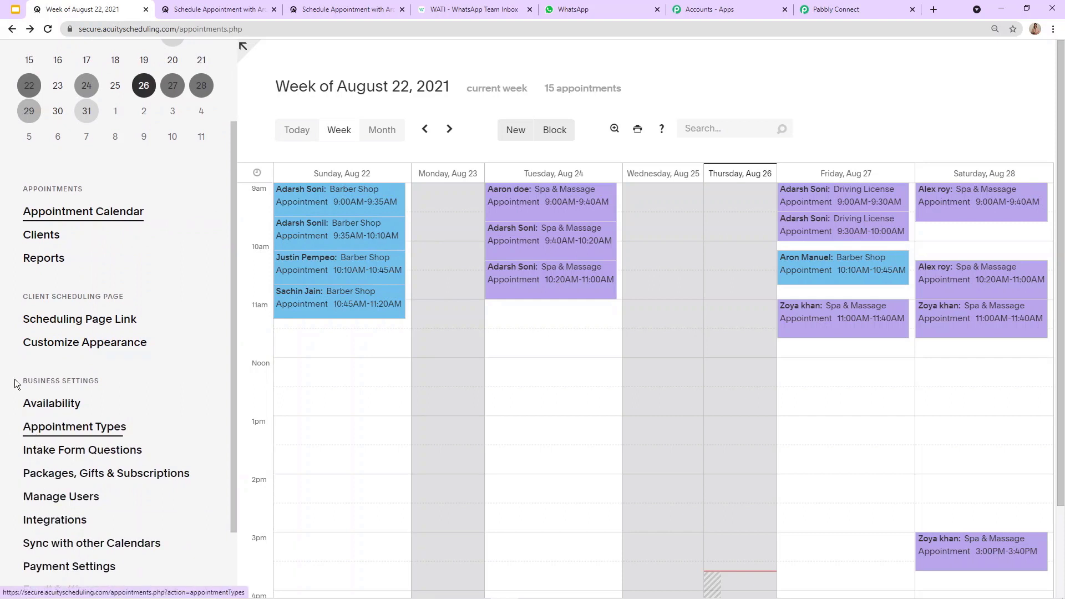
{"action": "left_click", "coordinate": [79, 427]}
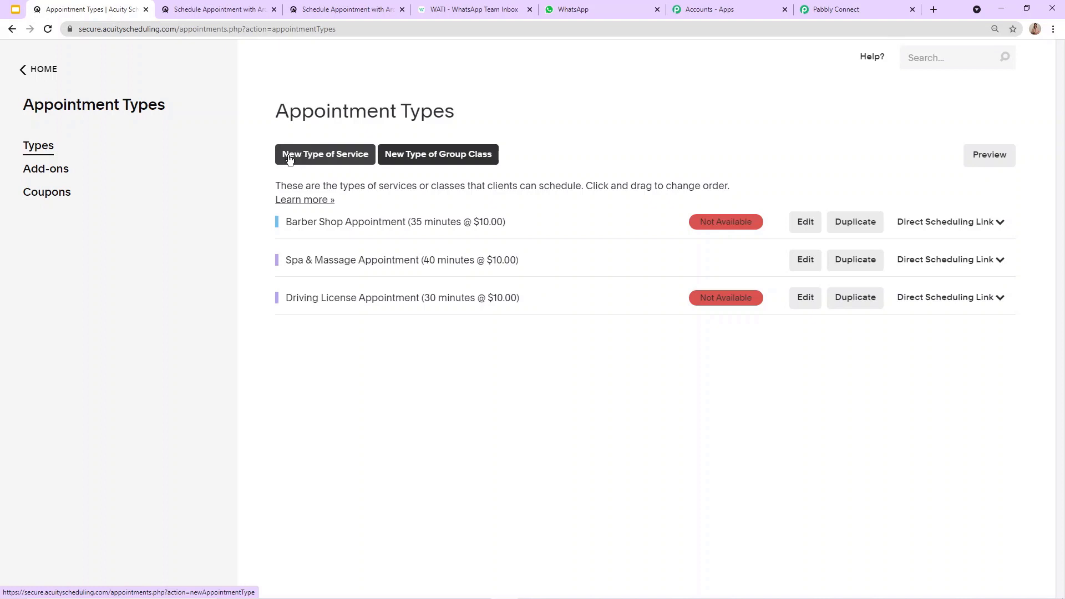
{"action": "left_click", "coordinate": [298, 157]}
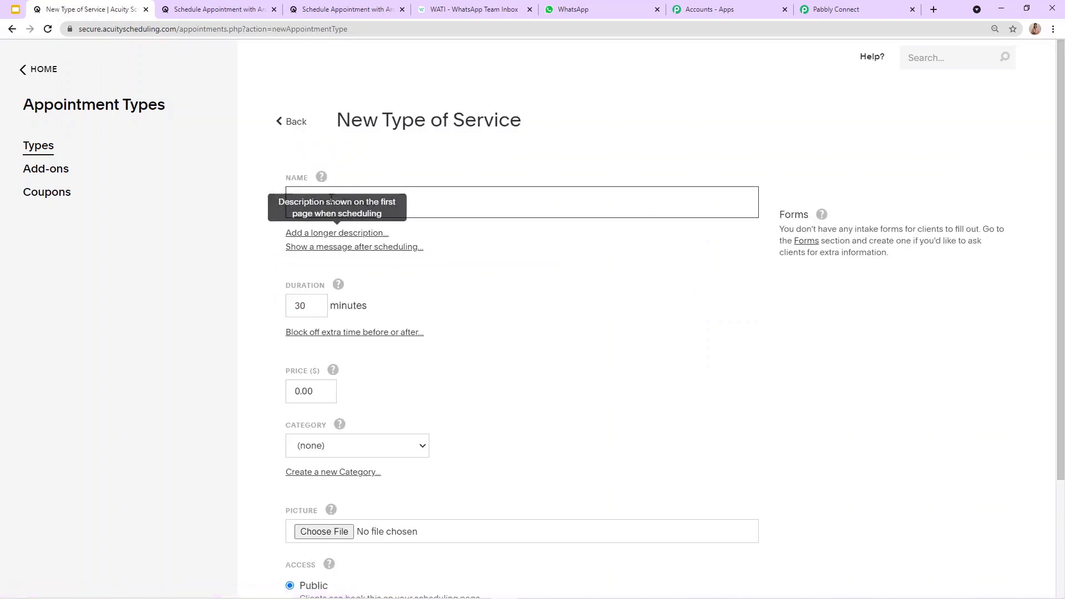
{"action": "scroll", "coordinate": [344, 200], "scroll_direction": "down", "scroll_amount": 3}
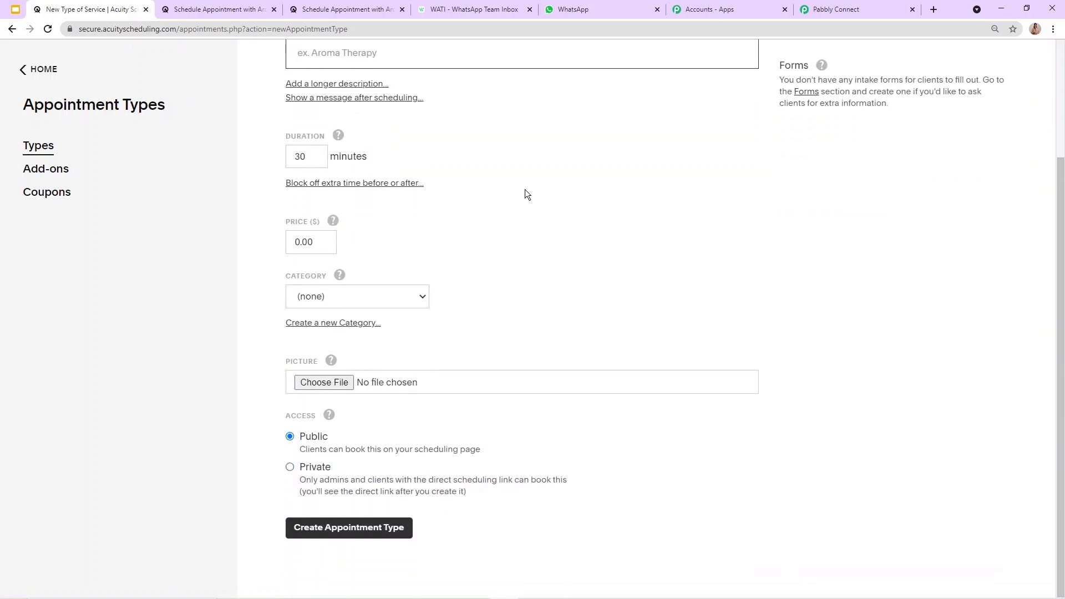
Leave the new service type form for Acuity's appointment calendar and check the 12:20pm booking confirmation
{"action": "scroll", "coordinate": [456, 200], "scroll_direction": "up", "scroll_amount": 2}
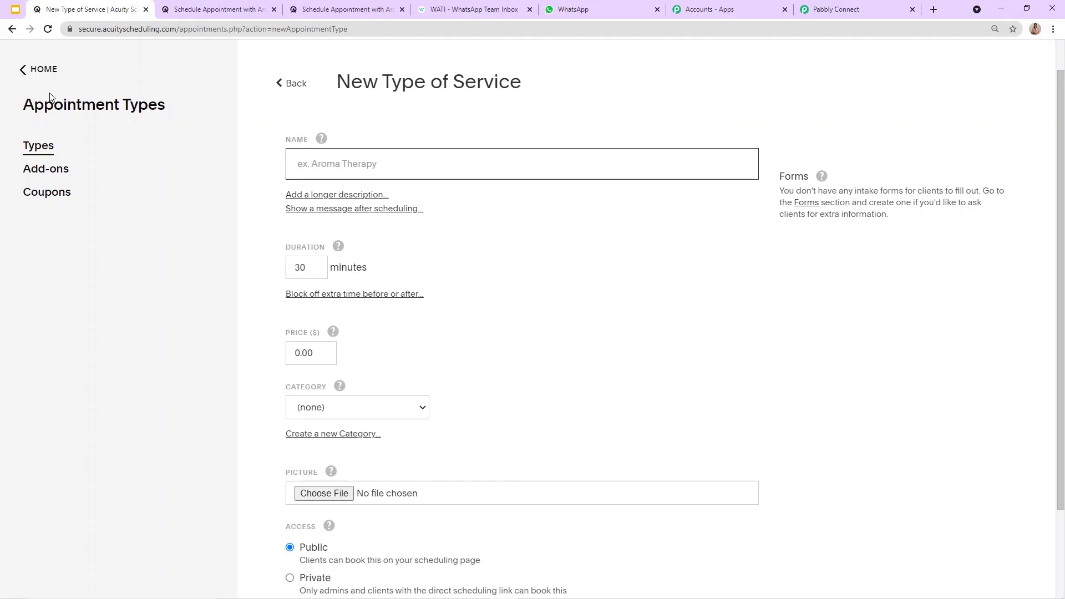
{"action": "scroll", "coordinate": [335, 411], "scroll_direction": "down", "scroll_amount": 2}
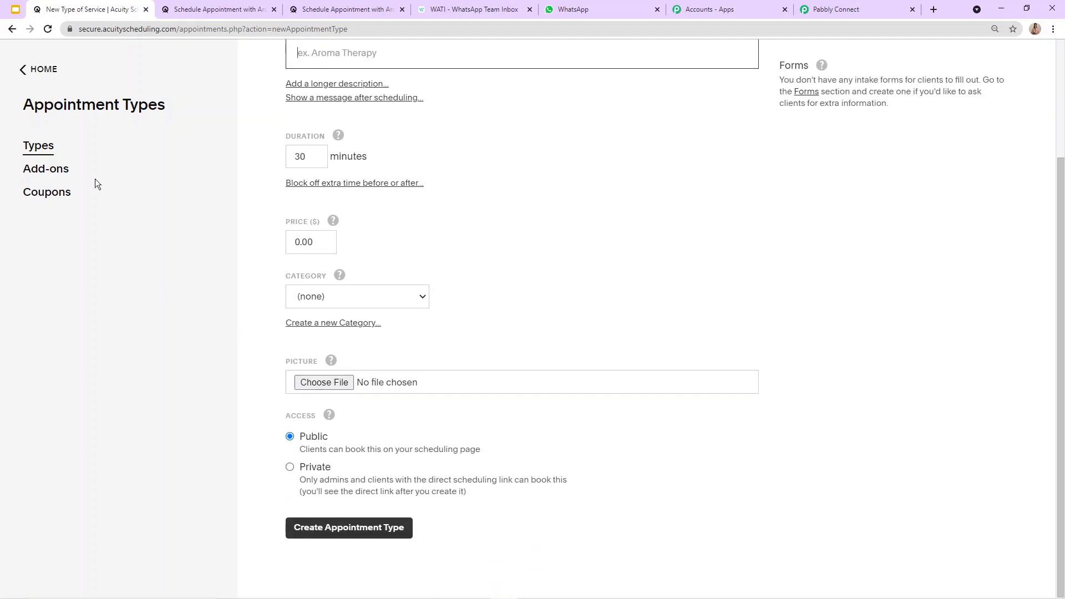
{"action": "left_click", "coordinate": [40, 69]}
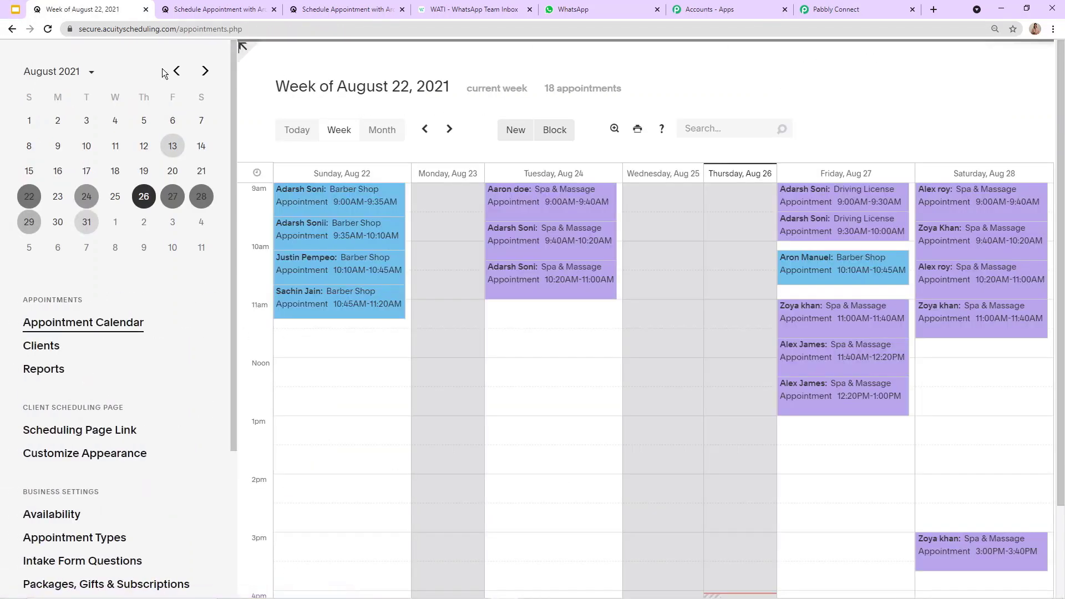
{"action": "left_click", "coordinate": [330, 9]}
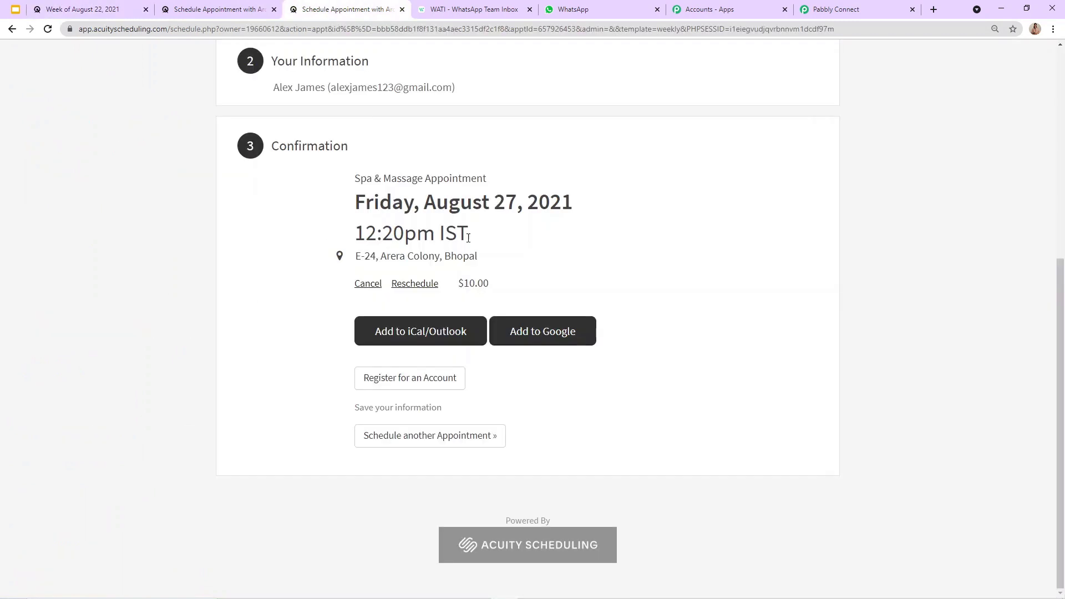
{"action": "left_click", "coordinate": [110, 8]}
{"action": "scroll", "coordinate": [52, 386], "scroll_direction": "down", "scroll_amount": 2}
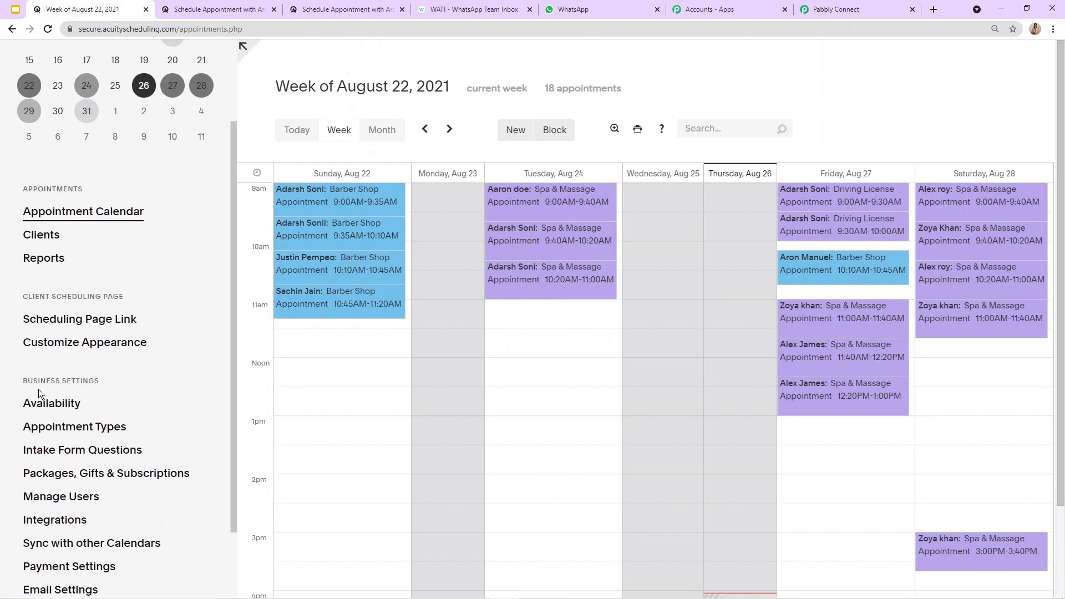
Open Acuity's availability settings and view the appointment types selectable for the Spa & Massage group without changing them
{"action": "left_click", "coordinate": [32, 411]}
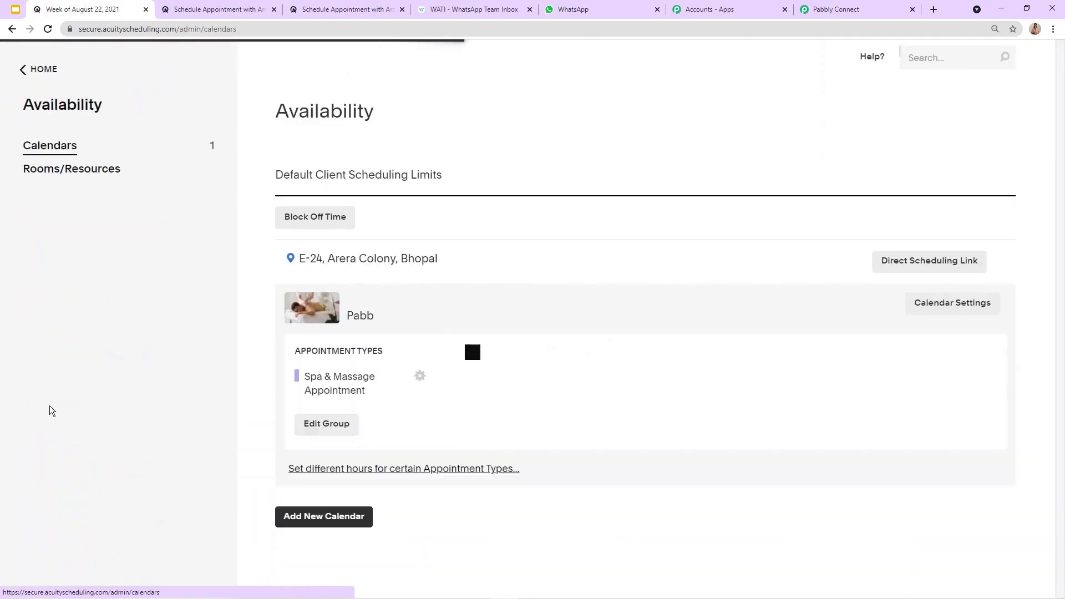
{"action": "scroll", "coordinate": [306, 314], "scroll_direction": "down", "scroll_amount": 2}
{"action": "scroll", "coordinate": [320, 366], "scroll_direction": "down", "scroll_amount": 2}
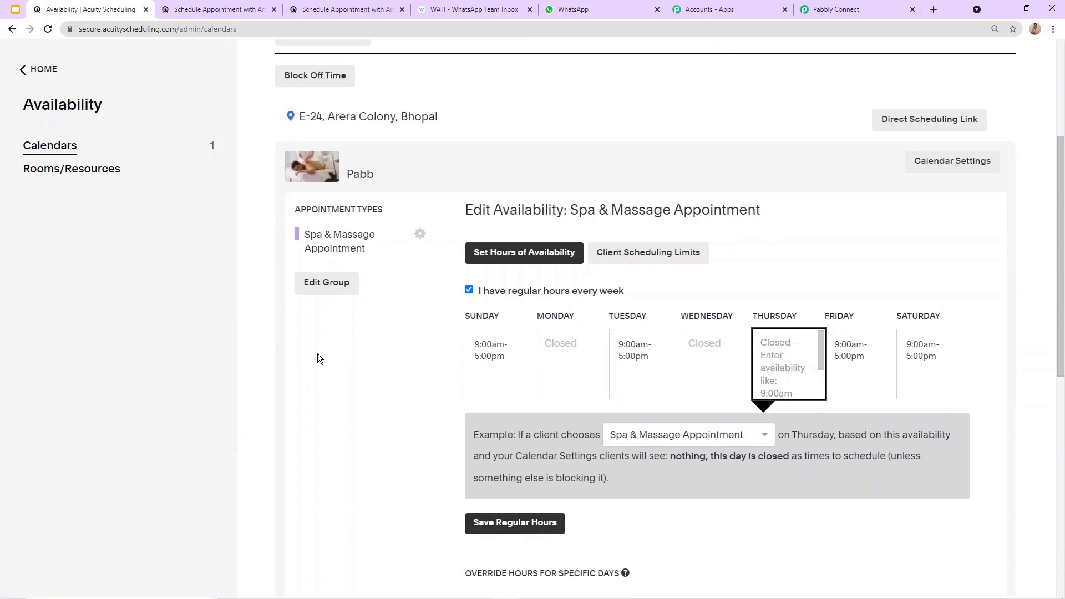
{"action": "left_click", "coordinate": [328, 287]}
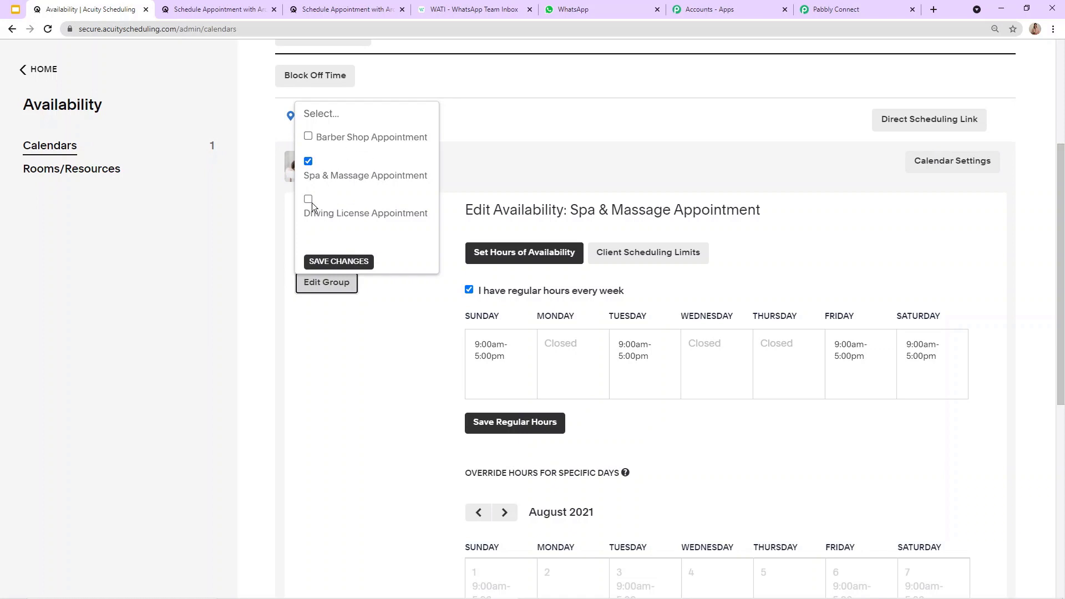
{"action": "left_click", "coordinate": [282, 213]}
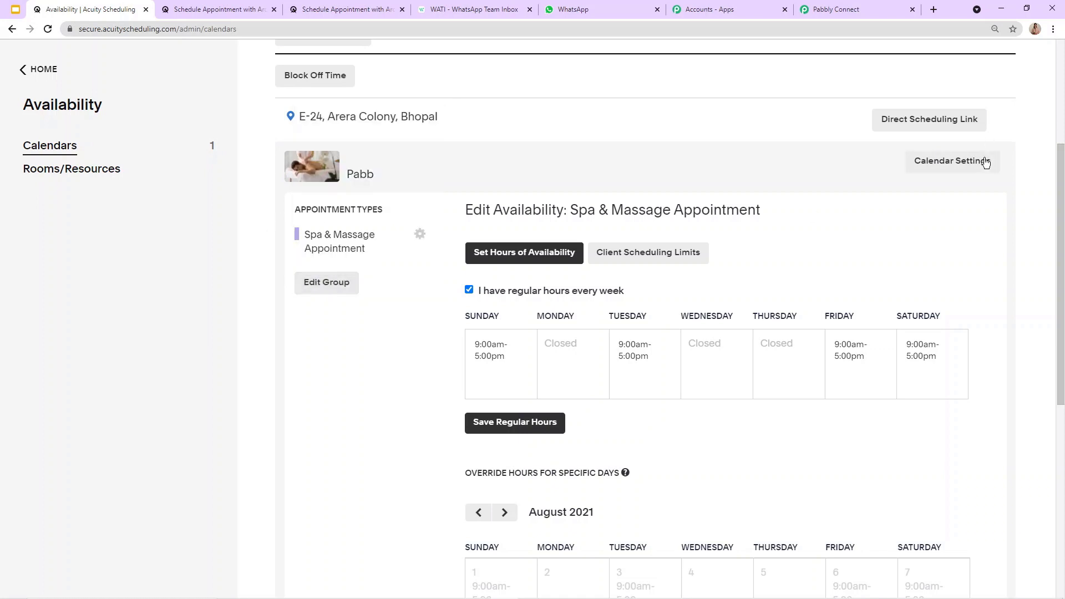
Review the Pabb calendar's description, location and image settings and save them
{"action": "left_click", "coordinate": [956, 162]}
{"action": "scroll", "coordinate": [508, 316], "scroll_direction": "down", "scroll_amount": 2}
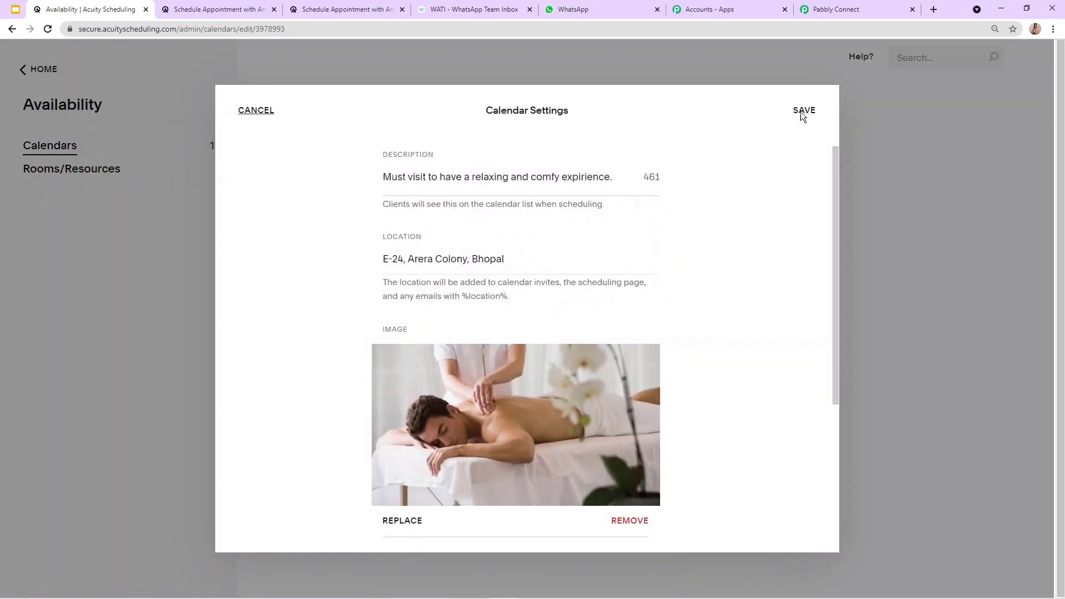
{"action": "left_click", "coordinate": [803, 110]}
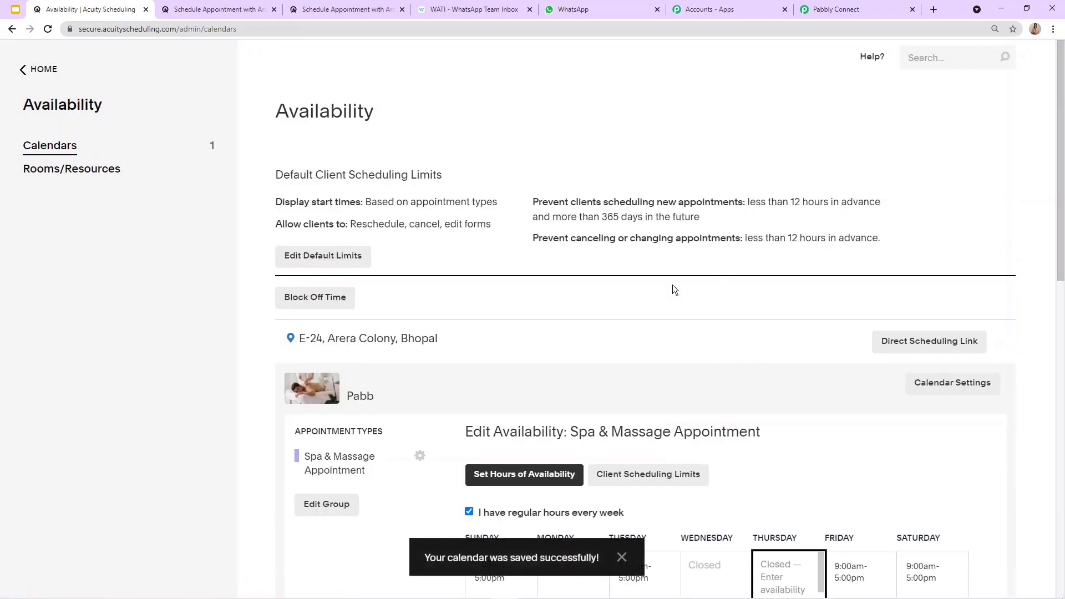
Save the regular weekly hours of availability for the Spa & Massage appointment
{"action": "scroll", "coordinate": [598, 314], "scroll_direction": "down", "scroll_amount": 6}
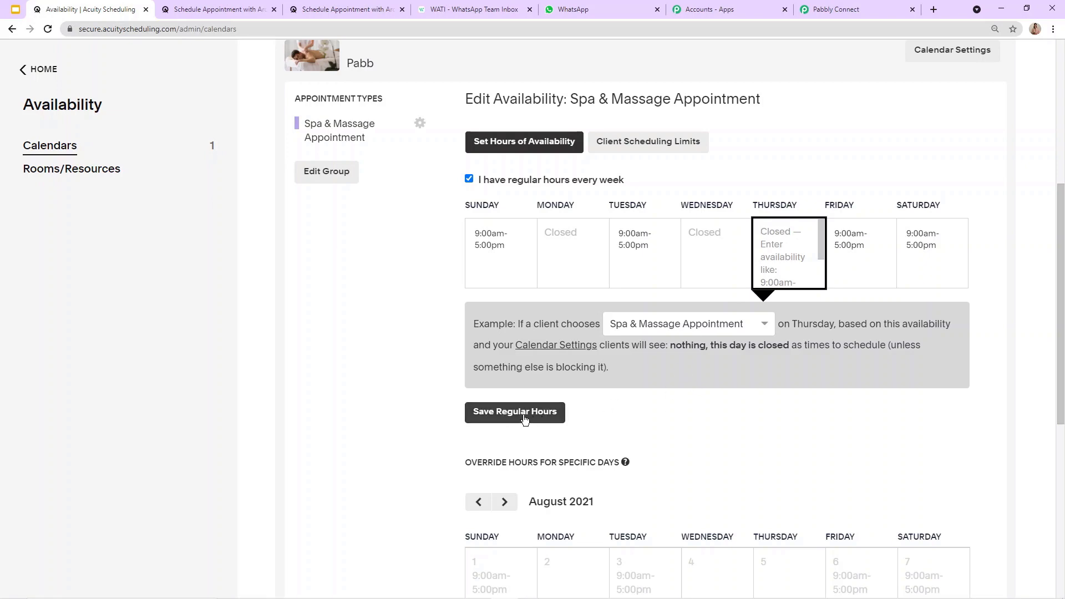
{"action": "left_click", "coordinate": [494, 416]}
{"action": "scroll", "coordinate": [407, 320], "scroll_direction": "up", "scroll_amount": 4}
{"action": "scroll", "coordinate": [433, 284], "scroll_direction": "up", "scroll_amount": 2}
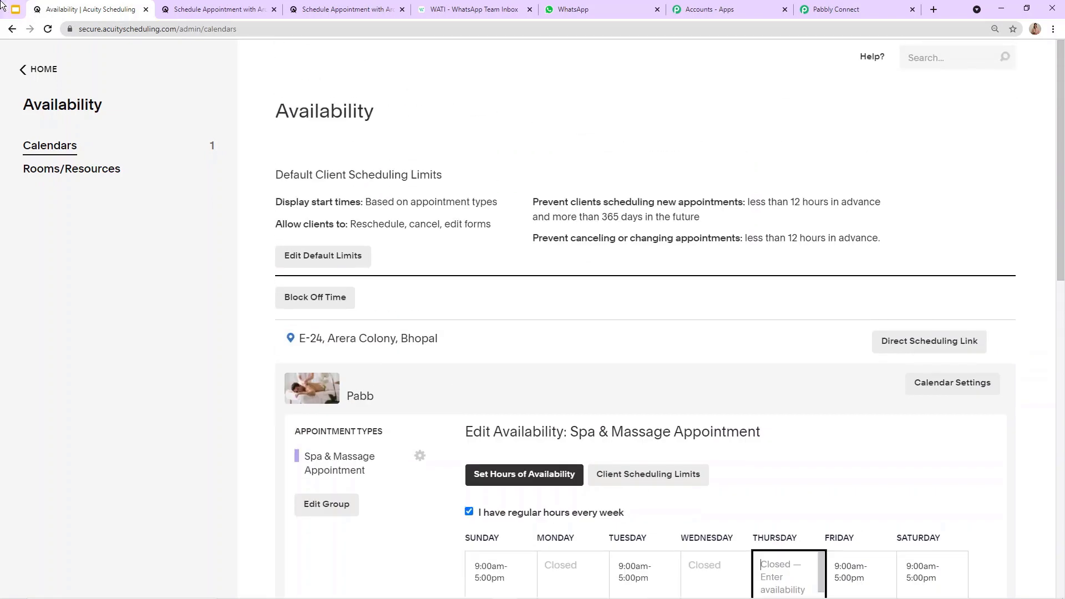
Look over the Pabb calendar's settings without saving and open Acuity's scheduling page link information
{"action": "left_click", "coordinate": [951, 381]}
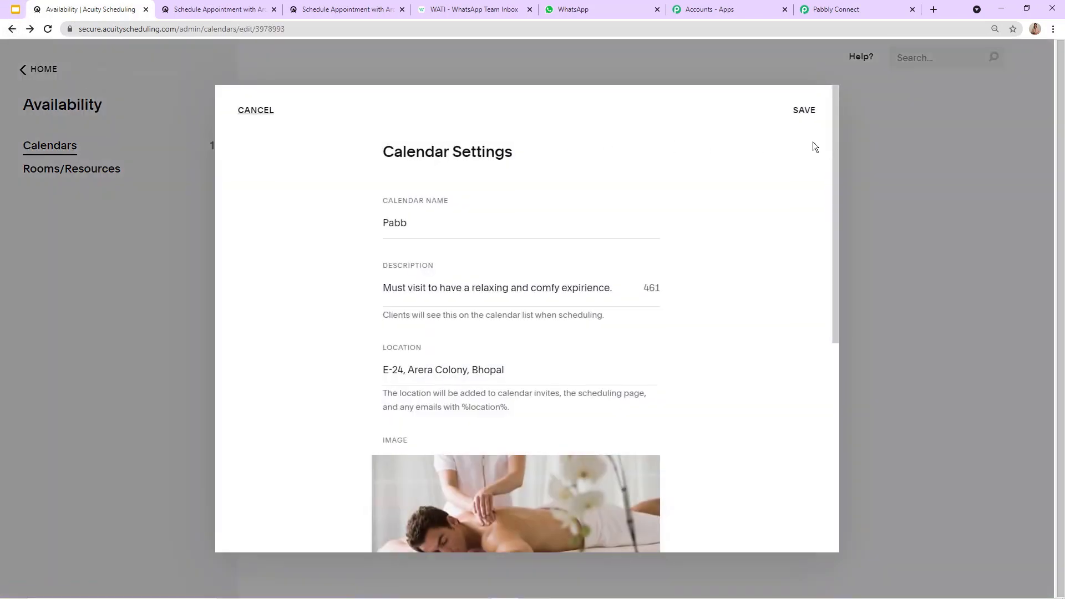
{"action": "scroll", "coordinate": [647, 147], "scroll_direction": "down", "scroll_amount": 2}
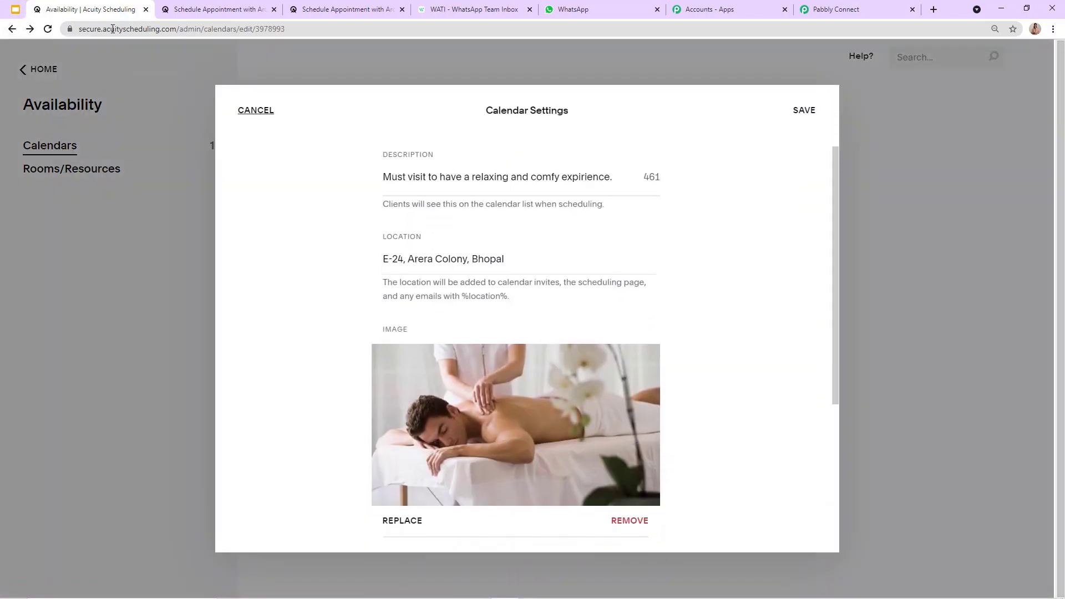
{"action": "left_click", "coordinate": [258, 110]}
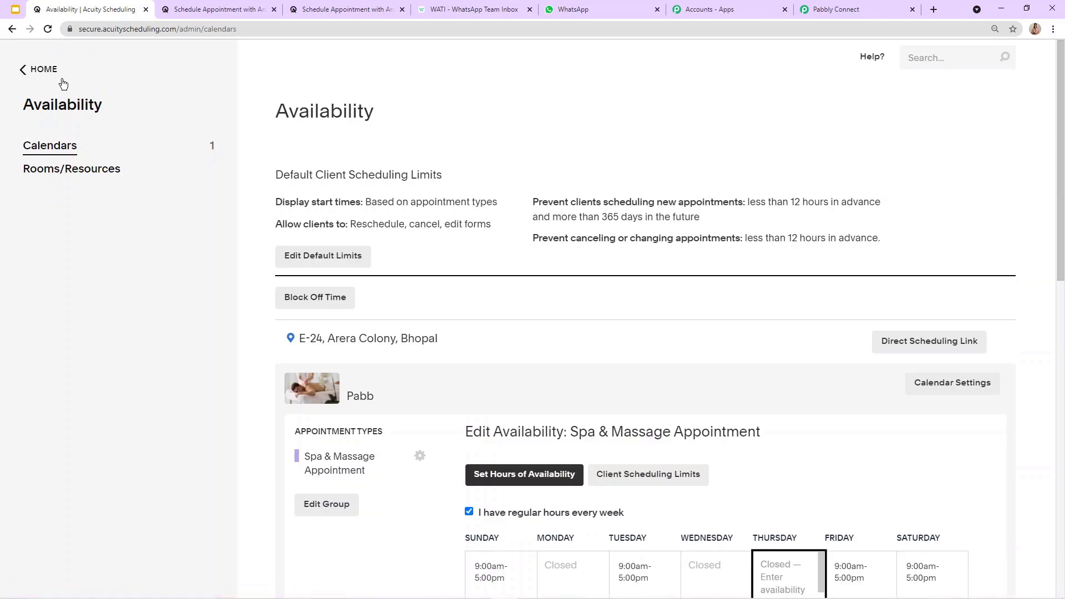
{"action": "left_click", "coordinate": [49, 74]}
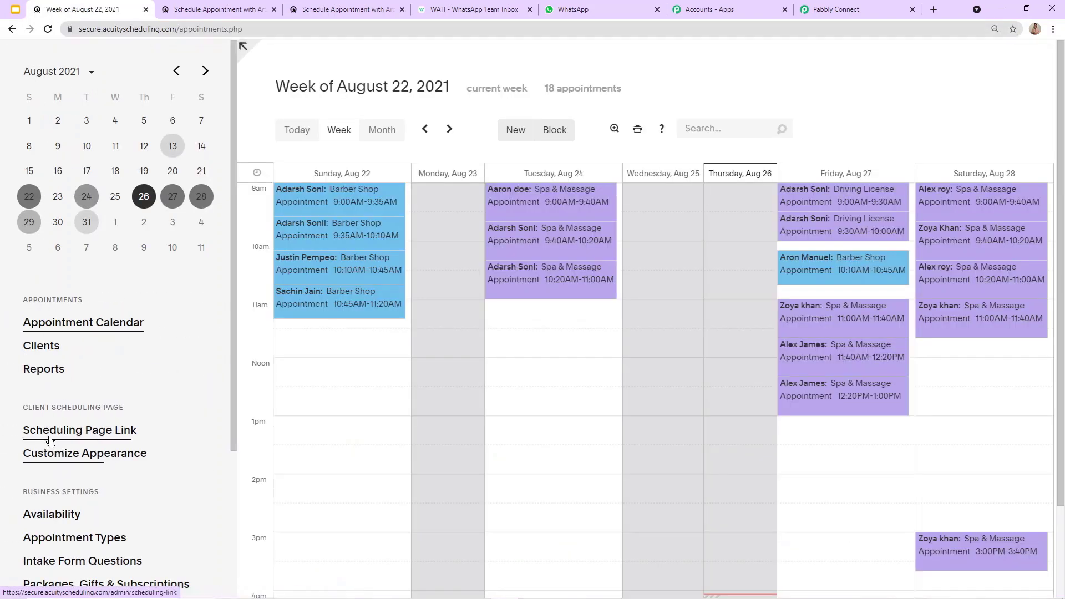
{"action": "left_click", "coordinate": [97, 433]}
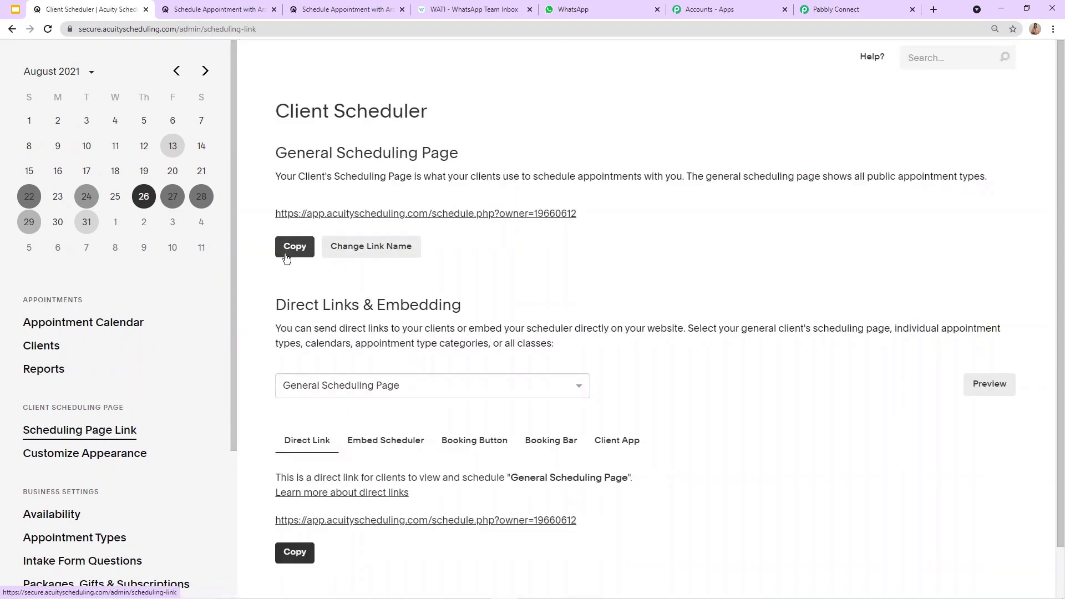
Switch to Pabbly Connect and review the Acuity Scheduling trigger and its captured response fields down to the empty action step
{"action": "left_click", "coordinate": [849, 8]}
{"action": "scroll", "coordinate": [658, 157], "scroll_direction": "up", "scroll_amount": 12}
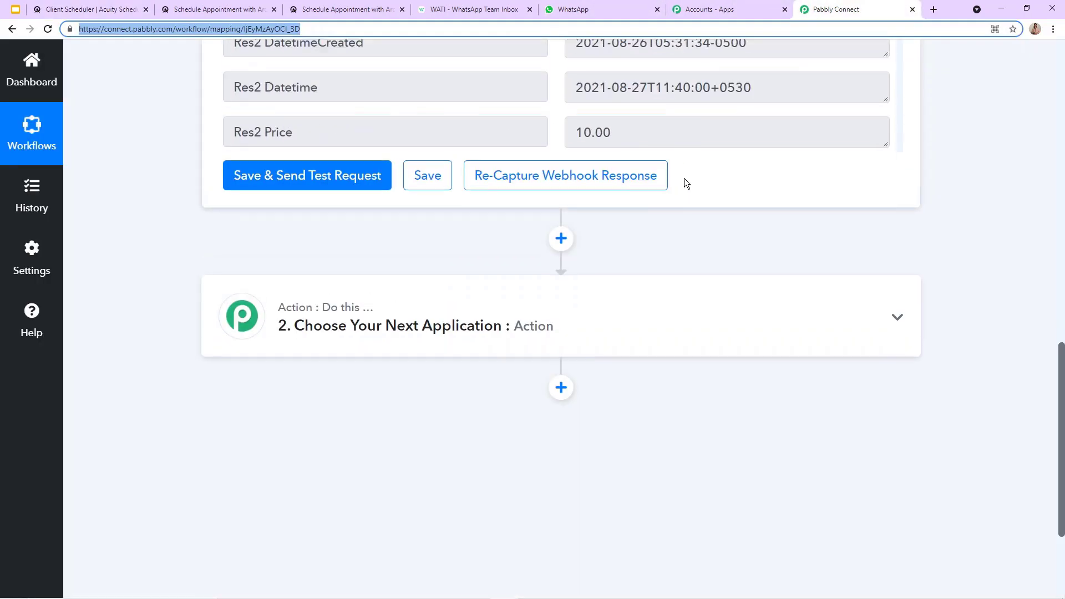
{"action": "scroll", "coordinate": [613, 227], "scroll_direction": "up", "scroll_amount": 10}
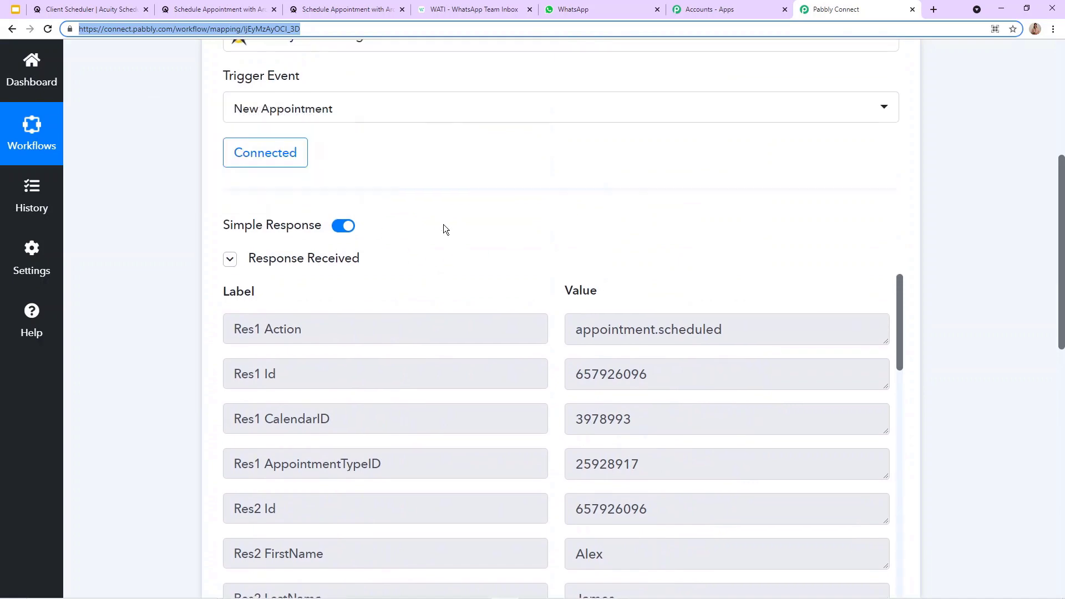
{"action": "scroll", "coordinate": [571, 241], "scroll_direction": "down", "scroll_amount": 3}
{"action": "scroll", "coordinate": [531, 243], "scroll_direction": "up", "scroll_amount": 5}
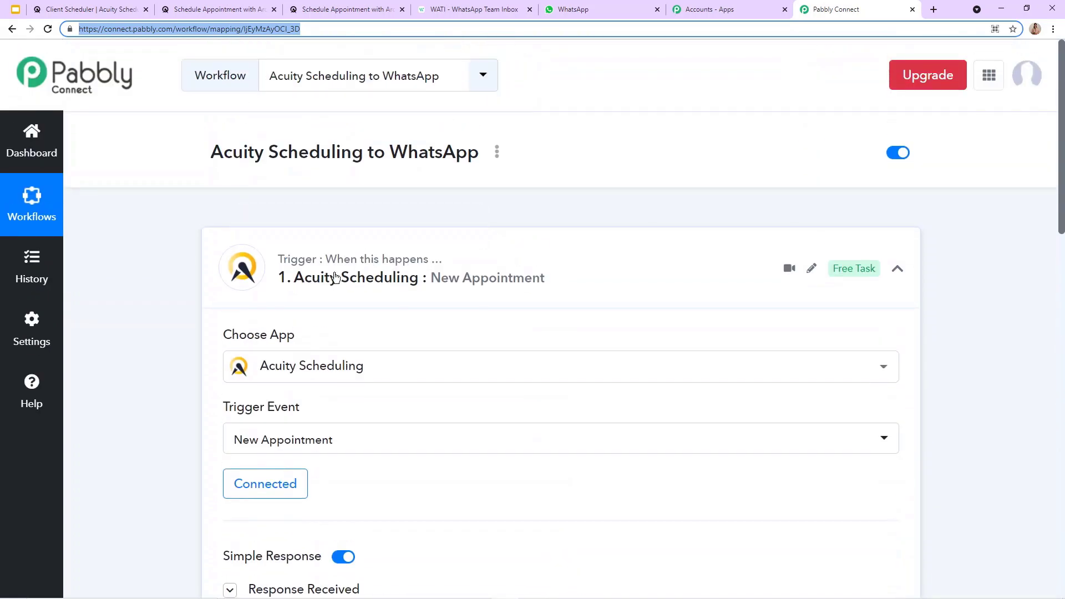
{"action": "scroll", "coordinate": [331, 277], "scroll_direction": "down", "scroll_amount": 5}
{"action": "scroll", "coordinate": [355, 300], "scroll_direction": "down", "scroll_amount": 10}
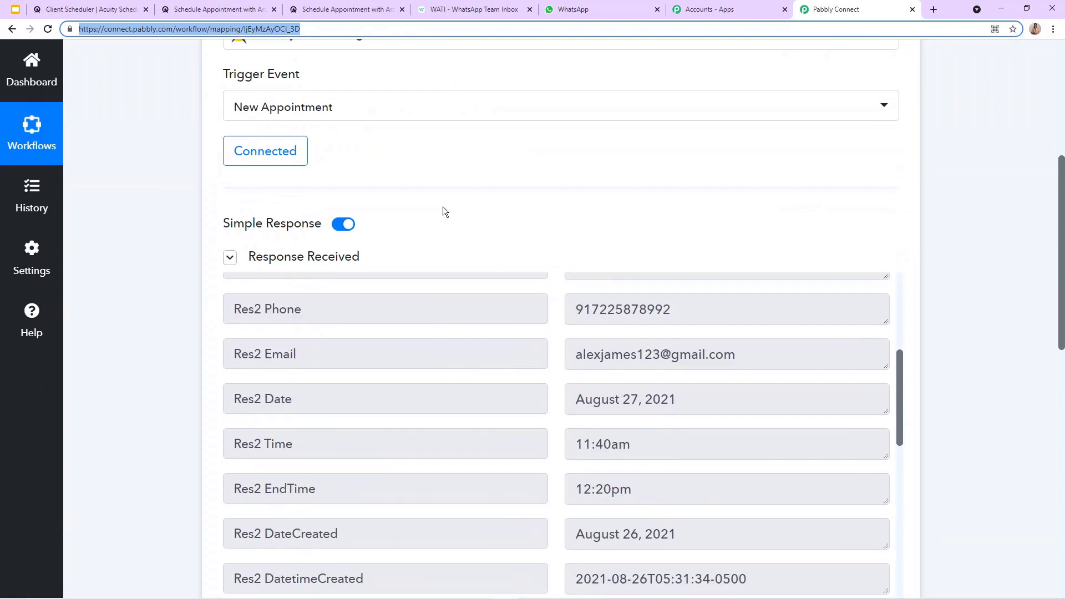
{"action": "scroll", "coordinate": [455, 241], "scroll_direction": "down", "scroll_amount": 15}
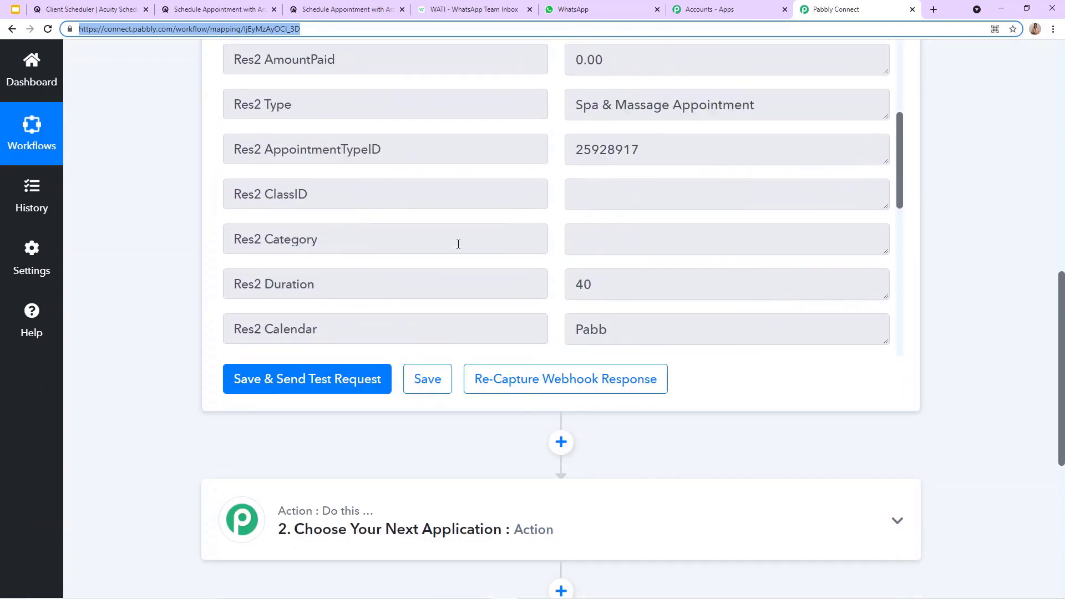
{"action": "scroll", "coordinate": [455, 241], "scroll_direction": "down", "scroll_amount": 7}
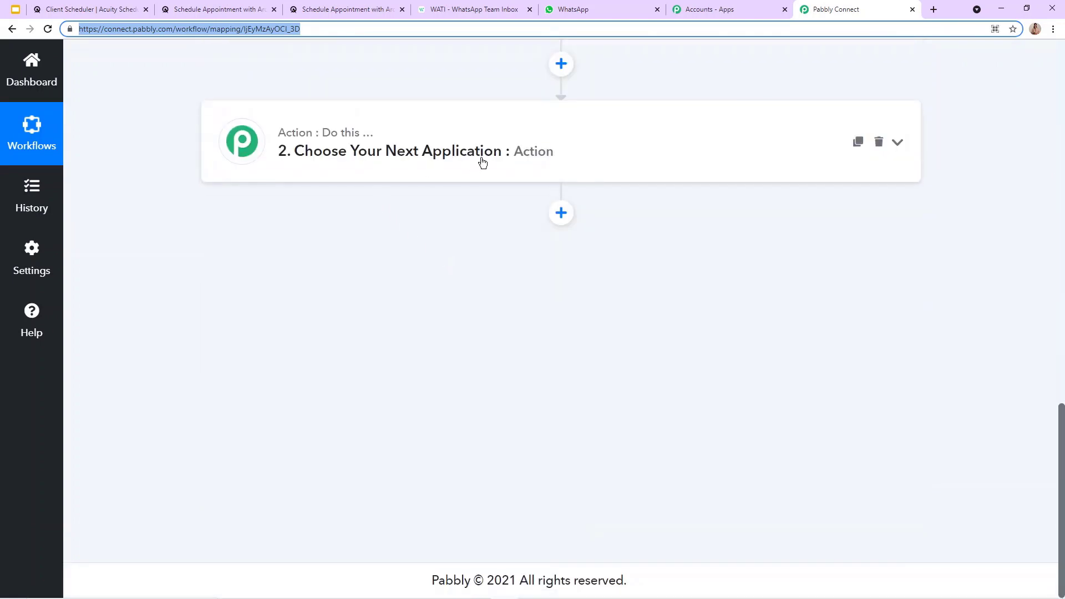
Set the workflow's second step to the WATI app with the Send Template Message action event
{"action": "left_click", "coordinate": [416, 152]}
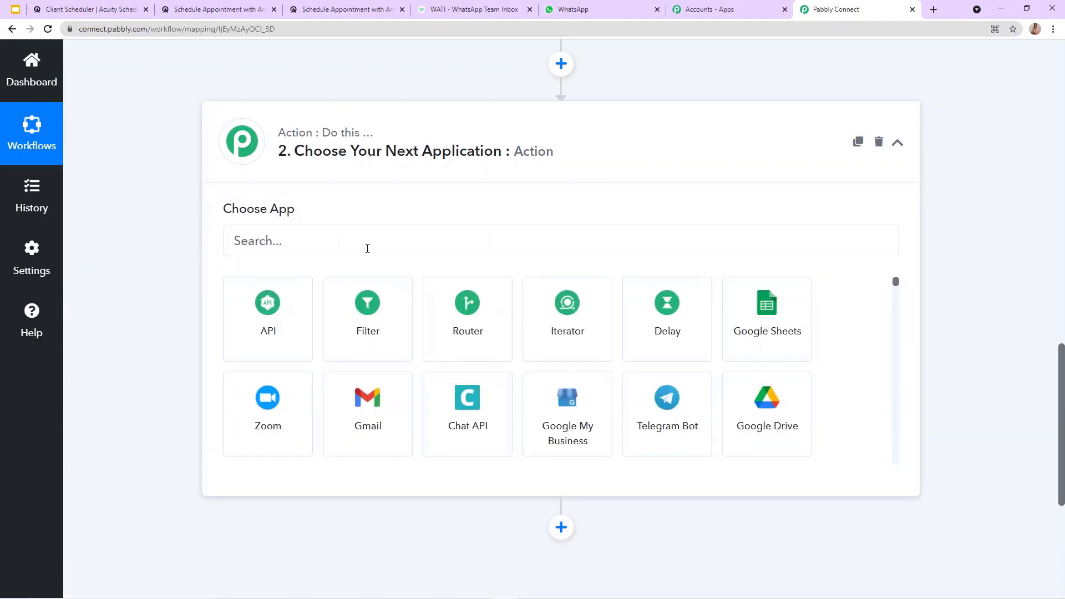
{"action": "left_click", "coordinate": [367, 249]}
{"action": "type", "text": "ati"}
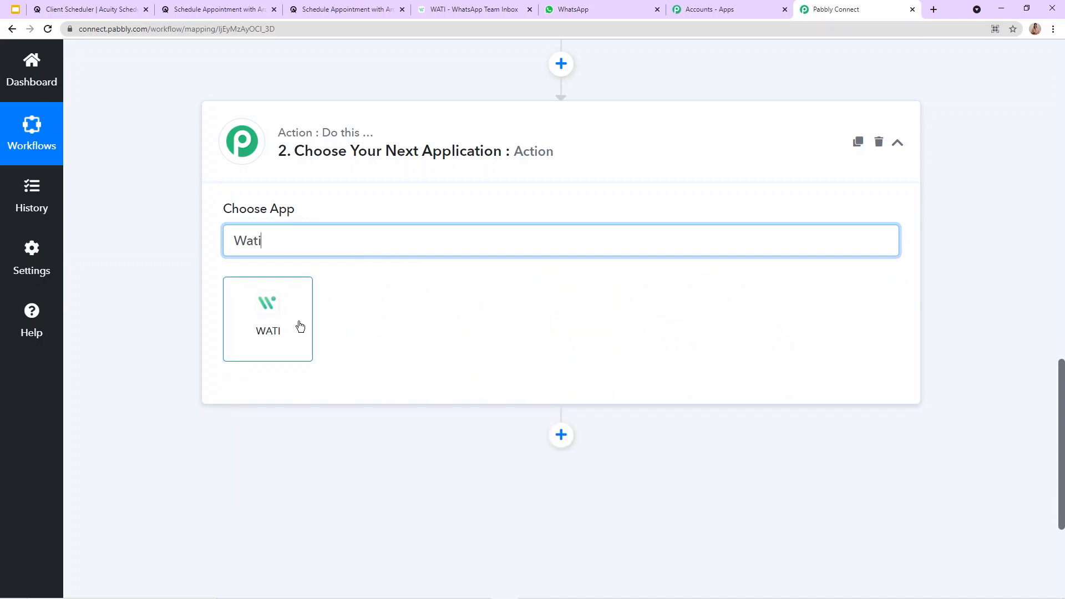
{"action": "left_click", "coordinate": [297, 327]}
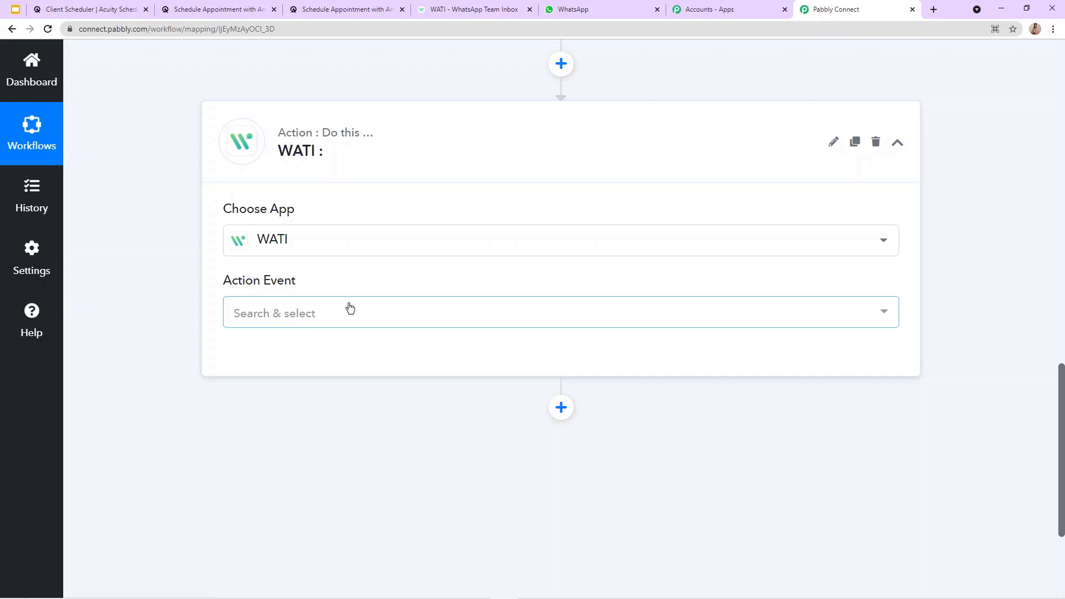
{"action": "left_click", "coordinate": [297, 314]}
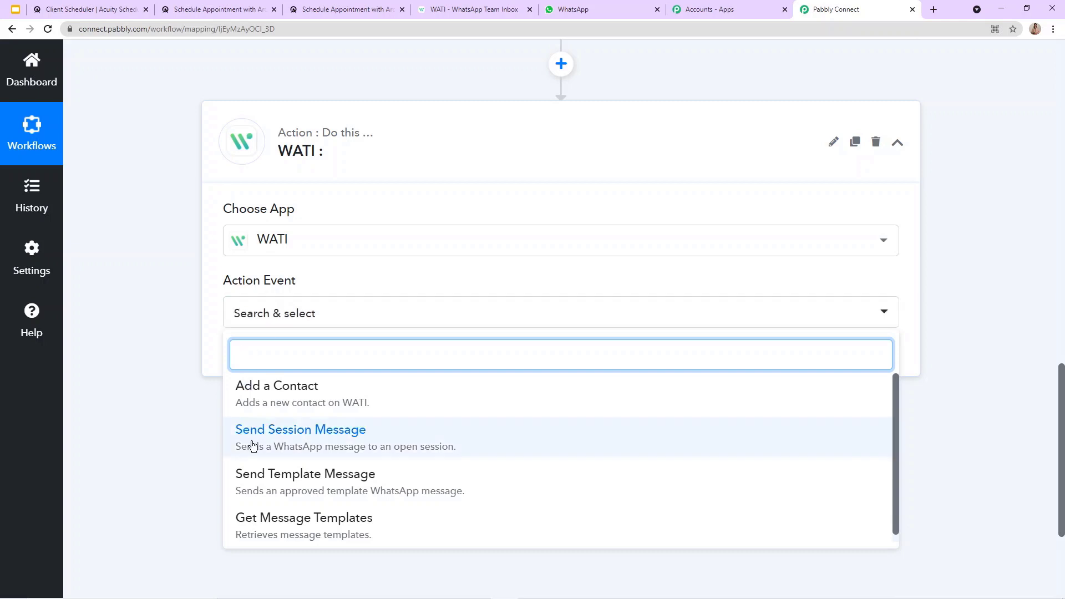
{"action": "left_click", "coordinate": [479, 483]}
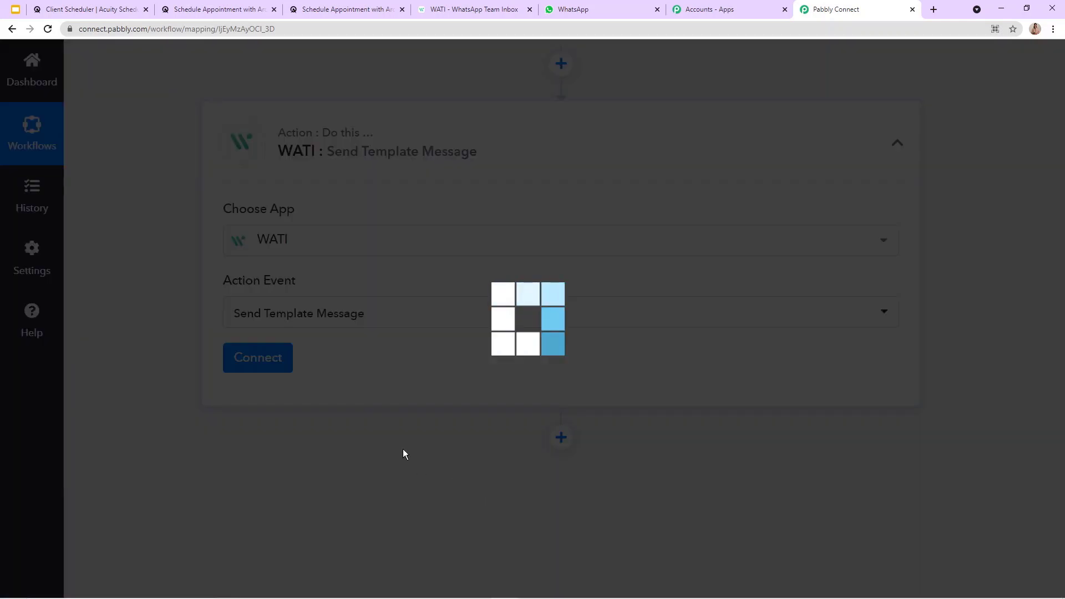
{"action": "left_click", "coordinate": [265, 368]}
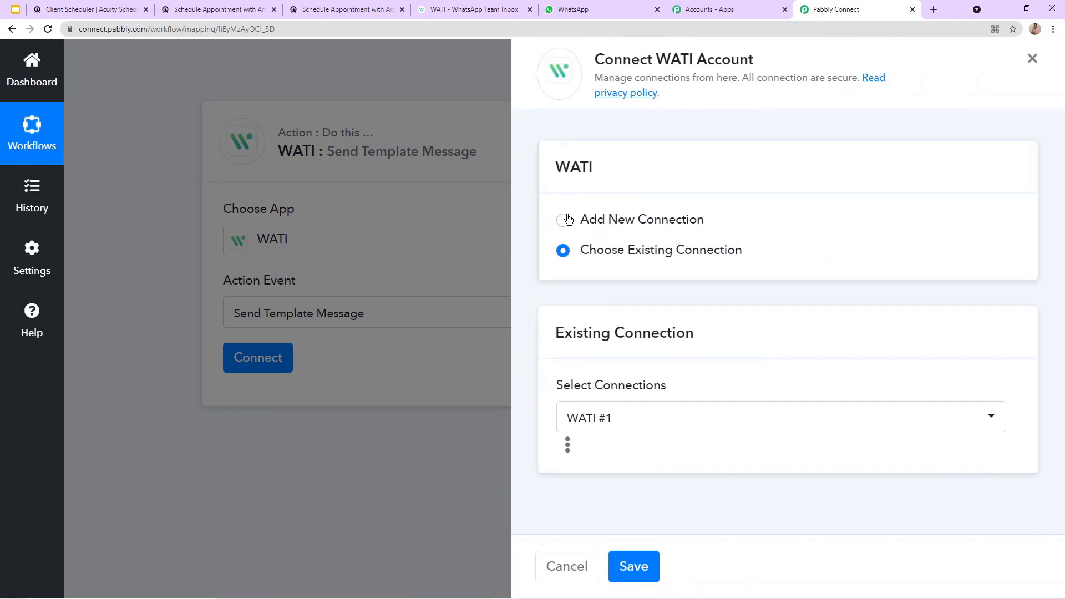
{"action": "left_click", "coordinate": [567, 220]}
{"action": "scroll", "coordinate": [602, 311], "scroll_direction": "down", "scroll_amount": 2}
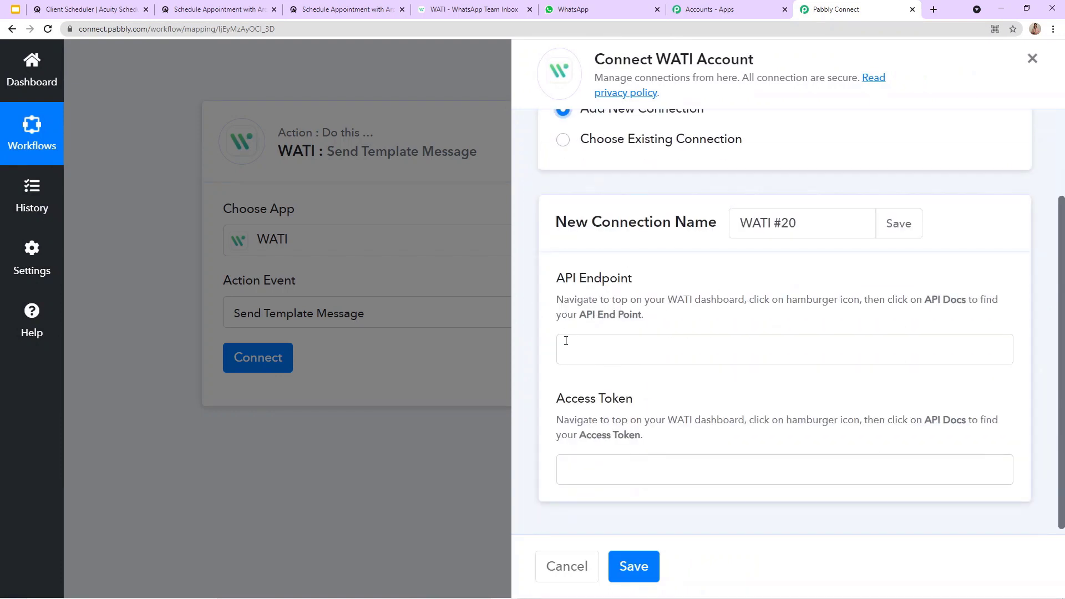
{"action": "left_click", "coordinate": [1032, 59]}
Start adding a new WATI connection for the action and switch to the WATI dashboard to find the API endpoint
{"action": "left_click", "coordinate": [251, 357]}
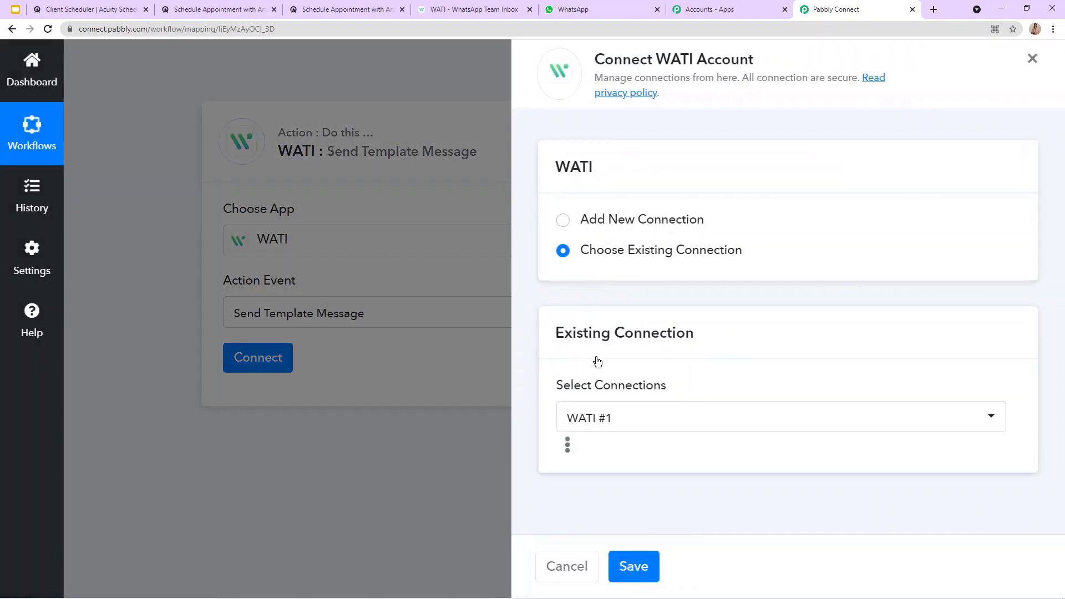
{"action": "left_click", "coordinate": [565, 226]}
{"action": "scroll", "coordinate": [582, 381], "scroll_direction": "down", "scroll_amount": 2}
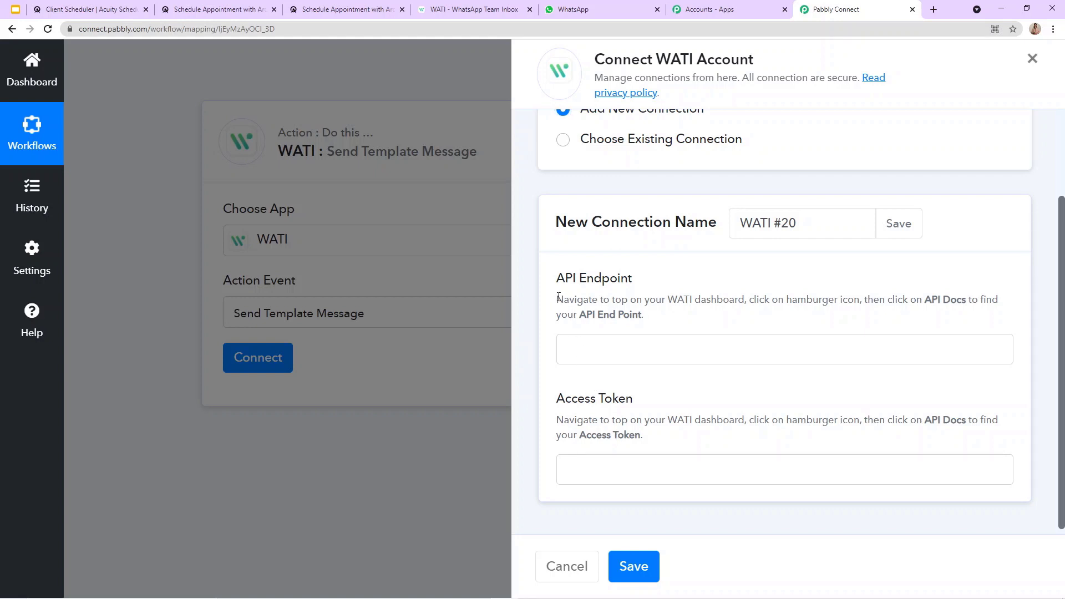
{"action": "left_click_drag", "start_coordinate": [559, 297], "coordinate": [918, 315]}
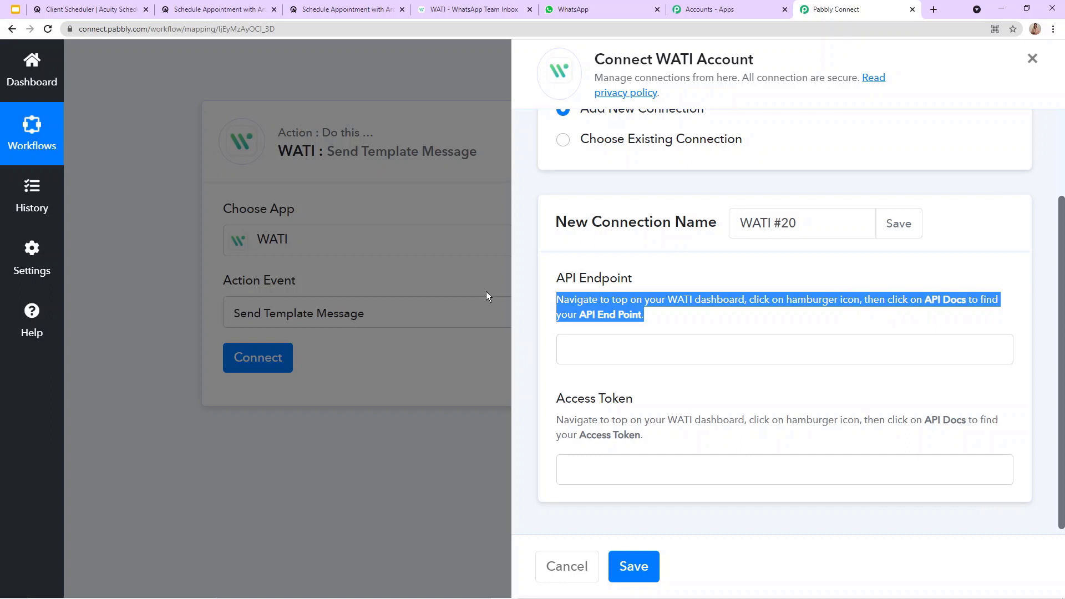
{"action": "left_click", "coordinate": [463, 5]}
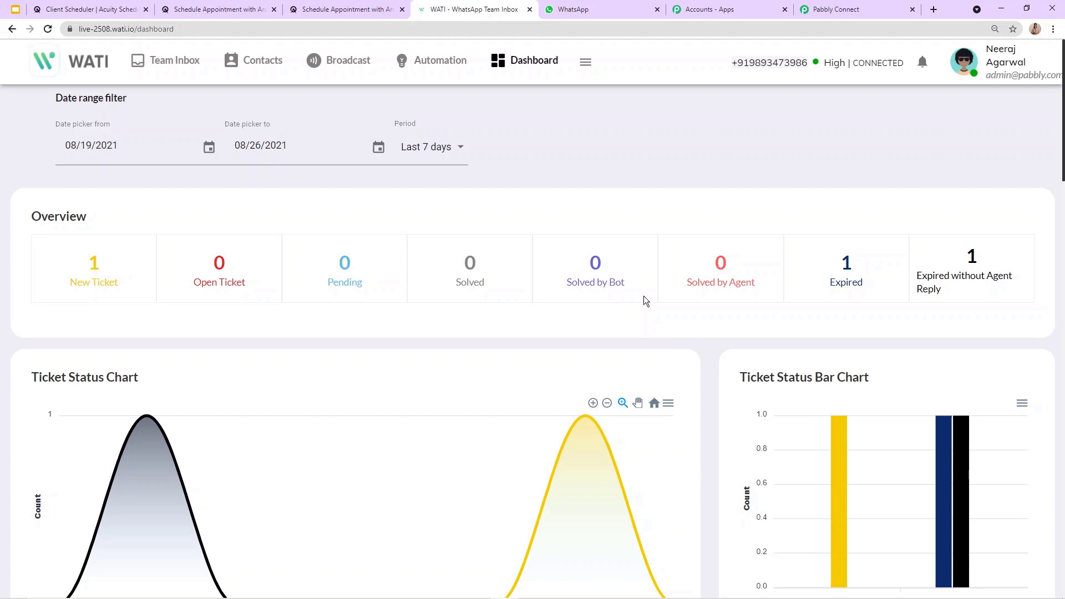
{"action": "left_click", "coordinate": [849, 9]}
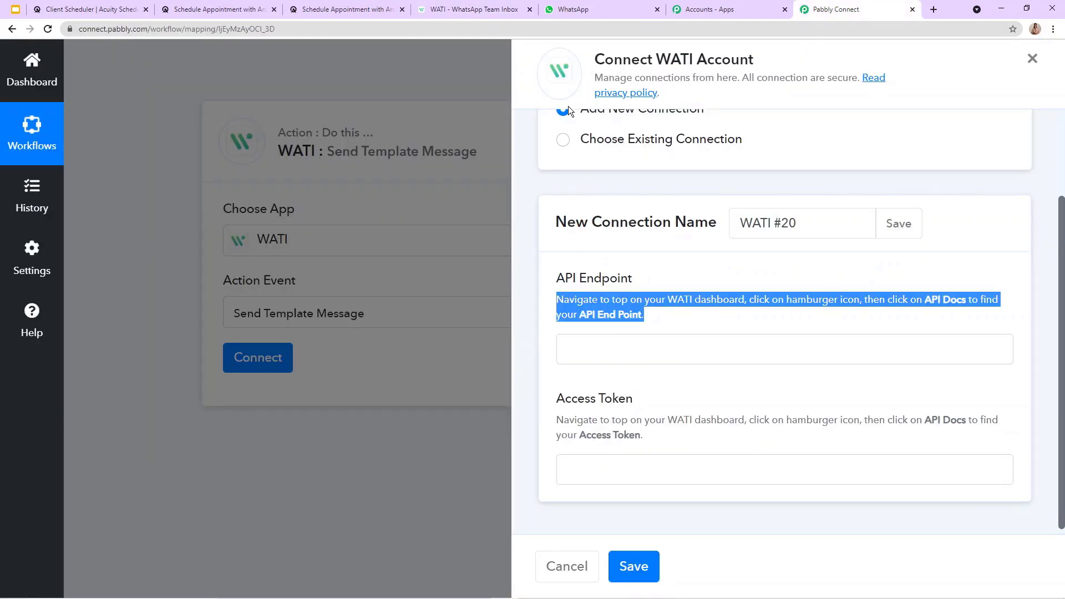
{"action": "left_click", "coordinate": [476, 9]}
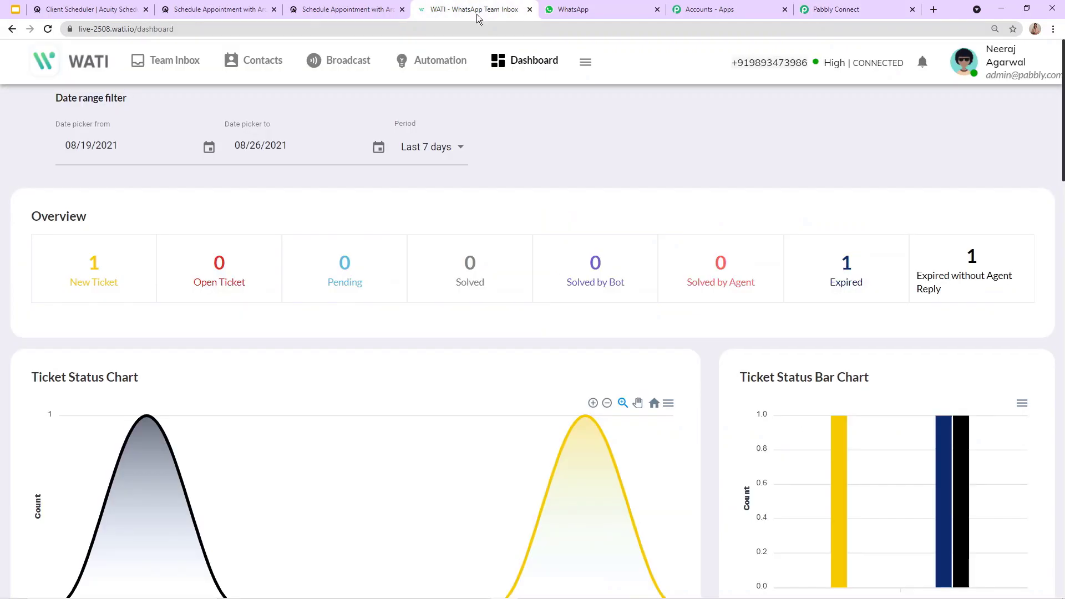
{"action": "left_click", "coordinate": [584, 64]}
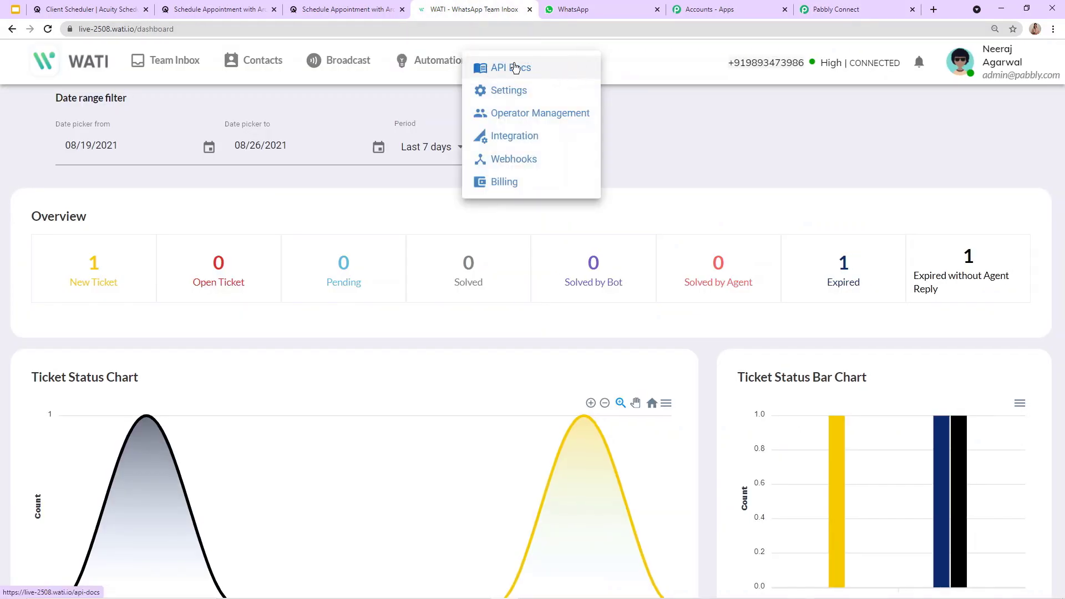
{"action": "left_click", "coordinate": [515, 67]}
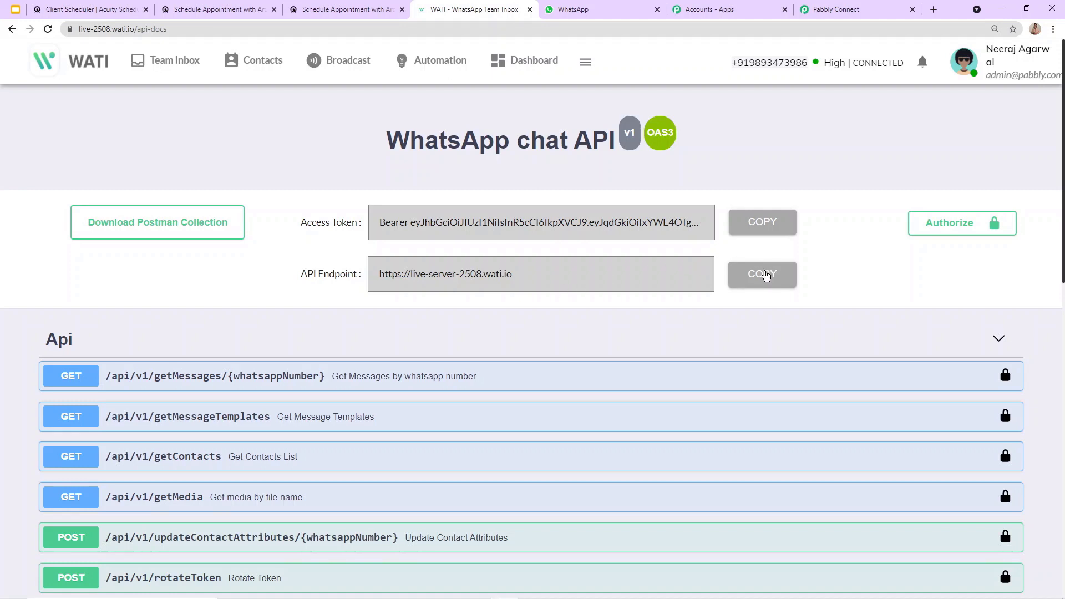
{"action": "left_click", "coordinate": [839, 6]}
{"action": "left_click", "coordinate": [730, 359]}
{"action": "right_click", "coordinate": [730, 359]}
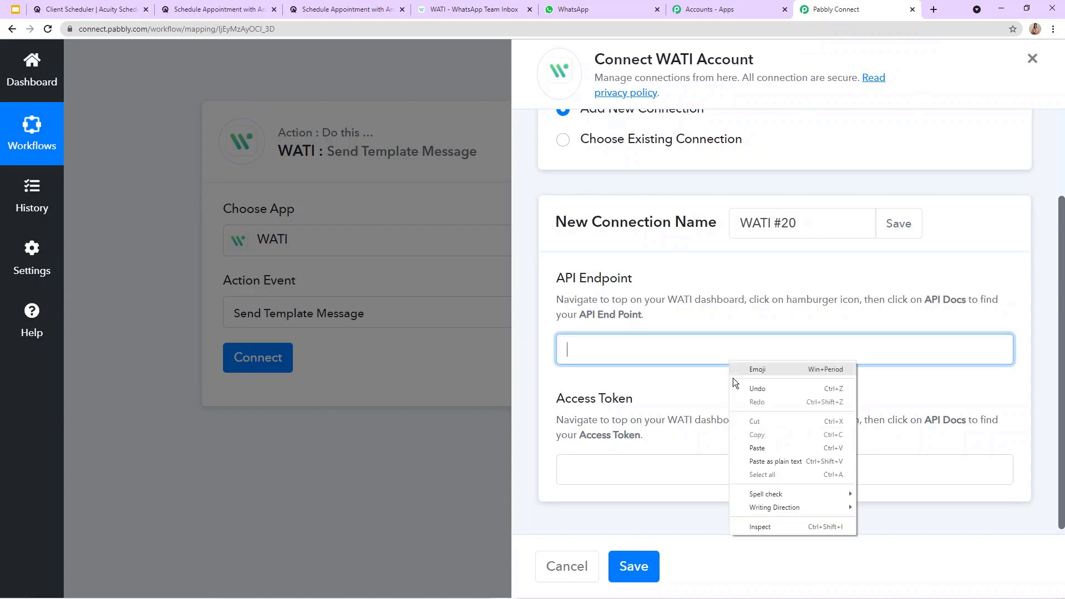
{"action": "left_click", "coordinate": [770, 448]}
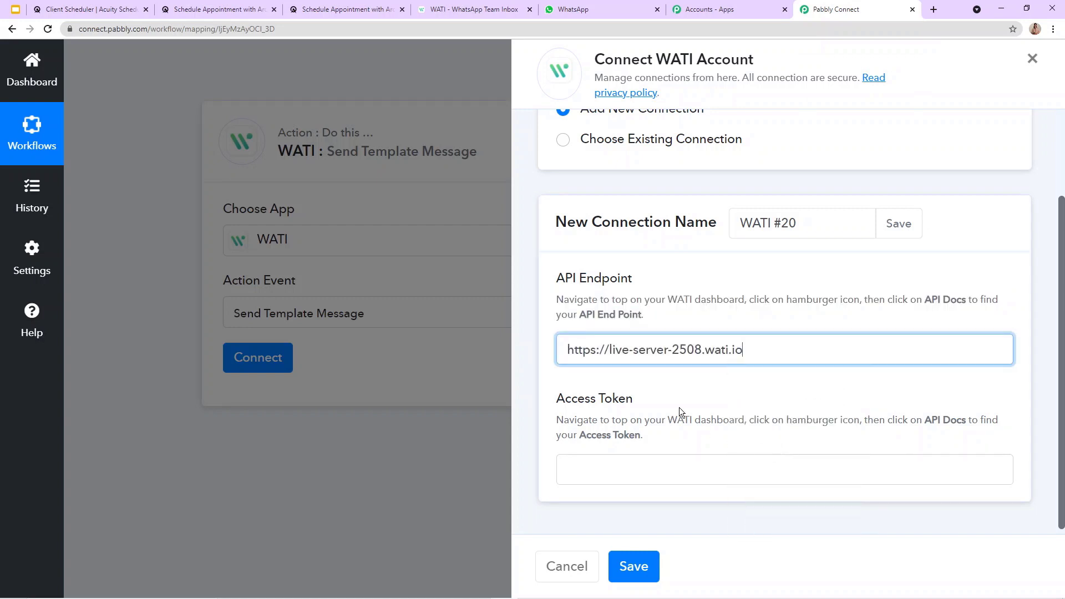
Copy the access token from WATI's API Docs into the Pabbly Connect connection's Access Token field and save the connection
{"action": "left_click", "coordinate": [513, 11]}
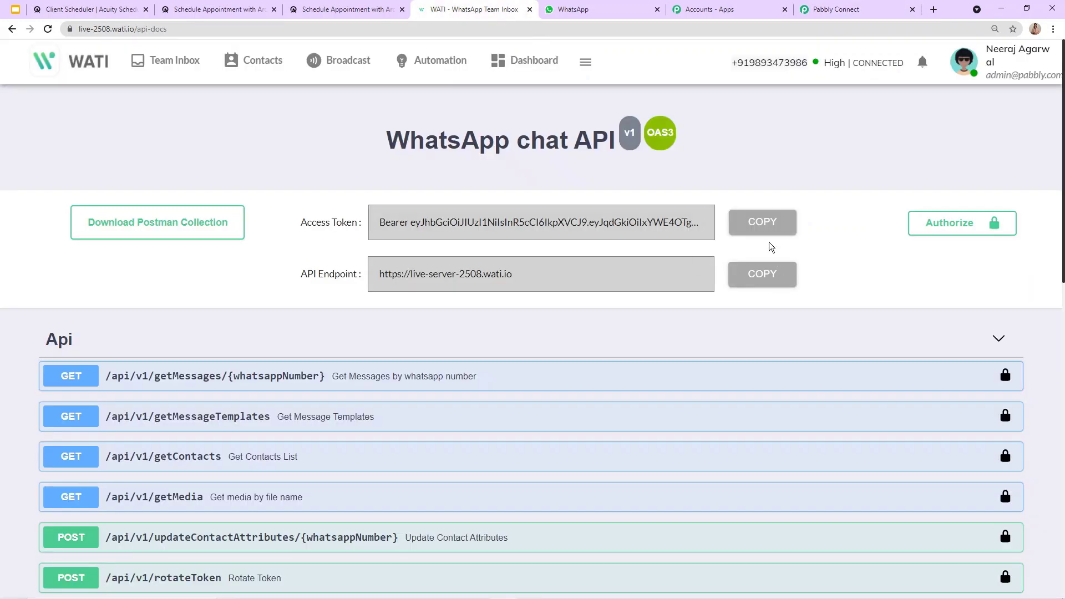
{"action": "left_click", "coordinate": [765, 222]}
{"action": "left_click", "coordinate": [910, 8]}
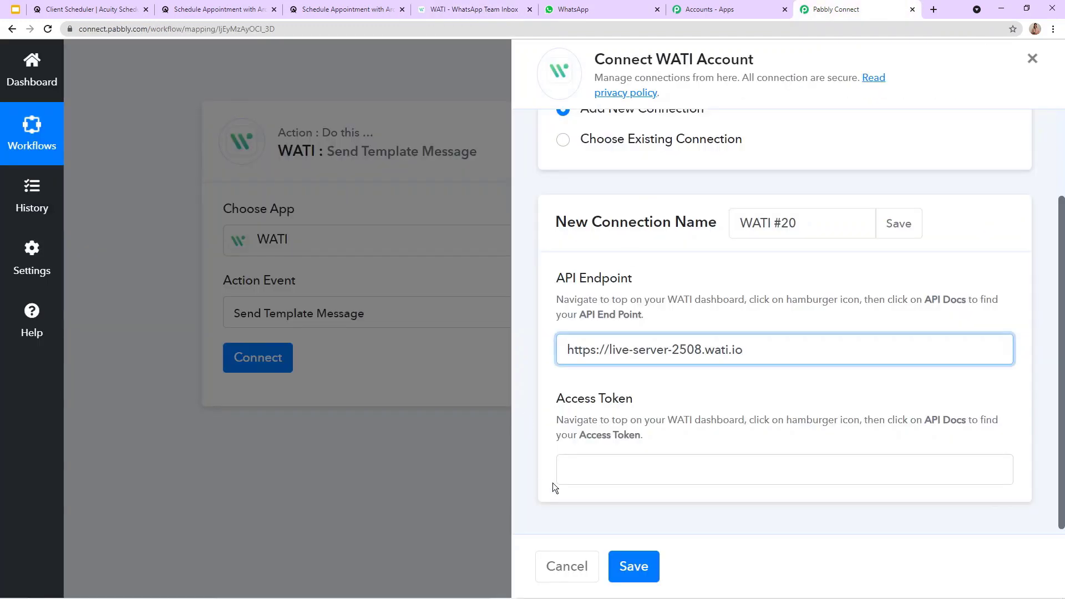
{"action": "left_click", "coordinate": [569, 468]}
{"action": "right_click", "coordinate": [581, 466]}
{"action": "left_click", "coordinate": [597, 375]}
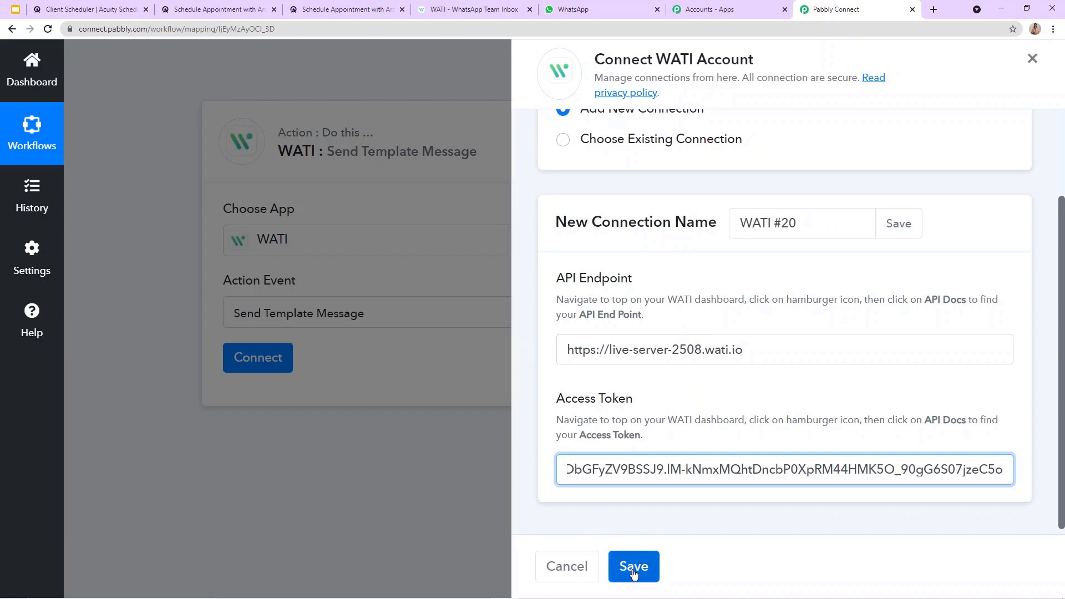
{"action": "left_click", "coordinate": [634, 568]}
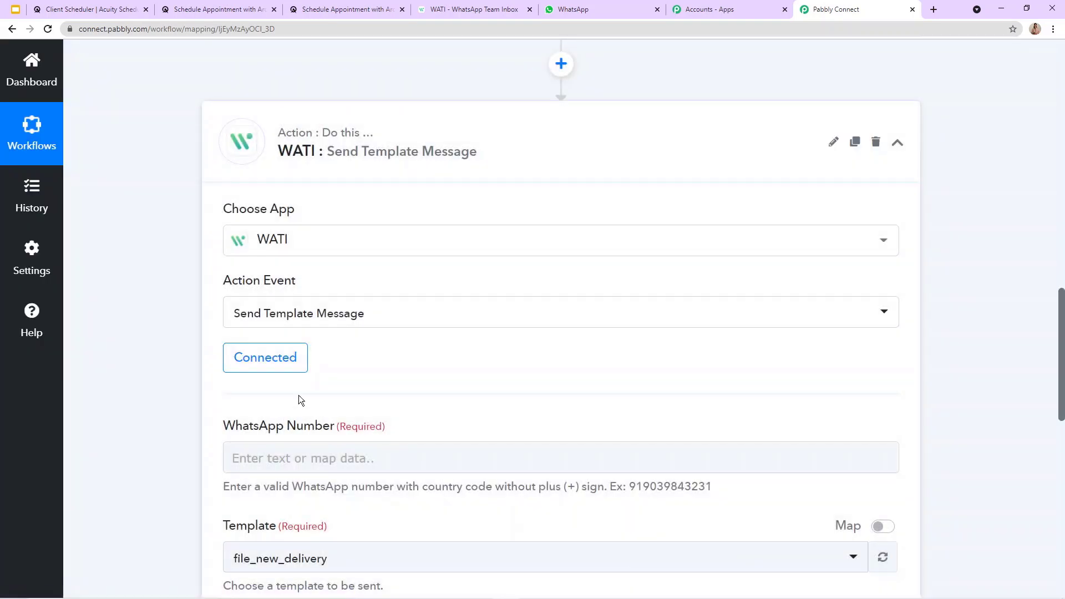
Review the empty WATI message fields and the captured Acuity Scheduling response fields available for mapping
{"action": "scroll", "coordinate": [329, 288], "scroll_direction": "up", "scroll_amount": 4}
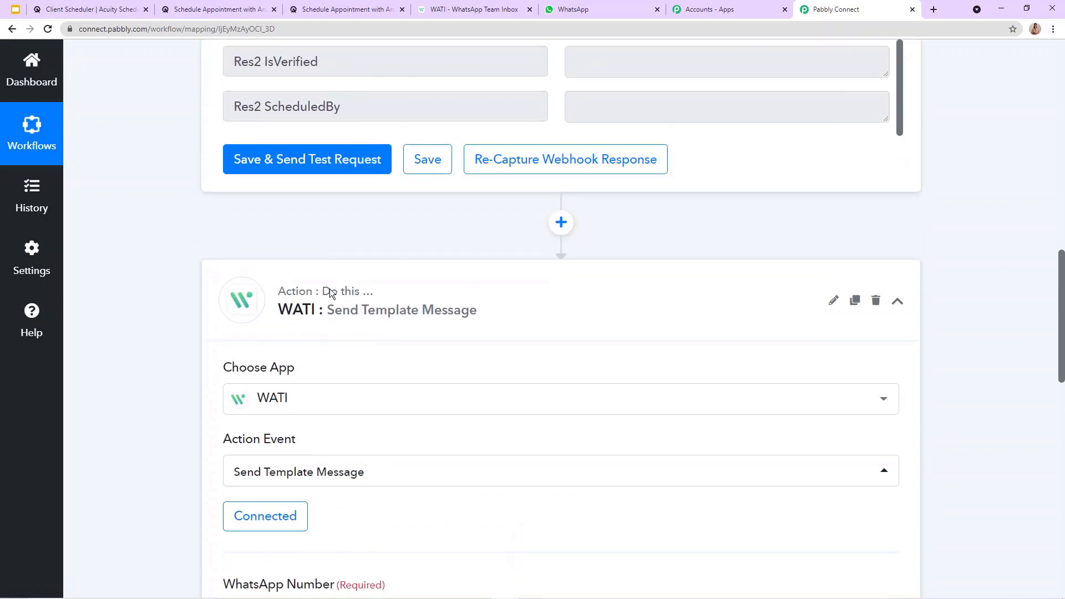
{"action": "scroll", "coordinate": [481, 275], "scroll_direction": "down", "scroll_amount": 8}
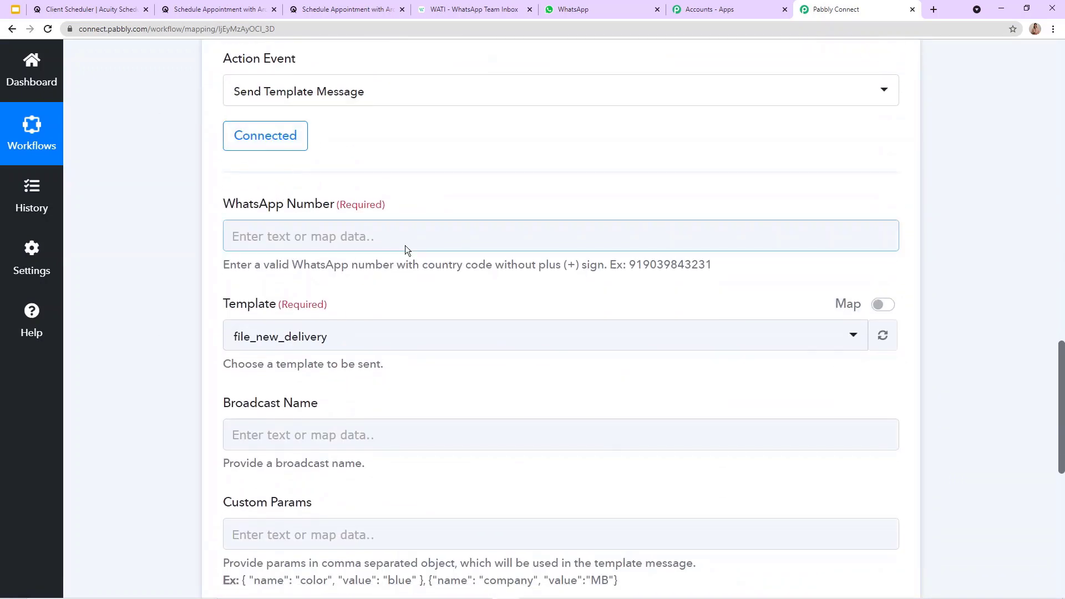
{"action": "left_click", "coordinate": [389, 227]}
{"action": "scroll", "coordinate": [364, 237], "scroll_direction": "up", "scroll_amount": 15}
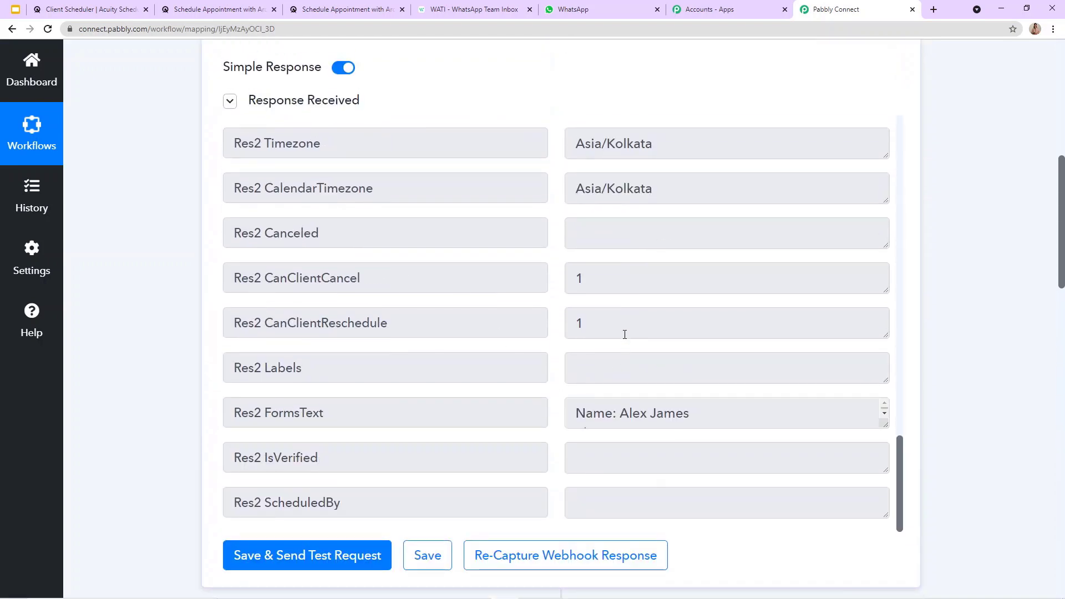
{"action": "scroll", "coordinate": [625, 335], "scroll_direction": "up", "scroll_amount": 11}
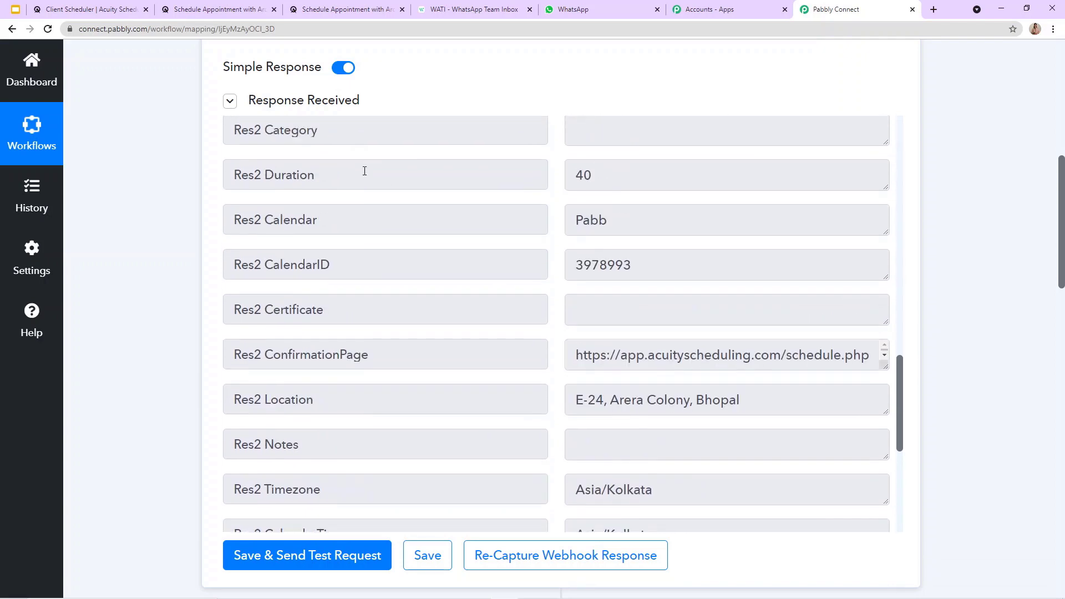
{"action": "scroll", "coordinate": [440, 388], "scroll_direction": "down", "scroll_amount": 15}
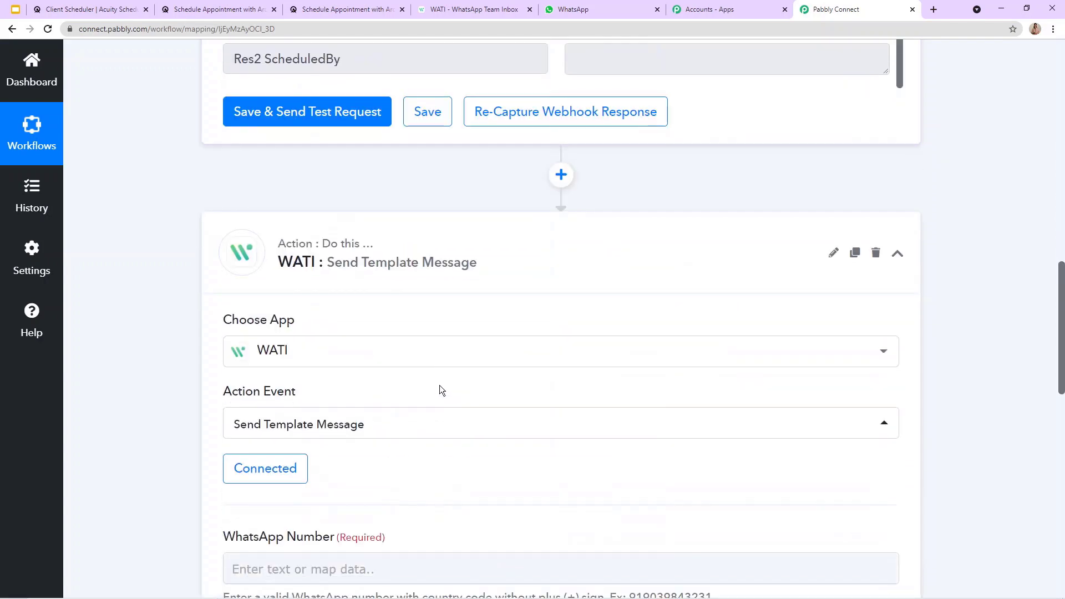
{"action": "scroll", "coordinate": [349, 328], "scroll_direction": "down", "scroll_amount": 2}
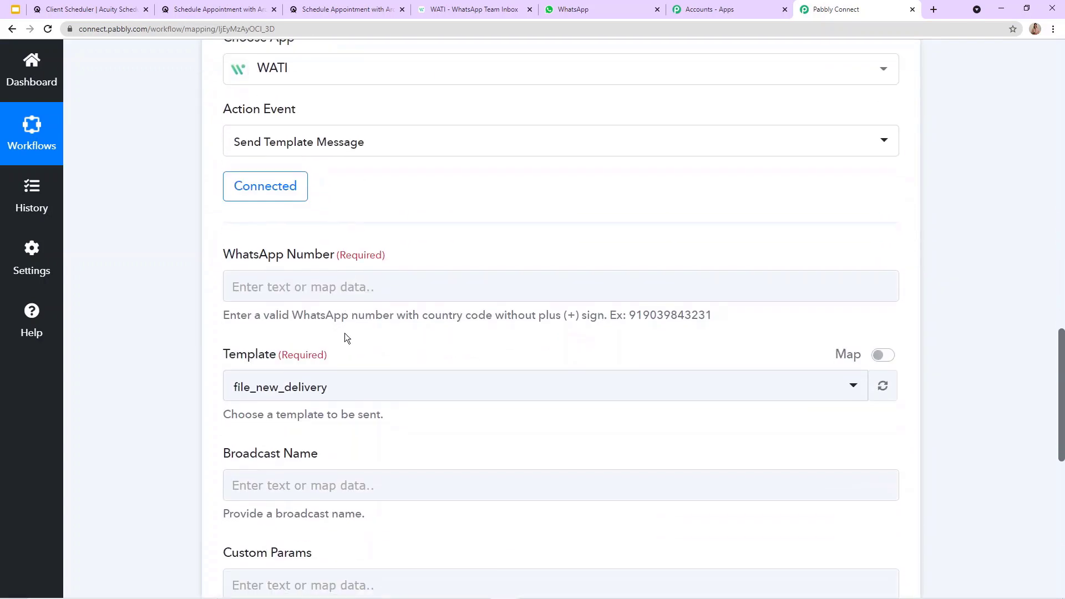
Examine the Acuity data offered for the WhatsApp Number field and the number format its hint requires
{"action": "left_click", "coordinate": [335, 287]}
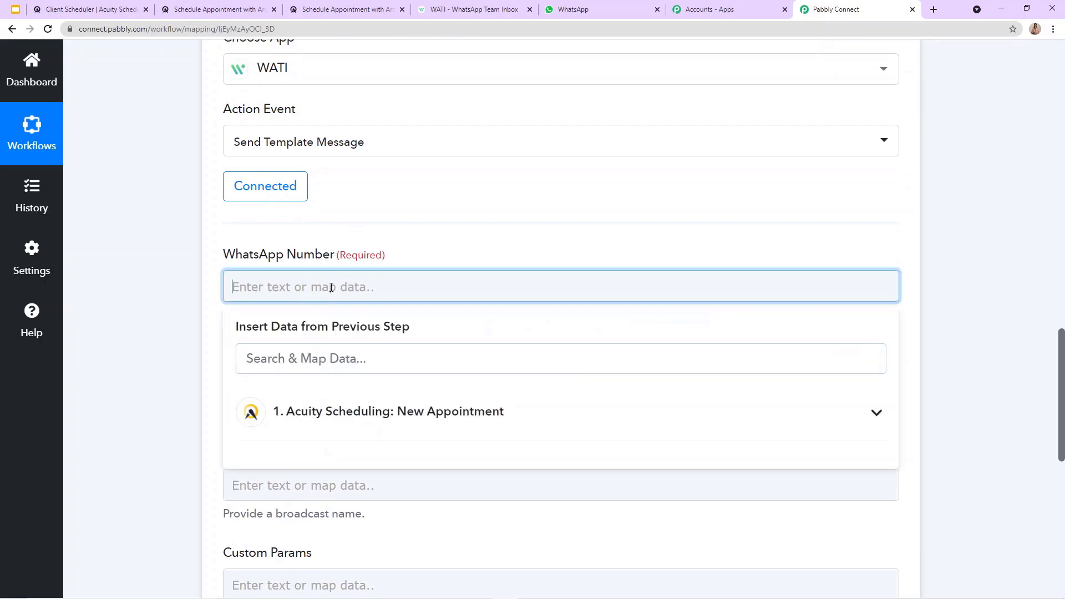
{"action": "left_click", "coordinate": [388, 413]}
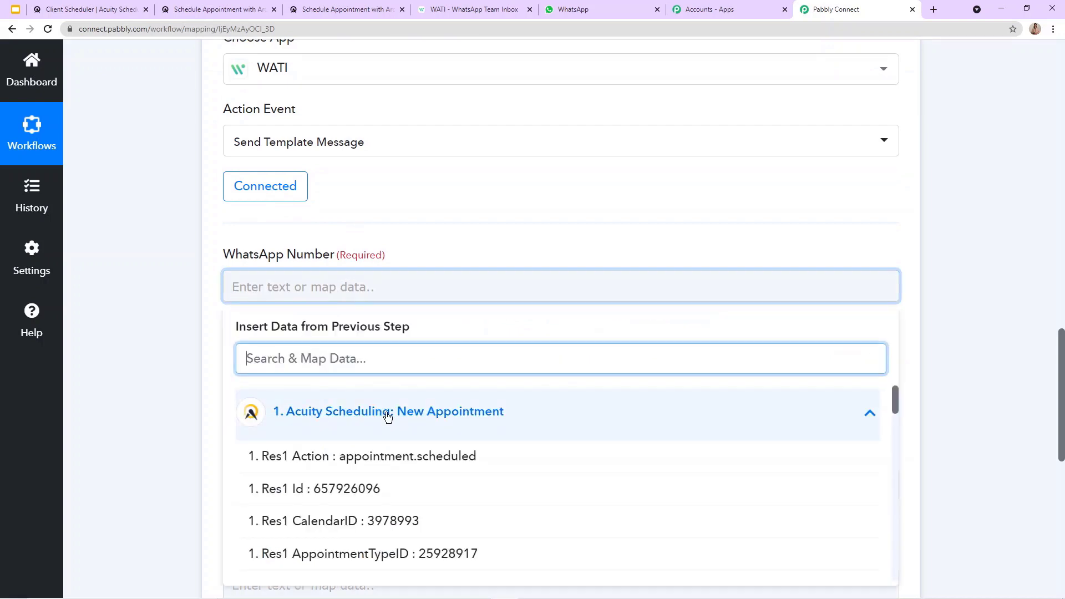
{"action": "scroll", "coordinate": [542, 495], "scroll_direction": "down", "scroll_amount": 2}
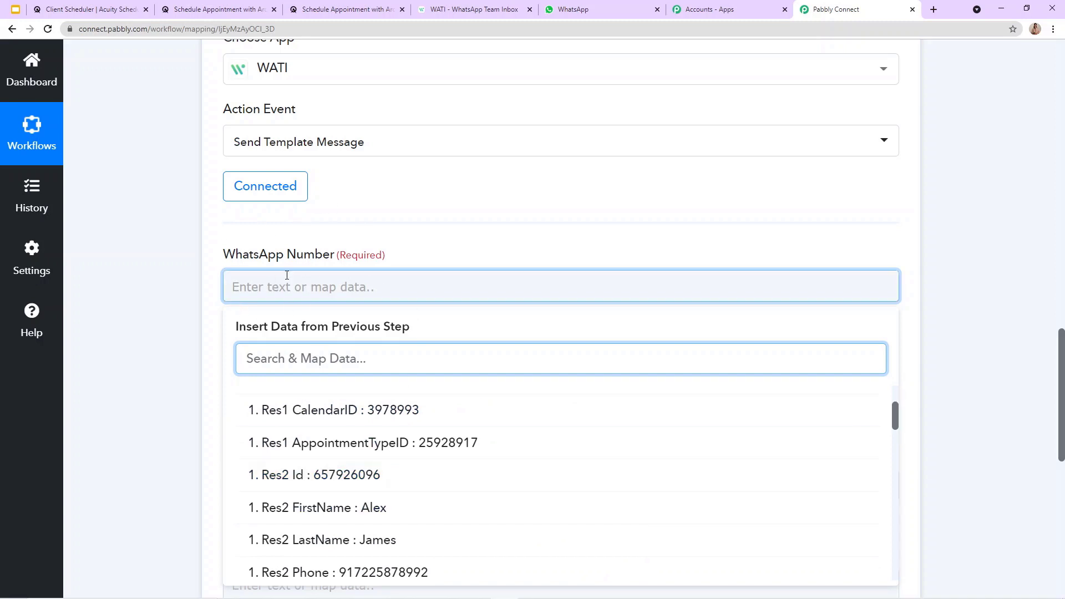
{"action": "left_click", "coordinate": [427, 242]}
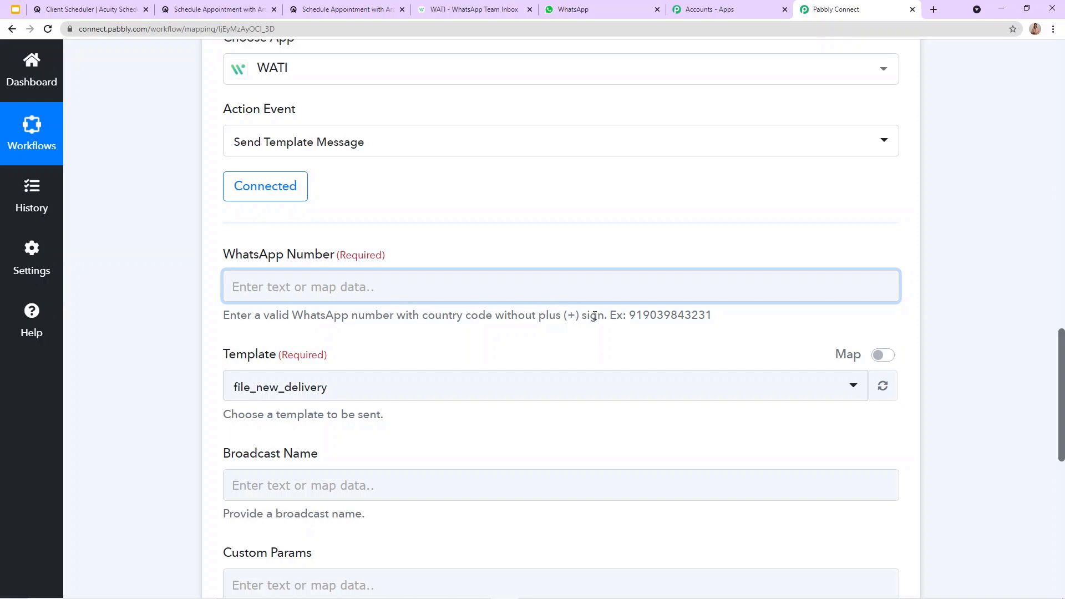
{"action": "left_click_drag", "start_coordinate": [642, 315], "coordinate": [730, 317]}
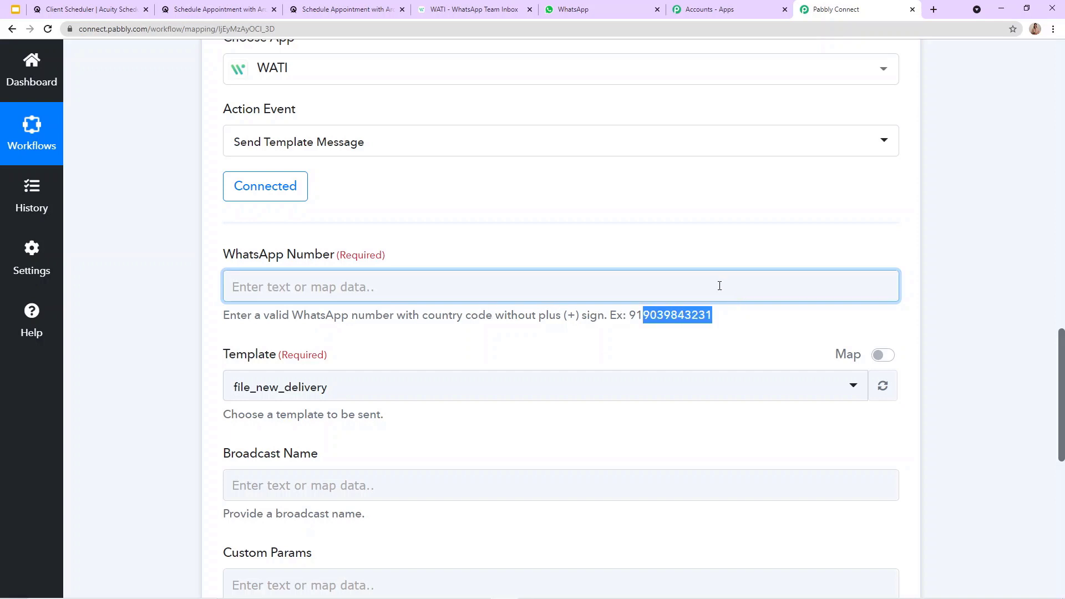
{"action": "left_click", "coordinate": [614, 262]}
{"action": "left_click", "coordinate": [281, 284]}
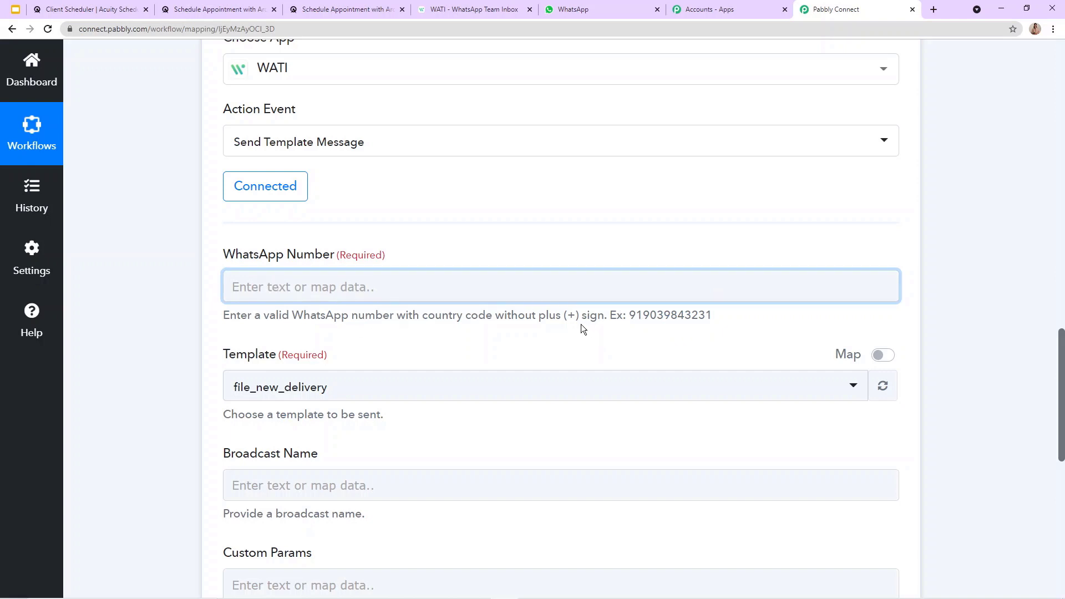
{"action": "left_click_drag", "start_coordinate": [629, 316], "coordinate": [724, 311]}
{"action": "left_click", "coordinate": [640, 317]}
{"action": "left_click_drag", "start_coordinate": [630, 315], "coordinate": [637, 312]}
{"action": "left_click_drag", "start_coordinate": [645, 314], "coordinate": [747, 311]}
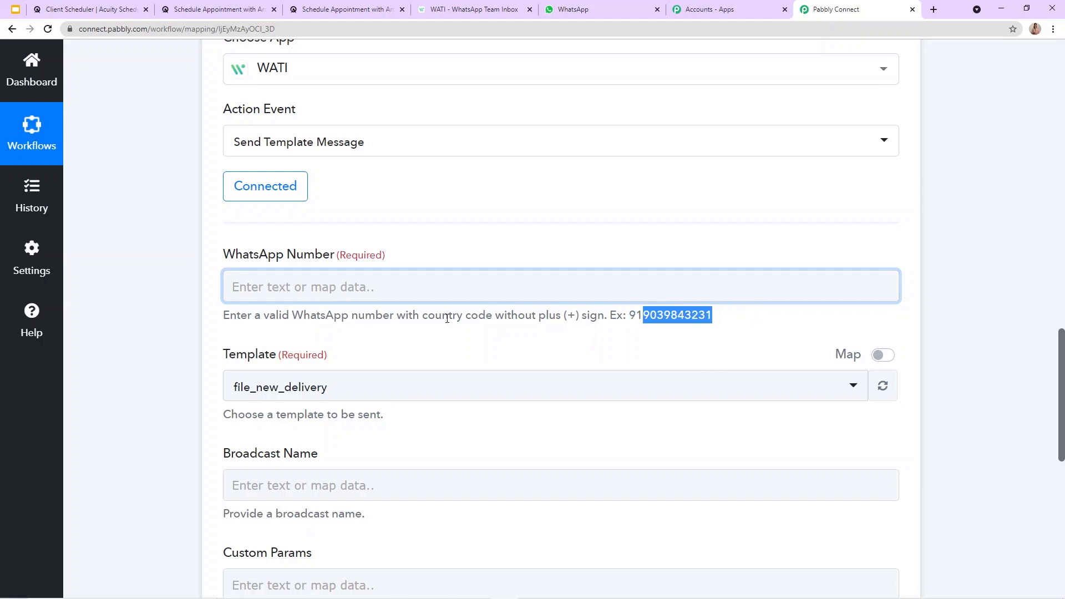
Map the WhatsApp Number field to Res2 Phone from the Acuity Scheduling: New Appointment step
{"action": "left_click", "coordinate": [450, 283]}
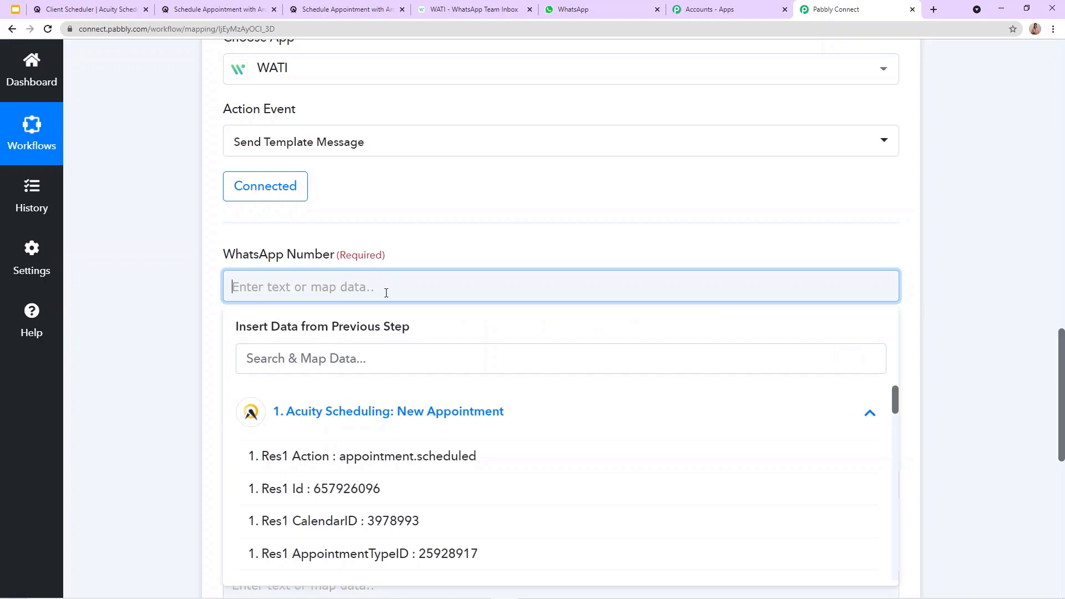
{"action": "scroll", "coordinate": [387, 293], "scroll_direction": "down", "scroll_amount": 2}
{"action": "scroll", "coordinate": [349, 309], "scroll_direction": "down", "scroll_amount": 8}
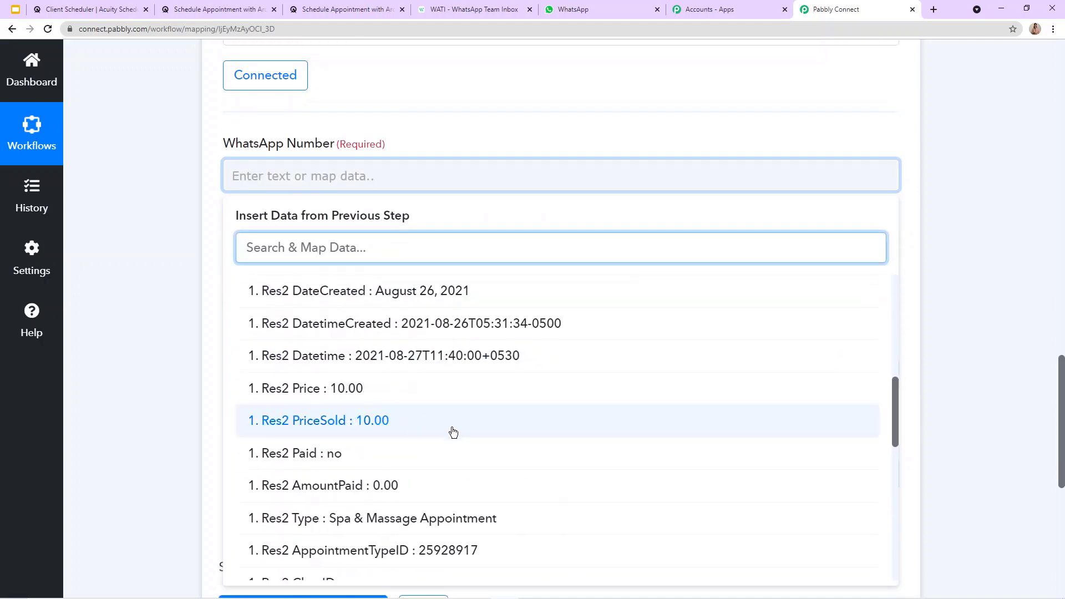
{"action": "scroll", "coordinate": [453, 432], "scroll_direction": "down", "scroll_amount": 10}
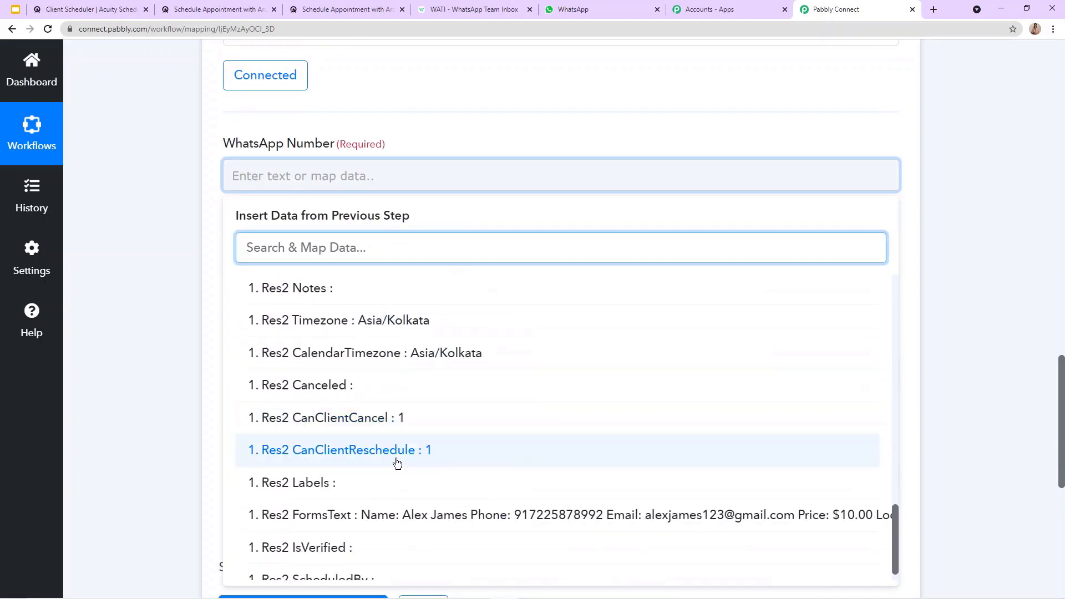
{"action": "scroll", "coordinate": [397, 463], "scroll_direction": "down", "scroll_amount": 1}
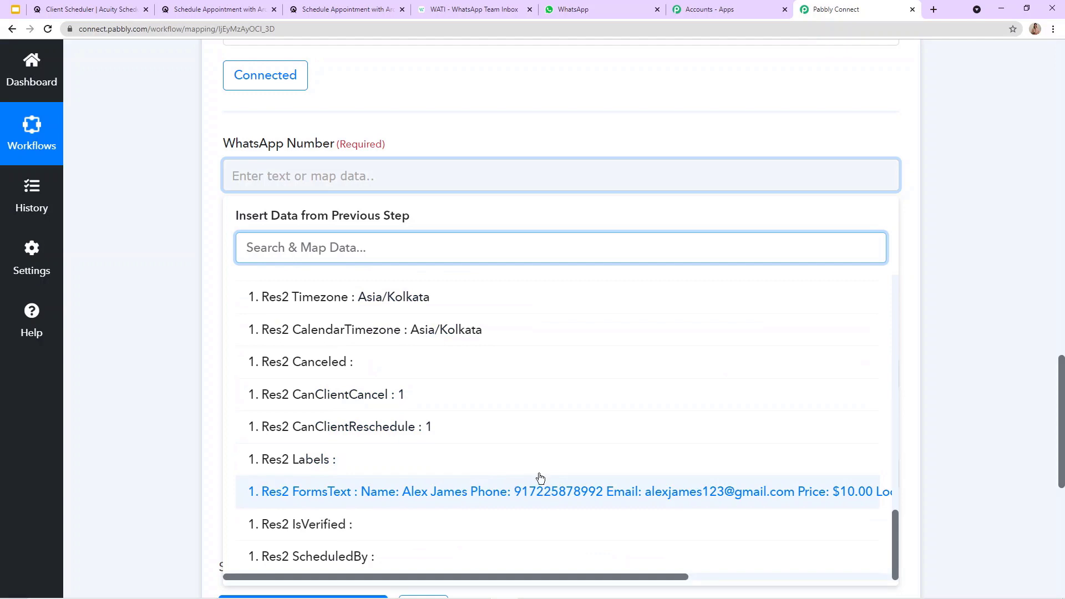
{"action": "scroll", "coordinate": [540, 478], "scroll_direction": "up", "scroll_amount": 4}
{"action": "scroll", "coordinate": [461, 376], "scroll_direction": "up", "scroll_amount": 4}
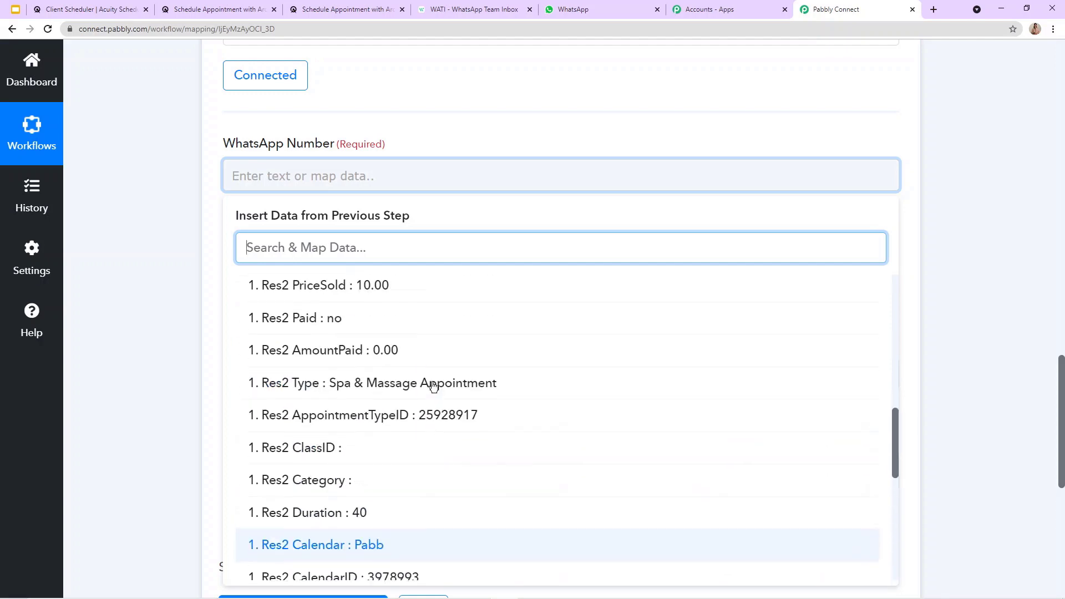
{"action": "scroll", "coordinate": [444, 398], "scroll_direction": "up", "scroll_amount": 6}
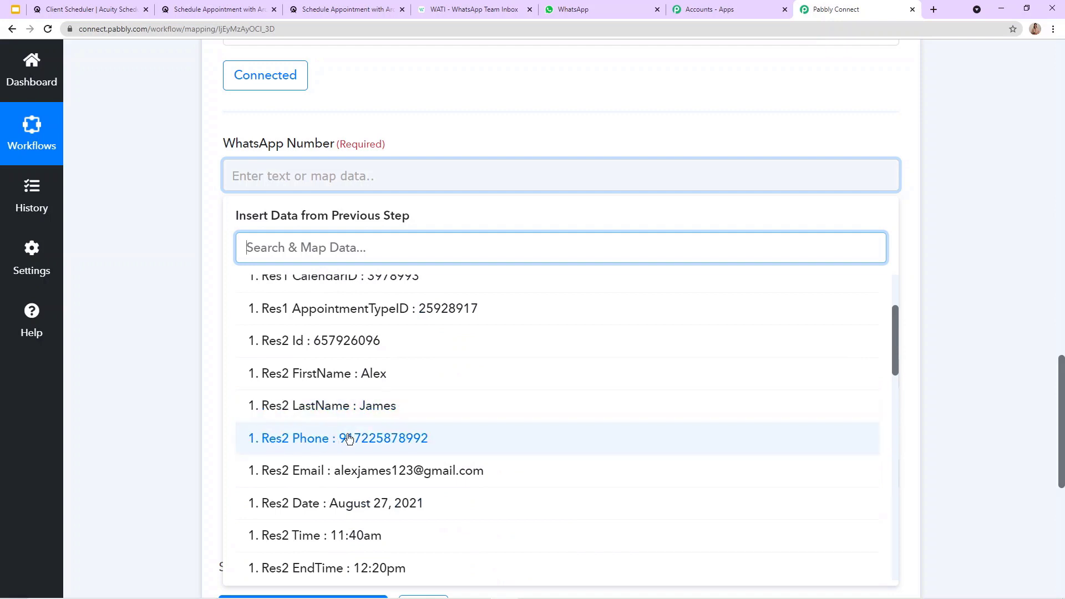
{"action": "left_click", "coordinate": [205, 10]}
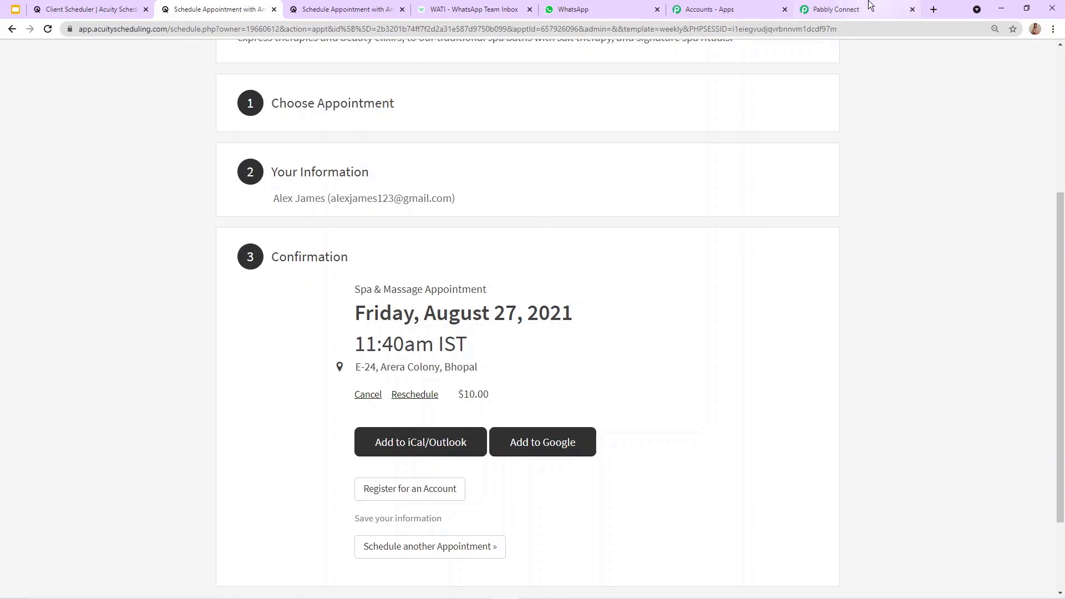
{"action": "left_click", "coordinate": [853, 8]}
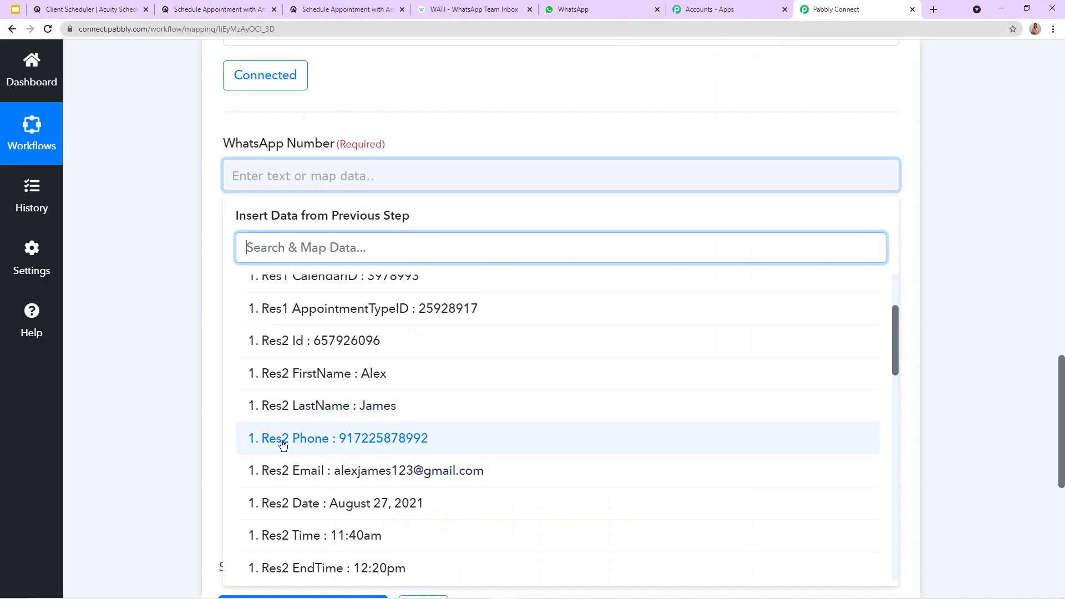
{"action": "left_click", "coordinate": [376, 440]}
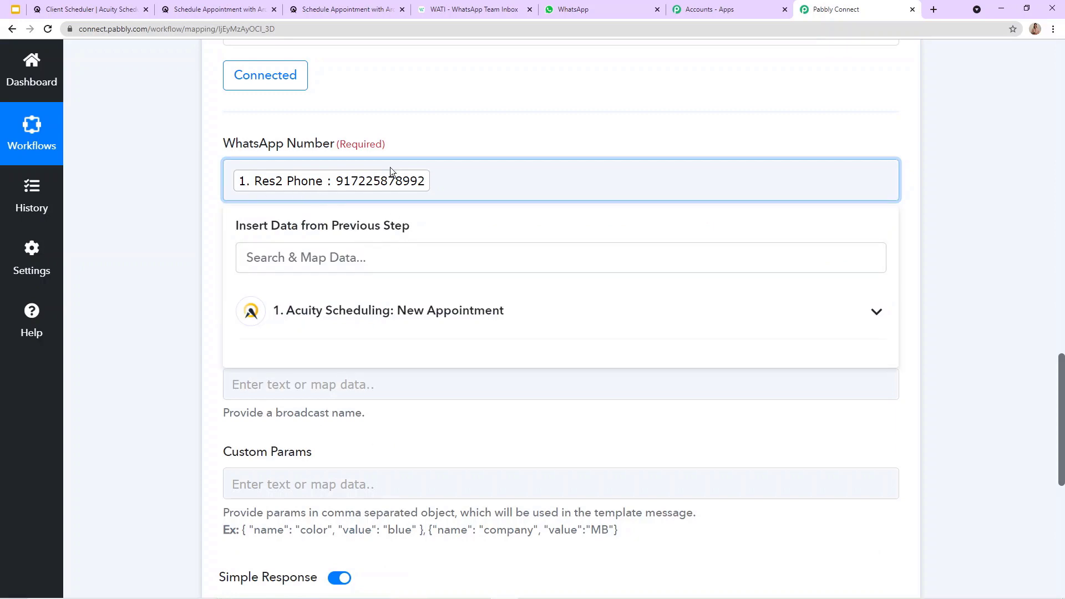
{"action": "left_click", "coordinate": [471, 133]}
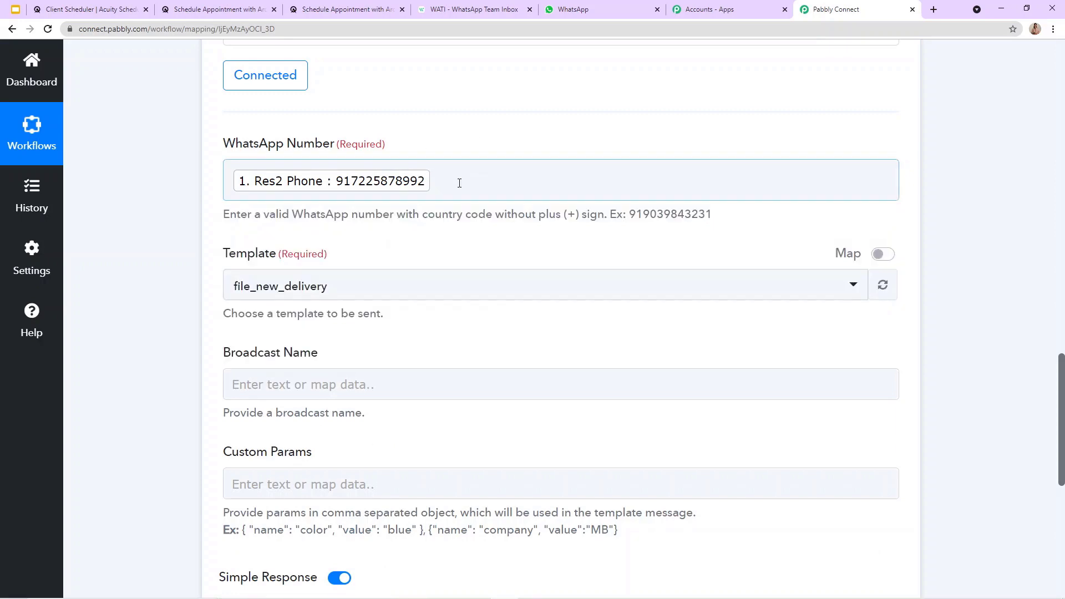
Review the captured Acuity Scheduling response fields and check the data available for mapping in the WhatsApp Number field
{"action": "scroll", "coordinate": [459, 183], "scroll_direction": "up", "scroll_amount": 20}
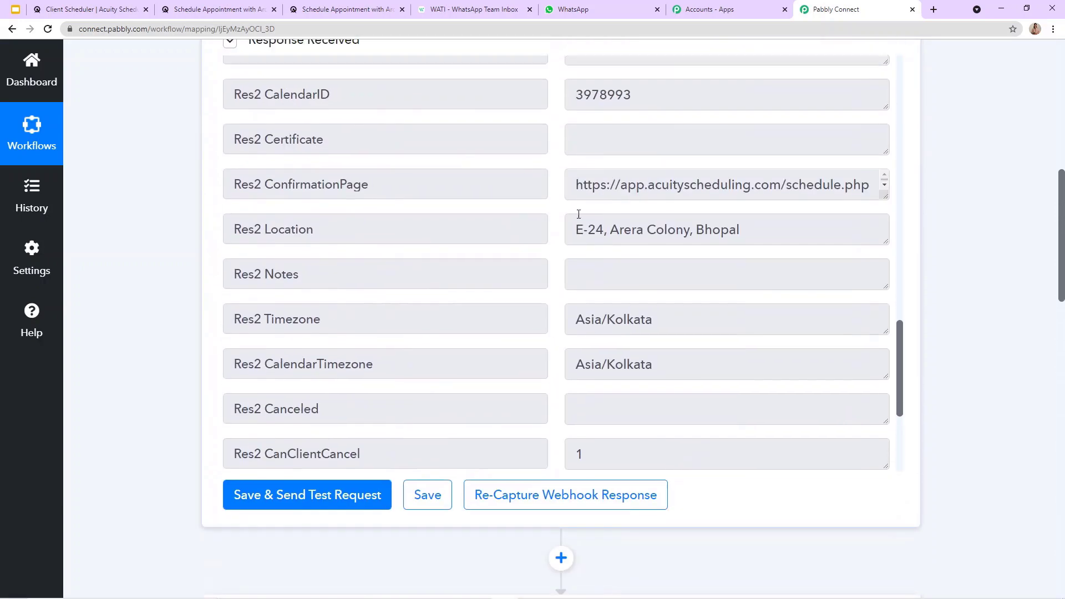
{"action": "scroll", "coordinate": [579, 214], "scroll_direction": "up", "scroll_amount": 18}
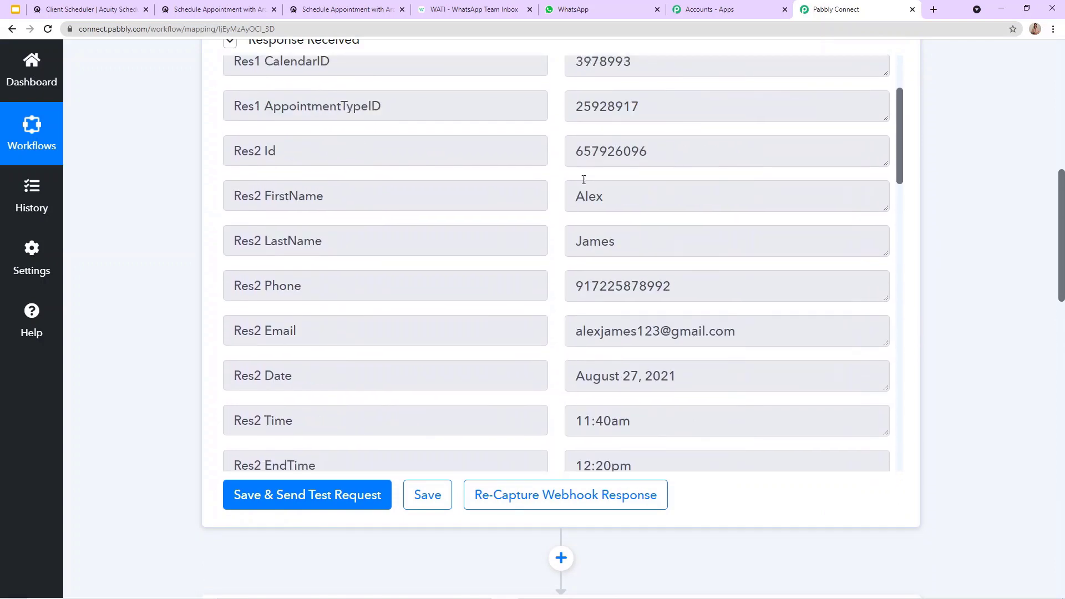
{"action": "scroll", "coordinate": [584, 179], "scroll_direction": "up", "scroll_amount": 2}
{"action": "scroll", "coordinate": [653, 381], "scroll_direction": "down", "scroll_amount": 20}
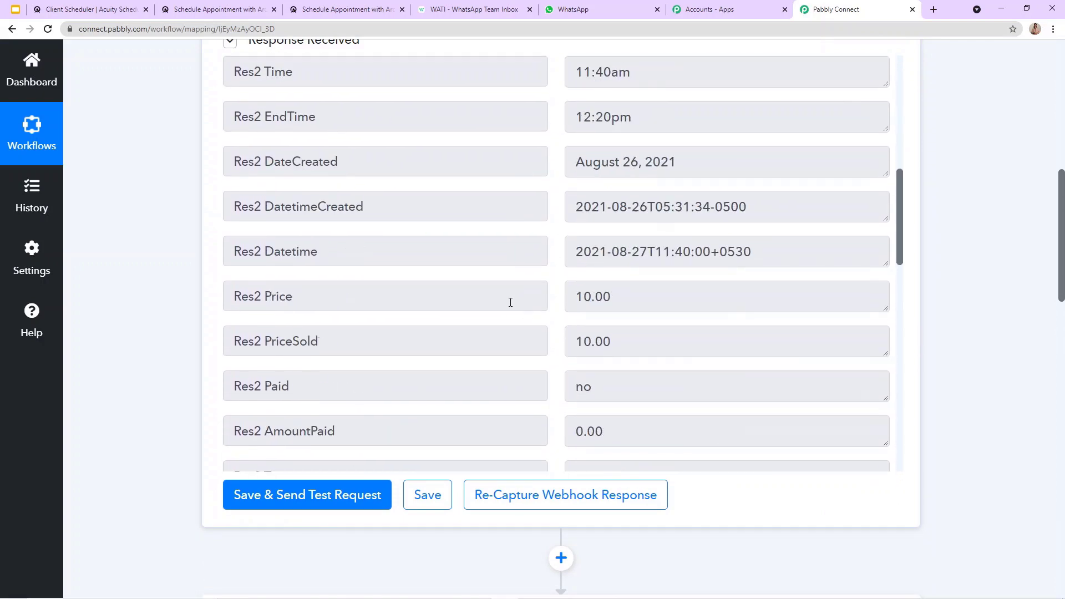
{"action": "scroll", "coordinate": [431, 383], "scroll_direction": "down", "scroll_amount": 15}
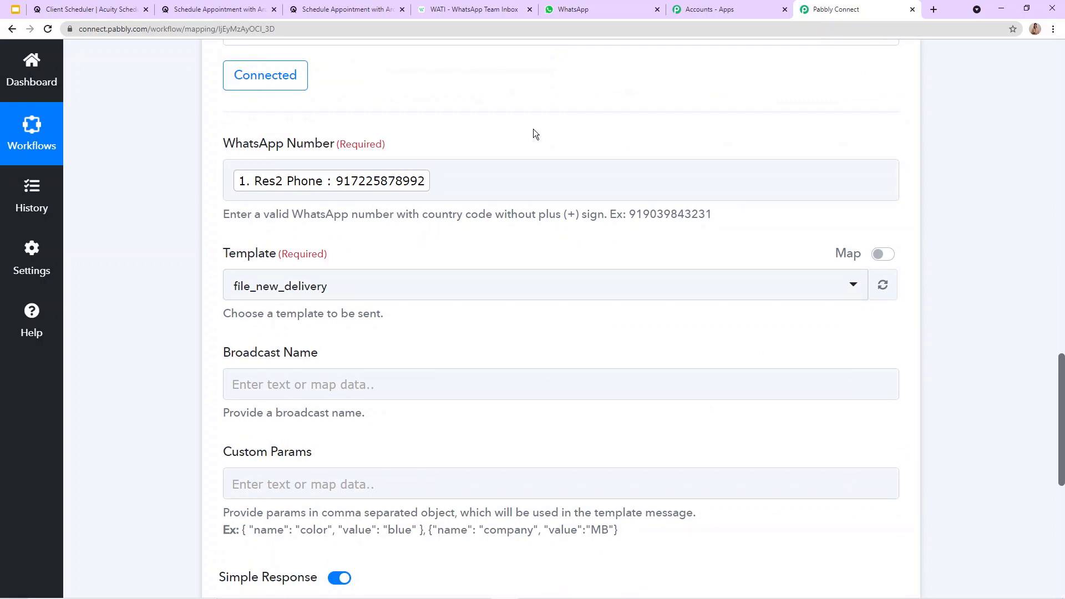
{"action": "left_click", "coordinate": [478, 181]}
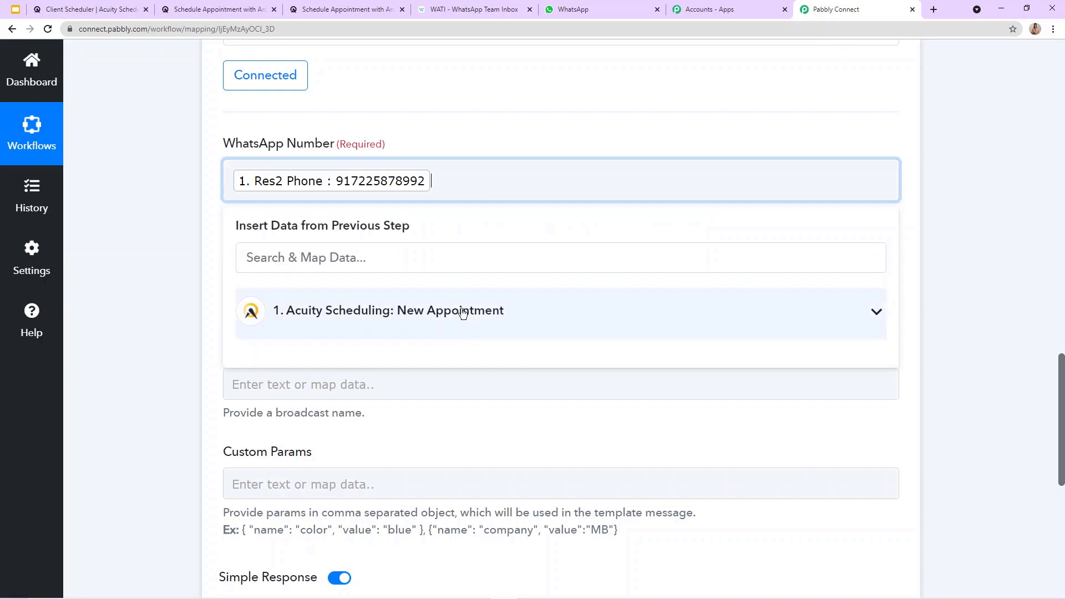
{"action": "left_click", "coordinate": [461, 310]}
{"action": "scroll", "coordinate": [431, 532], "scroll_direction": "down", "scroll_amount": 2}
{"action": "left_click", "coordinate": [536, 147]}
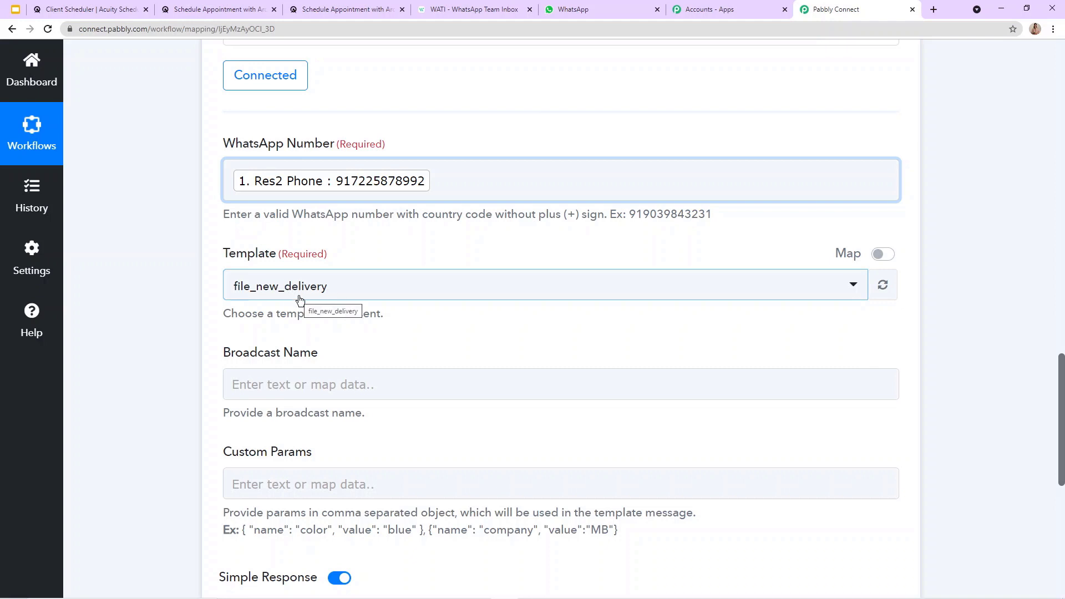
Switch to WATI and open the list of template messages in its broadcast section
{"action": "left_click", "coordinate": [460, 4]}
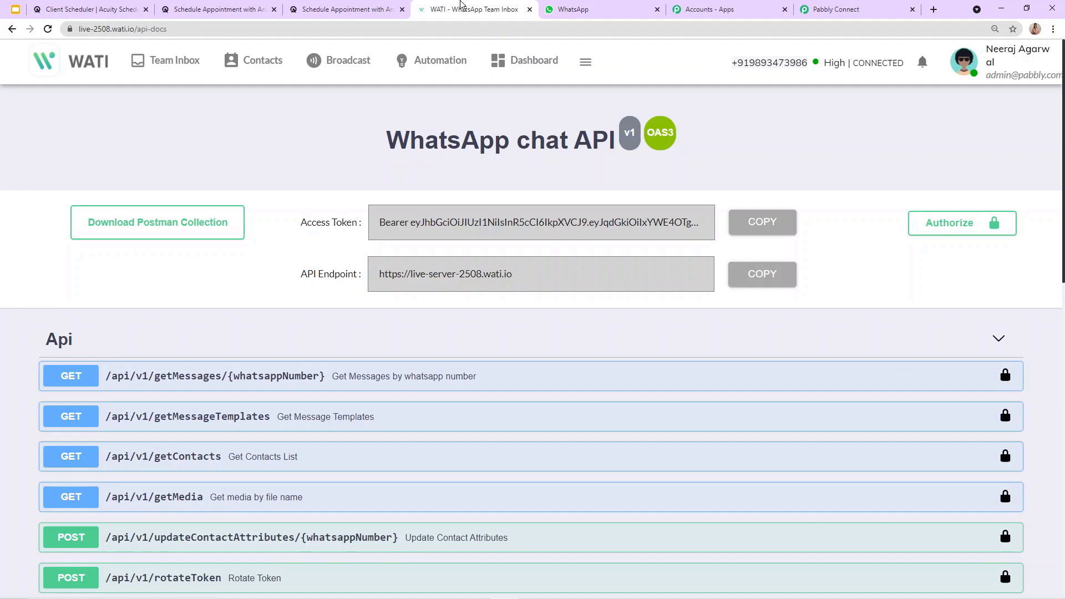
{"action": "left_click", "coordinate": [462, 29]}
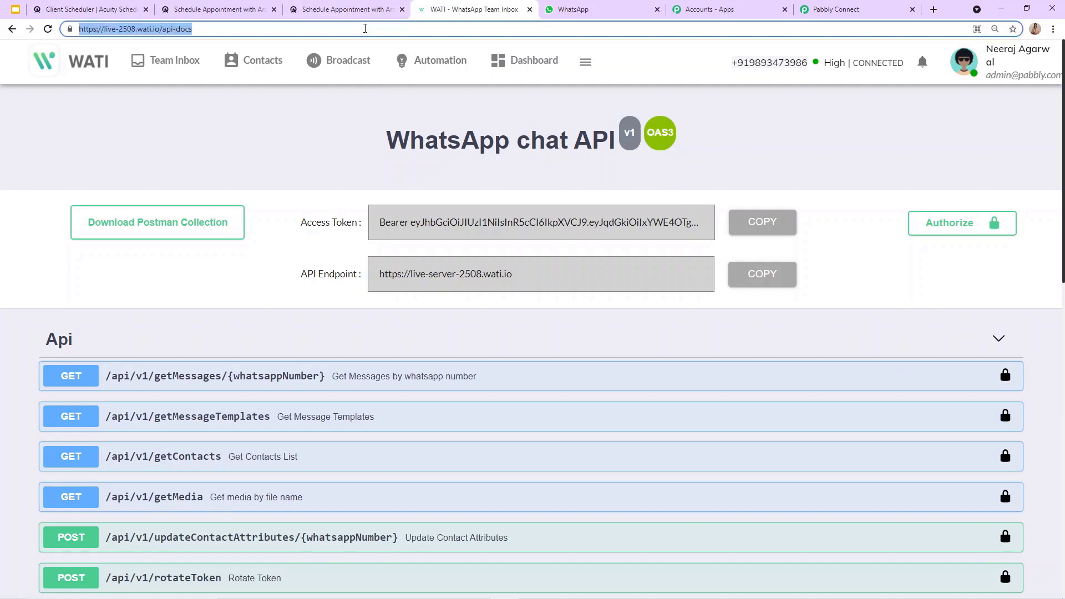
{"action": "left_click", "coordinate": [338, 60]}
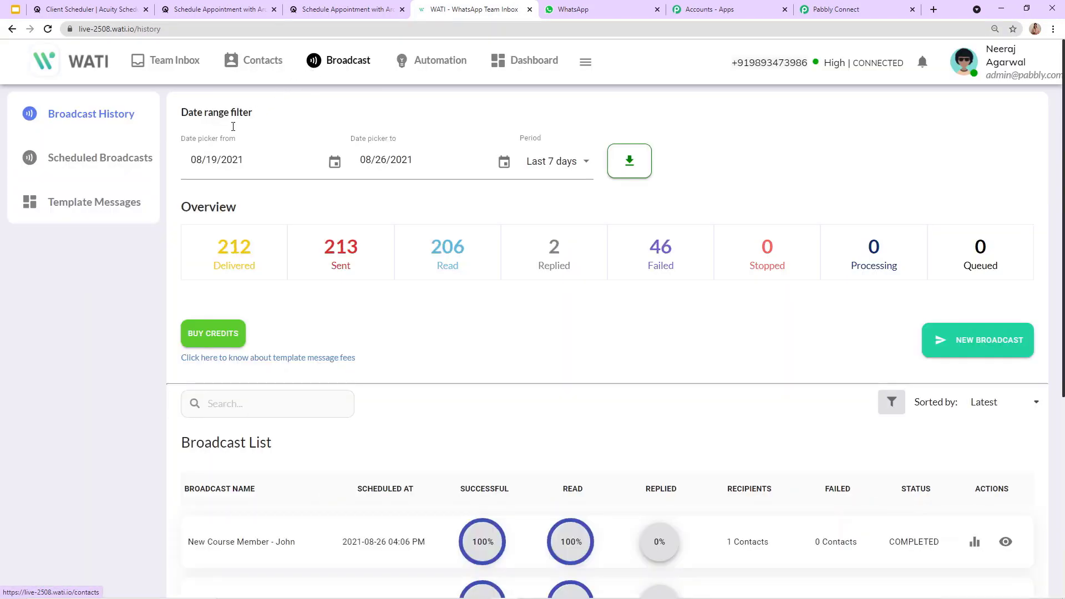
{"action": "left_click", "coordinate": [85, 206]}
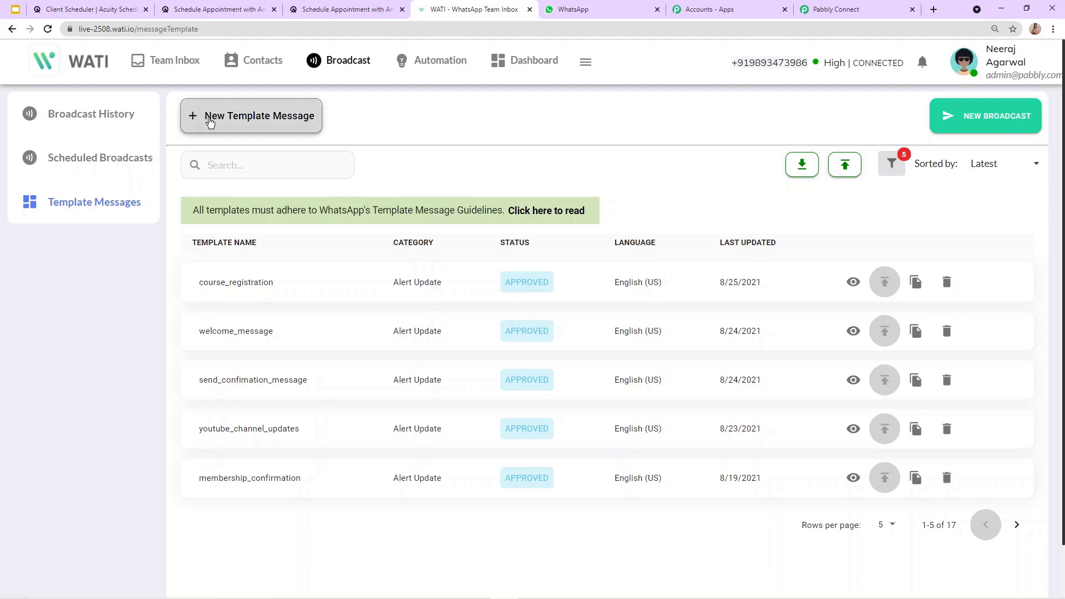
Examine the fields of a new template message form, including category choices, body, footer and buttons, and close it
{"action": "left_click", "coordinate": [240, 125]}
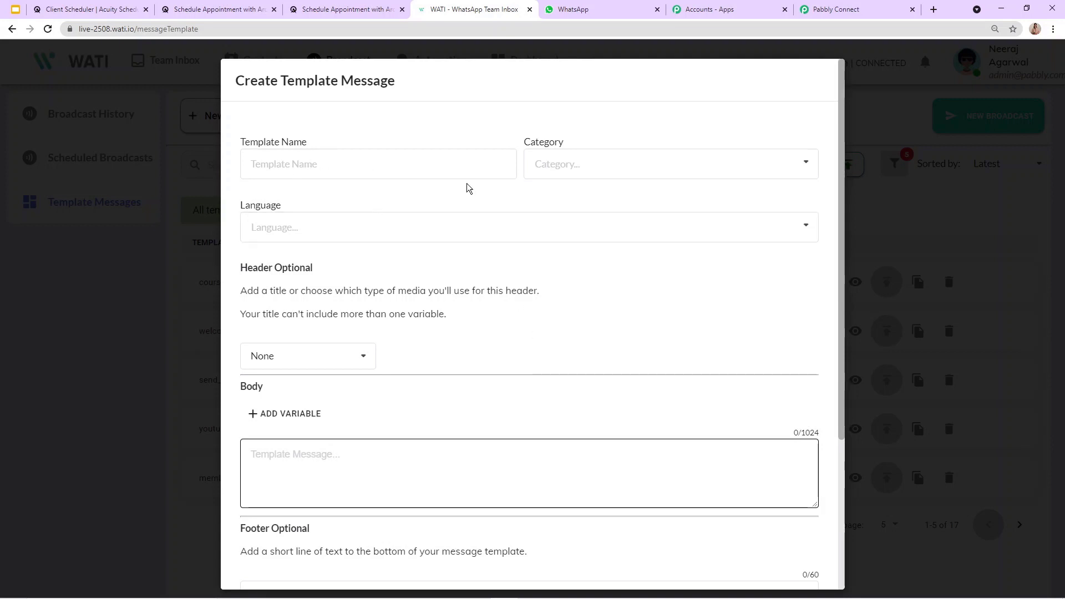
{"action": "left_click", "coordinate": [584, 164]}
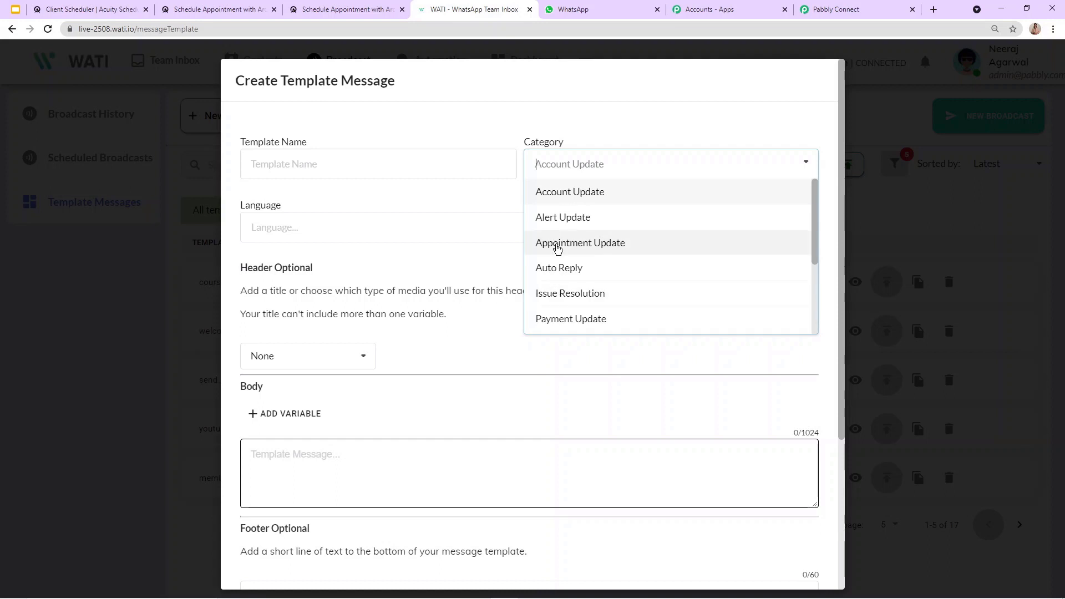
{"action": "left_click", "coordinate": [480, 195]}
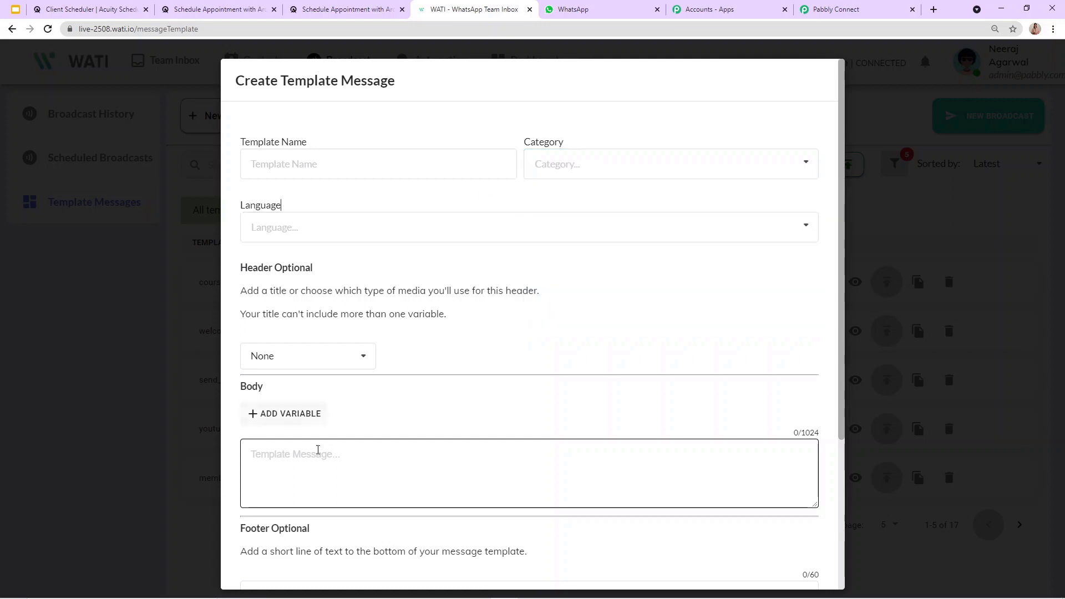
{"action": "left_click_drag", "start_coordinate": [816, 505], "coordinate": [821, 527]}
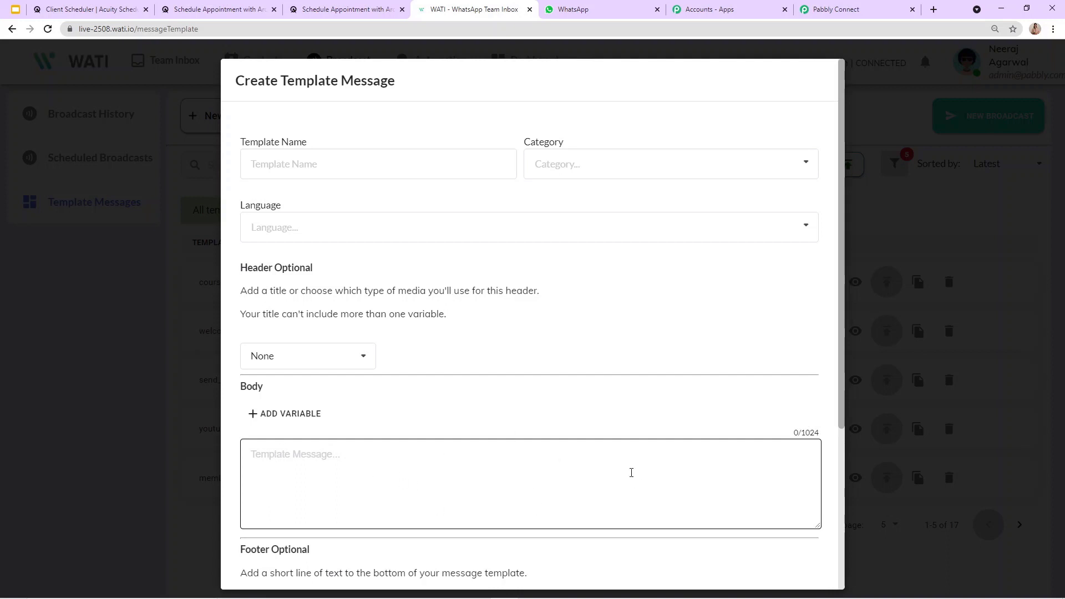
{"action": "scroll", "coordinate": [744, 328], "scroll_direction": "down", "scroll_amount": 4}
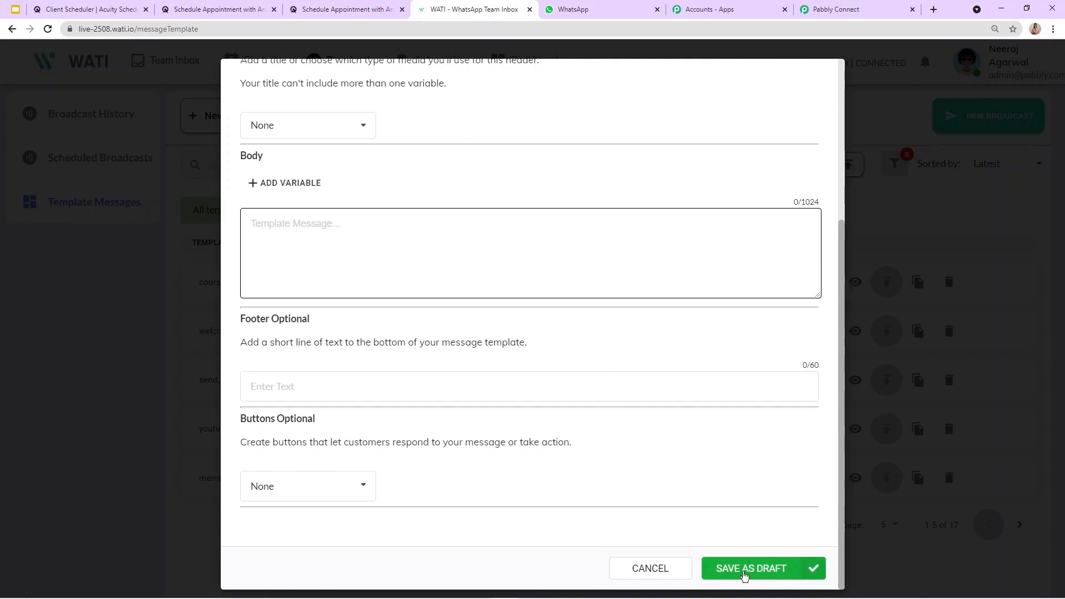
{"action": "left_click", "coordinate": [752, 574]}
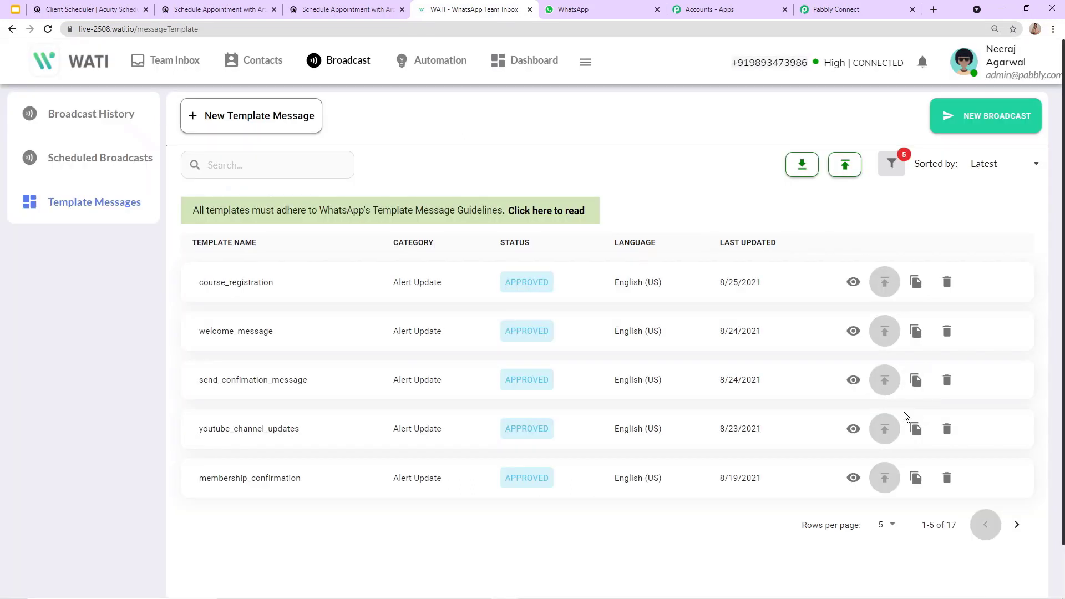
Look through the pages of WATI template messages for the approved appointment_details template
{"action": "left_click", "coordinate": [1015, 526]}
{"action": "left_click", "coordinate": [1017, 525]}
{"action": "left_click", "coordinate": [1016, 525]}
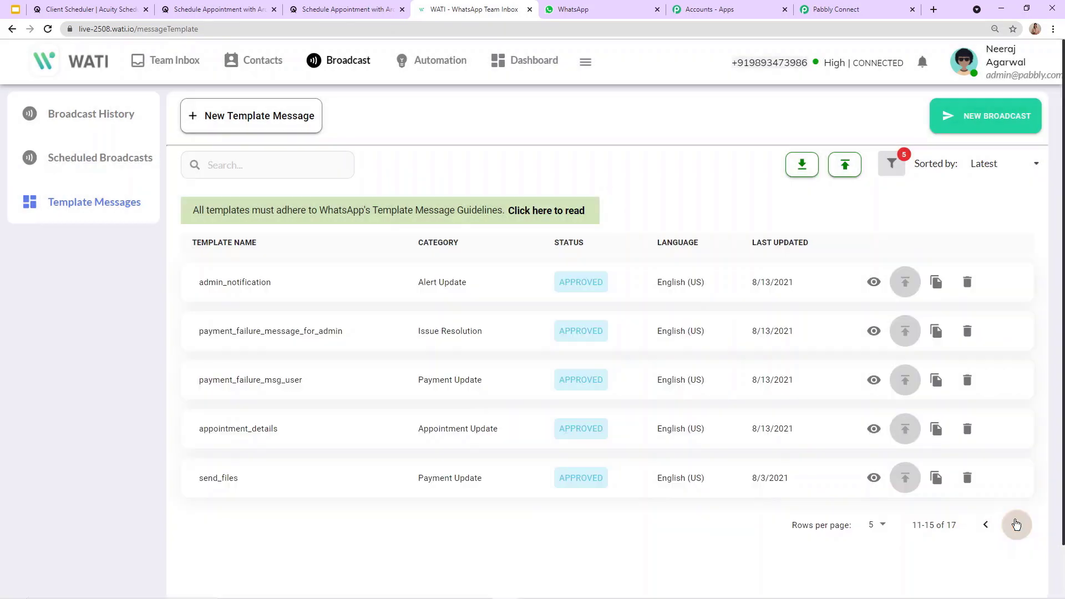
{"action": "left_click", "coordinate": [1017, 525]}
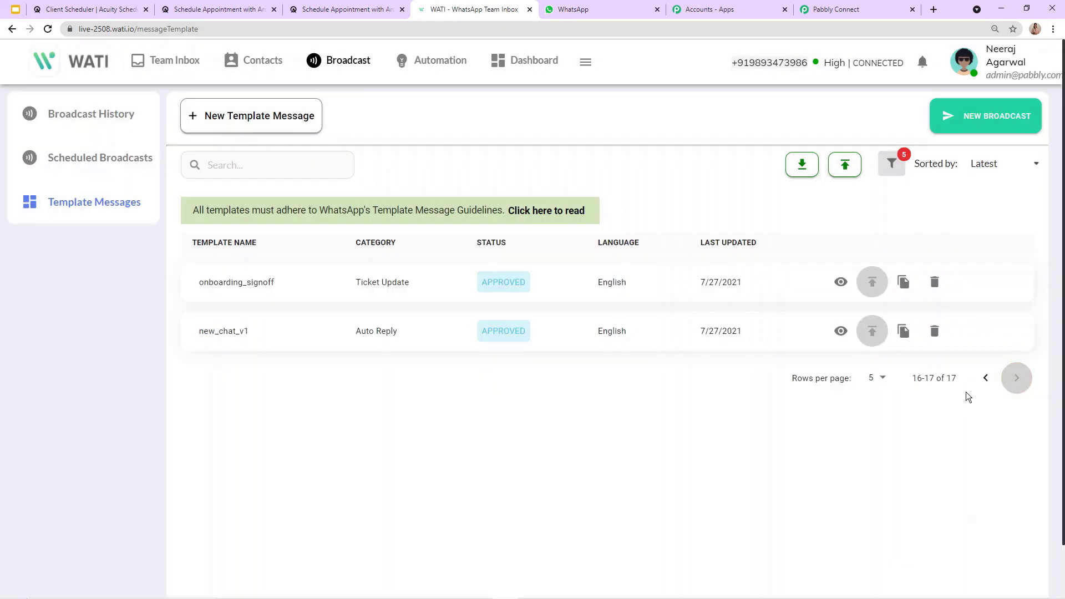
{"action": "left_click", "coordinate": [985, 377]}
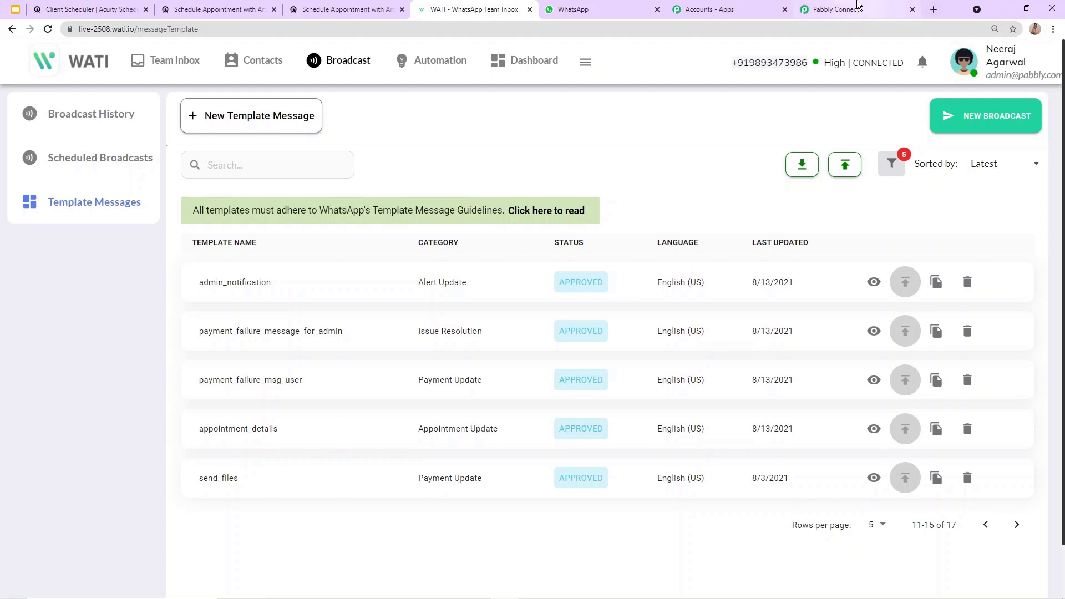
Return to Pabbly Connect and set the WATI message's Template to appointment_details
{"action": "left_click", "coordinate": [852, 9]}
{"action": "left_click", "coordinate": [361, 288]}
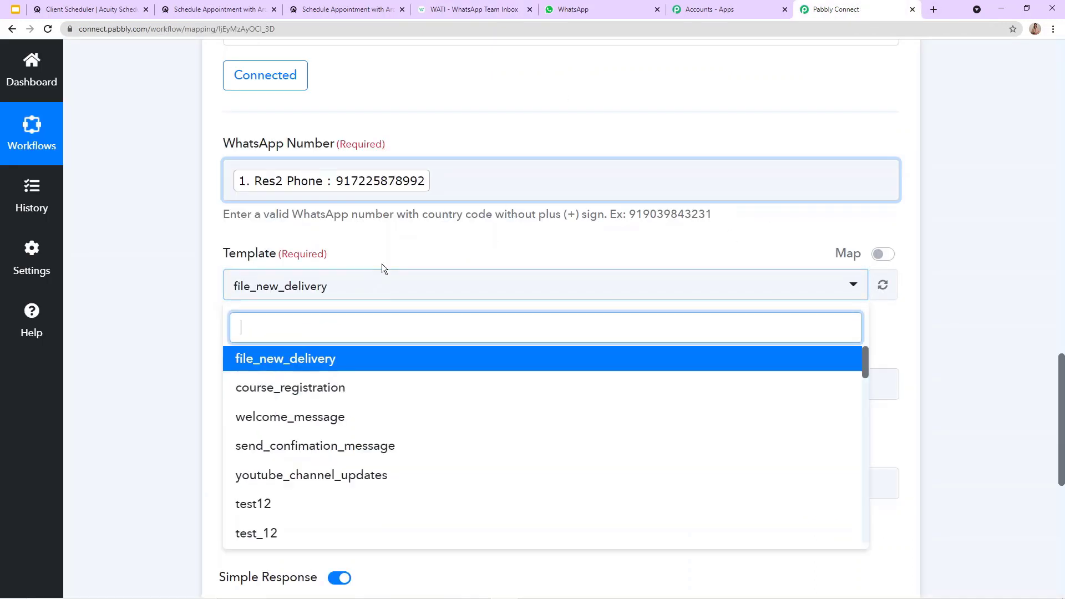
{"action": "scroll", "coordinate": [380, 266], "scroll_direction": "down", "scroll_amount": 2}
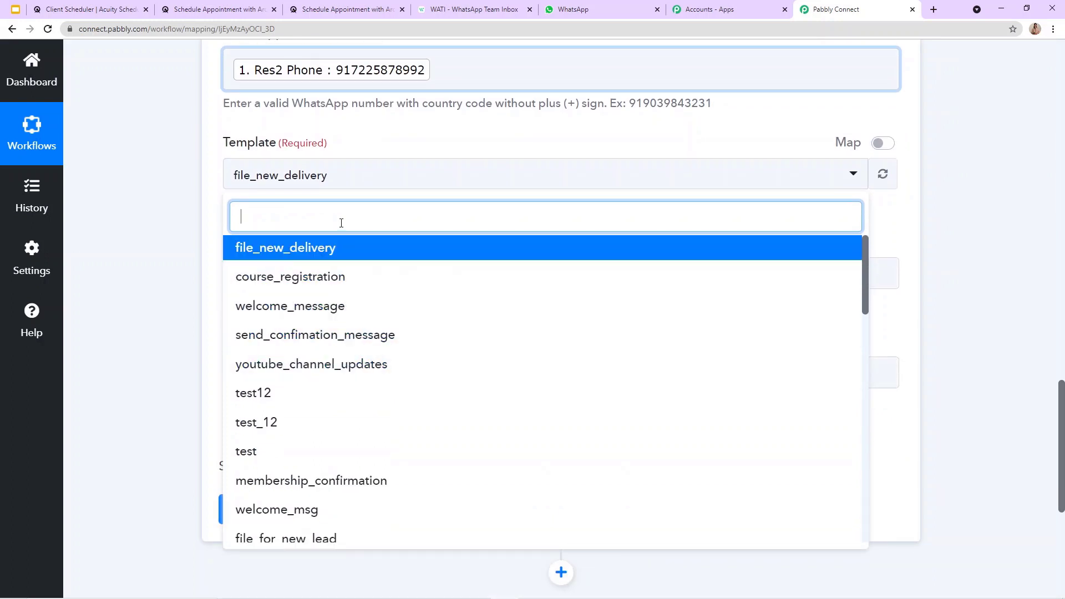
{"action": "type", "text": "App"}
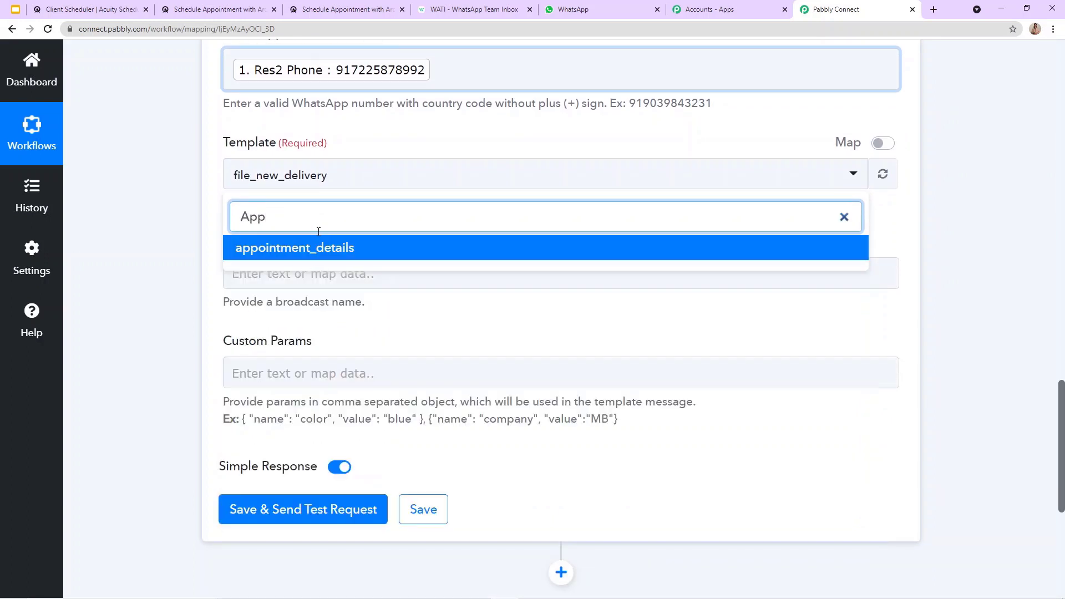
{"action": "left_click", "coordinate": [324, 255]}
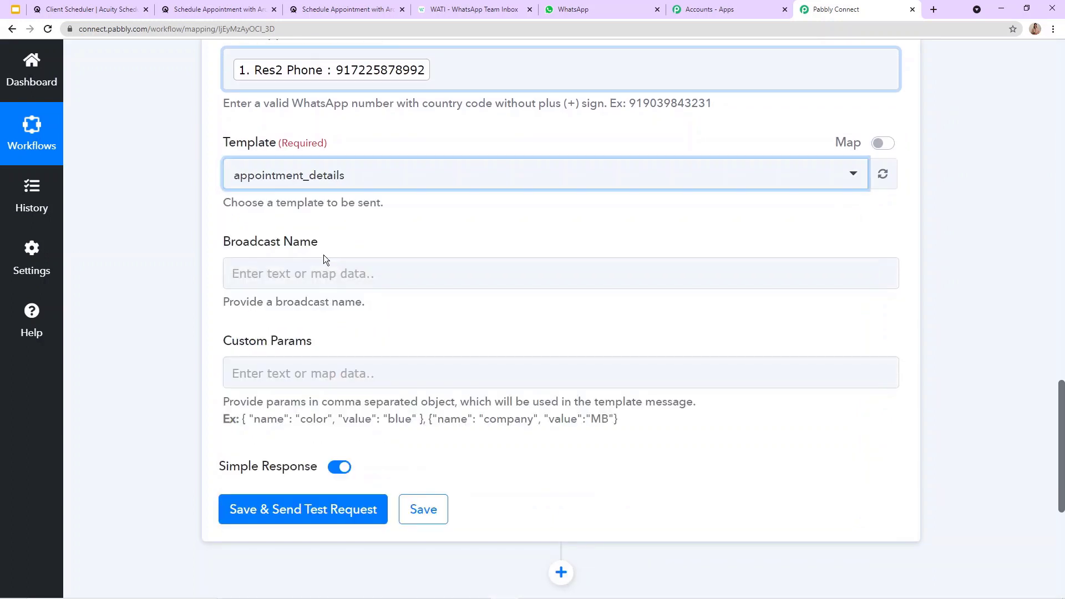
Examine the body text and variables of the appointment_details template in WATI, enlarging the body box, and close the template
{"action": "left_click", "coordinate": [465, 6]}
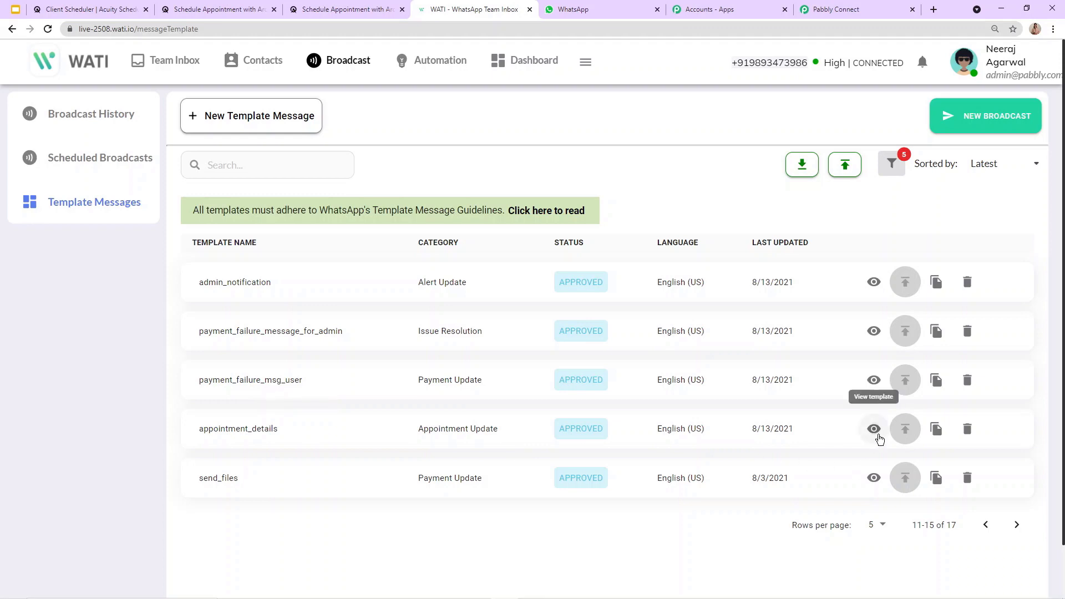
{"action": "left_click", "coordinate": [874, 428]}
{"action": "scroll", "coordinate": [453, 308], "scroll_direction": "down", "scroll_amount": 2}
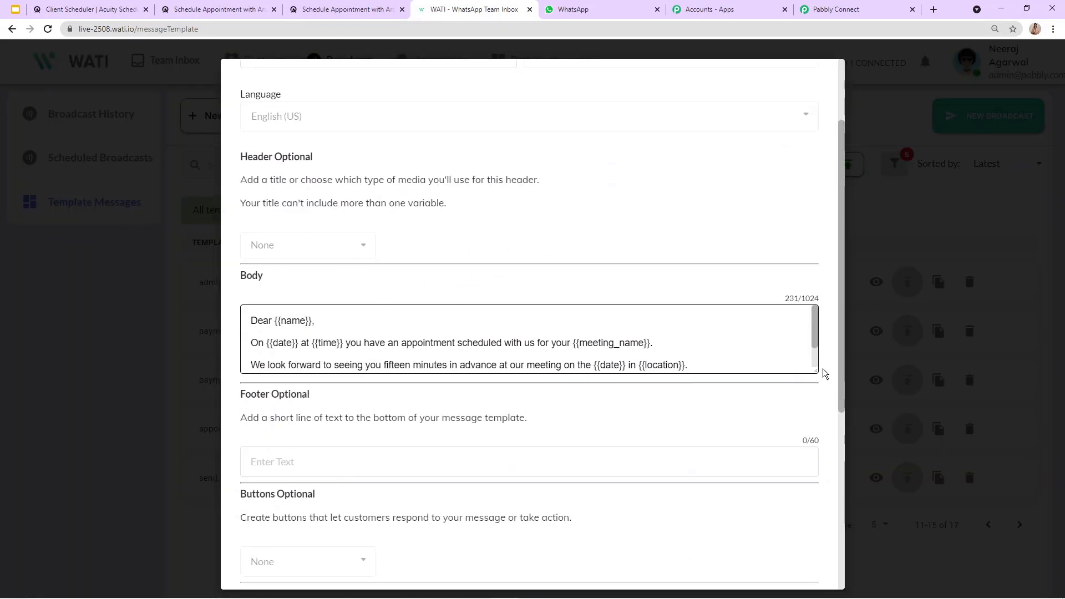
{"action": "left_click_drag", "start_coordinate": [815, 369], "coordinate": [816, 426]}
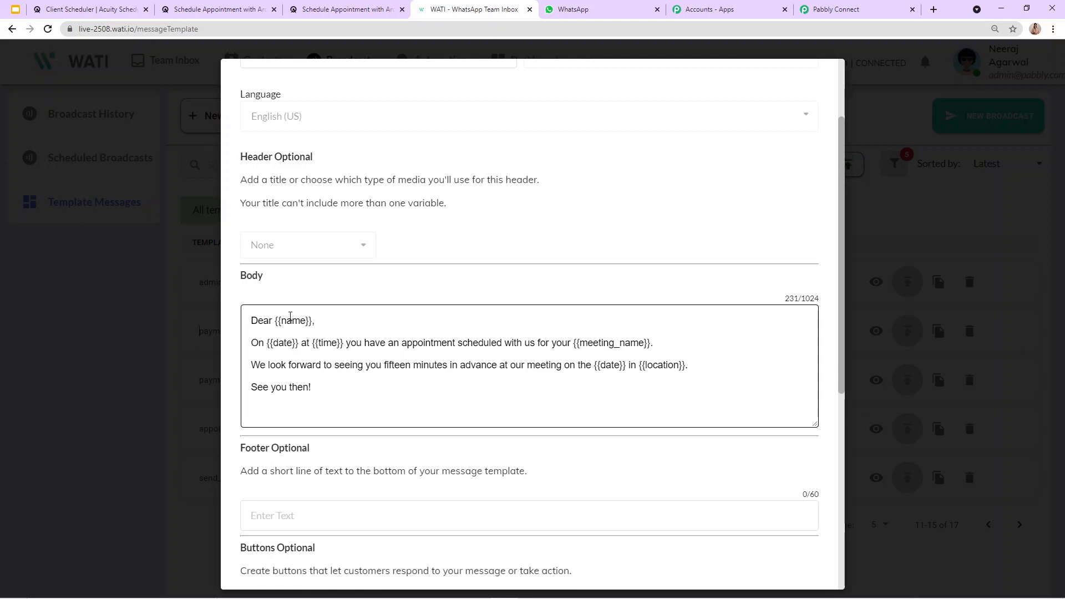
{"action": "key", "text": "ctrl+l"}
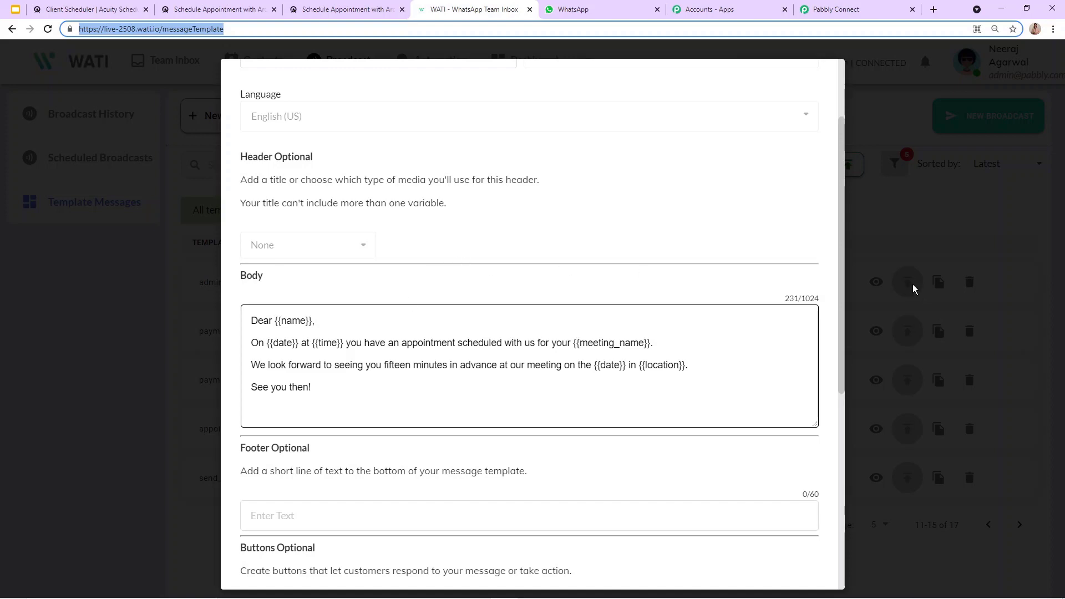
{"action": "left_click", "coordinate": [906, 231]}
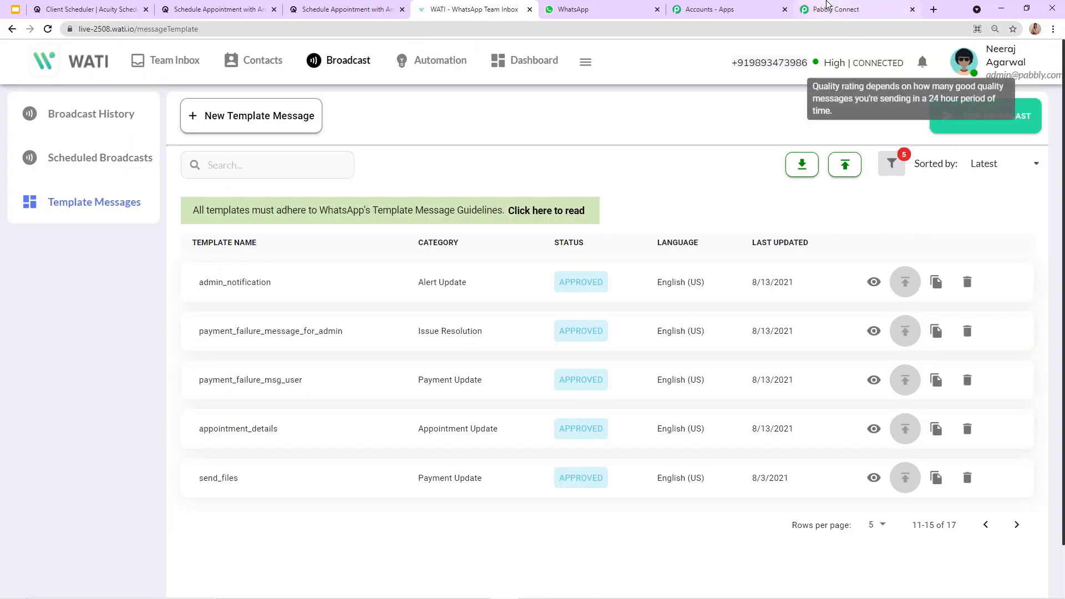
Return to Pabbly Connect and open the Broadcast Name field for entry
{"action": "left_click", "coordinate": [827, 6]}
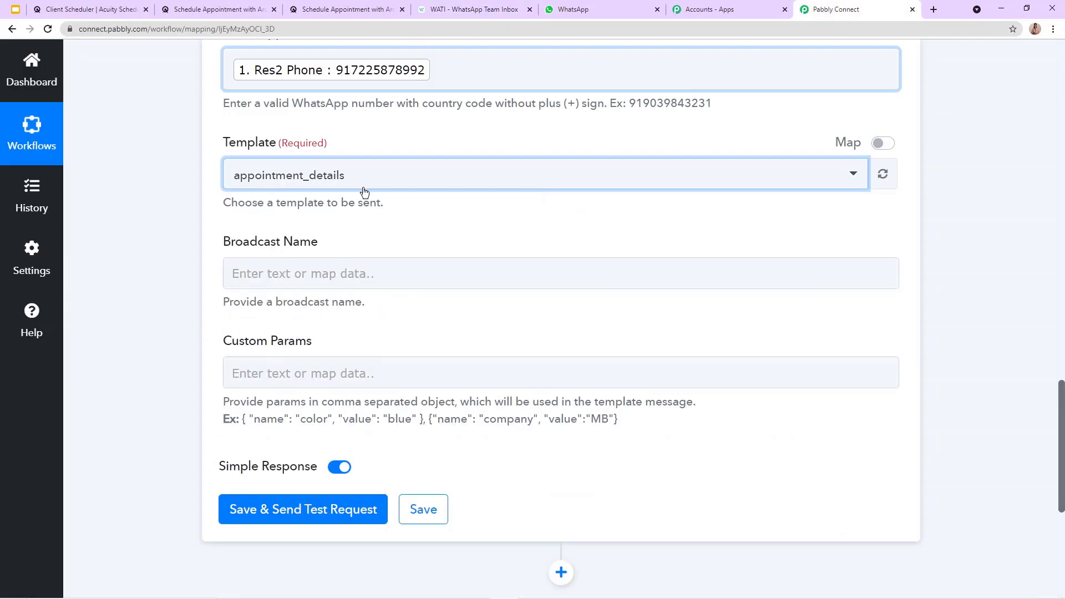
{"action": "left_click", "coordinate": [314, 280]}
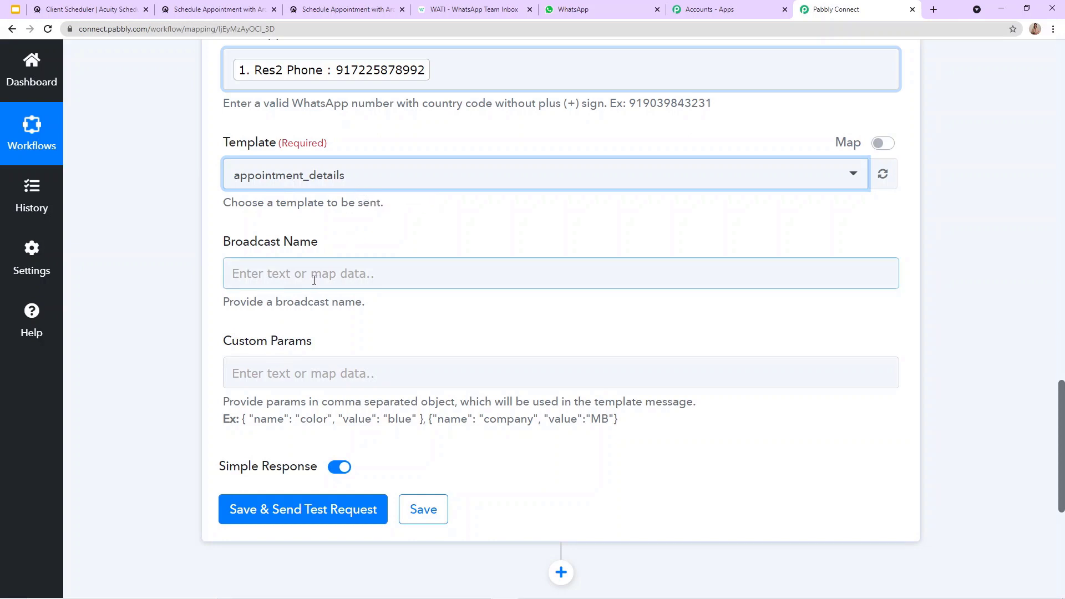
{"action": "left_click", "coordinate": [256, 273]}
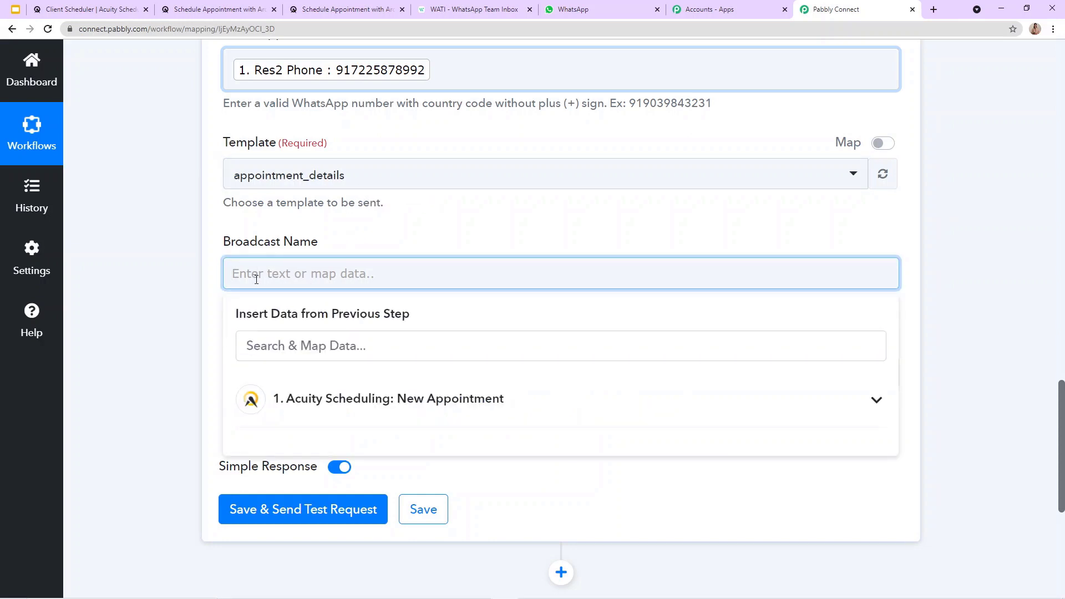
Review the broadcast names in WATI's Broadcast History, including the second page of the list
{"action": "left_click", "coordinate": [466, 8]}
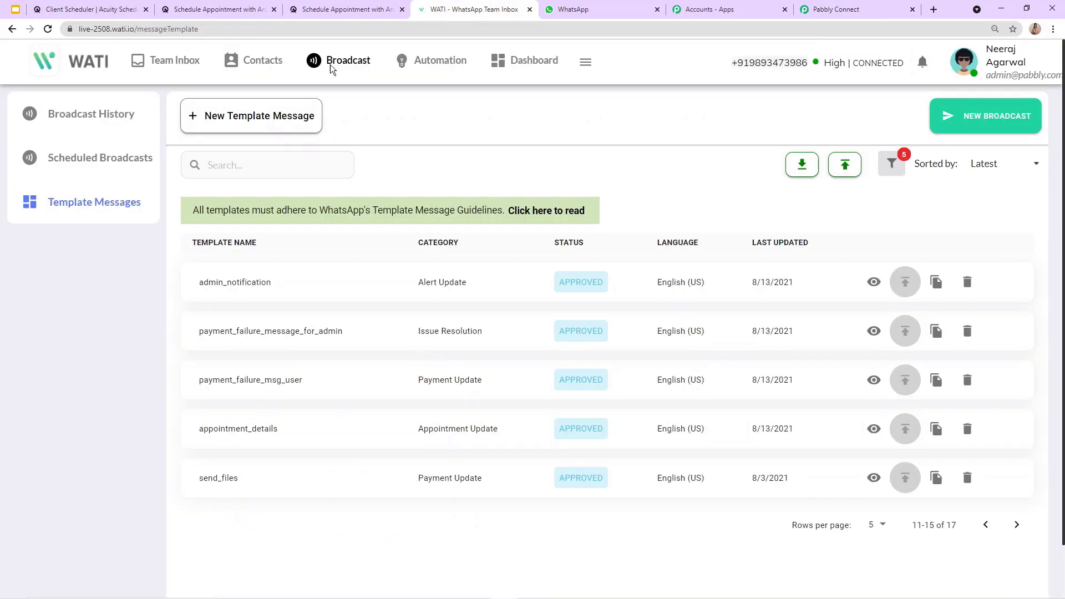
{"action": "left_click", "coordinate": [39, 117]}
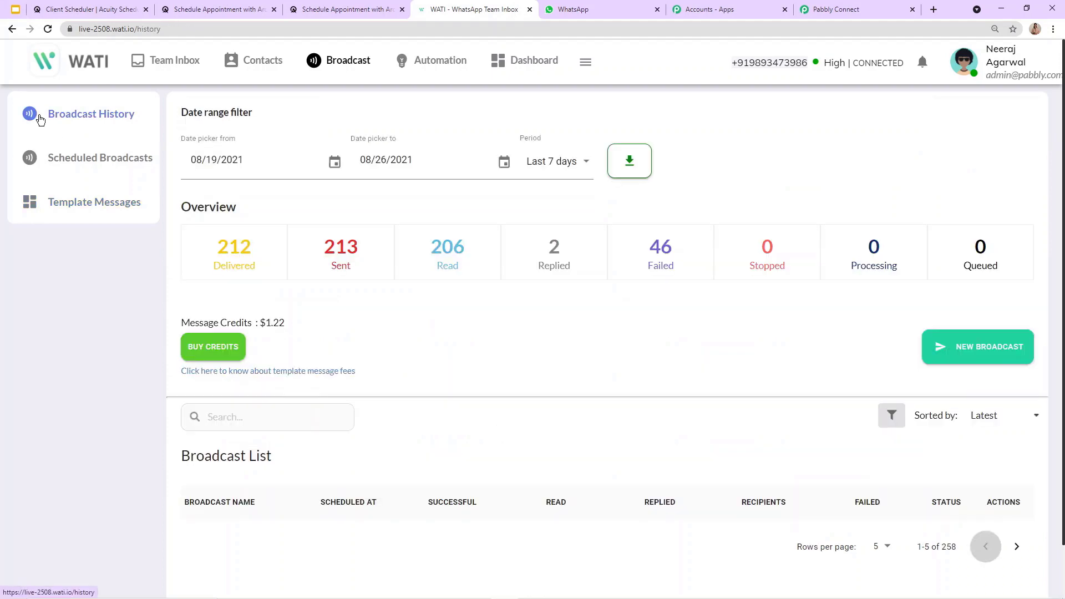
{"action": "scroll", "coordinate": [212, 325], "scroll_direction": "down", "scroll_amount": 4}
{"action": "scroll", "coordinate": [216, 344], "scroll_direction": "down", "scroll_amount": 2}
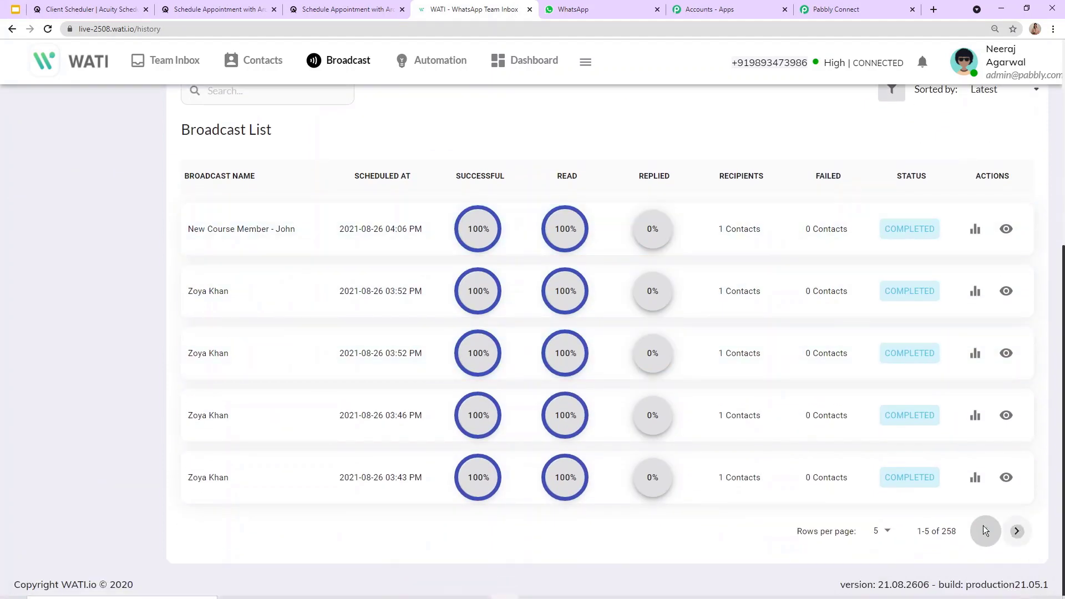
{"action": "left_click", "coordinate": [1019, 532]}
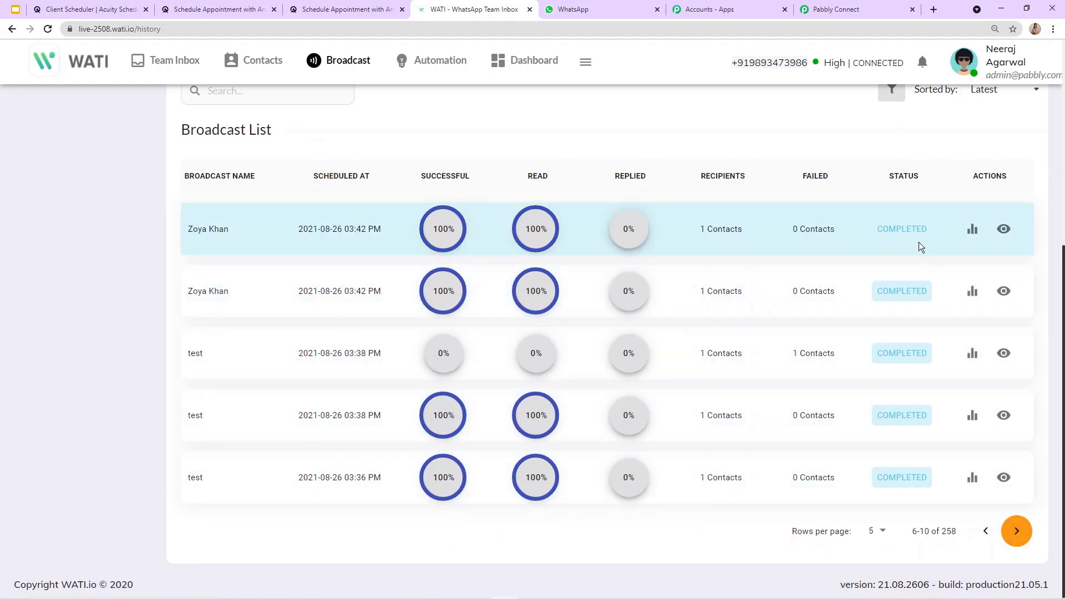
Check the delivery statistics of the first broadcast in the list, close them and return to Pabbly Connect
{"action": "left_click", "coordinate": [972, 229]}
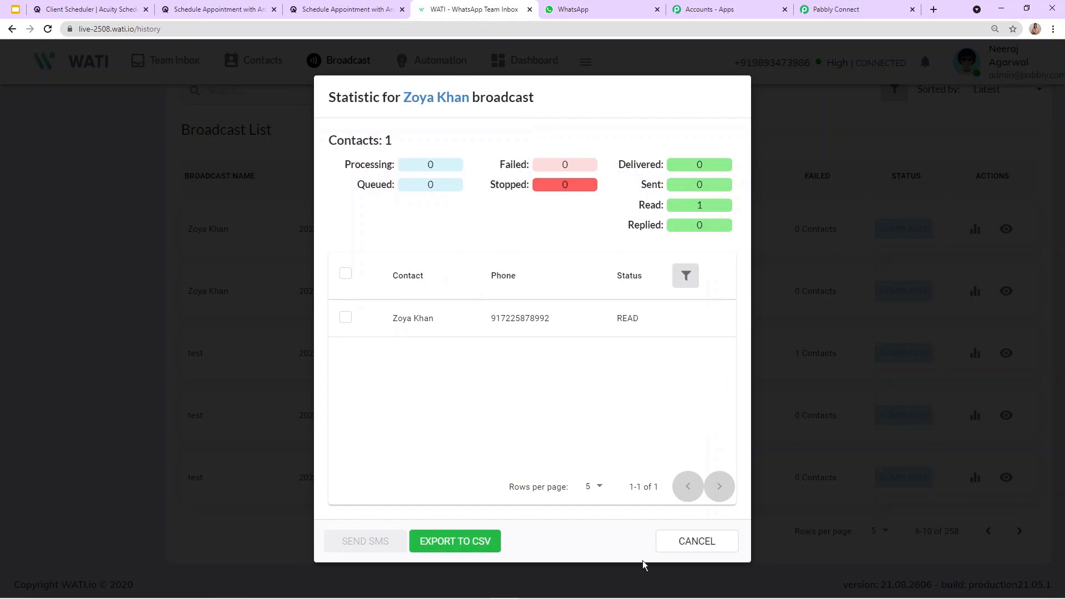
{"action": "left_click", "coordinate": [669, 546]}
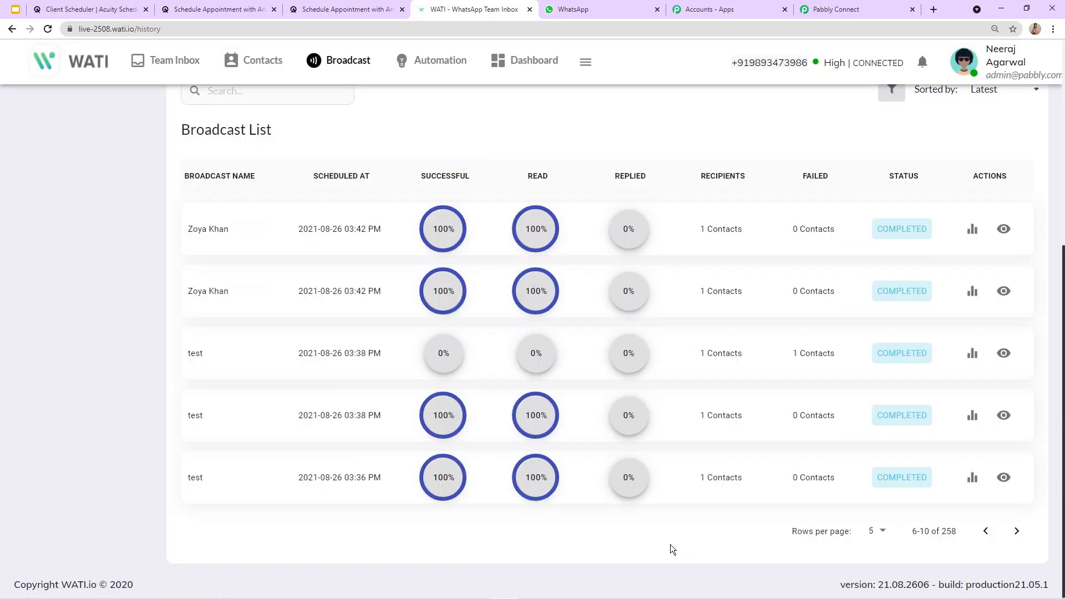
{"action": "left_click", "coordinate": [824, 9]}
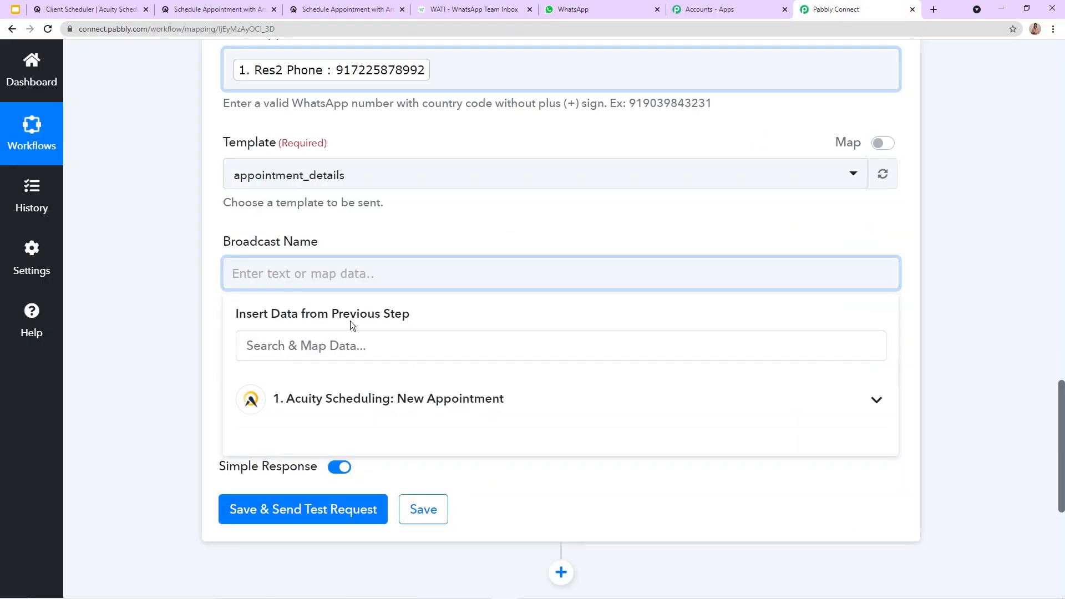
Map the Broadcast Name to Res2 FirstName followed by Res2 LastName from the Acuity Scheduling New Appointment data
{"action": "left_click", "coordinate": [371, 400]}
{"action": "scroll", "coordinate": [372, 403], "scroll_direction": "down", "scroll_amount": 4}
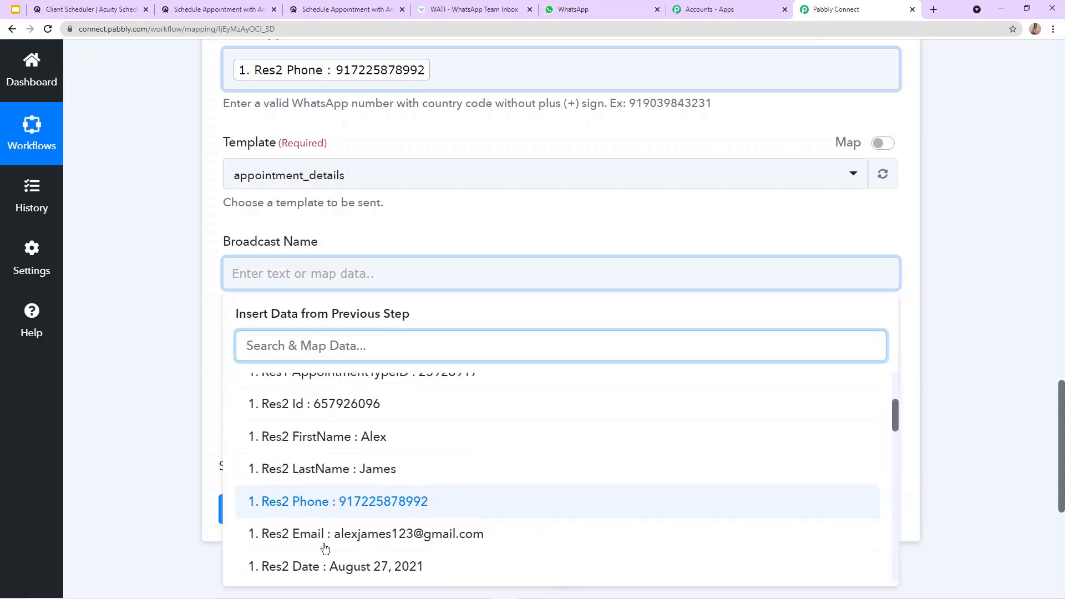
{"action": "left_click", "coordinate": [370, 398]}
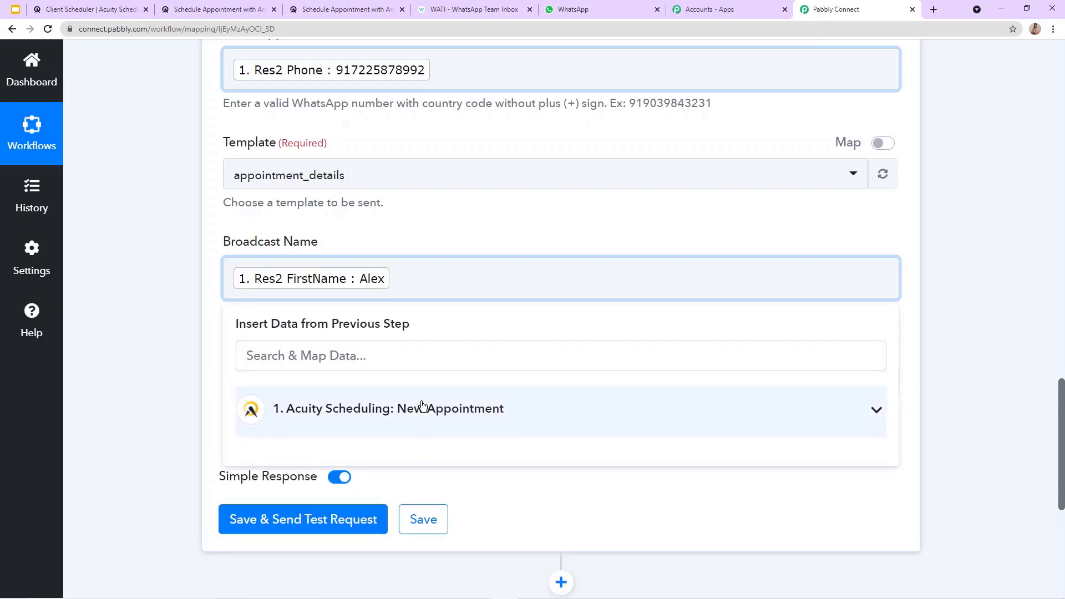
{"action": "left_click", "coordinate": [364, 408]}
{"action": "scroll", "coordinate": [383, 522], "scroll_direction": "down", "scroll_amount": 4}
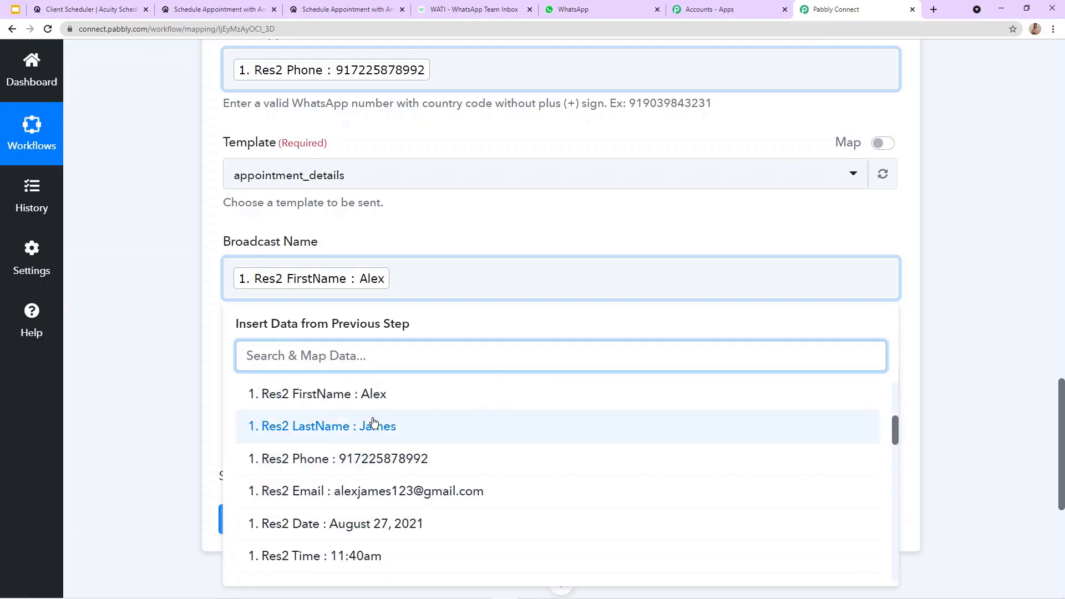
{"action": "left_click", "coordinate": [364, 428]}
{"action": "left_click", "coordinate": [427, 288]}
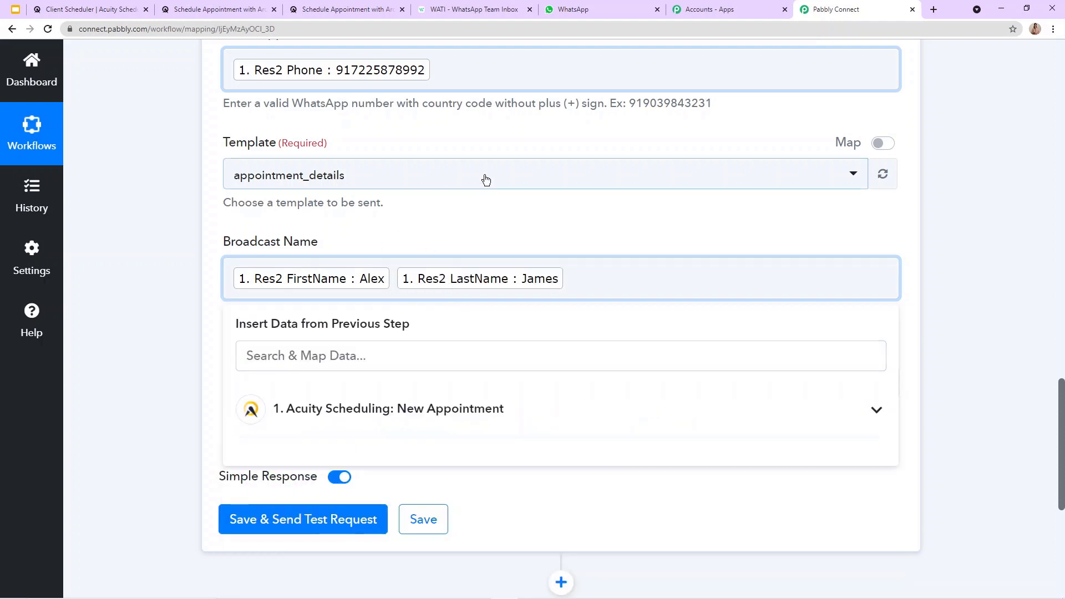
{"action": "left_click", "coordinate": [472, 222]}
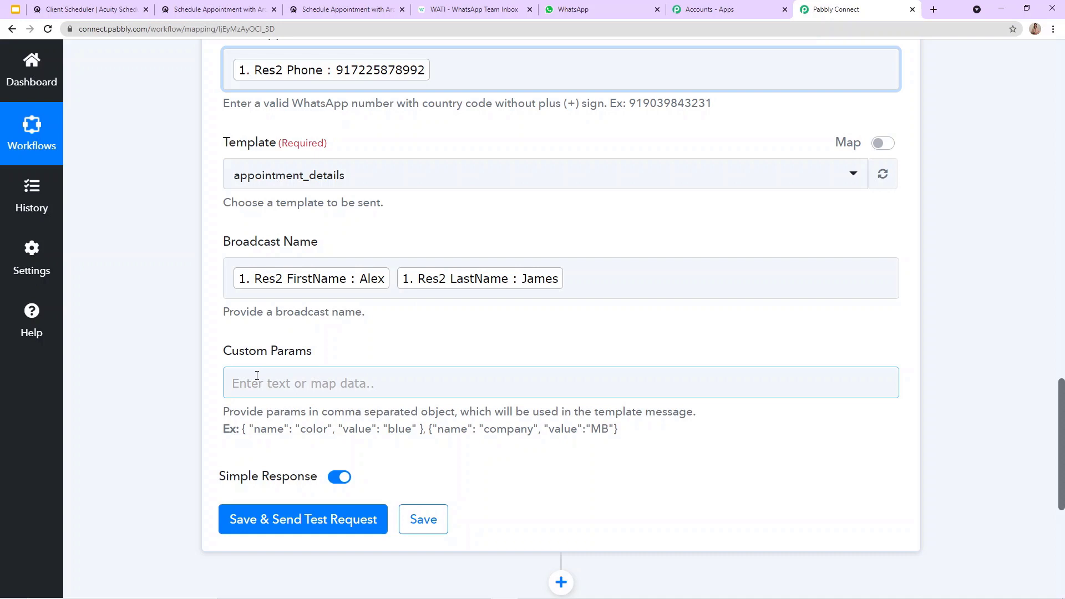
Copy the first example object, { "name": "color", "value": "blue" }, from the hint text into the Custom Params field
{"action": "scroll", "coordinate": [257, 375], "scroll_direction": "down", "scroll_amount": 2}
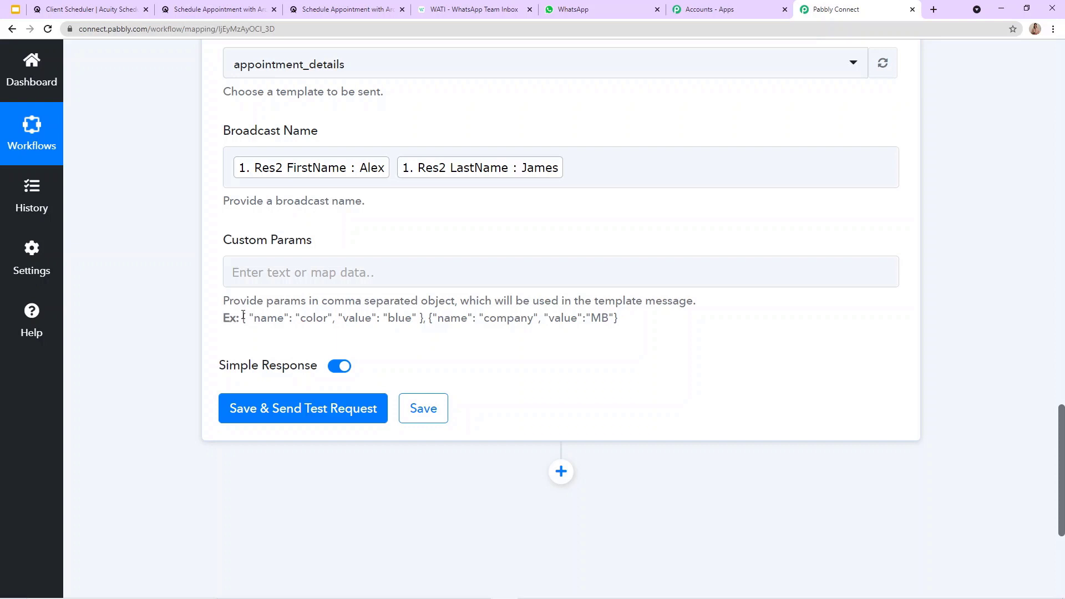
{"action": "left_click_drag", "start_coordinate": [242, 318], "coordinate": [423, 315]}
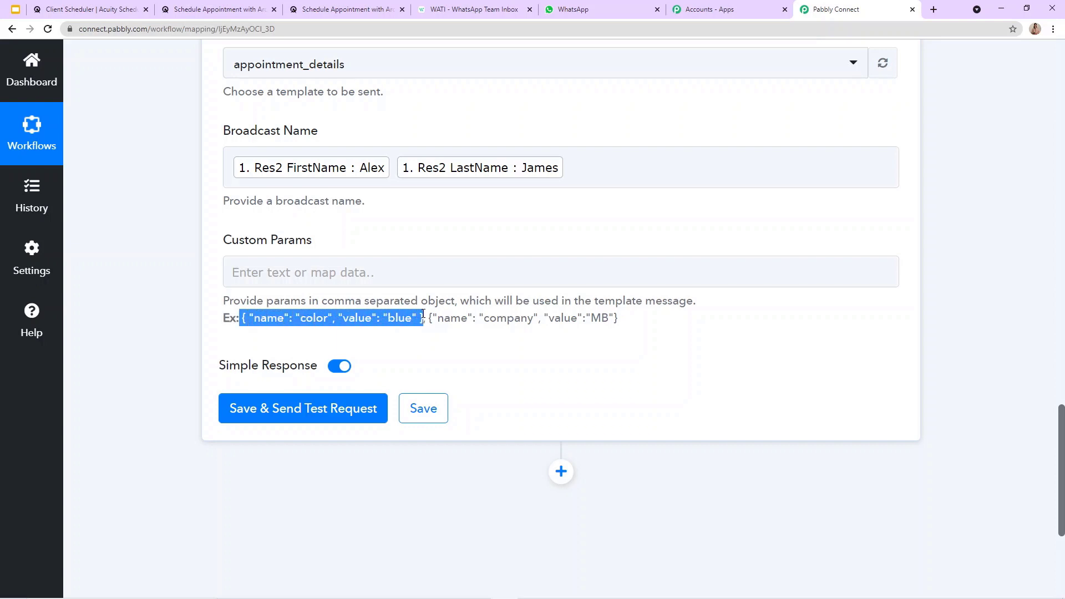
{"action": "left_click_drag", "start_coordinate": [241, 321], "coordinate": [430, 316]}
{"action": "key", "text": "ctrl+c"}
{"action": "left_click", "coordinate": [244, 321]}
{"action": "left_click", "coordinate": [399, 276]}
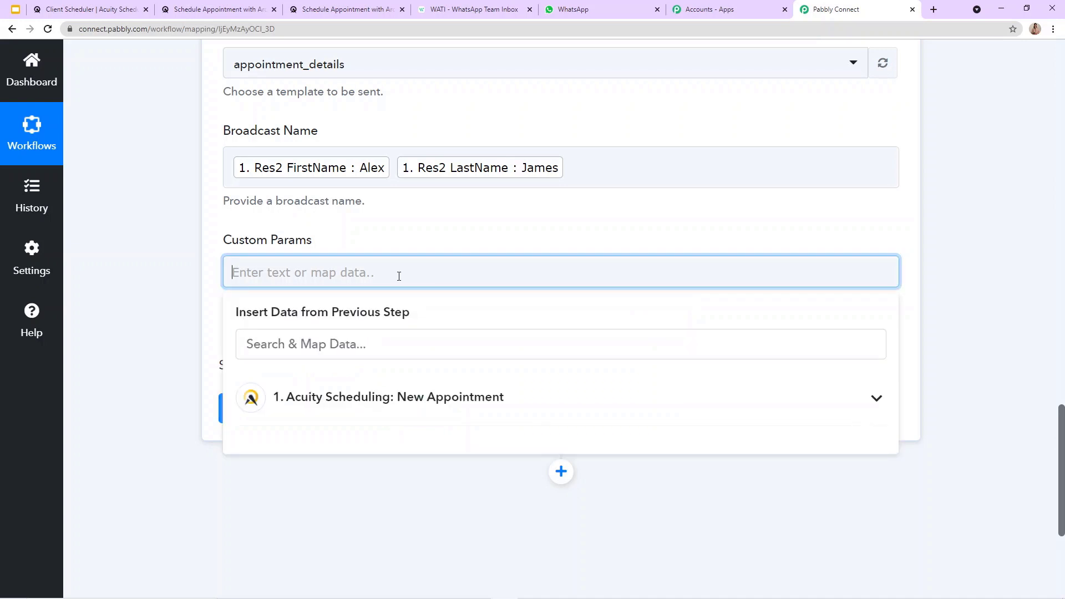
{"action": "key", "text": "ctrl+v"}
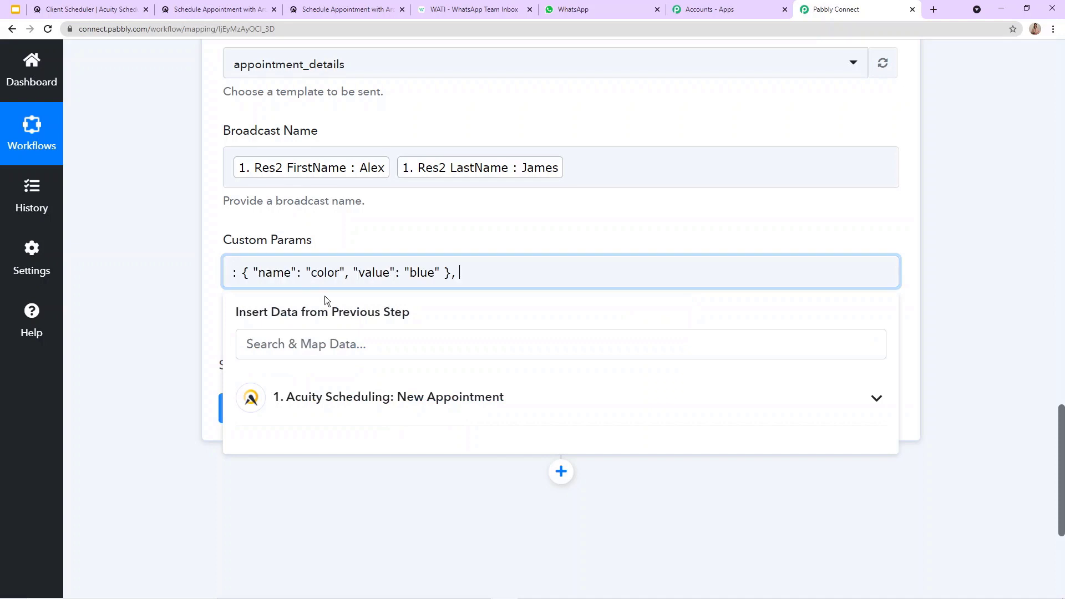
Remove the stray colon and space before the opening brace in Custom Params
{"action": "left_click", "coordinate": [241, 274]}
{"action": "key", "text": "BackSpace"}
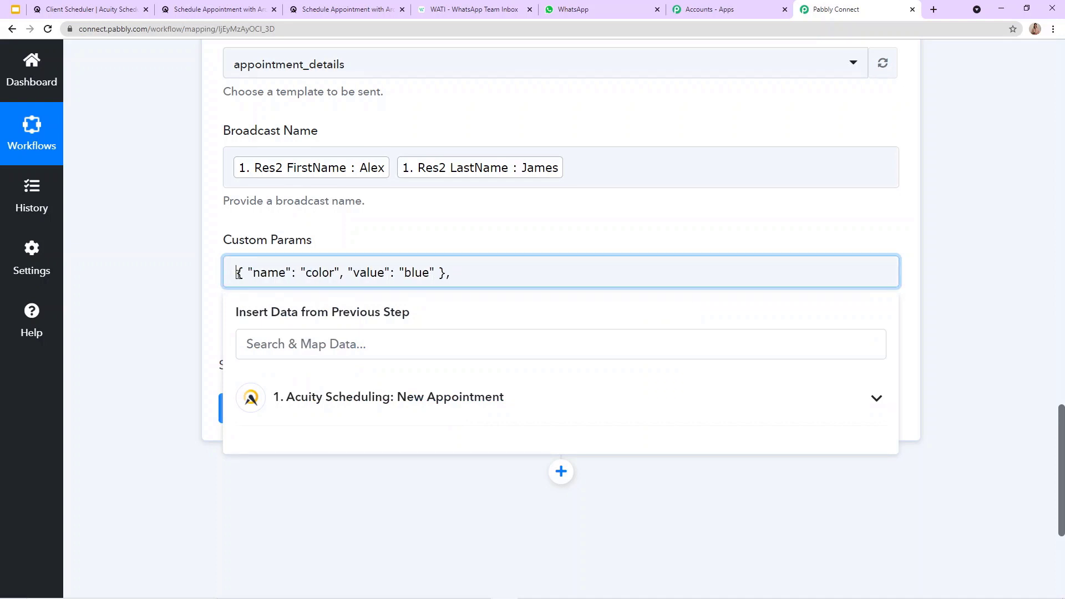
{"action": "key", "text": "Delete"}
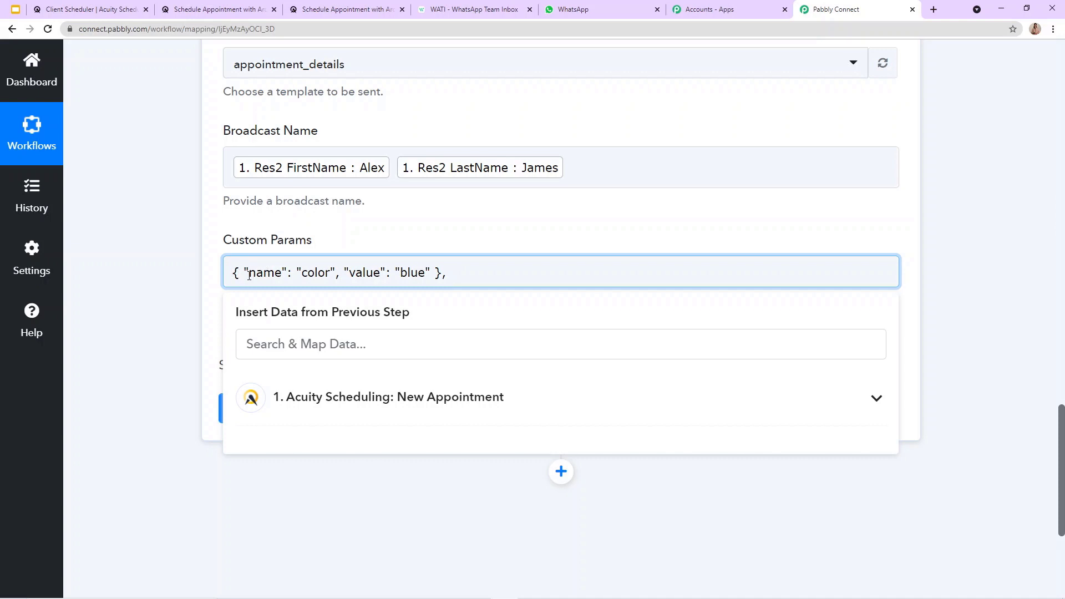
{"action": "left_click", "coordinate": [338, 242]}
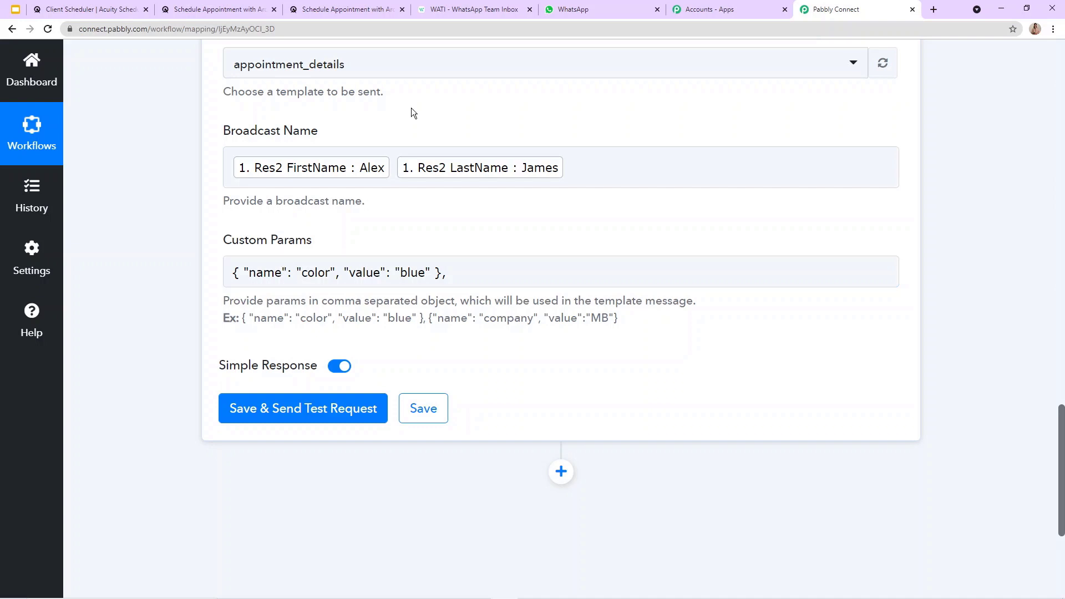
Switch to WATI, view the appointment_details template message and resize its body box to read all the variables
{"action": "left_click", "coordinate": [466, 10]}
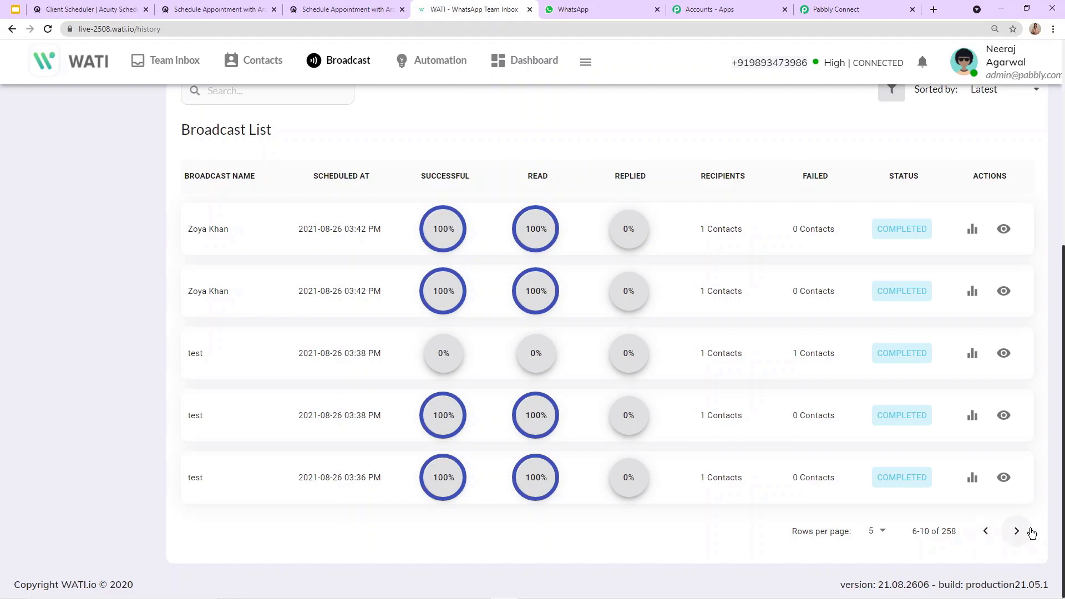
{"action": "scroll", "coordinate": [71, 124], "scroll_direction": "up", "scroll_amount": 5}
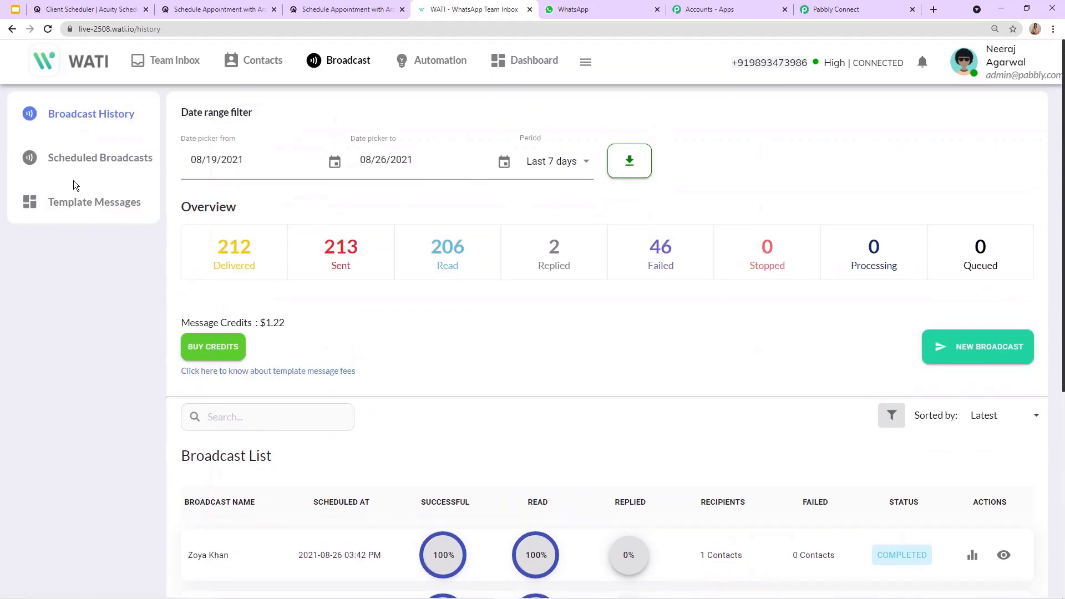
{"action": "left_click", "coordinate": [78, 201]}
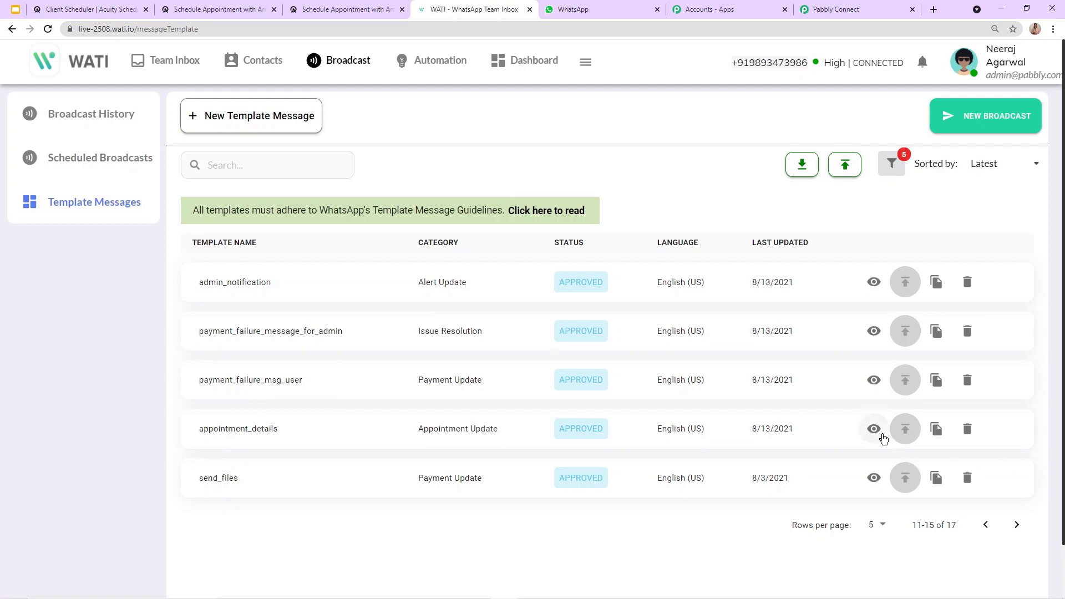
{"action": "left_click", "coordinate": [874, 429]}
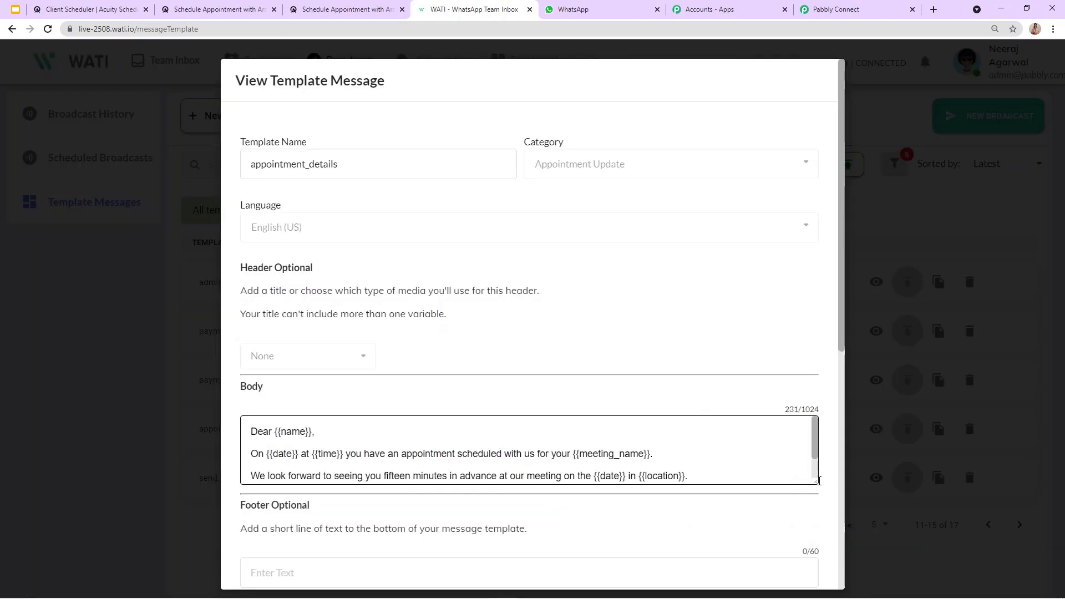
{"action": "left_click_drag", "start_coordinate": [819, 481], "coordinate": [711, 421]}
{"action": "scroll", "coordinate": [711, 421], "scroll_direction": "down", "scroll_amount": 2}
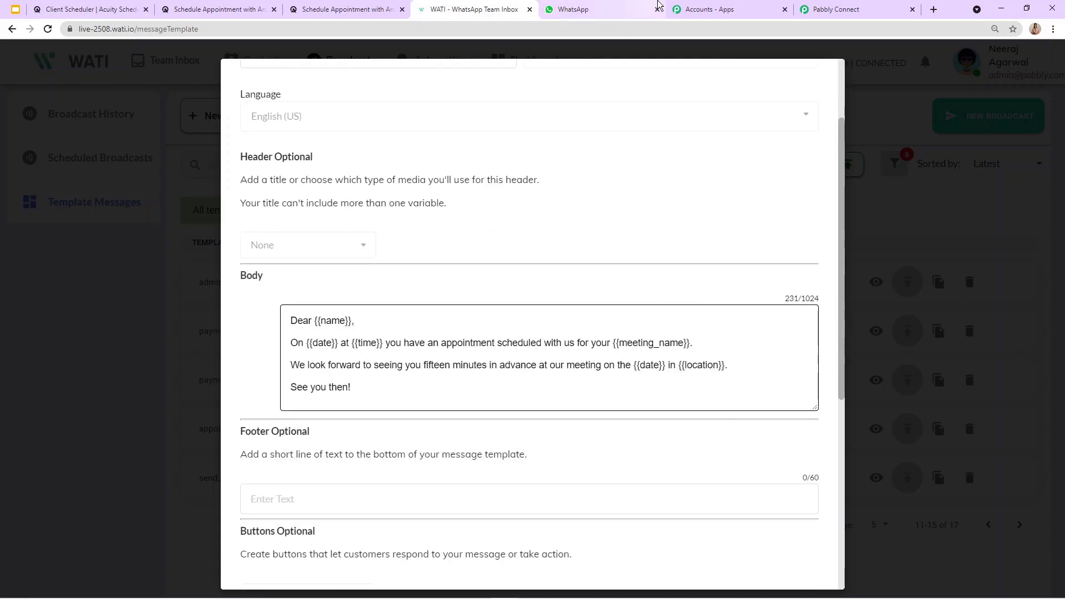
Return to Pabbly Connect and replace color with name in the Custom Params object, checking the variable against the WATI template
{"action": "left_click", "coordinate": [835, 9]}
{"action": "left_click", "coordinate": [291, 264]}
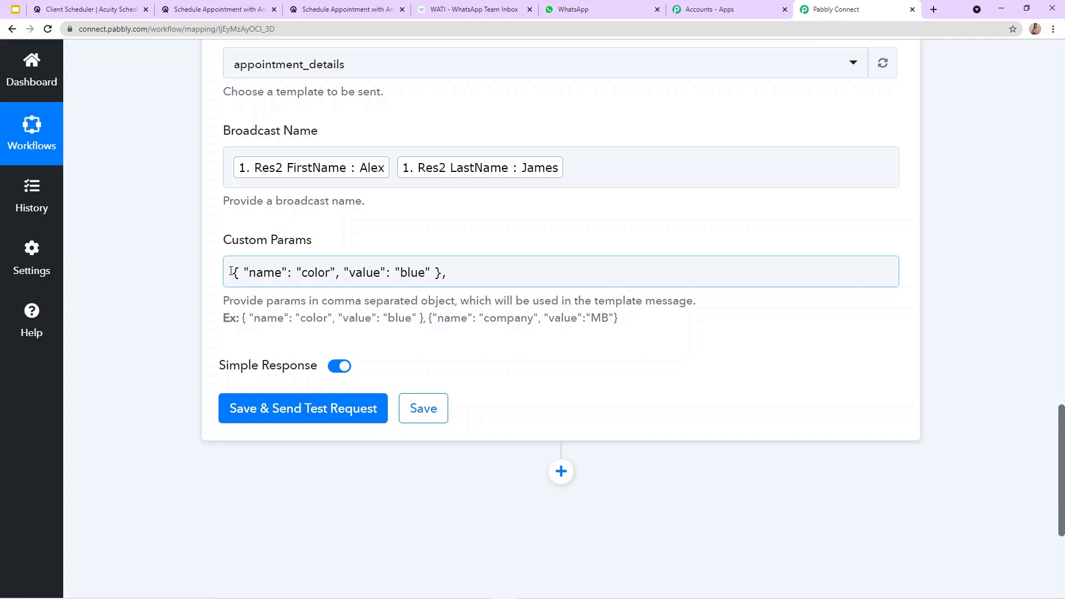
{"action": "left_click_drag", "start_coordinate": [301, 273], "coordinate": [330, 279]}
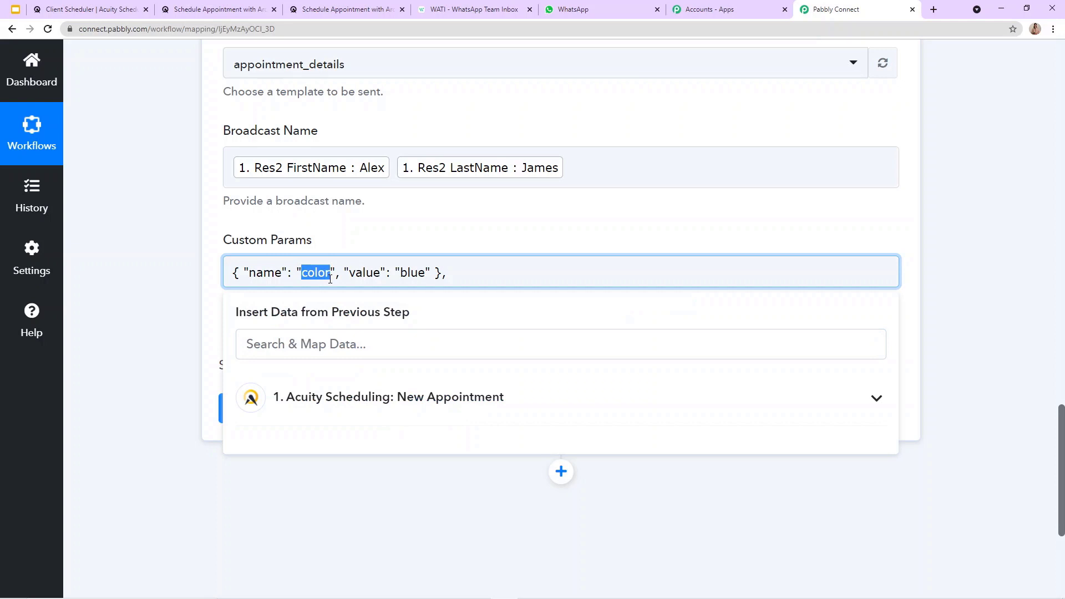
{"action": "left_click", "coordinate": [471, 9]}
{"action": "left_click", "coordinate": [836, 9]}
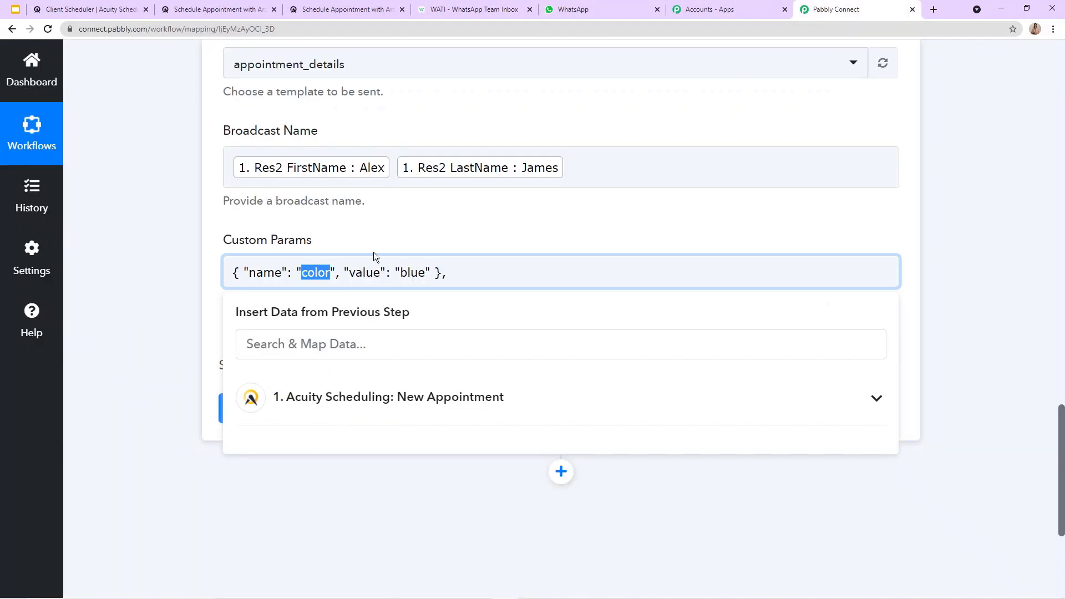
{"action": "key", "text": "BackSpace"}
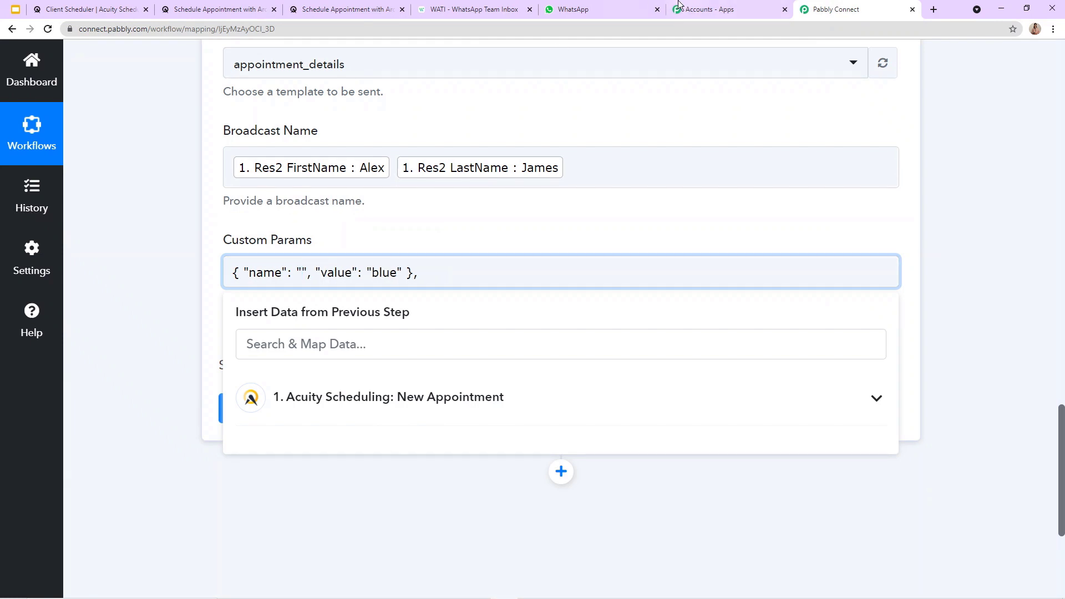
{"action": "left_click", "coordinate": [472, 9]}
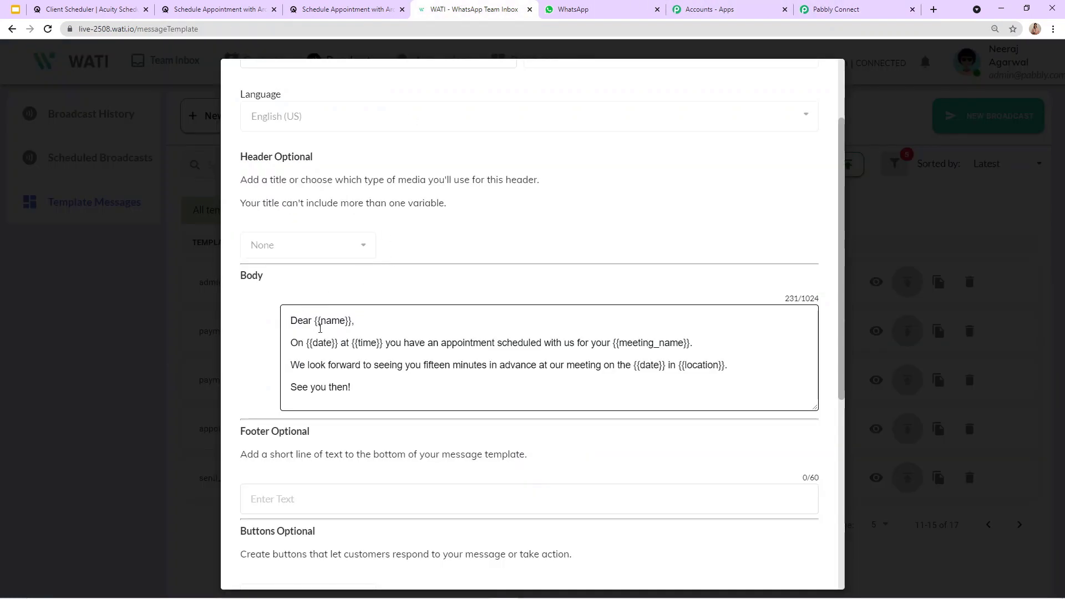
{"action": "left_click", "coordinate": [836, 9]}
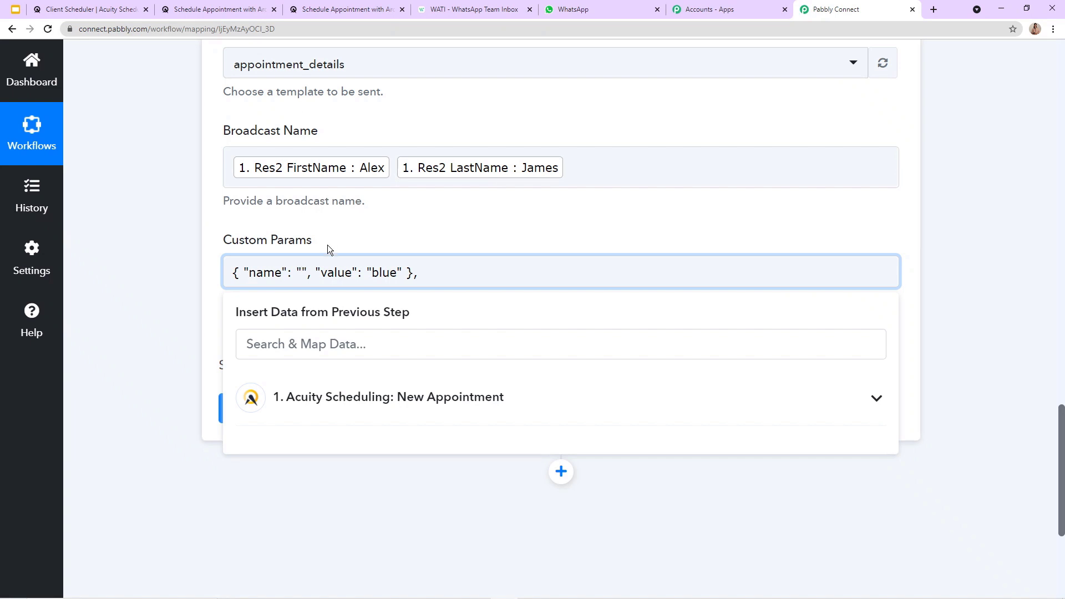
{"action": "left_click", "coordinate": [304, 272]}
{"action": "type", "text": "name"}
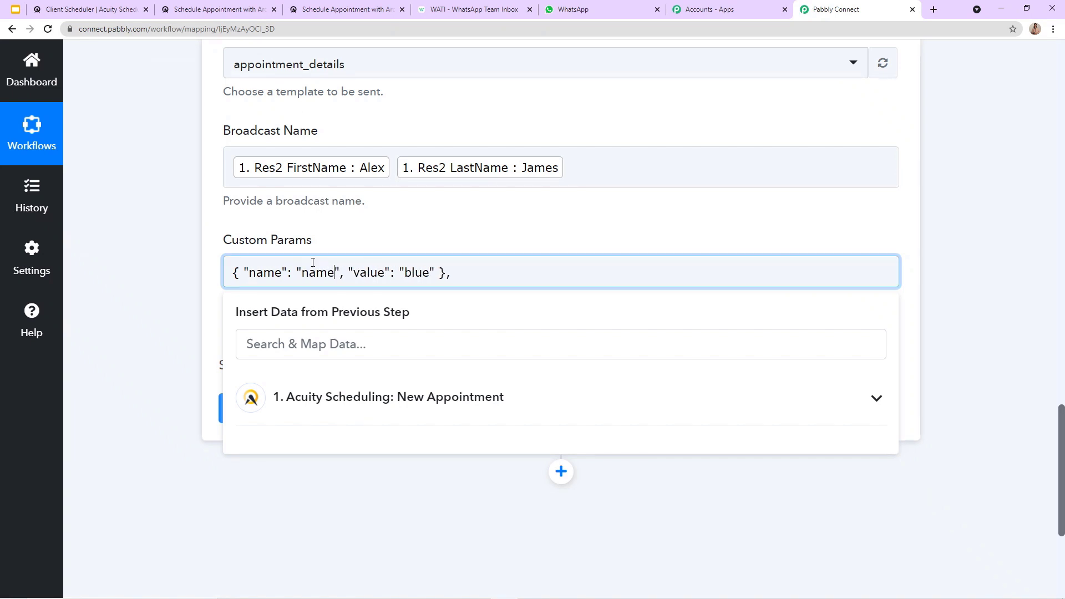
Replace the value blue in Custom Params with the mapped Res2 FirstName after rechecking the template body in WATI
{"action": "left_click", "coordinate": [488, 9]}
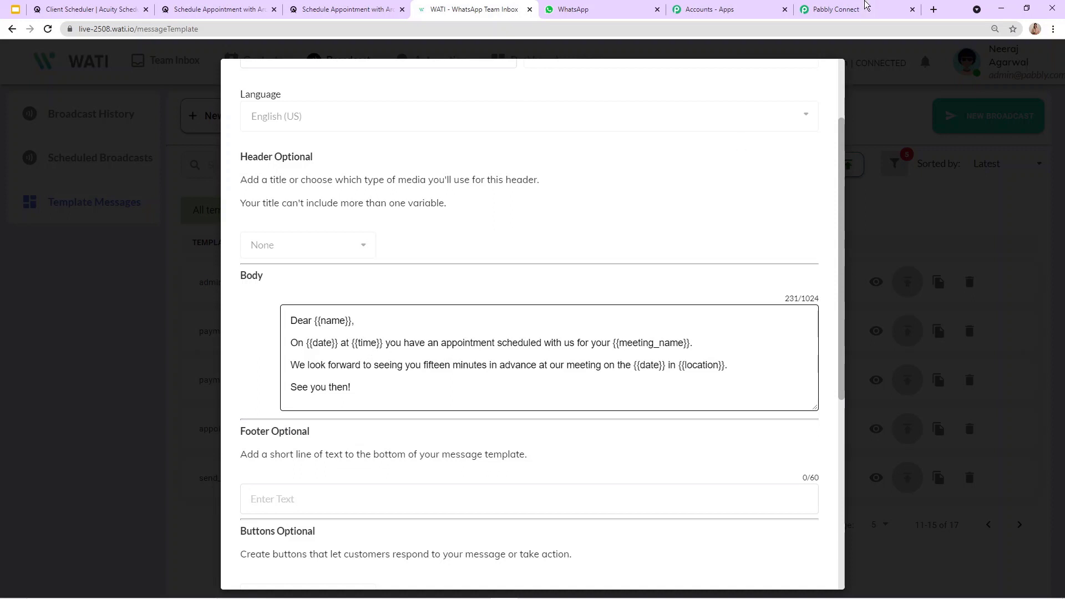
{"action": "left_click", "coordinate": [865, 8]}
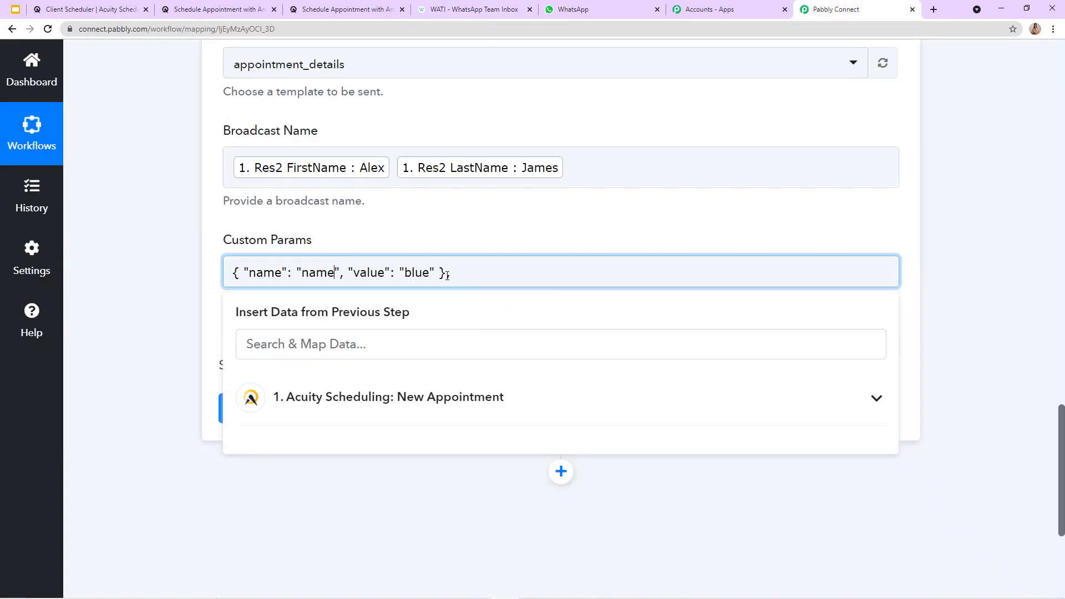
{"action": "left_click", "coordinate": [477, 4]}
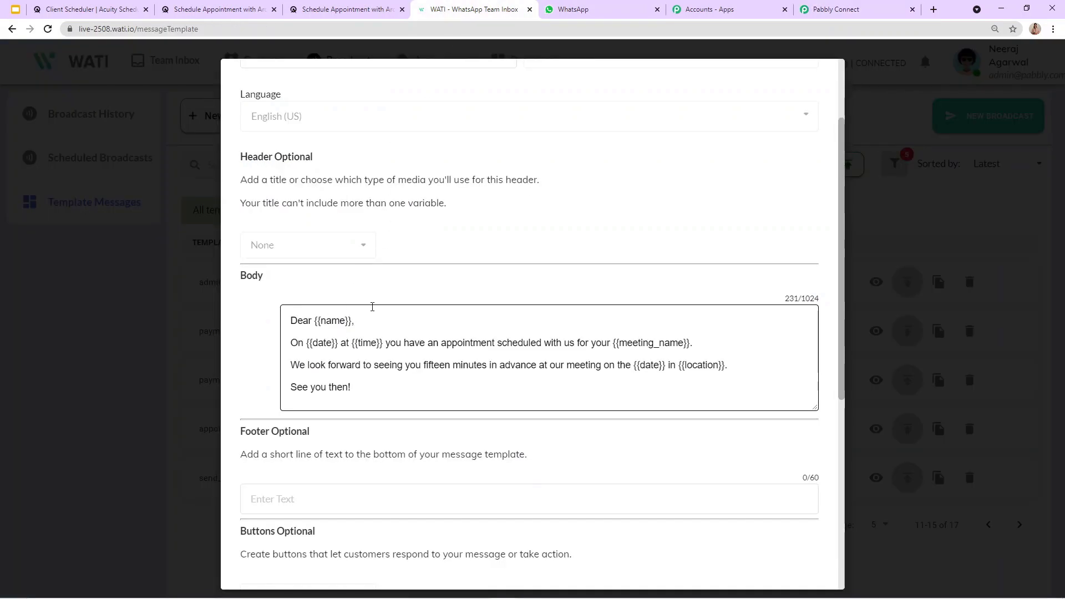
{"action": "left_click", "coordinate": [863, 6]}
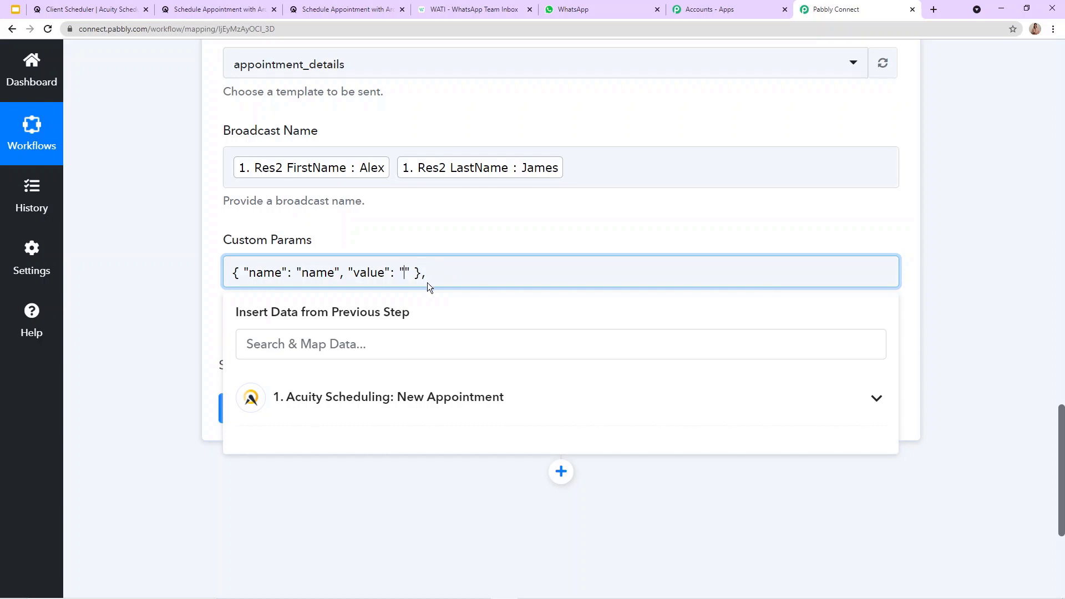
{"action": "left_click", "coordinate": [390, 391]}
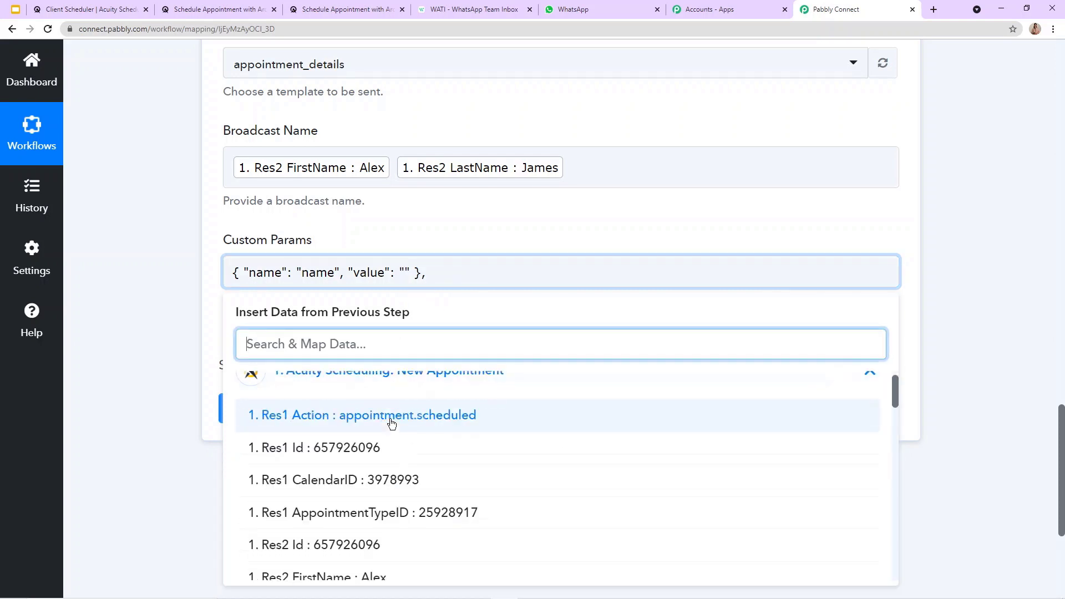
{"action": "scroll", "coordinate": [373, 443], "scroll_direction": "down", "scroll_amount": 3}
{"action": "left_click", "coordinate": [382, 387]}
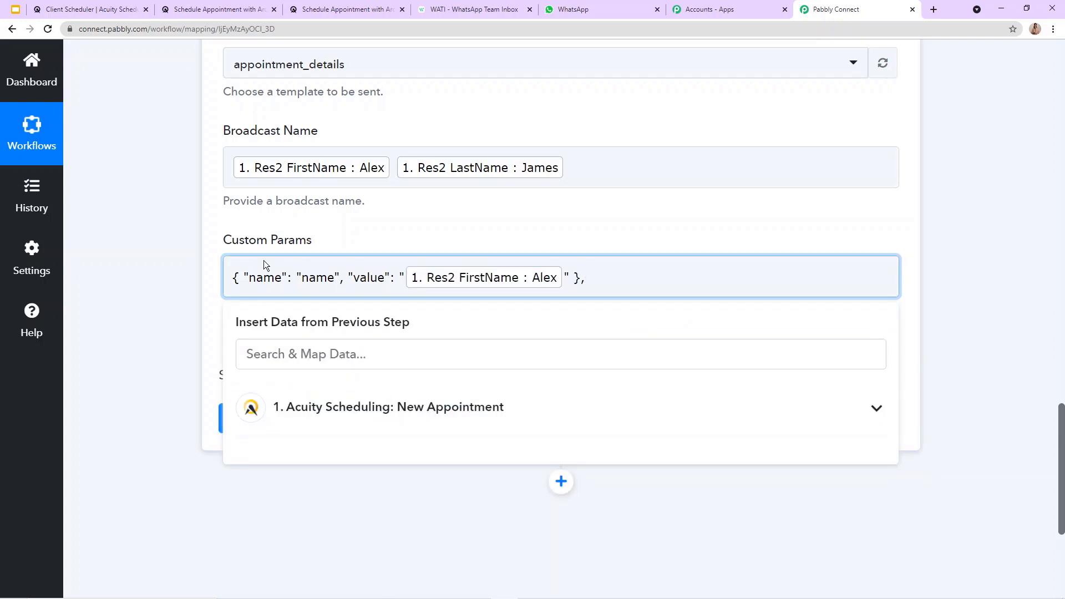
Check the next variable in the WATI template, then append a sample color/blue object to Custom Params in Pabbly Connect without the stray colon
{"action": "left_click", "coordinate": [488, 9]}
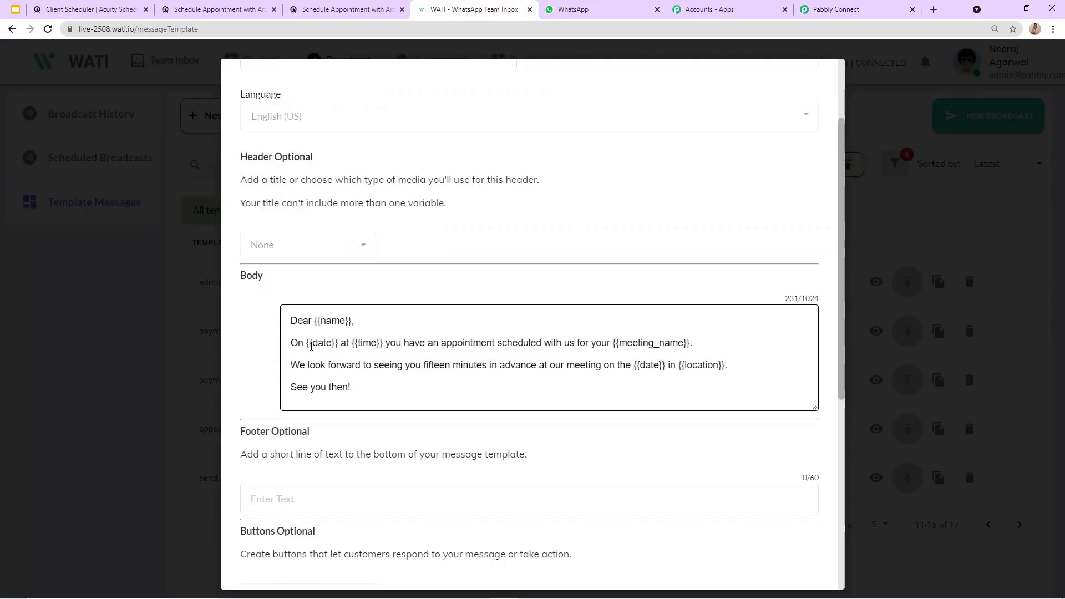
{"action": "left_click", "coordinate": [837, 10]}
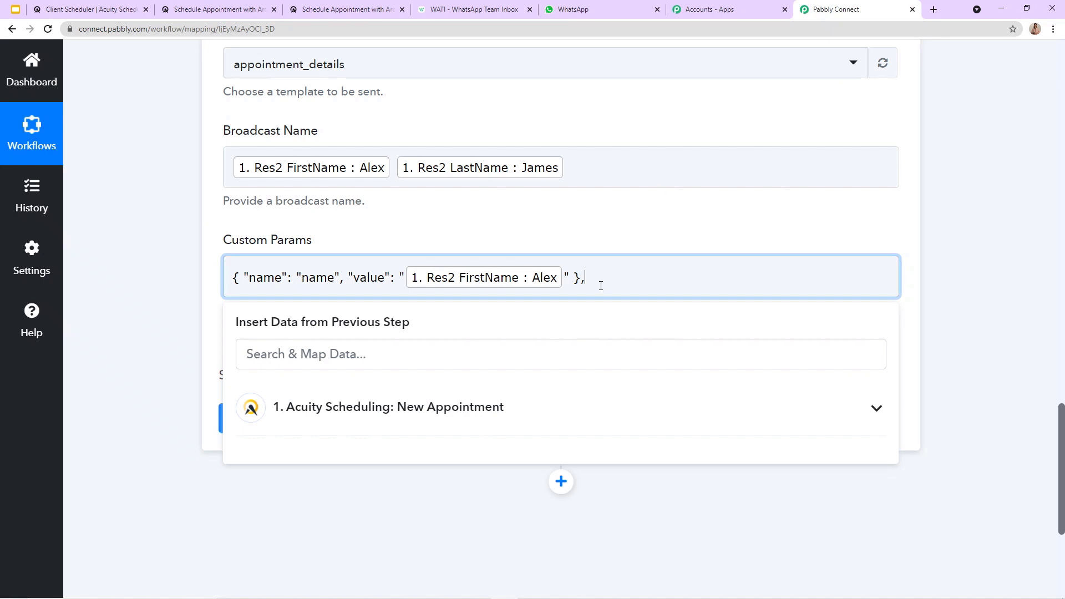
{"action": "type", "text": "{ \"name\": \"color\", \"value\": \"blue\" },"}
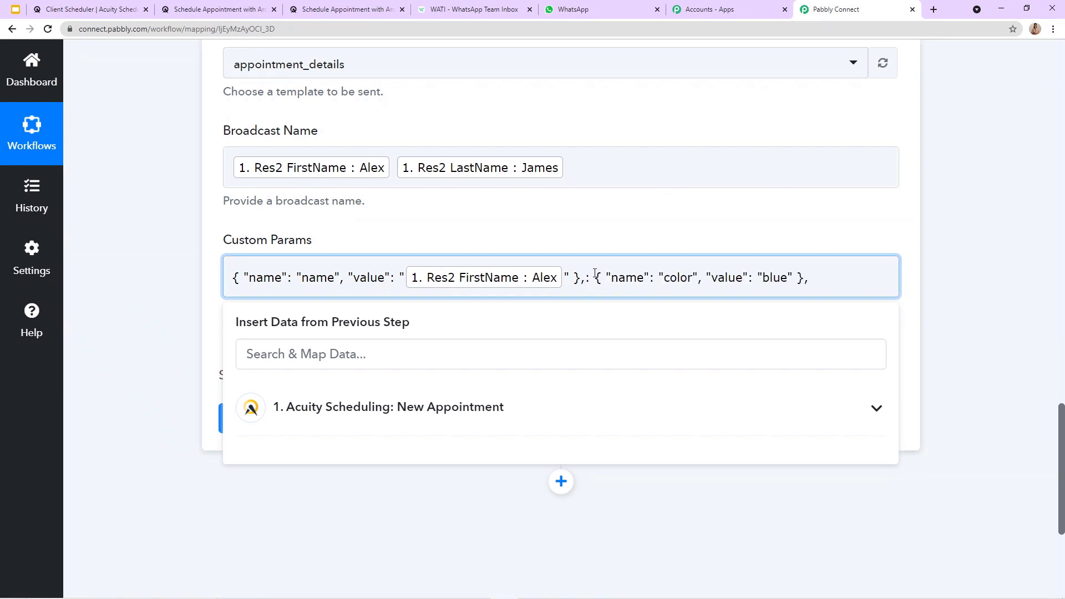
{"action": "left_click", "coordinate": [595, 277]}
{"action": "key", "text": "BackSpace"}
{"action": "key", "text": "BackSpace"}
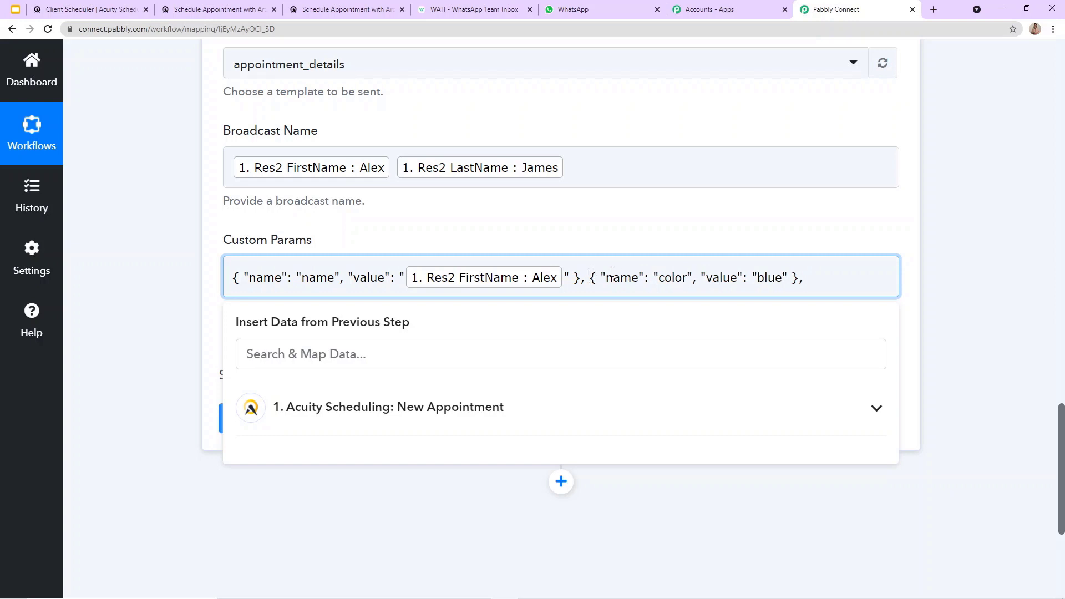
Rename color to date in the second Custom Params object and replace its value blue with the mapped Res2 Date
{"action": "left_click_drag", "start_coordinate": [606, 278], "coordinate": [684, 281]}
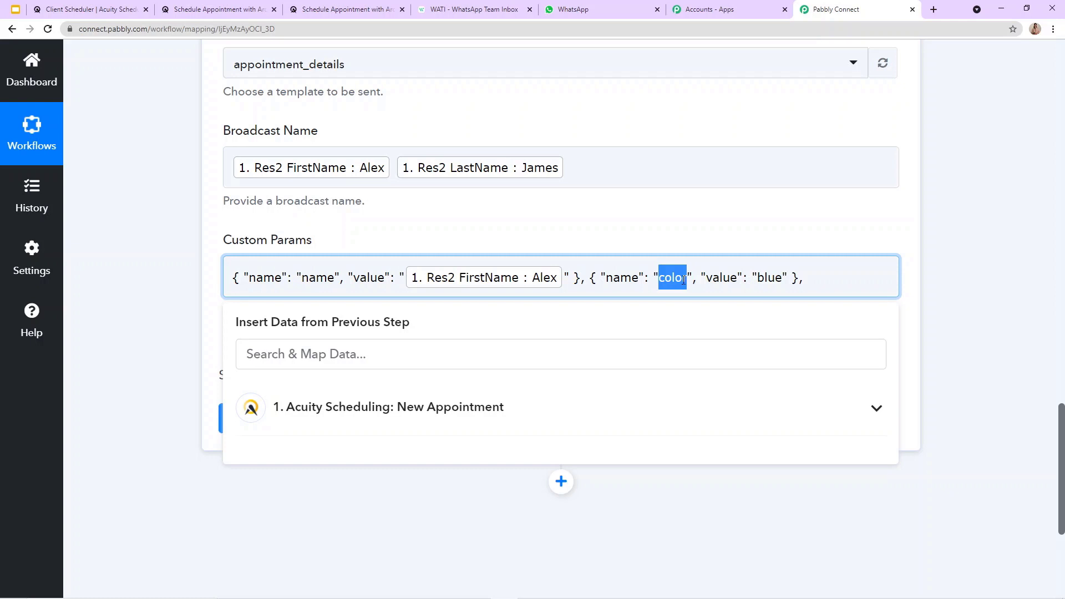
{"action": "type", "text": "date"}
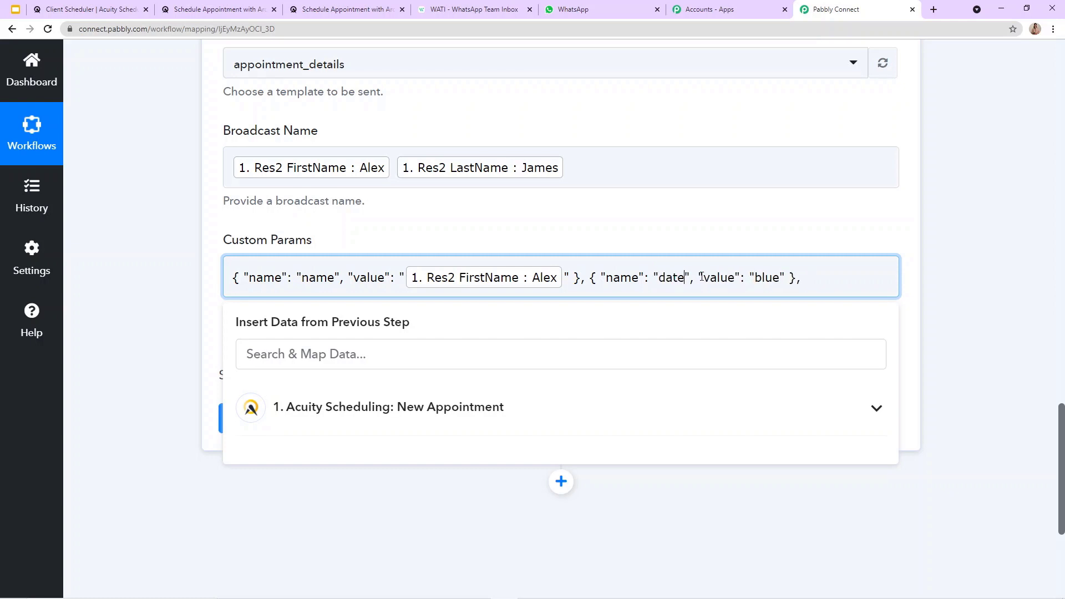
{"action": "left_click_drag", "start_coordinate": [756, 277], "coordinate": [779, 279]}
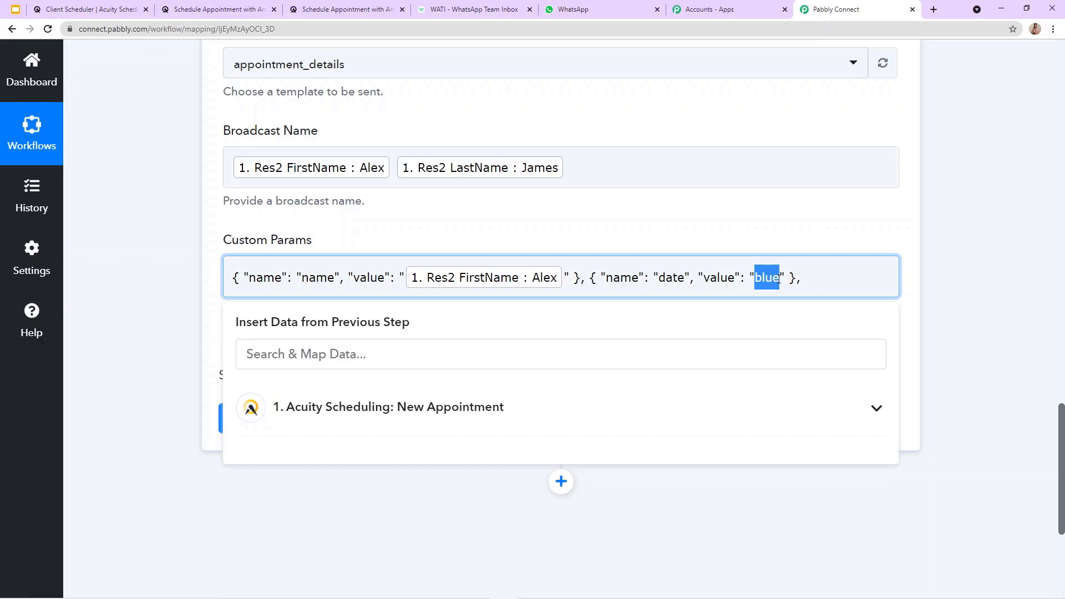
{"action": "key", "text": "BackSpace"}
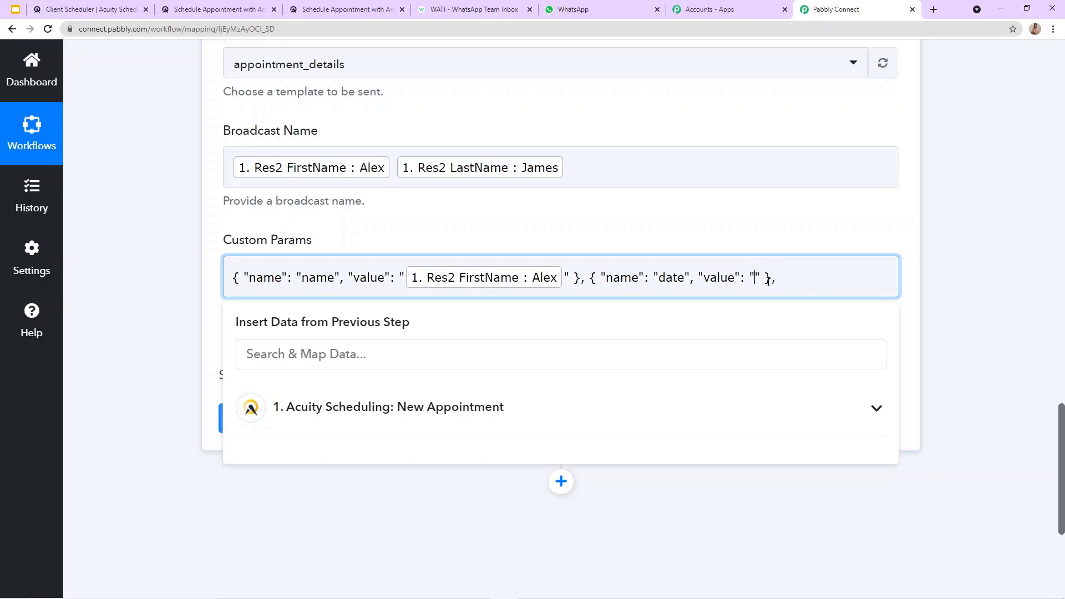
{"action": "left_click", "coordinate": [626, 409]}
{"action": "scroll", "coordinate": [490, 443], "scroll_direction": "down", "scroll_amount": 3}
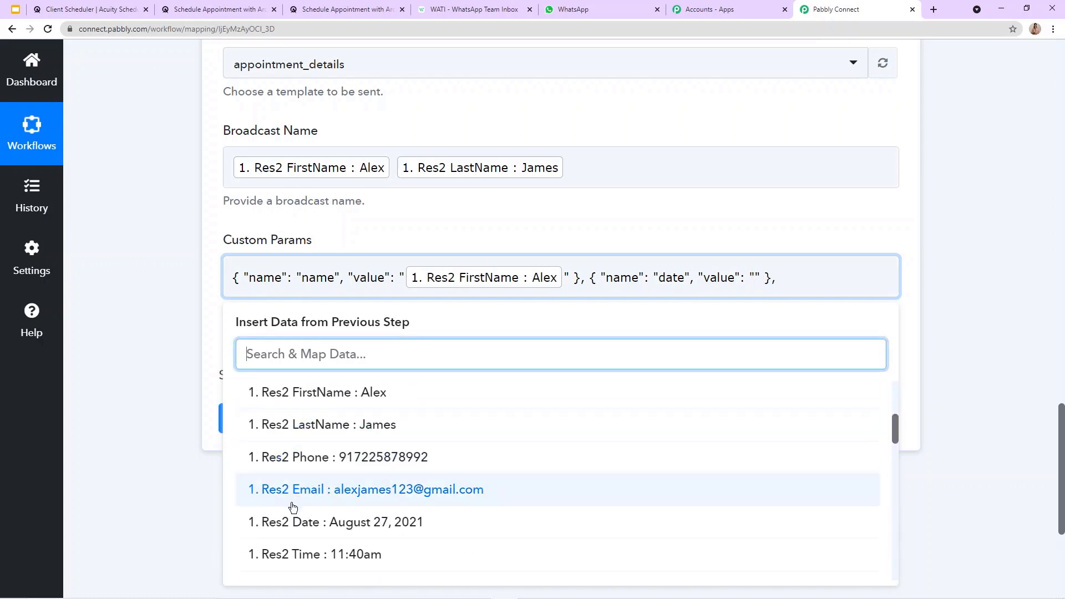
{"action": "left_click", "coordinate": [371, 524]}
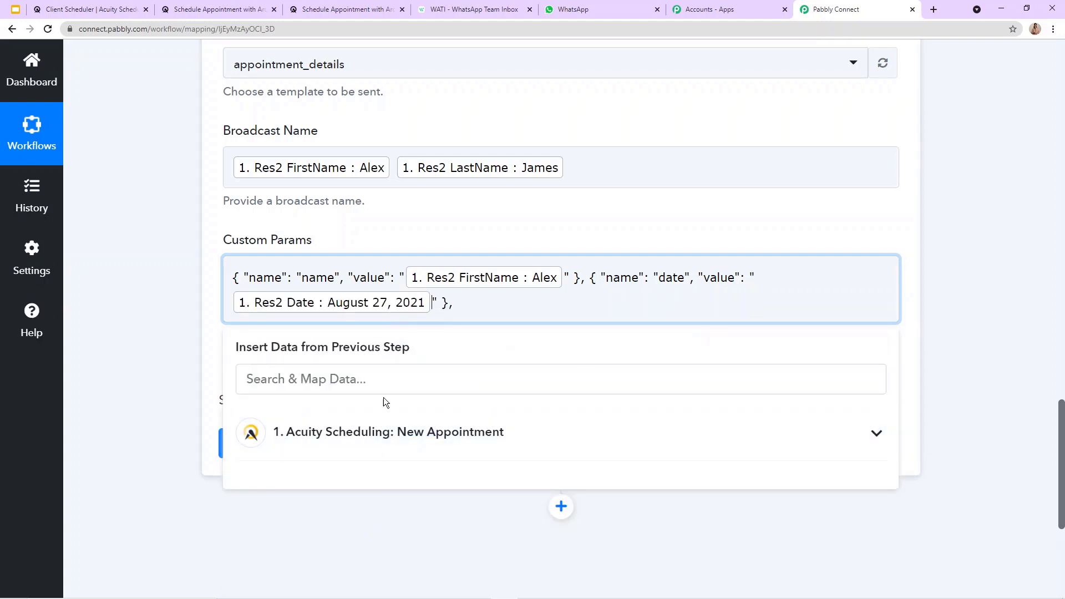
{"action": "left_click", "coordinate": [387, 433]}
{"action": "scroll", "coordinate": [366, 399], "scroll_direction": "down", "scroll_amount": 3}
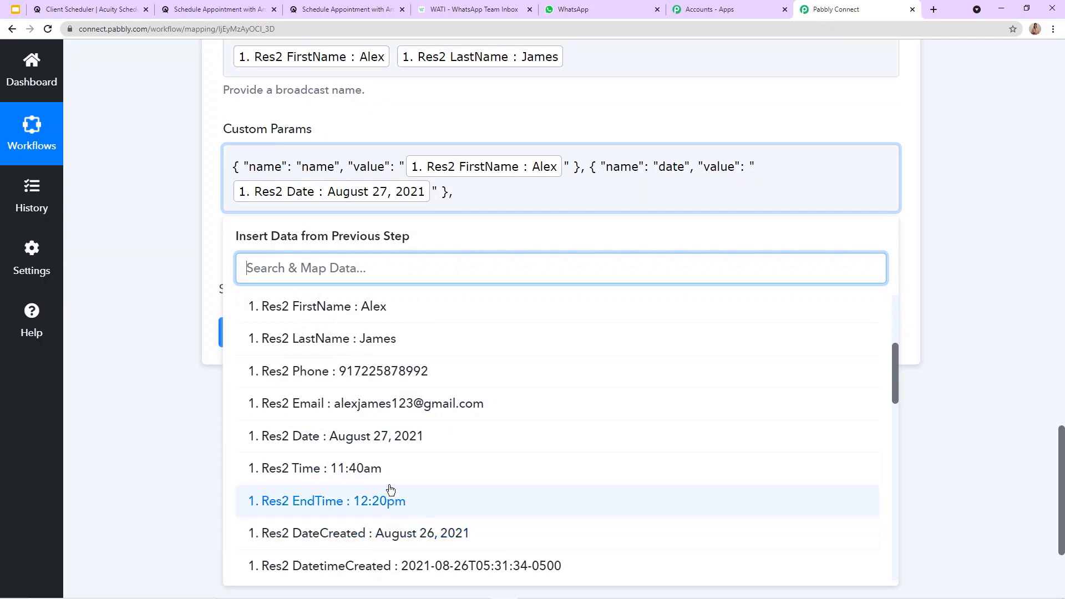
{"action": "left_click", "coordinate": [734, 122]}
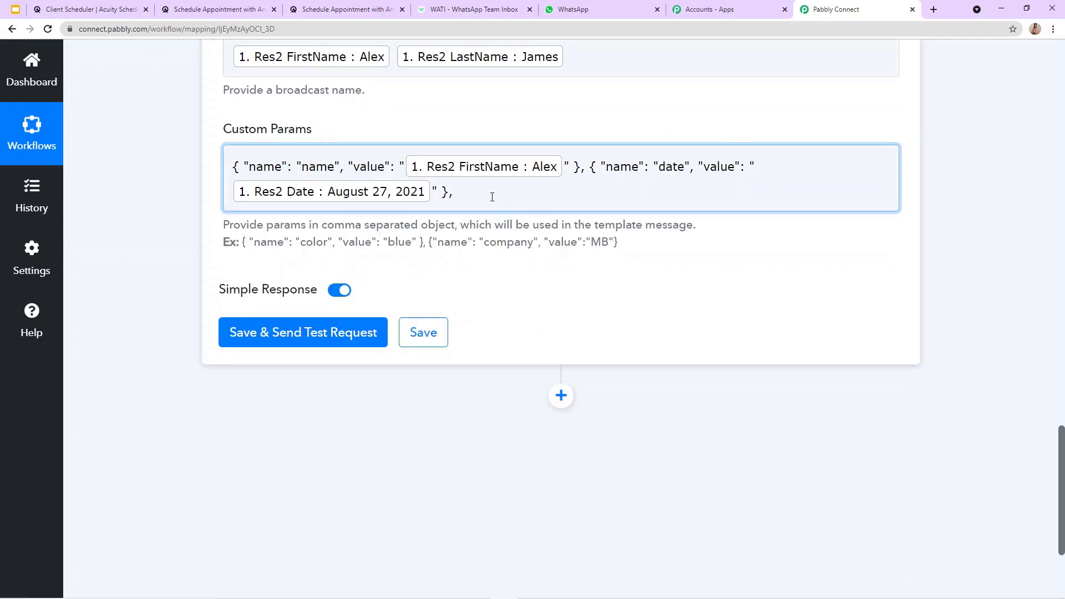
Recheck the template body in WATI, then copy Pabbly Connect's example color/blue object to the end of Custom Params, removing any stray character
{"action": "left_click", "coordinate": [500, 10]}
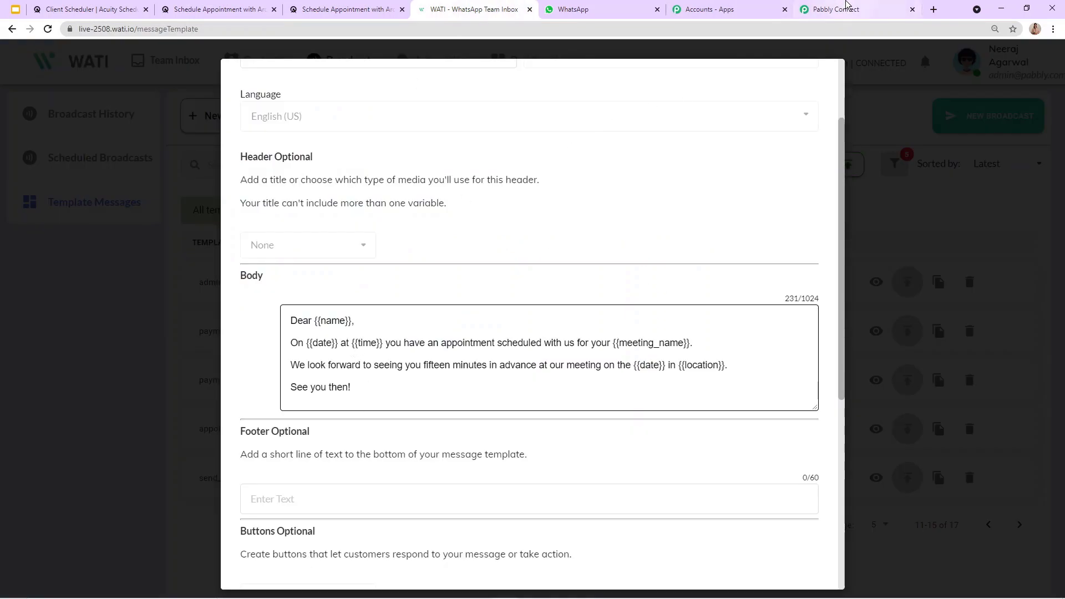
{"action": "left_click", "coordinate": [847, 7]}
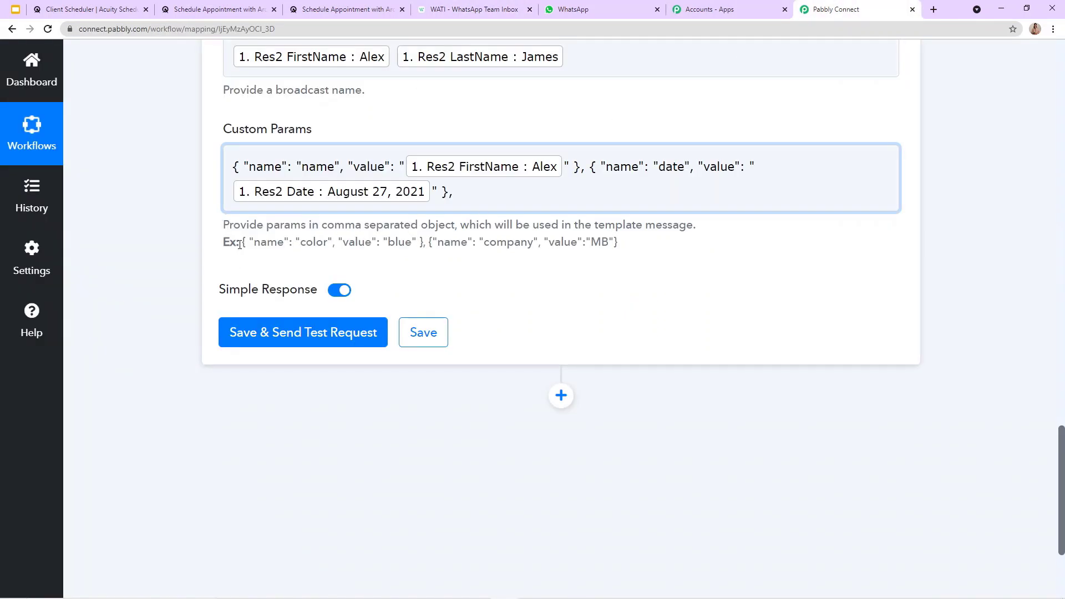
{"action": "left_click_drag", "start_coordinate": [240, 244], "coordinate": [429, 239]}
{"action": "key", "text": "ctrl+c"}
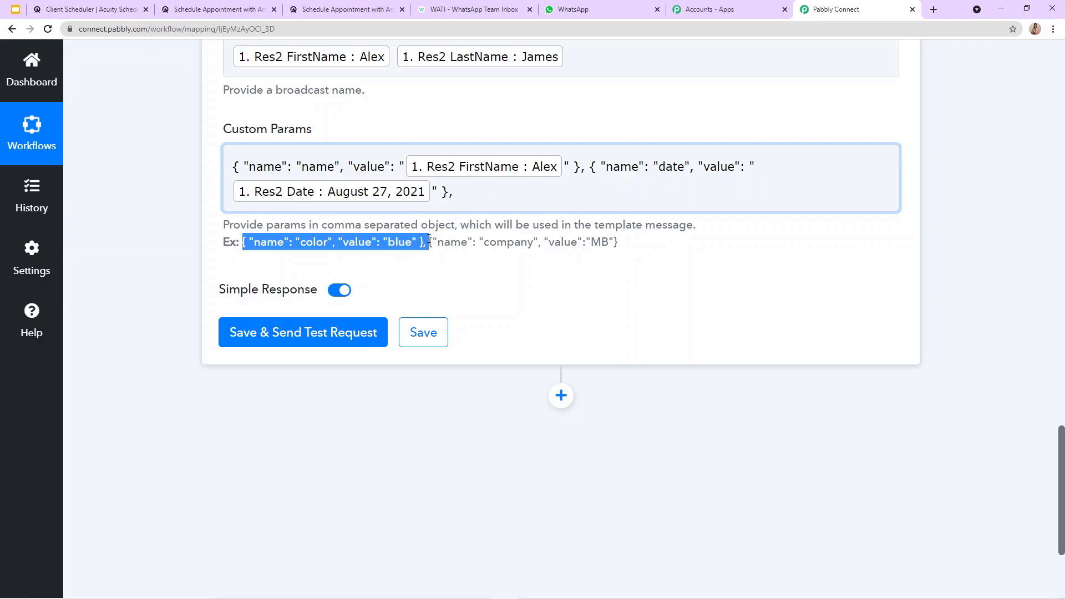
{"action": "left_click", "coordinate": [454, 190]}
{"action": "double_click", "coordinate": [454, 189]}
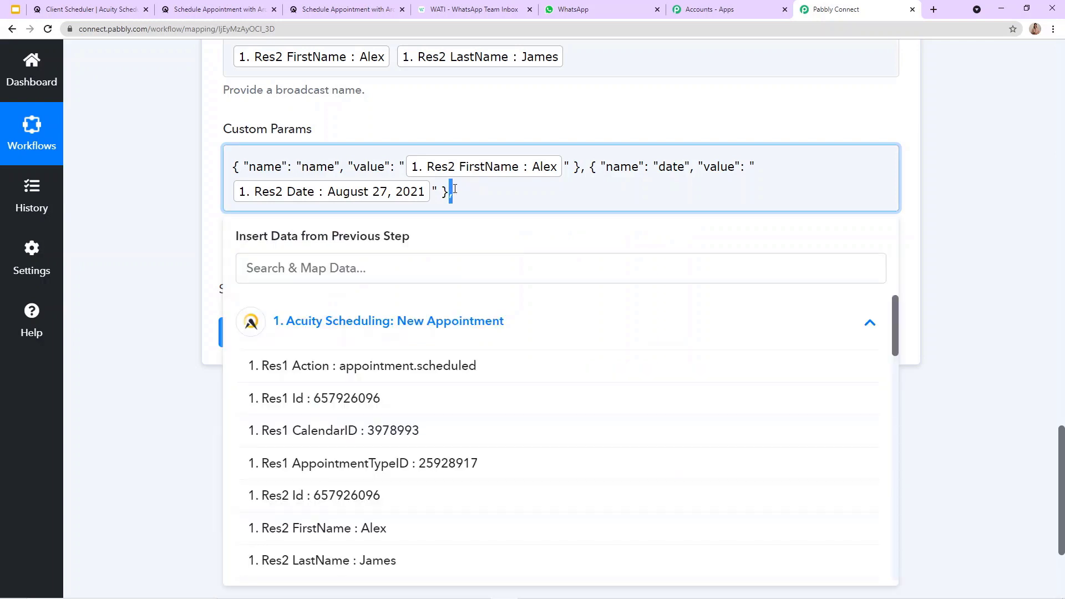
{"action": "left_click", "coordinate": [455, 189]}
{"action": "key", "text": "ctrl+v"}
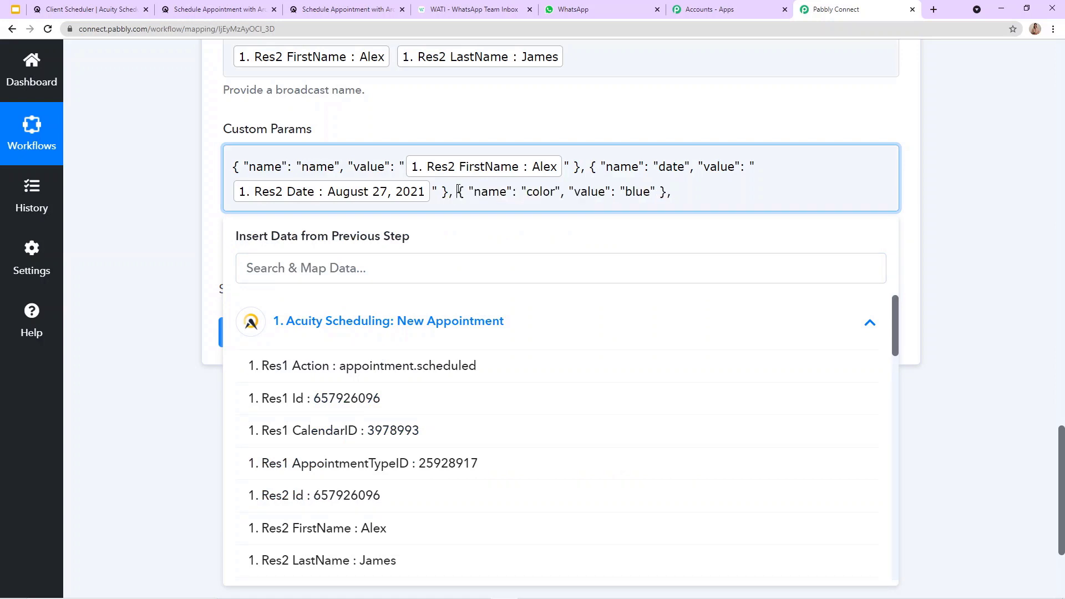
{"action": "key", "text": "BackSpace"}
Rename color to time in the third Custom Params object and replace its value blue with the mapped Res2 EndTime
{"action": "left_click_drag", "start_coordinate": [527, 192], "coordinate": [555, 196]}
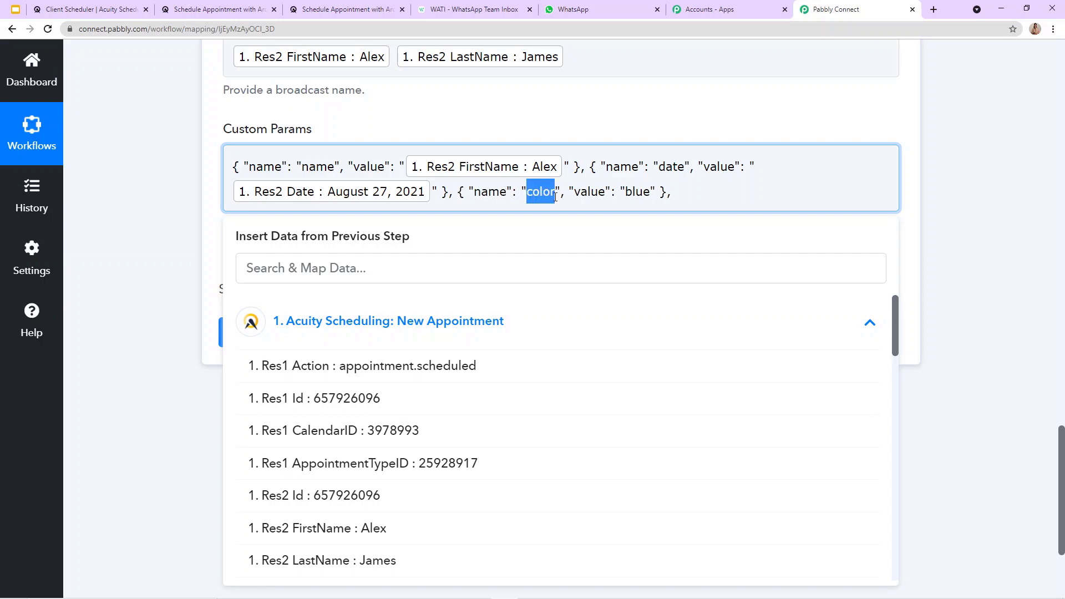
{"action": "type", "text": "time"}
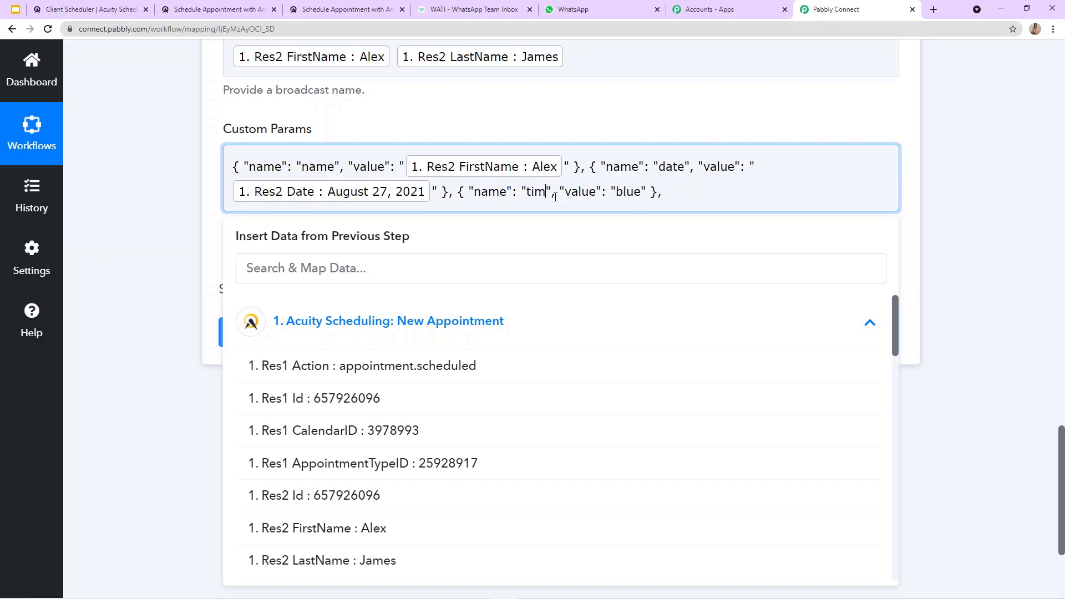
{"action": "left_click_drag", "start_coordinate": [623, 192], "coordinate": [648, 191]}
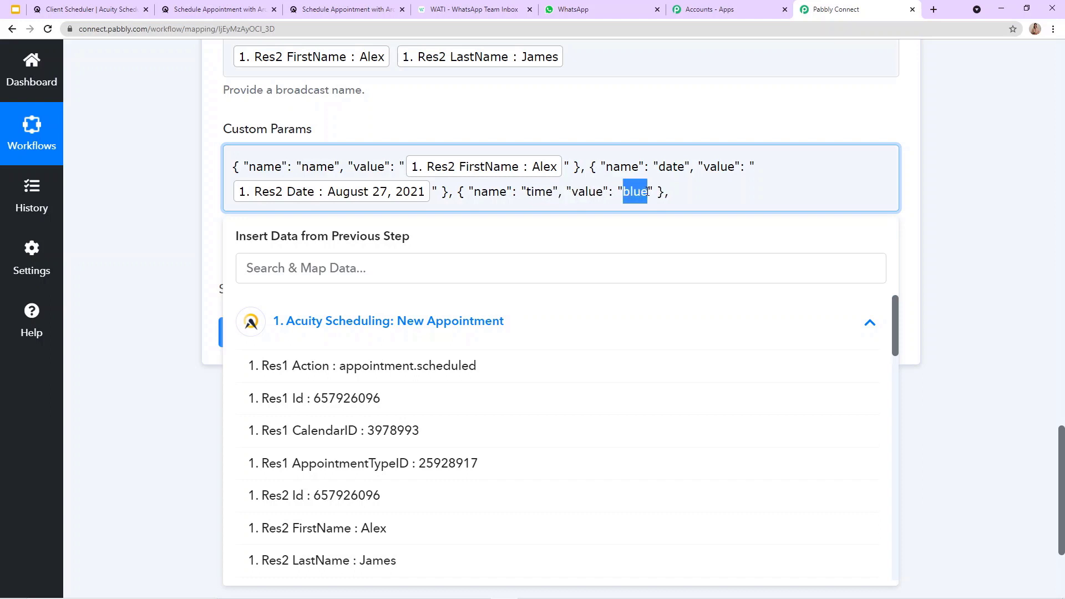
{"action": "type", "text": "\\"}
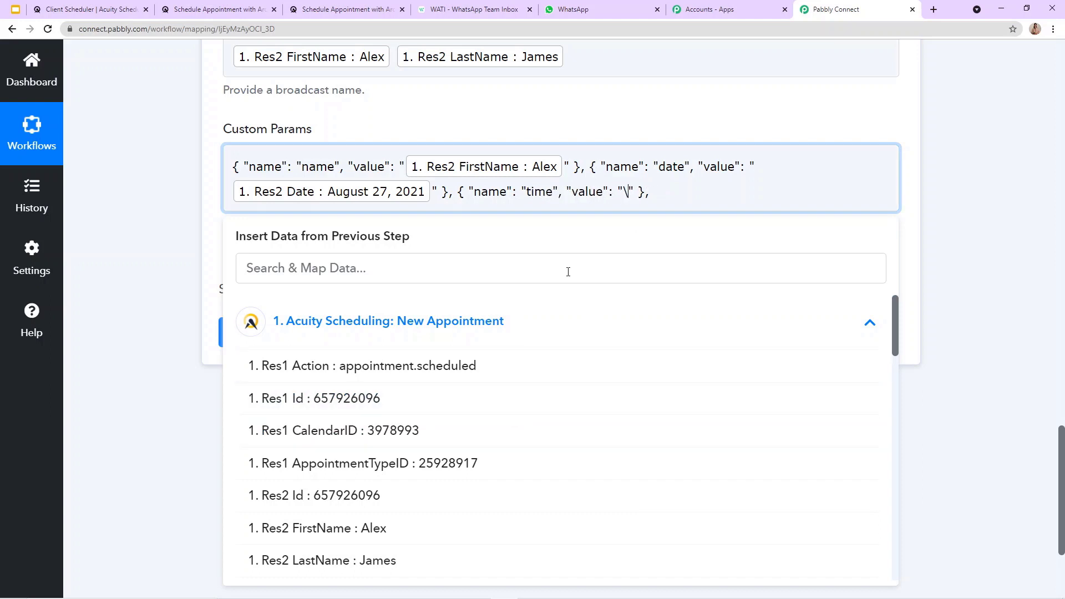
{"action": "key", "text": "BackSpace"}
{"action": "scroll", "coordinate": [394, 409], "scroll_direction": "down", "scroll_amount": 4}
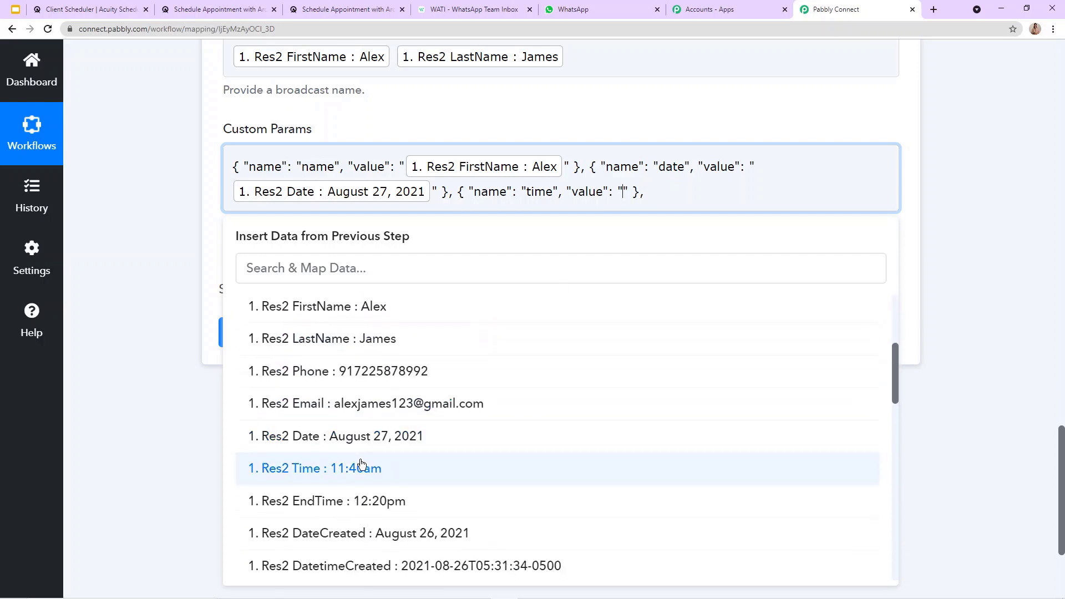
{"action": "left_click", "coordinate": [367, 502]}
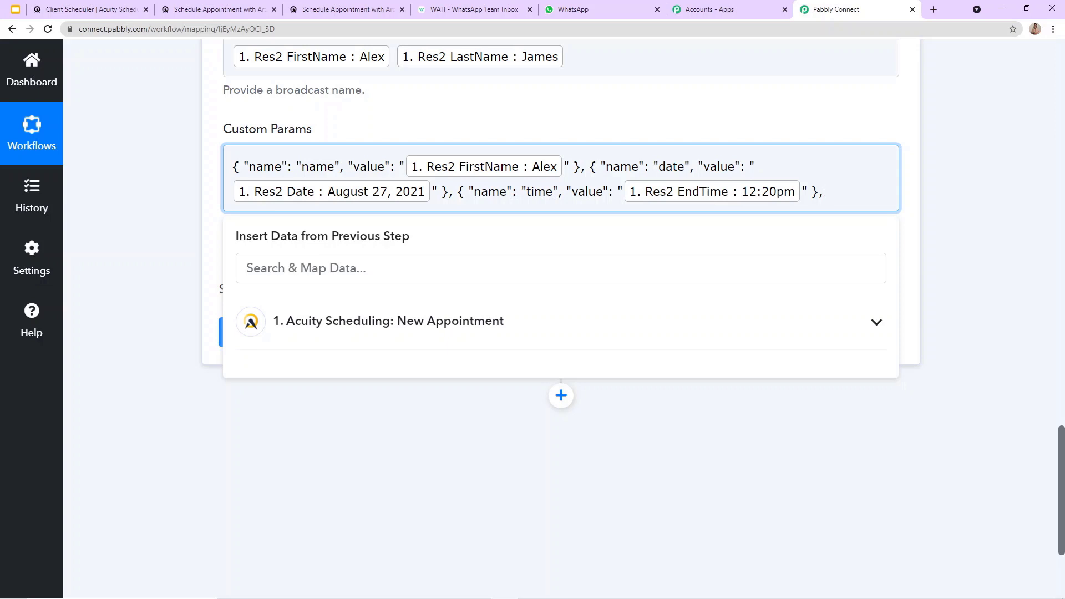
Check the WATI template's next variable, then append a fourth sample object to Custom Params in Pabbly Connect and rename color to meeting_name
{"action": "left_click", "coordinate": [497, 5]}
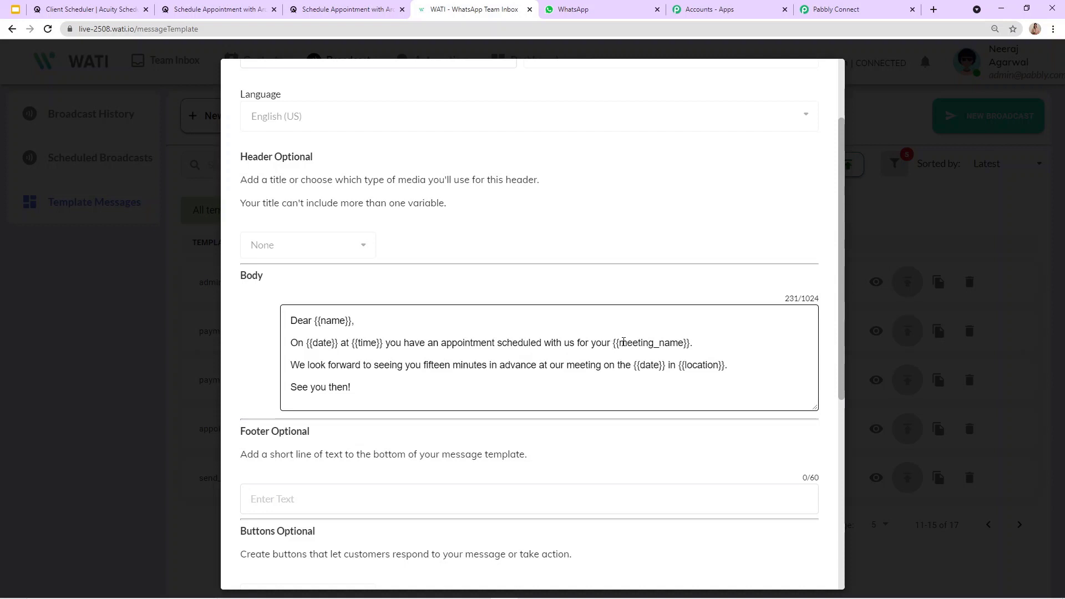
{"action": "left_click", "coordinate": [851, 8]}
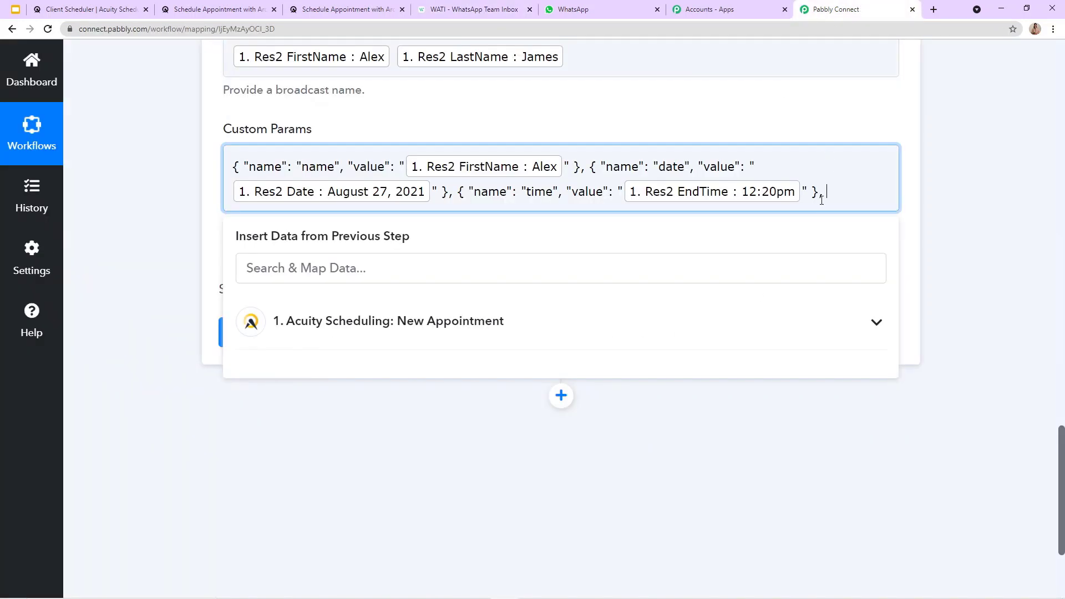
{"action": "key", "text": "ctrl+v"}
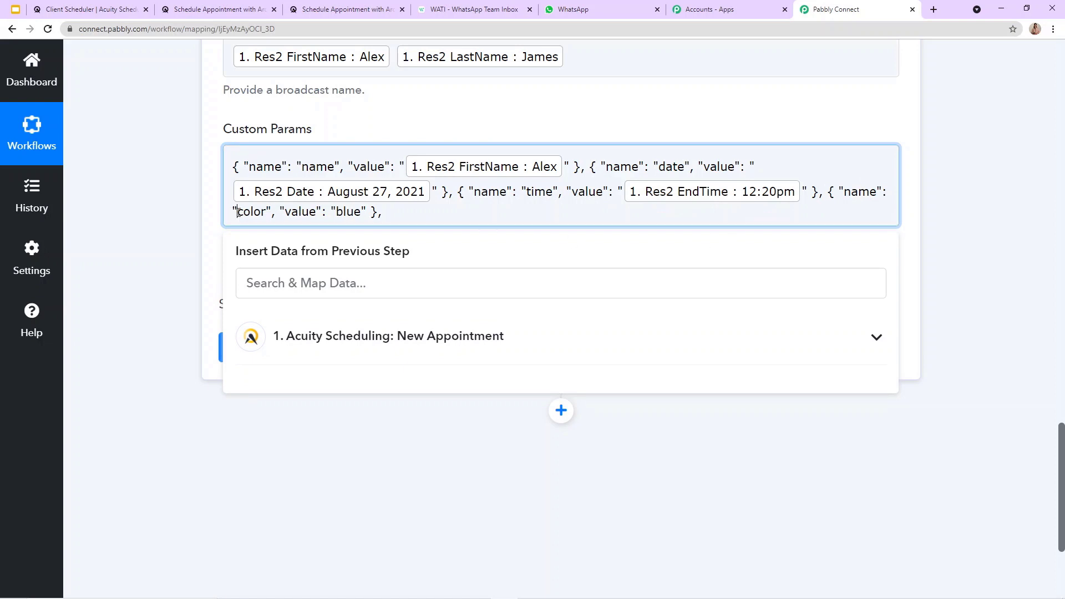
{"action": "left_click_drag", "start_coordinate": [238, 212], "coordinate": [267, 212]}
{"action": "type", "text": "mee"}
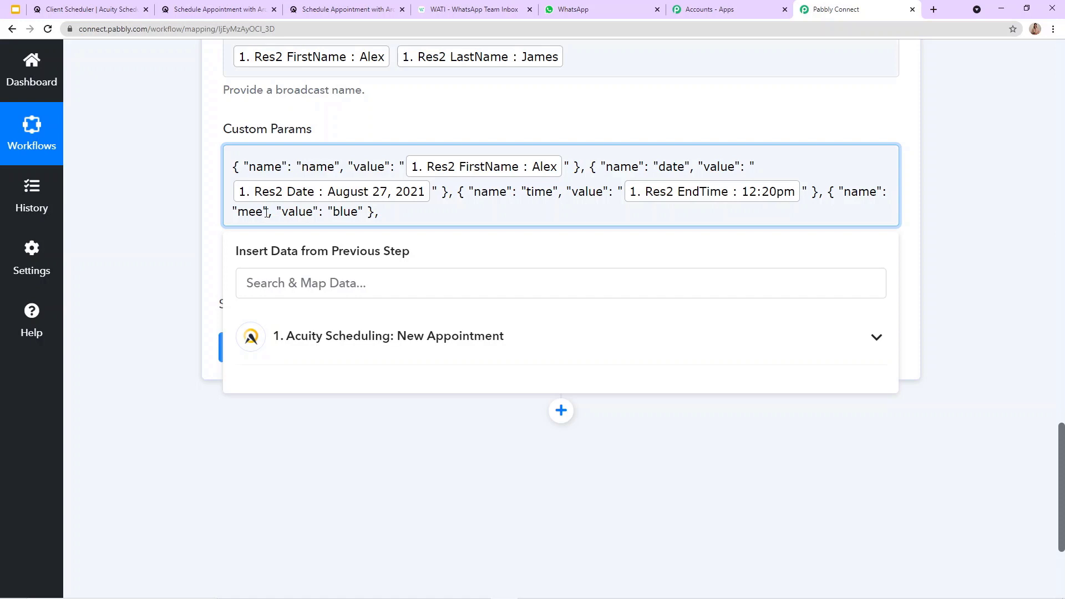
{"action": "type", "text": "ti"}
{"action": "type", "text": "ng"}
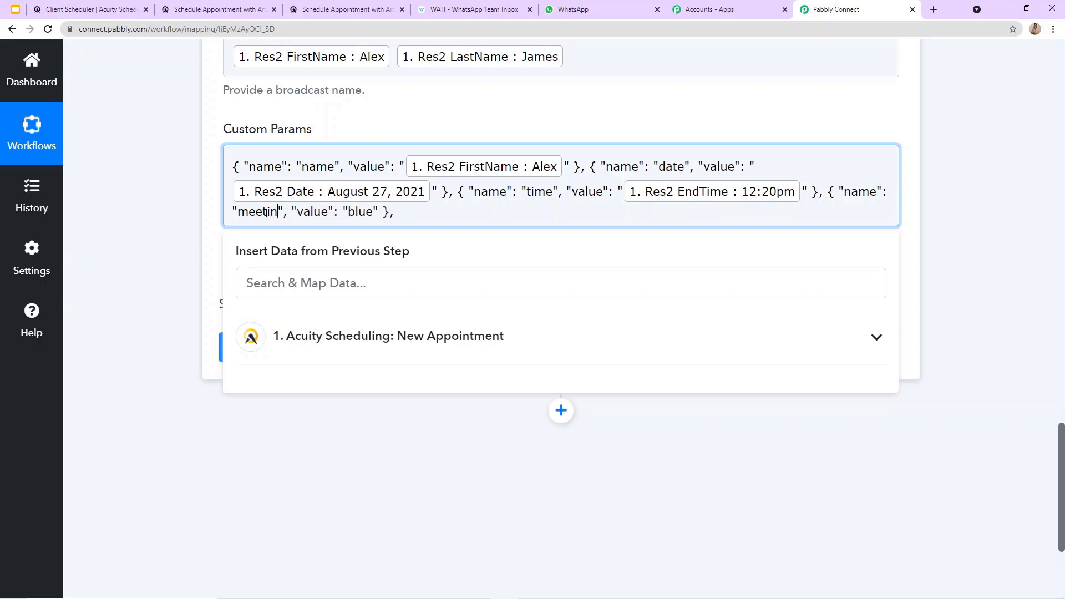
{"action": "type", "text": "_name"}
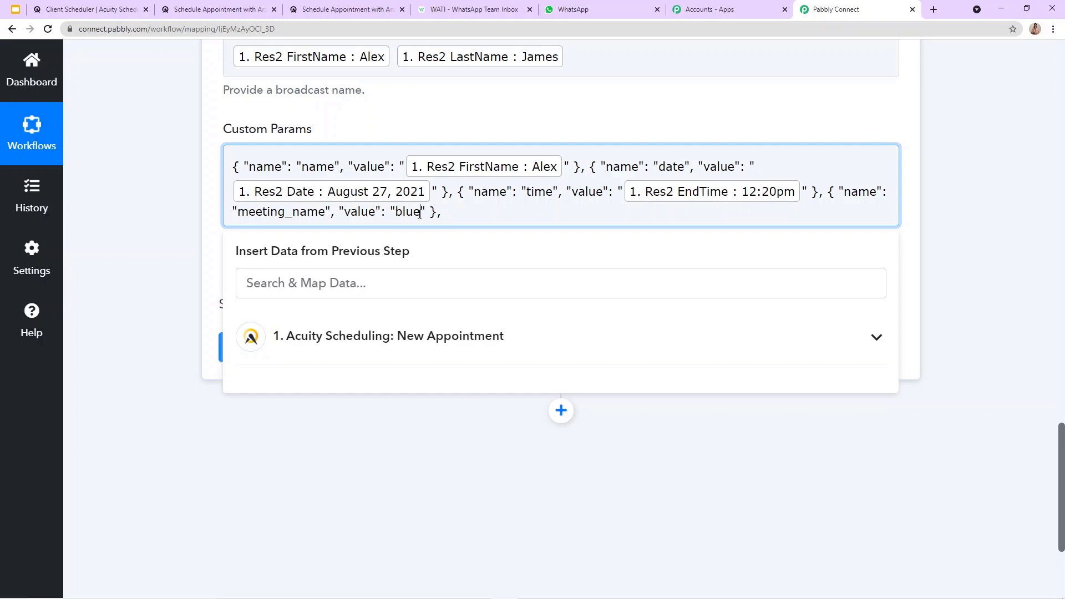
Replace the value blue of the meeting_name object with the mapped Res2 Type from the Acuity Scheduling appointment data
{"action": "key", "text": "BackSpace"}
{"action": "key", "text": "BackSpace"}
{"action": "key", "text": "BackSpace"}
{"action": "key", "text": "BackSpace"}
{"action": "left_click", "coordinate": [397, 335]}
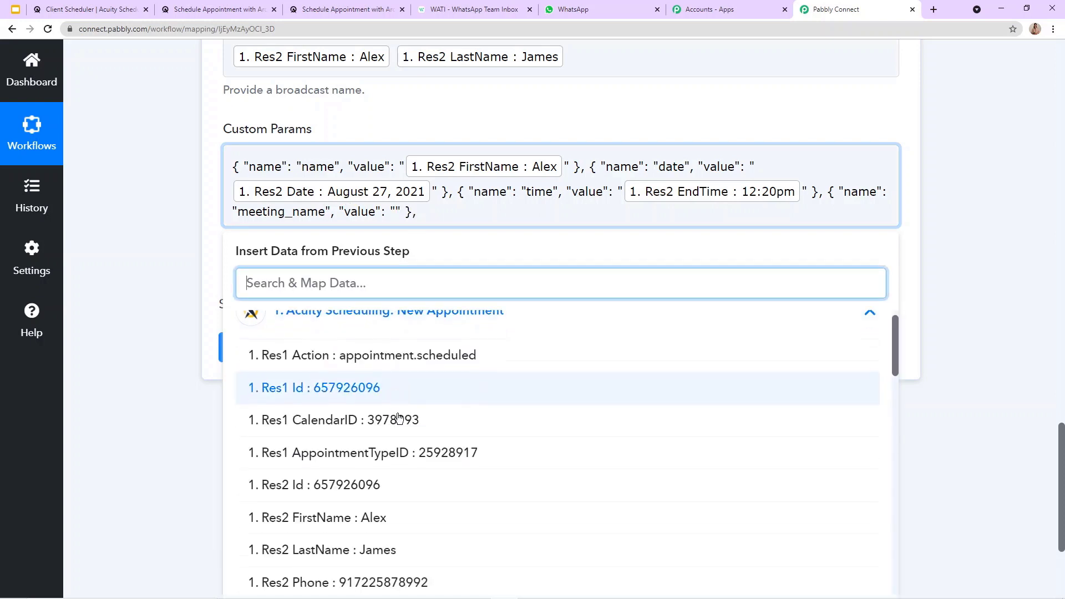
{"action": "scroll", "coordinate": [399, 419], "scroll_direction": "down", "scroll_amount": 10}
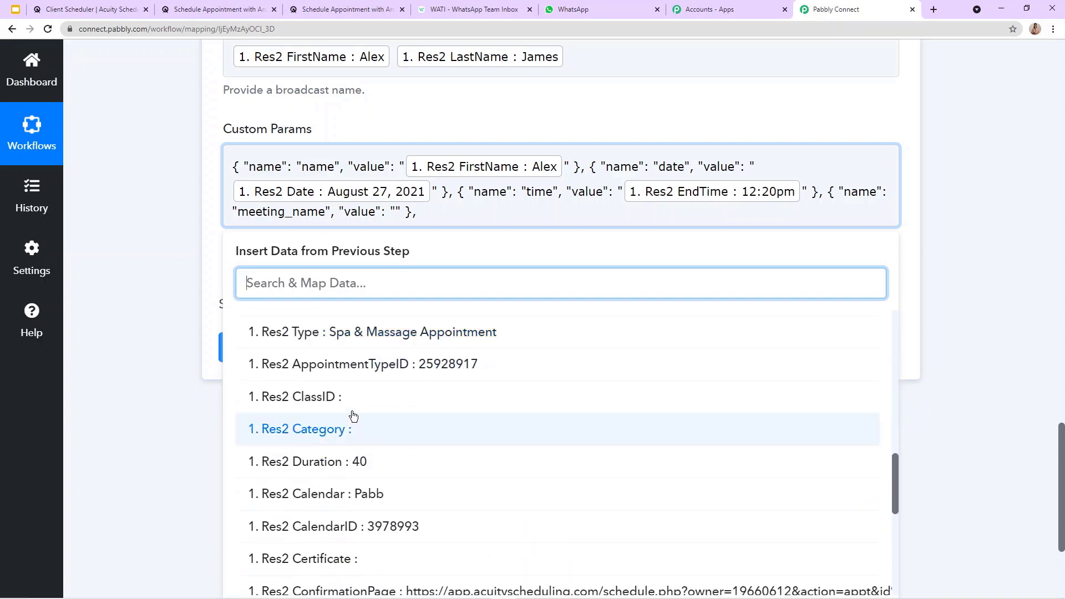
{"action": "left_click", "coordinate": [379, 331]}
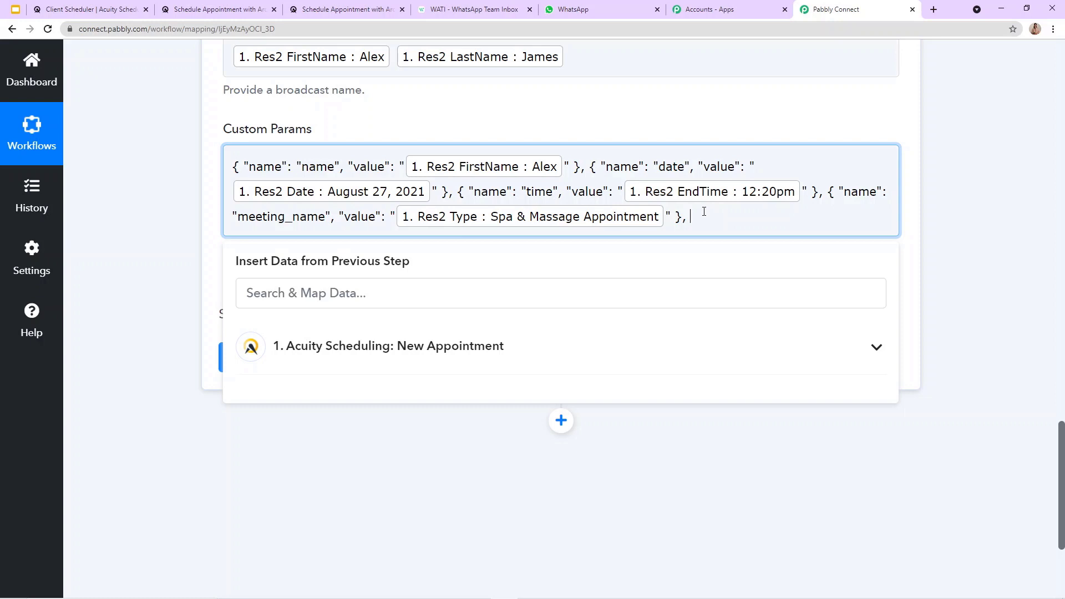
Append a fifth sample color/blue object to Custom Params, check the remaining template variables in WATI and return to Pabbly Connect
{"action": "type", "text": "{ \"name\": \"color\", \"value\": \"blue\" },"}
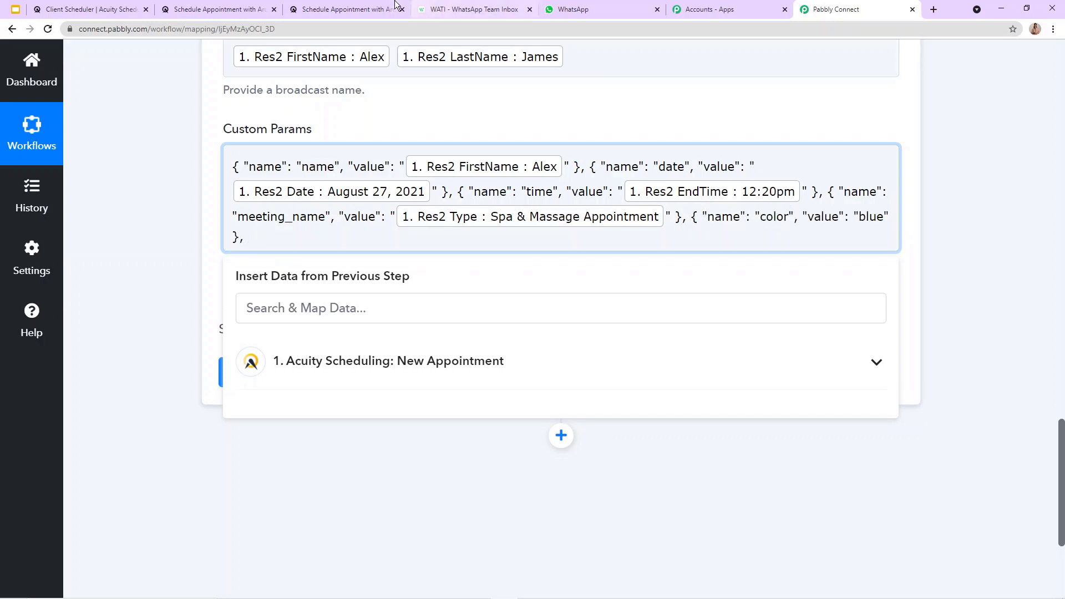
{"action": "left_click", "coordinate": [454, 9]}
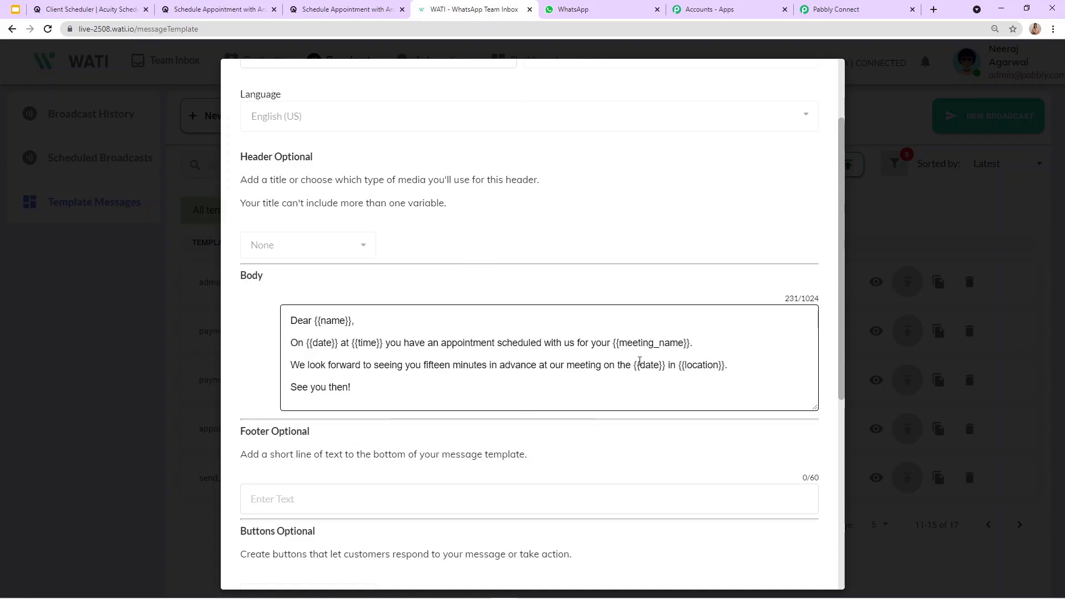
{"action": "left_click_drag", "start_coordinate": [634, 365], "coordinate": [665, 366]}
{"action": "left_click", "coordinate": [836, 10]}
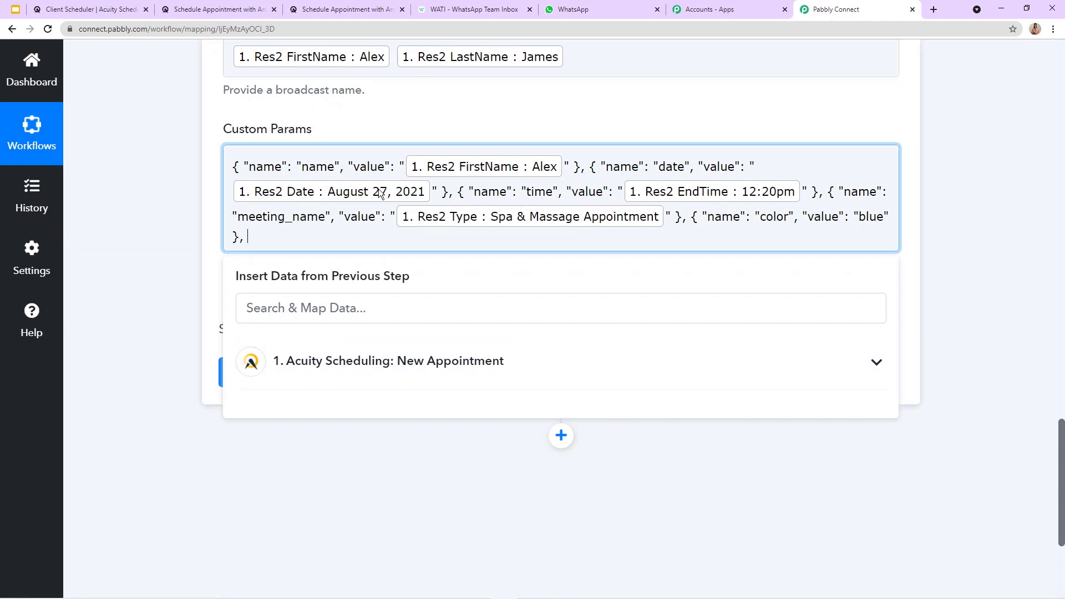
Check the location variable in the WATI template, then rename color to location in the fifth Custom Params object in Pabbly Connect
{"action": "left_click", "coordinate": [488, 10]}
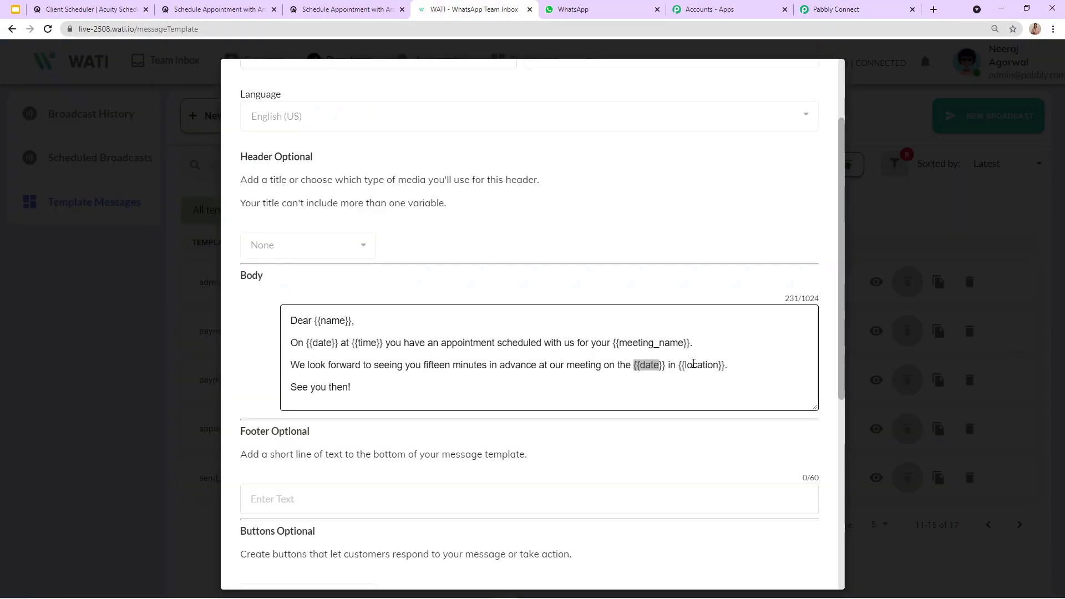
{"action": "left_click", "coordinate": [836, 9]}
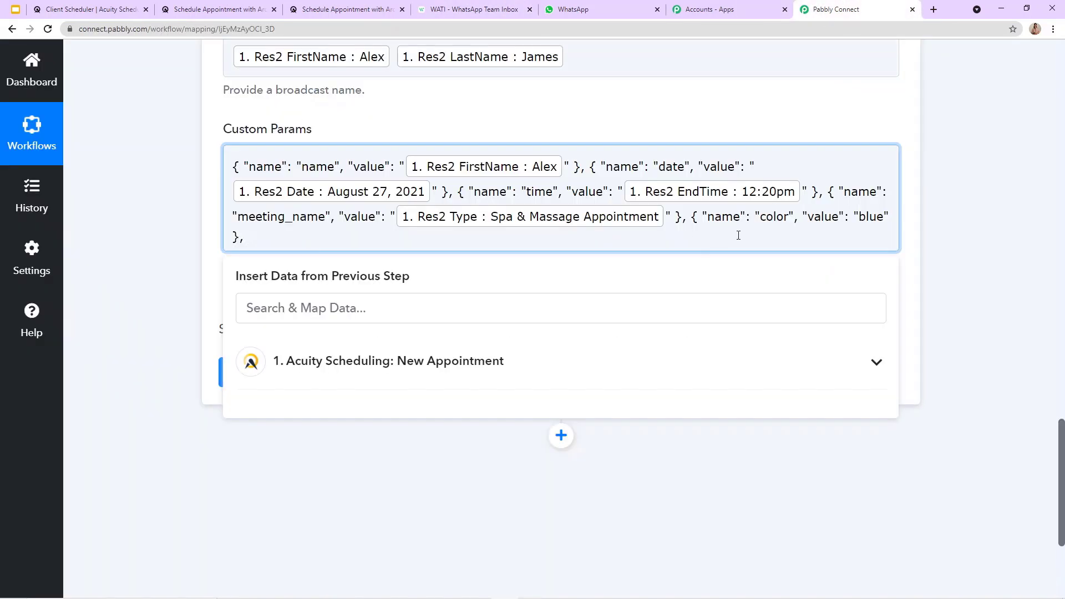
{"action": "left_click_drag", "start_coordinate": [760, 217], "coordinate": [790, 224]}
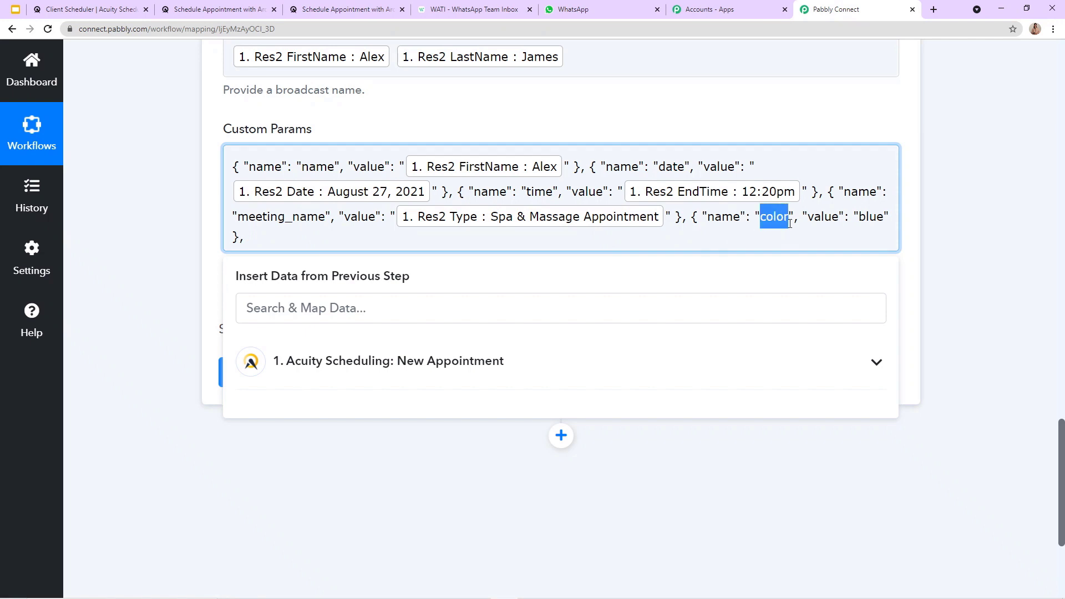
{"action": "type", "text": "lo"}
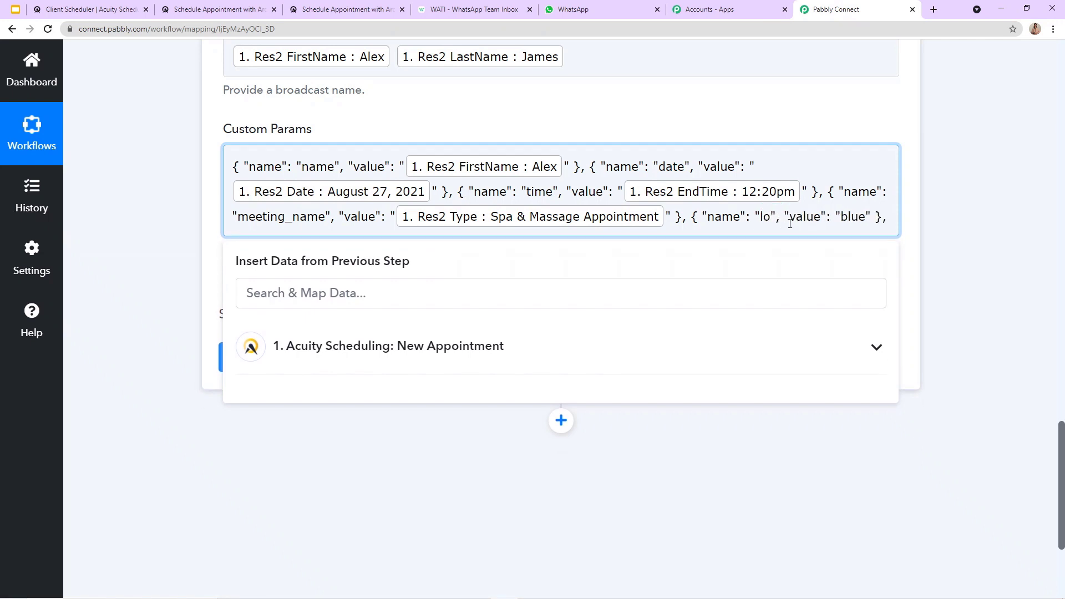
{"action": "type", "text": "catio"}
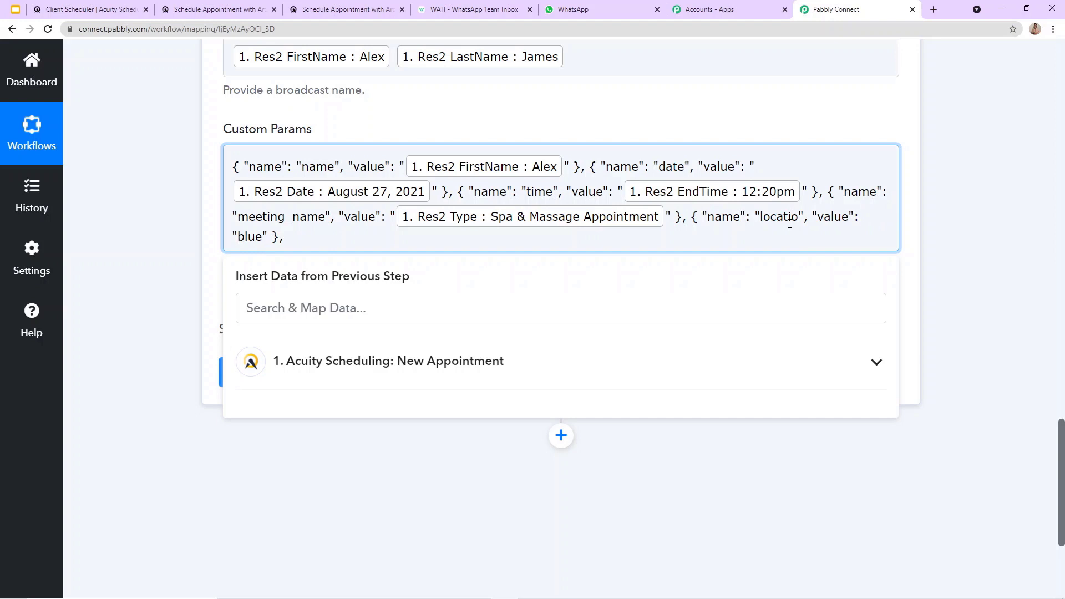
{"action": "type", "text": "n"}
Replace the value blue of the location object with the mapped Res2 Location from the Acuity Scheduling appointment data
{"action": "left_click_drag", "start_coordinate": [238, 236], "coordinate": [261, 240]}
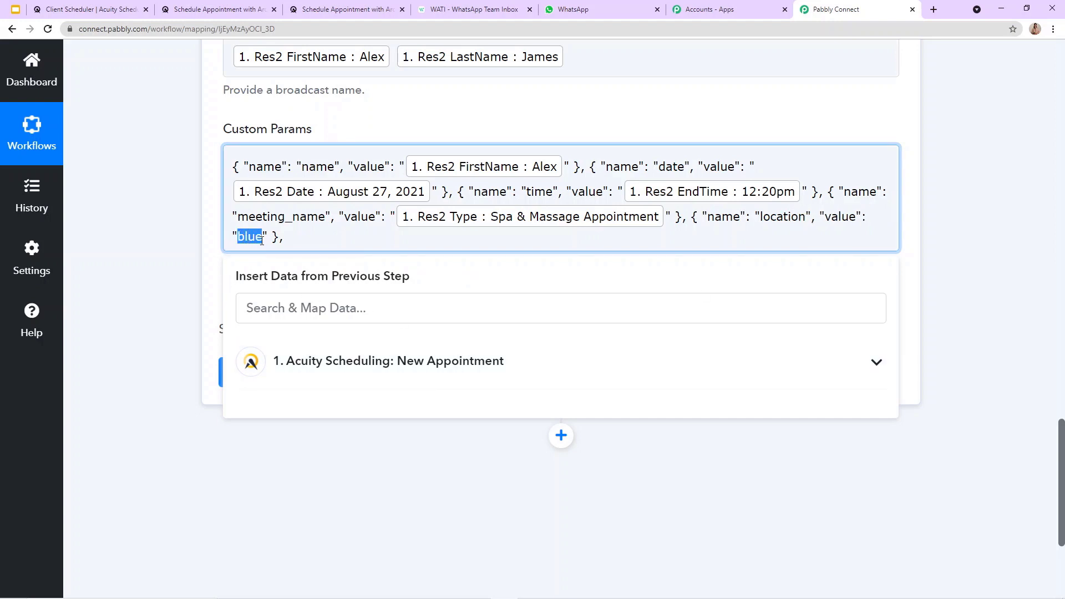
{"action": "key", "text": "BackSpace"}
{"action": "left_click", "coordinate": [388, 369]}
{"action": "scroll", "coordinate": [394, 488], "scroll_direction": "down", "scroll_amount": 5}
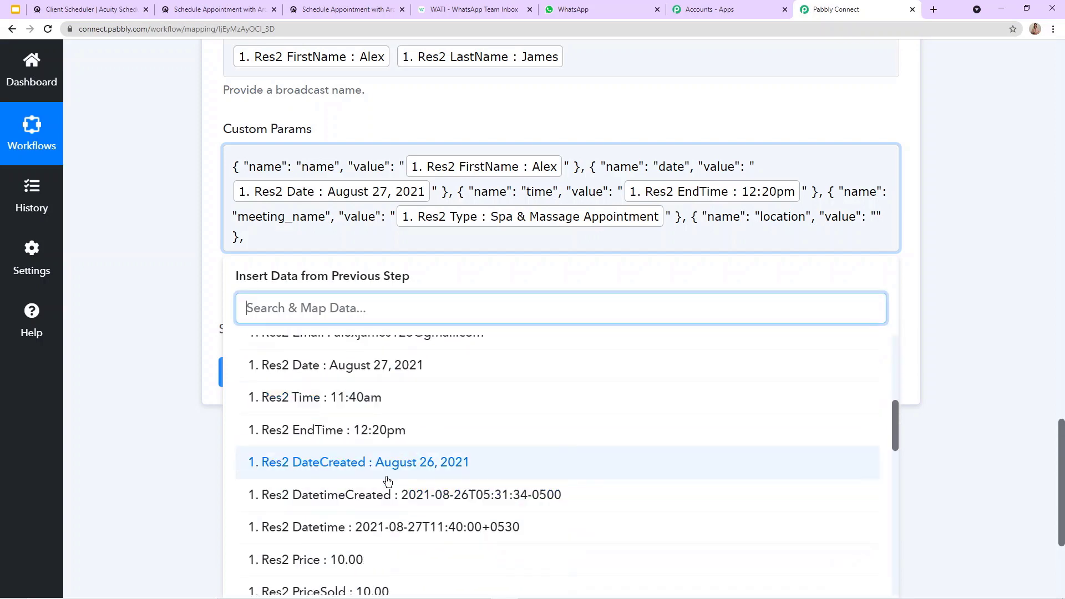
{"action": "scroll", "coordinate": [387, 480], "scroll_direction": "down", "scroll_amount": 10}
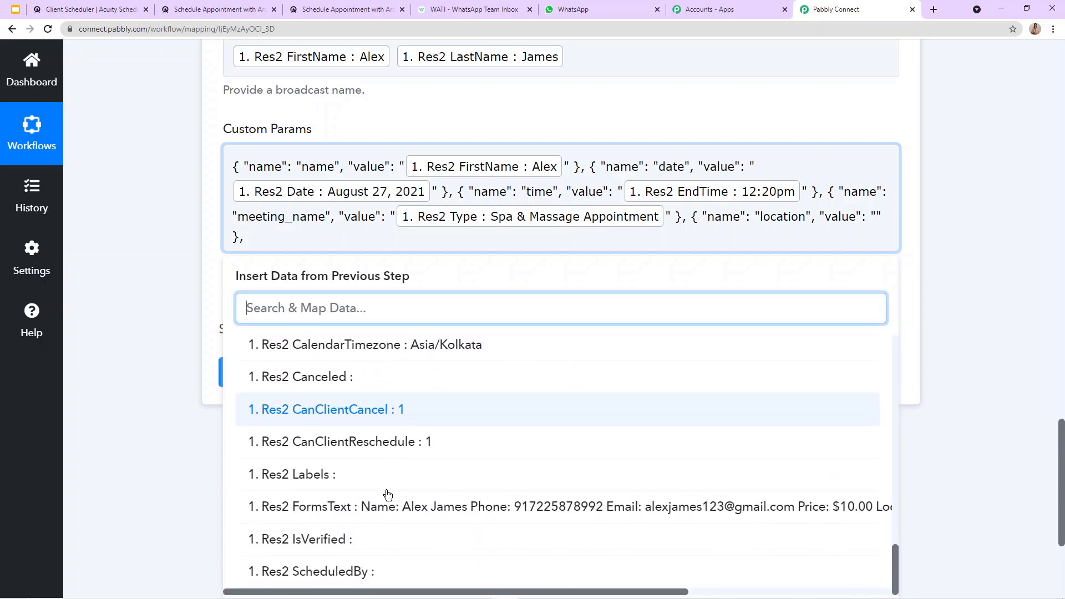
{"action": "scroll", "coordinate": [394, 488], "scroll_direction": "up", "scroll_amount": 6}
{"action": "scroll", "coordinate": [383, 471], "scroll_direction": "down", "scroll_amount": 2}
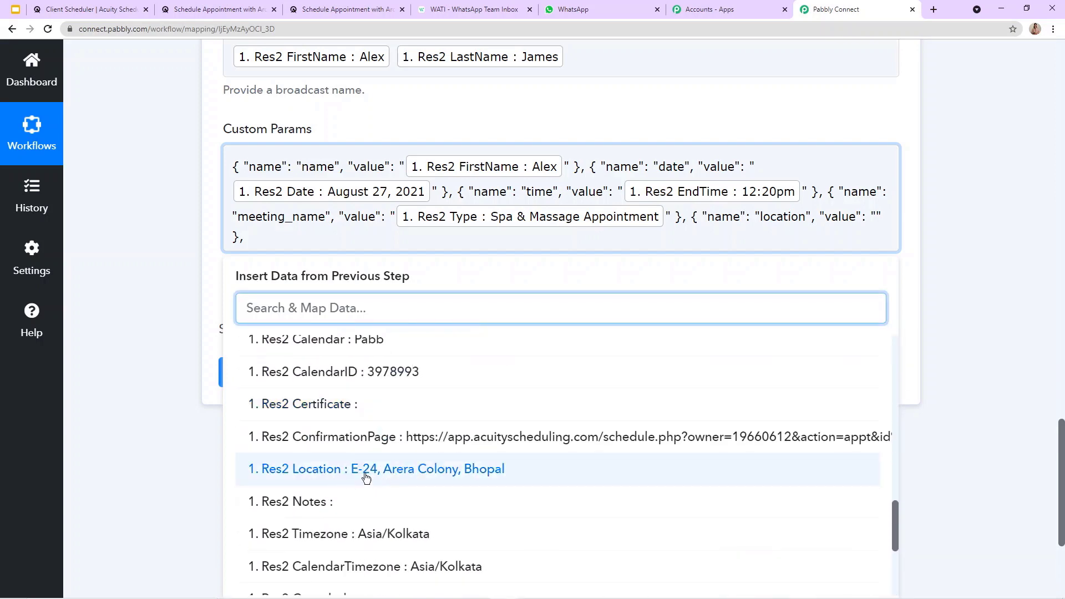
{"action": "left_click", "coordinate": [486, 478]}
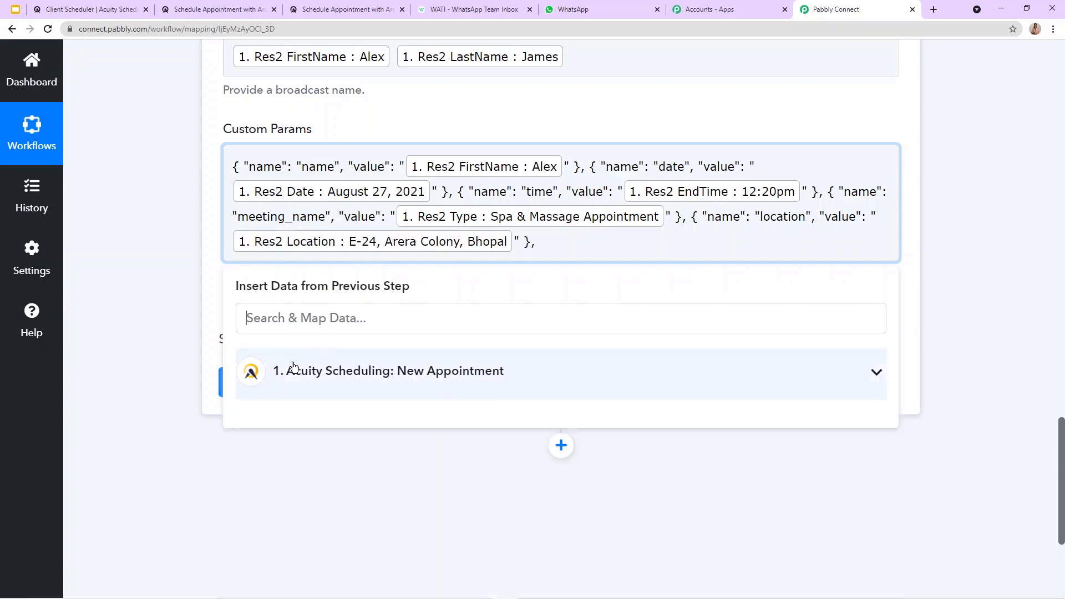
{"action": "left_click", "coordinate": [154, 239]}
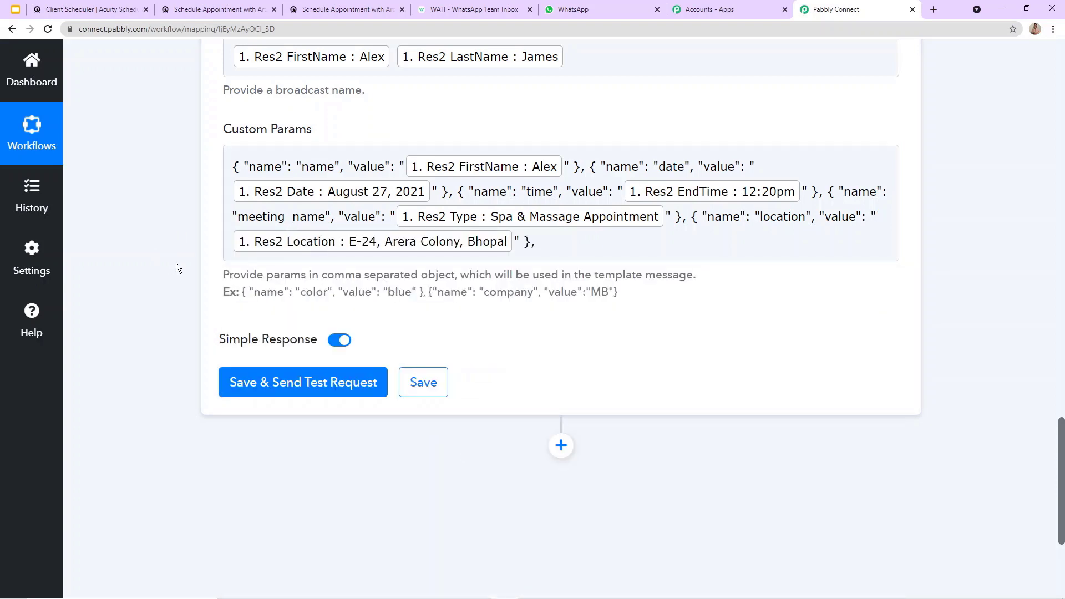
Compare the mapped fields with the WATI template, then save the Send Template Message action and send a test request from Pabbly Connect
{"action": "scroll", "coordinate": [379, 311], "scroll_direction": "up", "scroll_amount": 6}
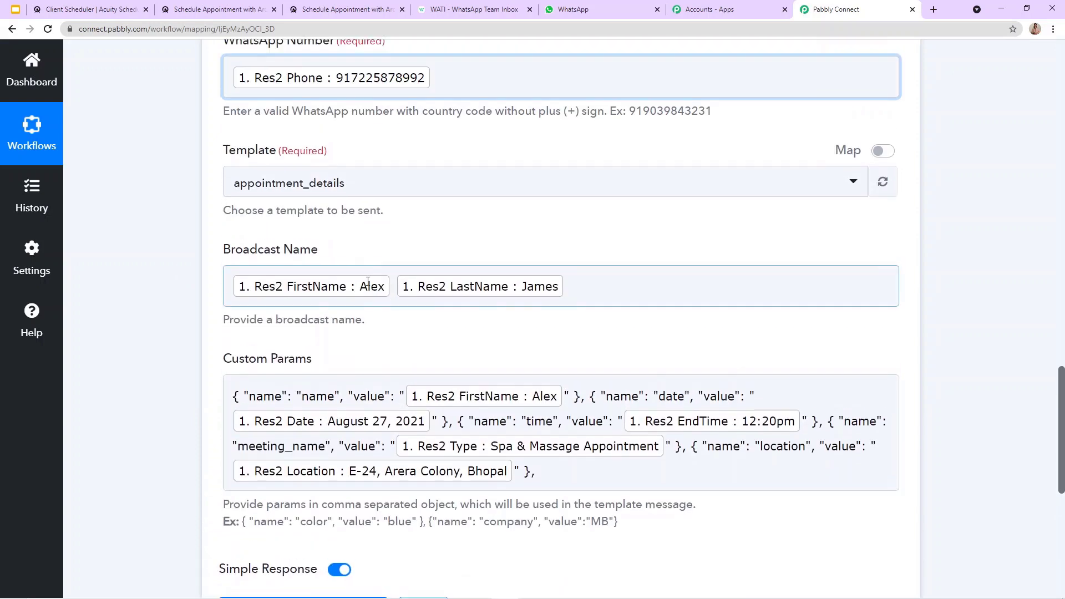
{"action": "scroll", "coordinate": [379, 311], "scroll_direction": "down", "scroll_amount": 2}
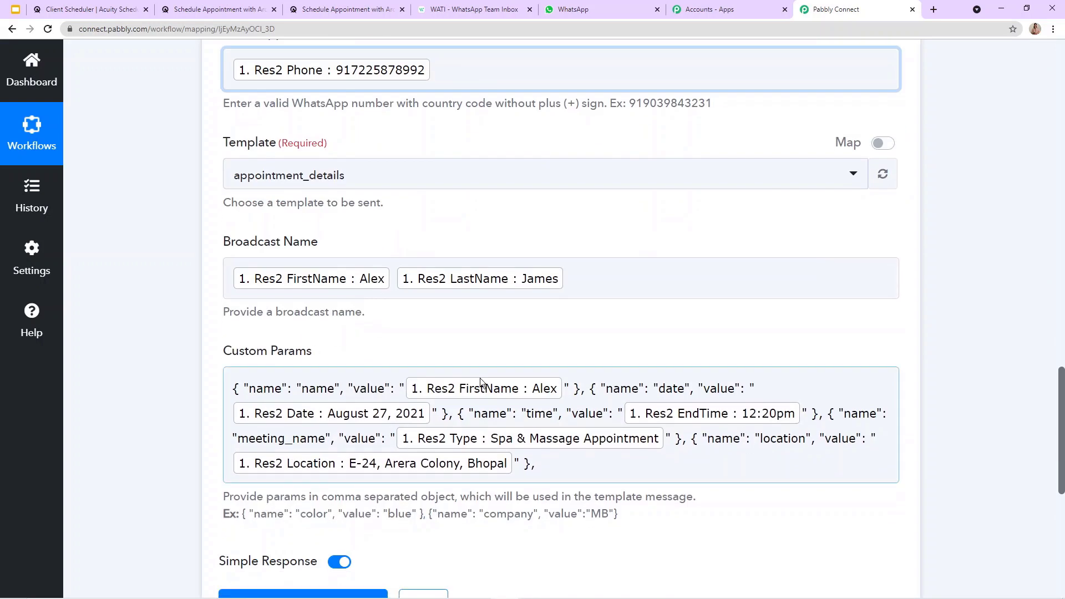
{"action": "scroll", "coordinate": [485, 382], "scroll_direction": "down", "scroll_amount": 2}
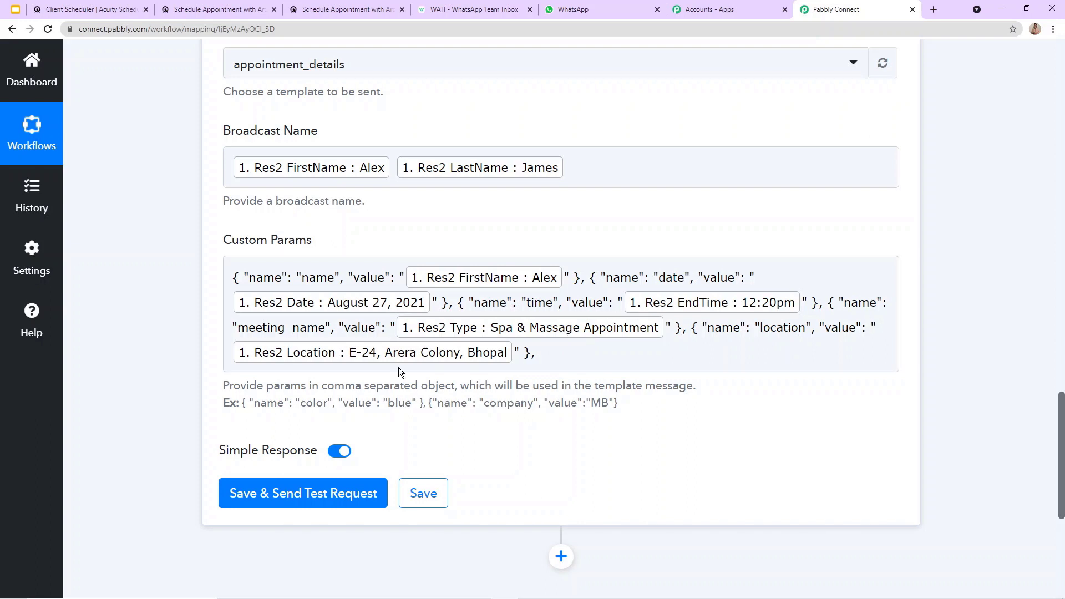
{"action": "left_click", "coordinate": [445, 8]}
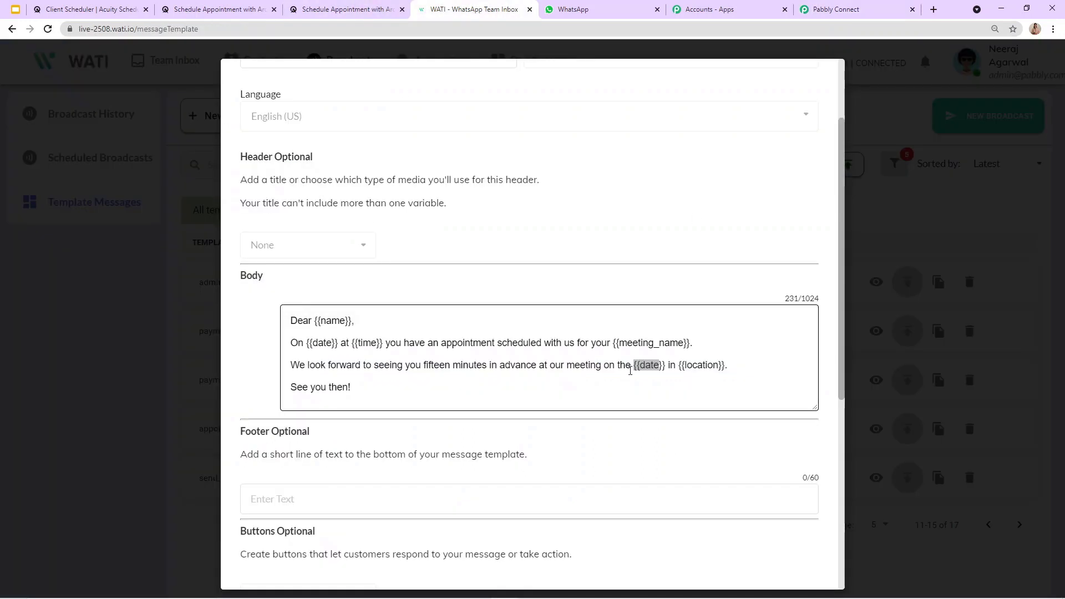
{"action": "left_click", "coordinate": [855, 6]}
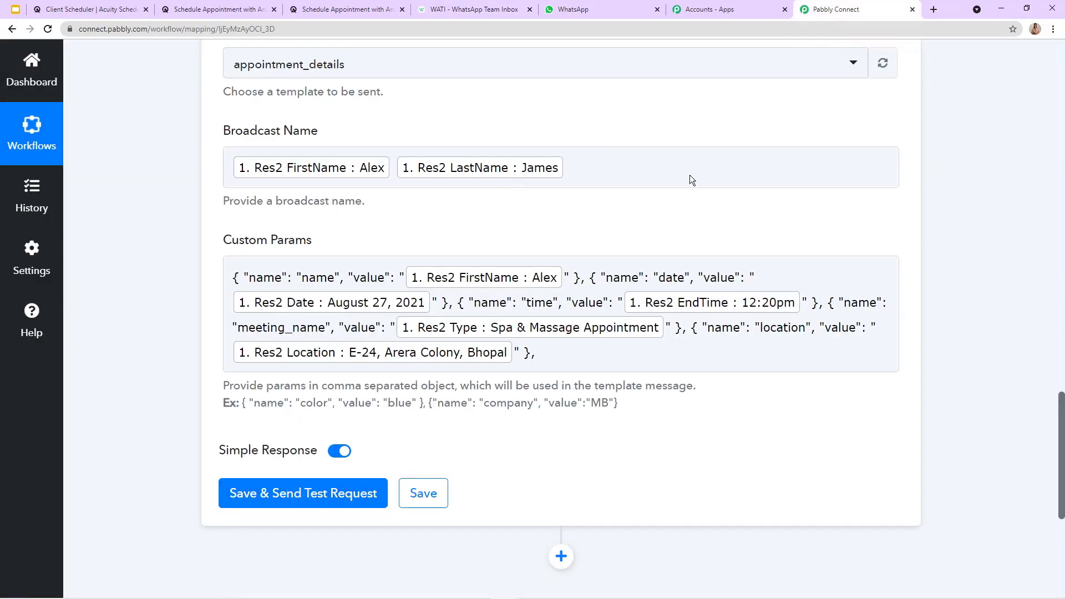
{"action": "left_click", "coordinate": [276, 494]}
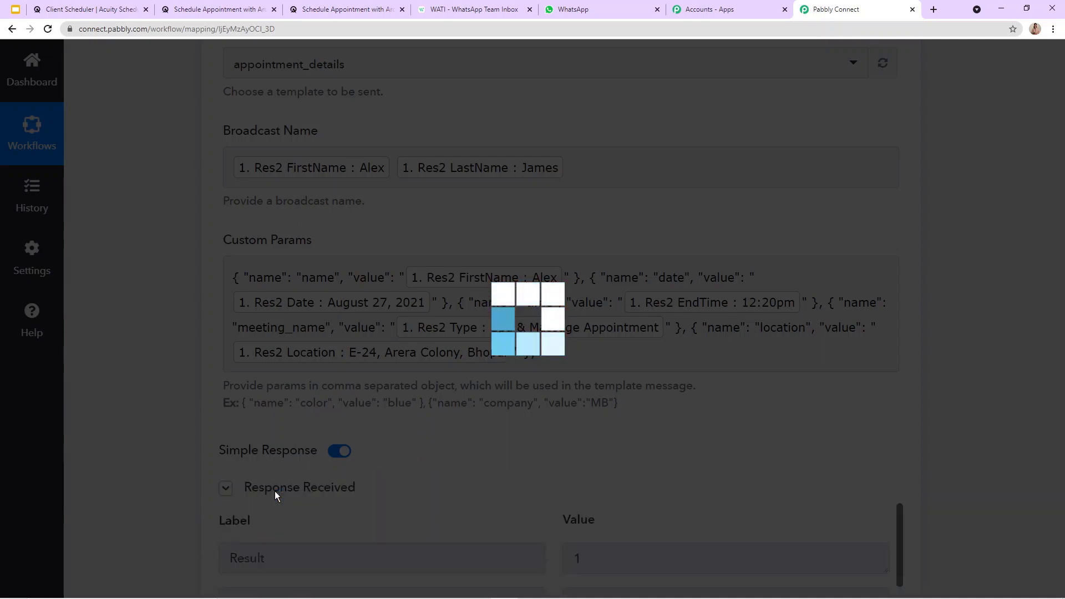
Examine the test response parameters, check the delivered appointment message in WhatsApp and return to Pabbly Connect
{"action": "scroll", "coordinate": [341, 489], "scroll_direction": "down", "scroll_amount": 2}
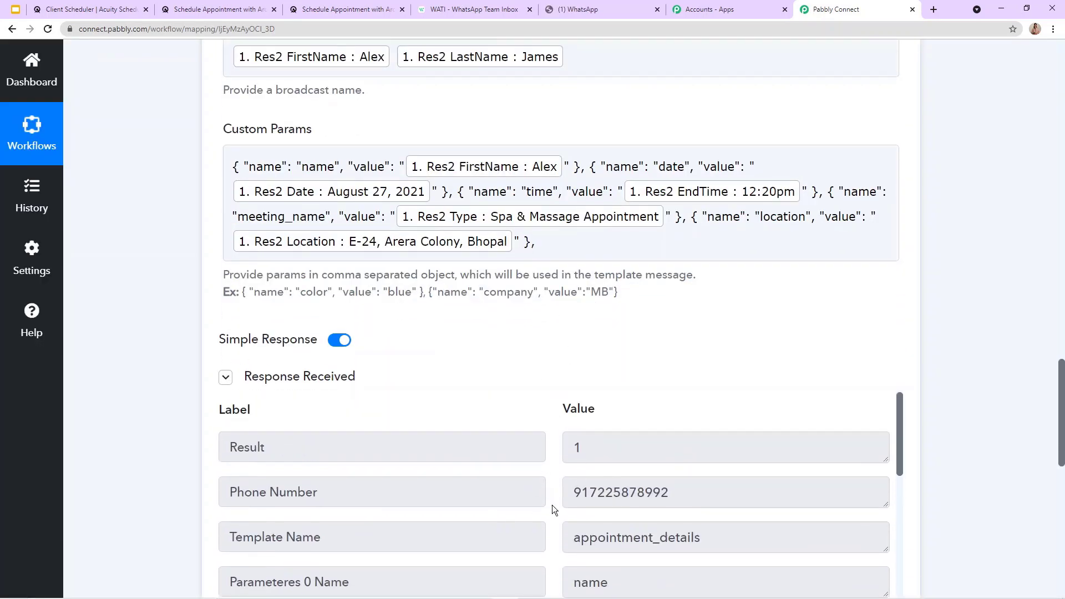
{"action": "scroll", "coordinate": [561, 489], "scroll_direction": "down", "scroll_amount": 4}
{"action": "scroll", "coordinate": [560, 488], "scroll_direction": "up", "scroll_amount": 4}
{"action": "scroll", "coordinate": [756, 133], "scroll_direction": "down", "scroll_amount": 6}
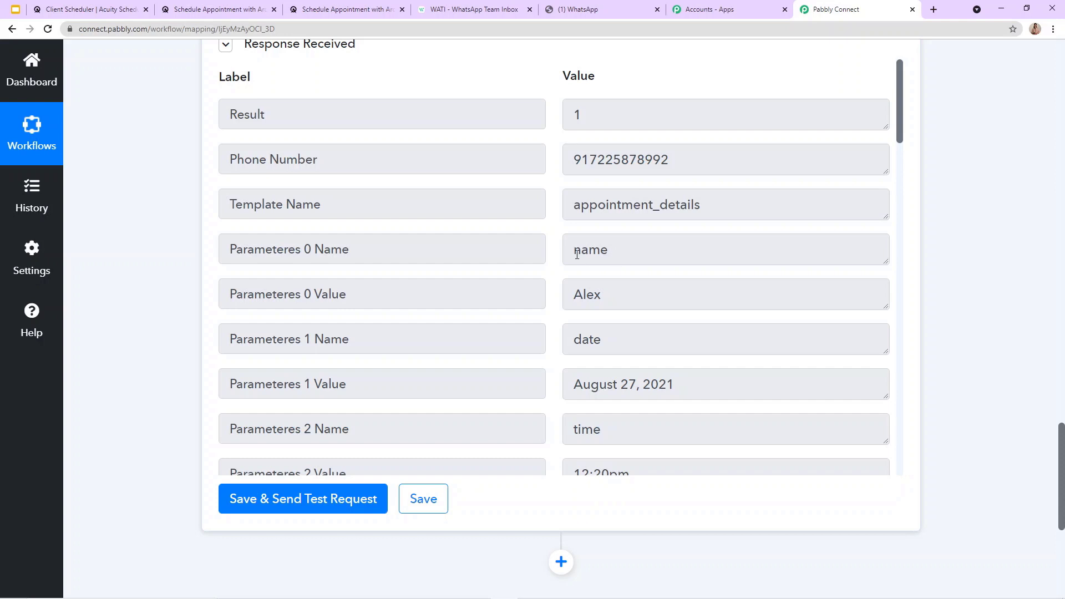
{"action": "left_click", "coordinate": [638, 10]}
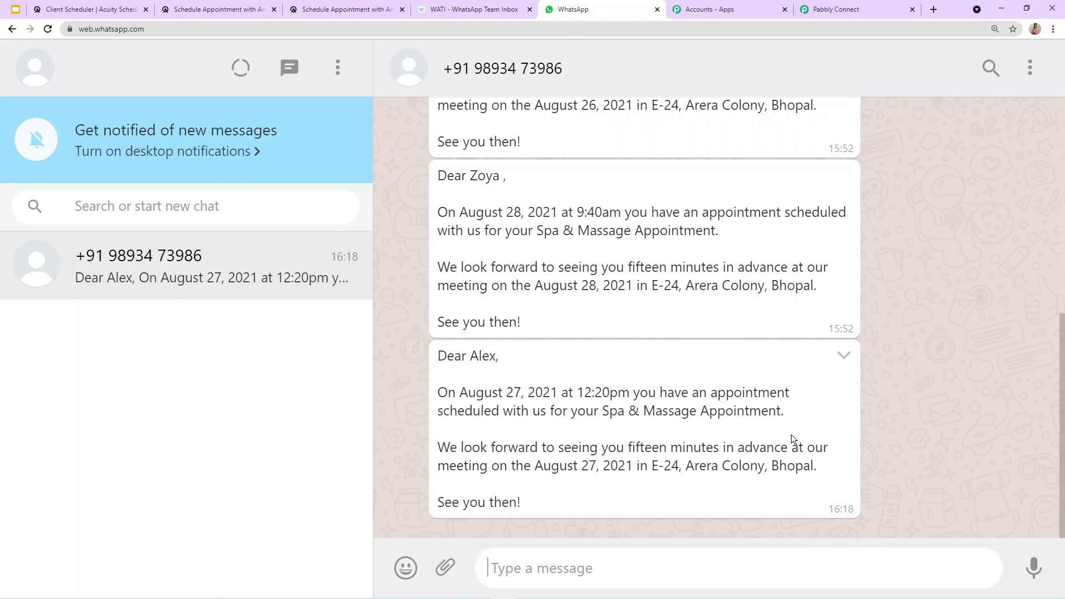
{"action": "left_click", "coordinate": [858, 9]}
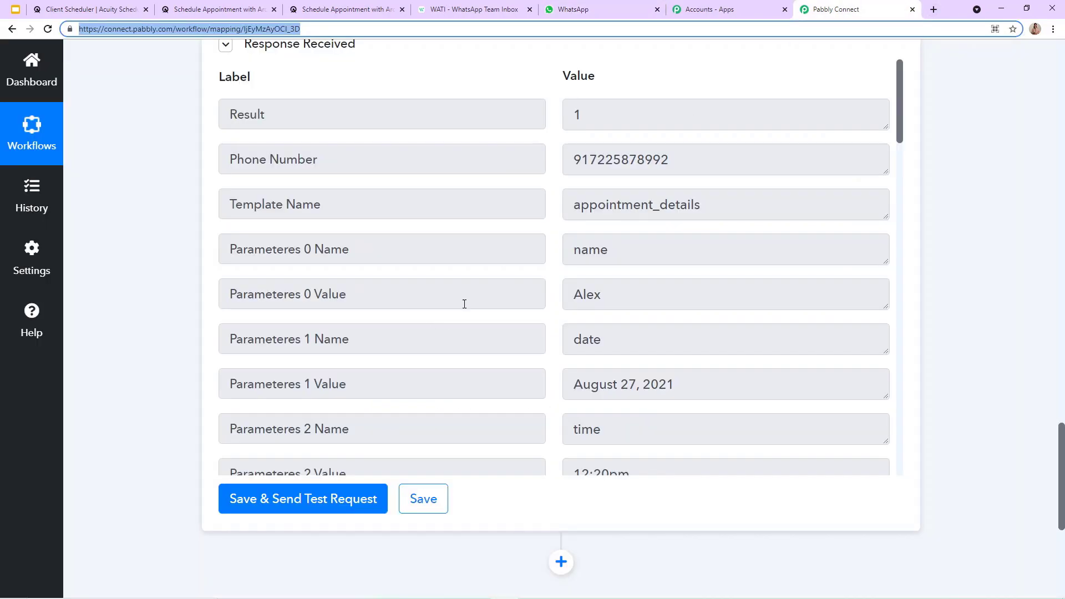
Review the WATI action's phone, template, broadcast name and Custom Params mappings and its response against the WhatsApp message
{"action": "scroll", "coordinate": [397, 366], "scroll_direction": "down", "scroll_amount": 10}
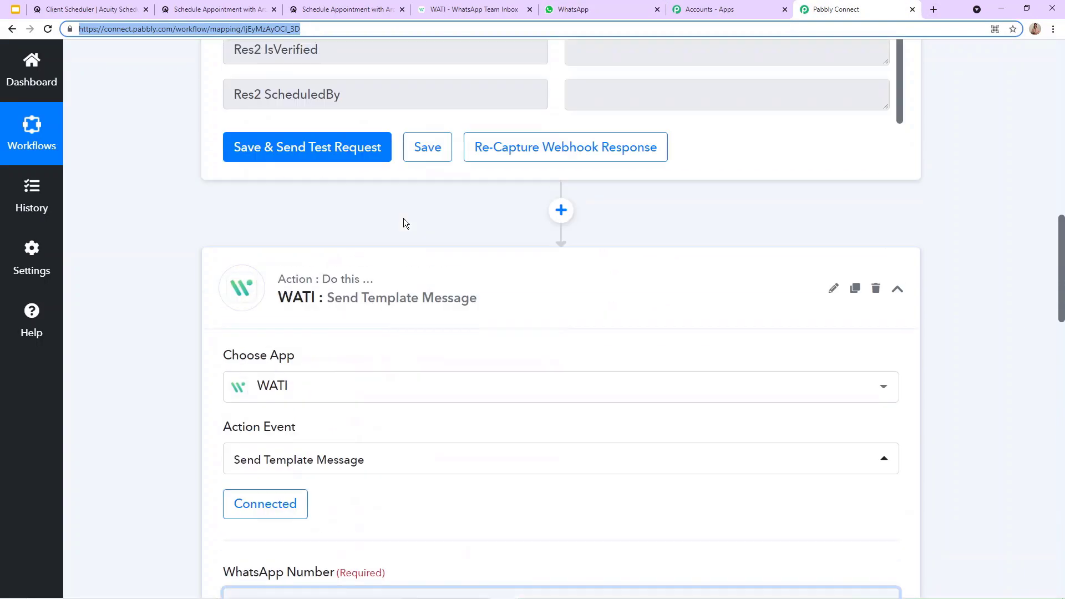
{"action": "scroll", "coordinate": [355, 235], "scroll_direction": "down", "scroll_amount": 15}
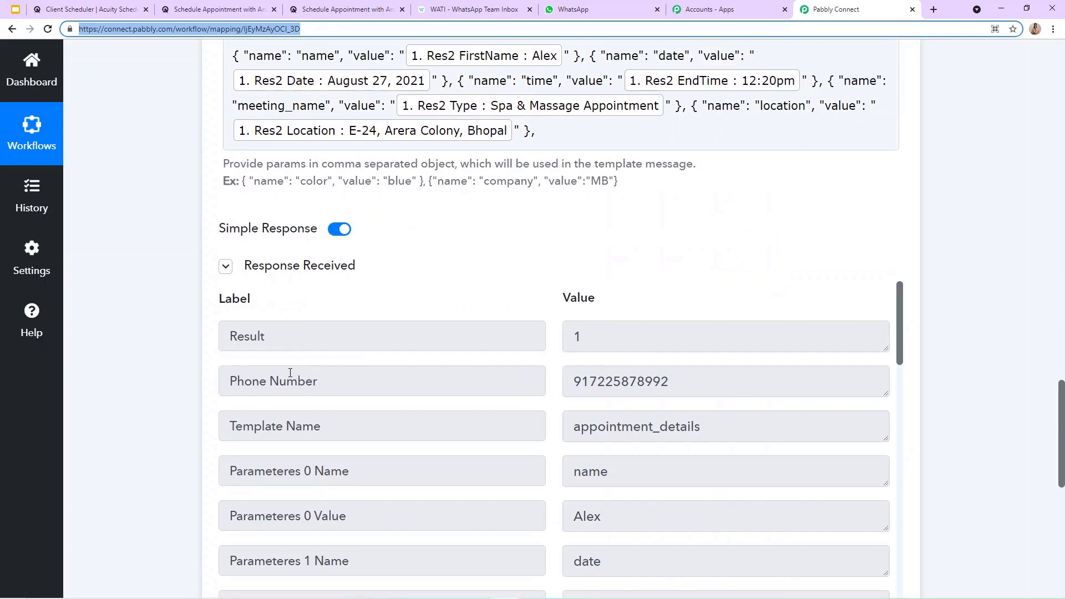
{"action": "scroll", "coordinate": [290, 373], "scroll_direction": "down", "scroll_amount": 6}
{"action": "left_click", "coordinate": [611, 9]}
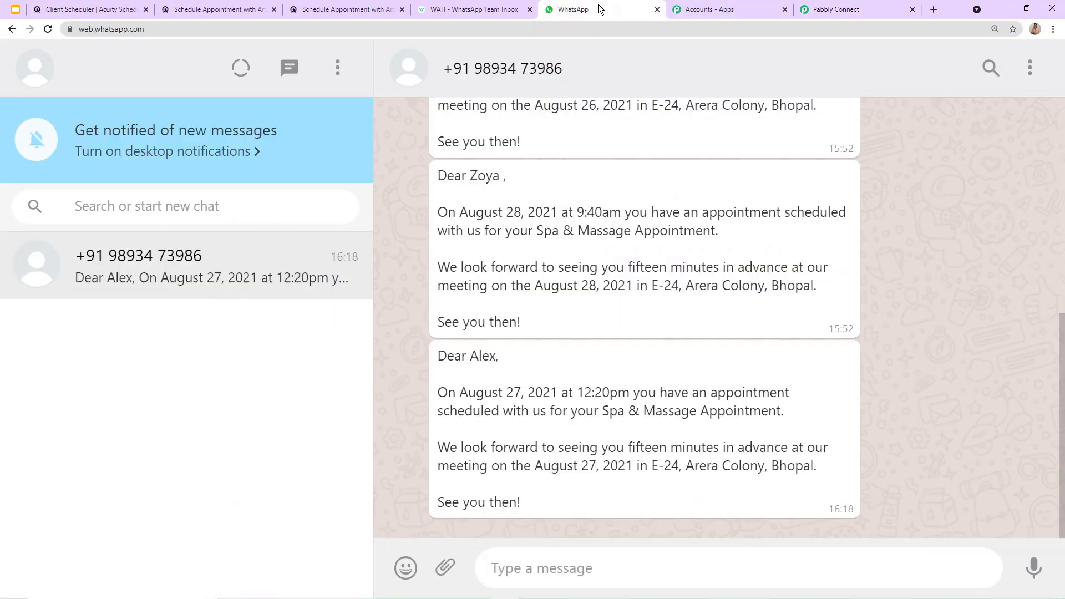
{"action": "left_click", "coordinate": [821, 10]}
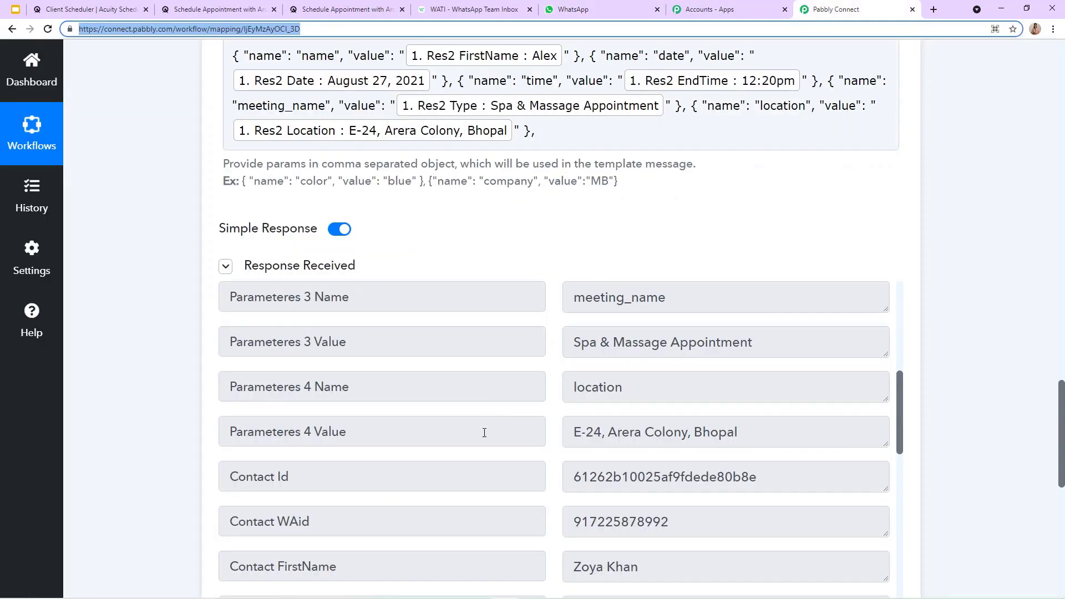
{"action": "scroll", "coordinate": [484, 438], "scroll_direction": "down", "scroll_amount": 6}
{"action": "scroll", "coordinate": [485, 439], "scroll_direction": "down", "scroll_amount": 3}
{"action": "scroll", "coordinate": [444, 333], "scroll_direction": "up", "scroll_amount": 12}
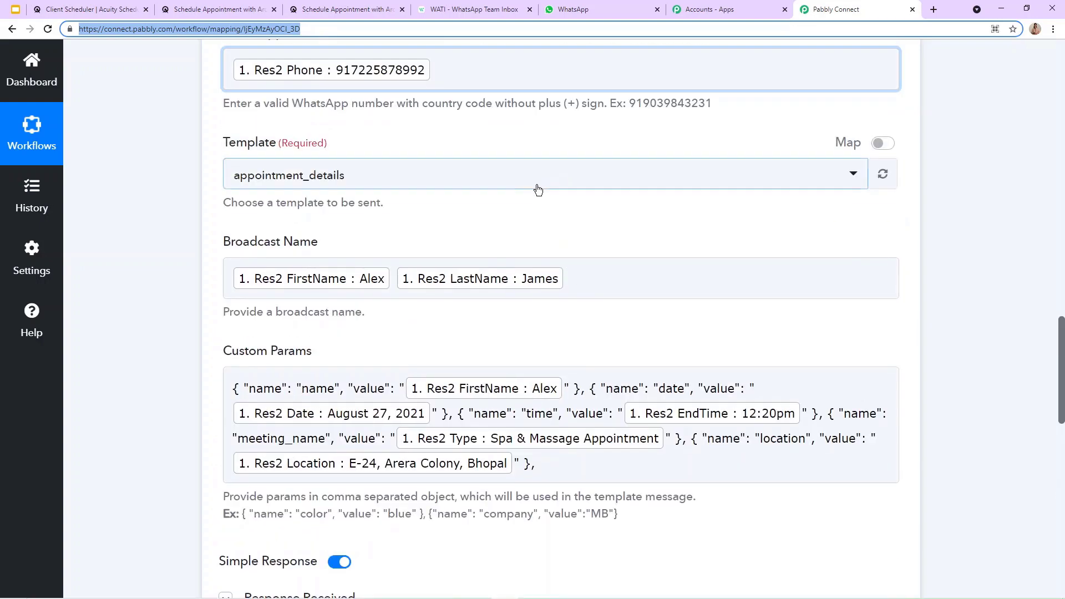
{"action": "scroll", "coordinate": [410, 228], "scroll_direction": "up", "scroll_amount": 5}
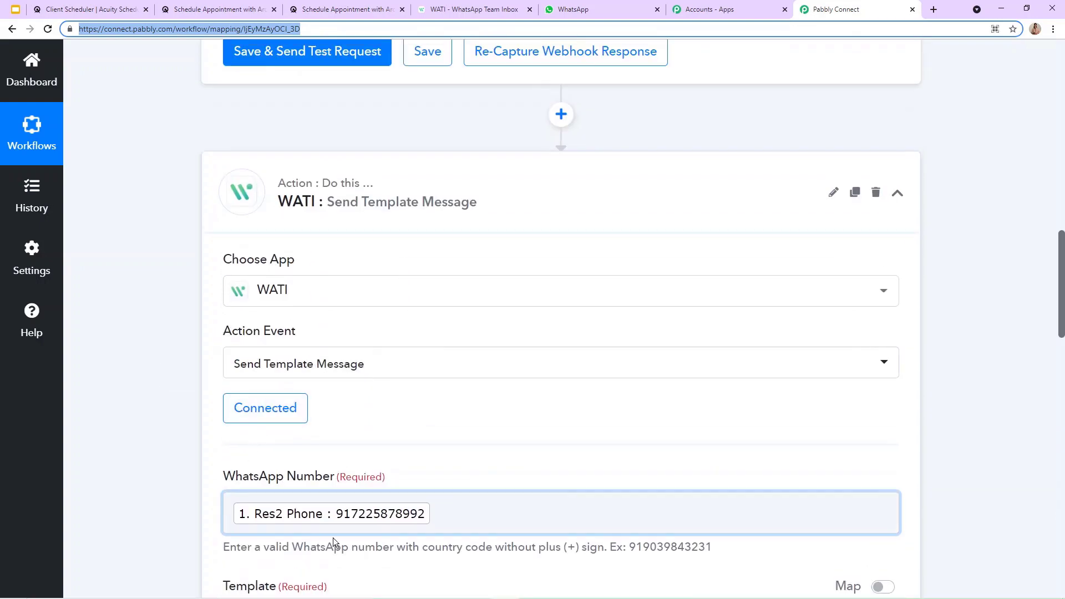
{"action": "scroll", "coordinate": [333, 537], "scroll_direction": "down", "scroll_amount": 2}
{"action": "left_click", "coordinate": [312, 510]}
{"action": "scroll", "coordinate": [312, 511], "scroll_direction": "down", "scroll_amount": 6}
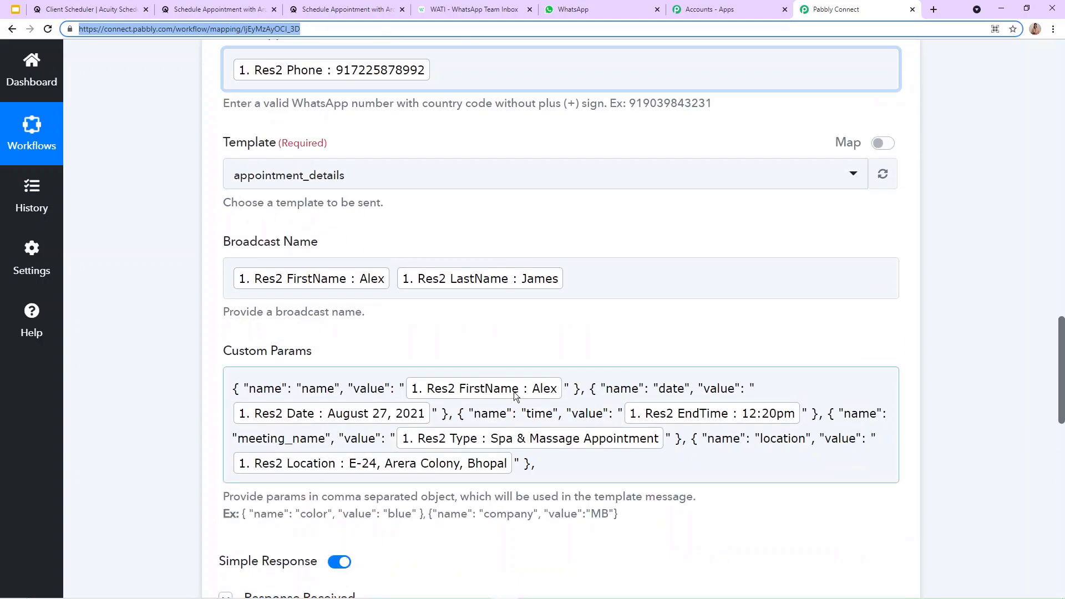
{"action": "scroll", "coordinate": [514, 395], "scroll_direction": "down", "scroll_amount": 4}
{"action": "scroll", "coordinate": [540, 428], "scroll_direction": "up", "scroll_amount": 10}
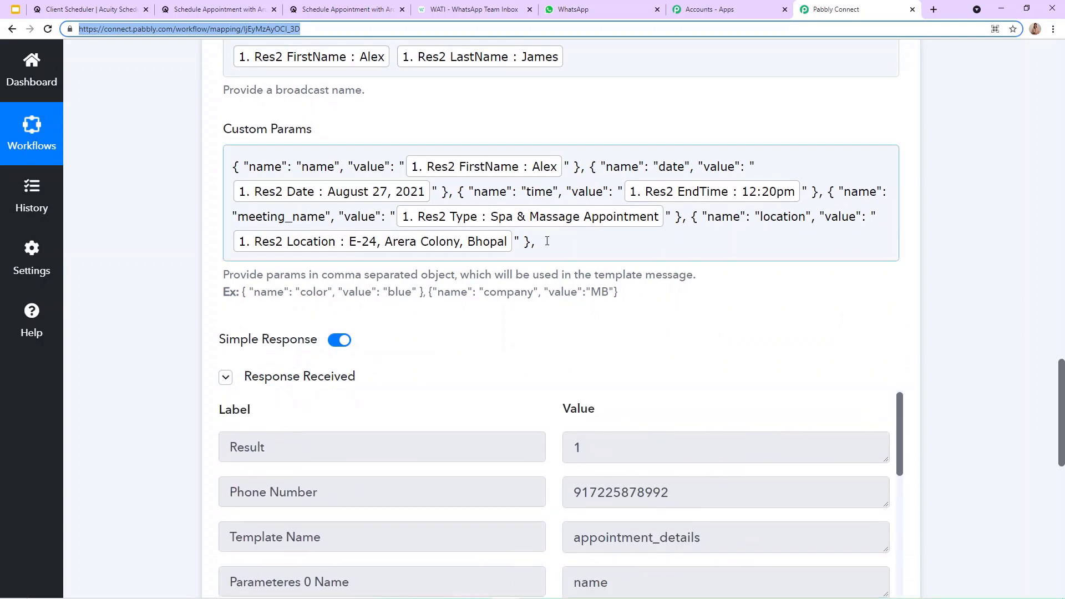
{"action": "scroll", "coordinate": [944, 244], "scroll_direction": "down", "scroll_amount": 6}
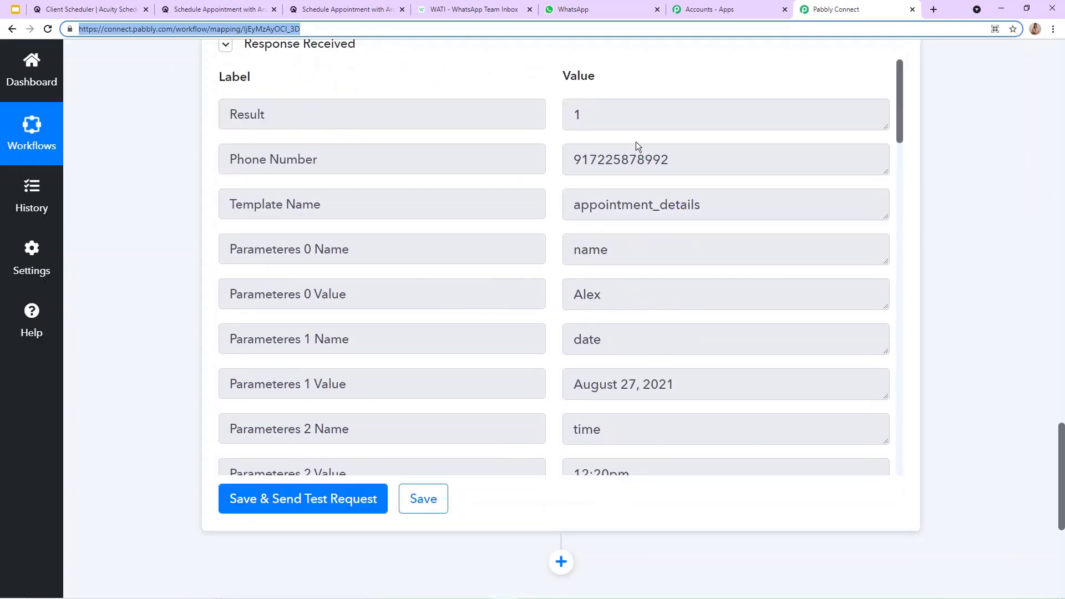
{"action": "left_click", "coordinate": [579, 6]}
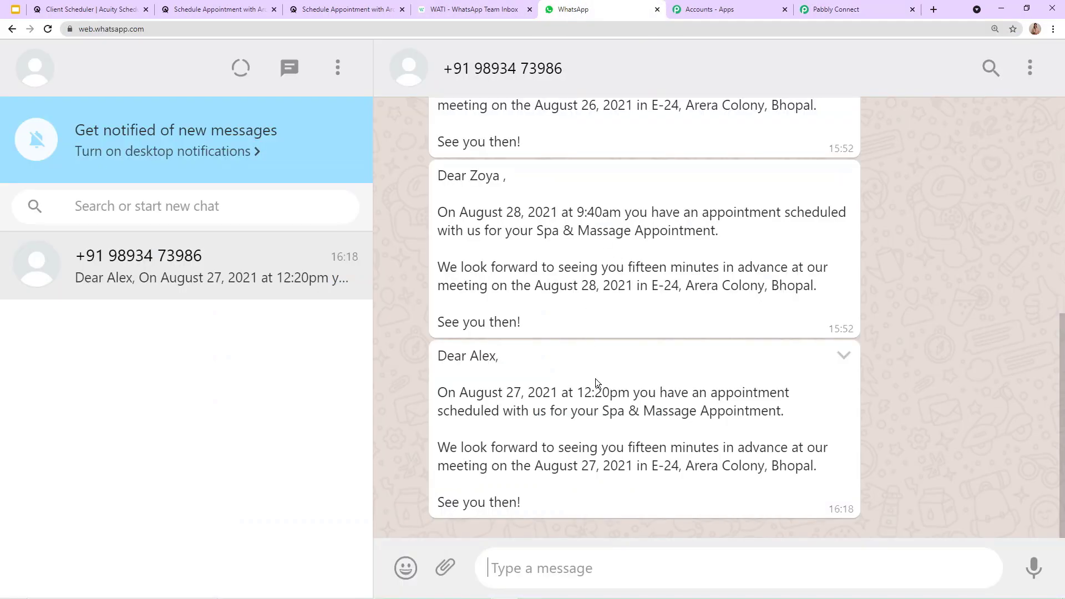
{"action": "left_click", "coordinate": [811, 6]}
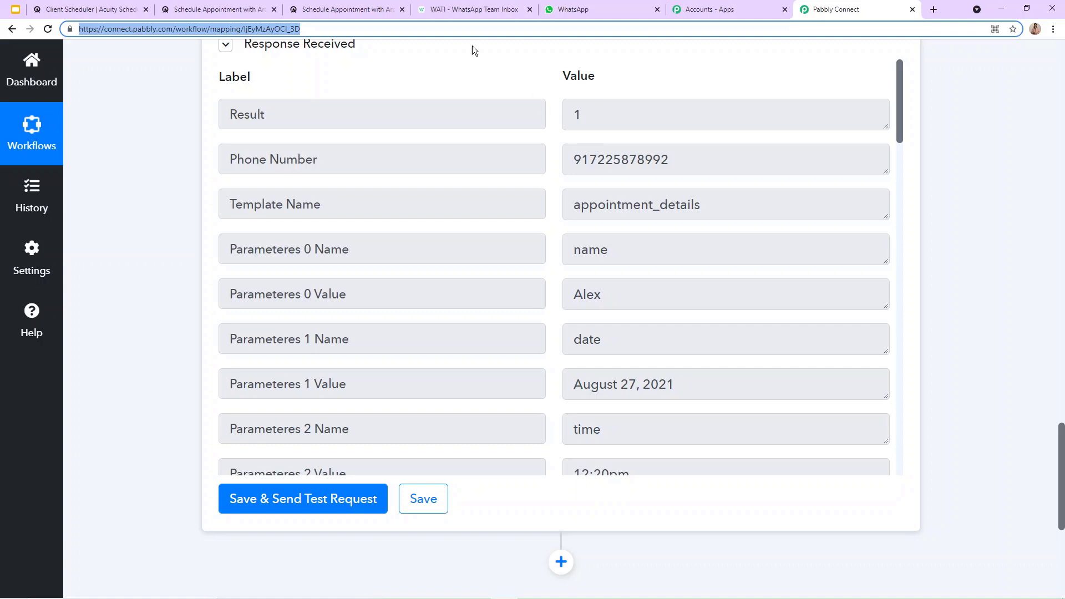
Close the newer Acuity Scheduling confirmation page and start scheduling another appointment from the remaining one
{"action": "left_click", "coordinate": [355, 5]}
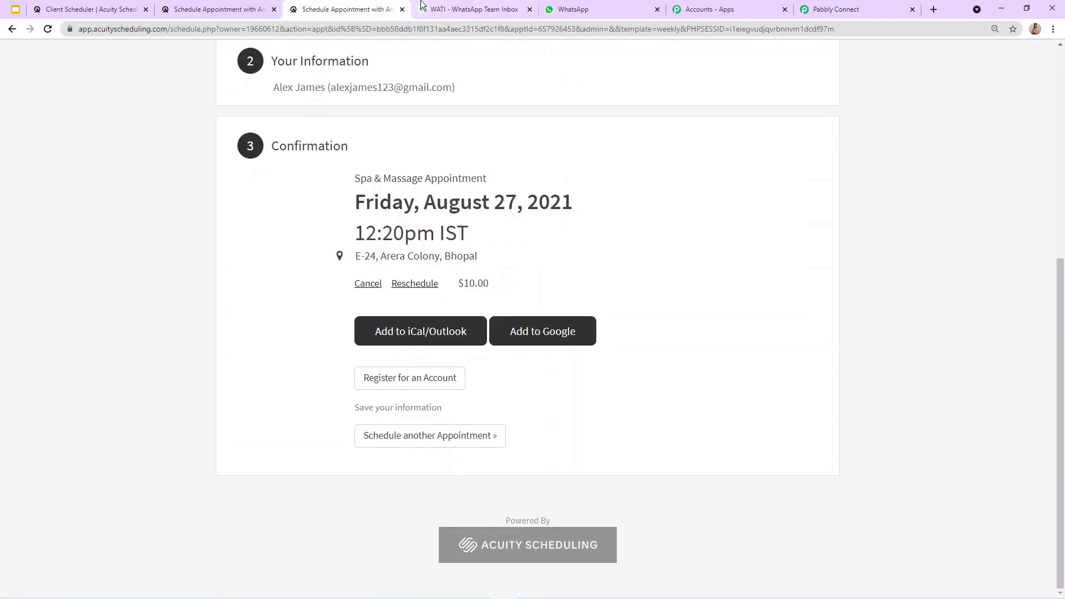
{"action": "left_click", "coordinate": [403, 10]}
{"action": "left_click", "coordinate": [244, 6]}
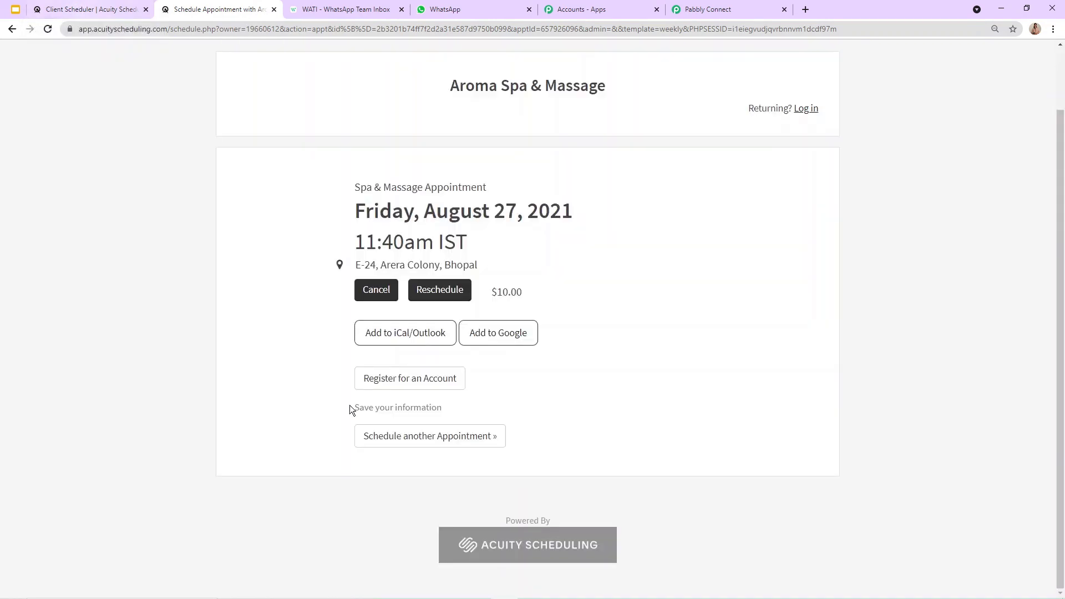
{"action": "left_click", "coordinate": [394, 436]}
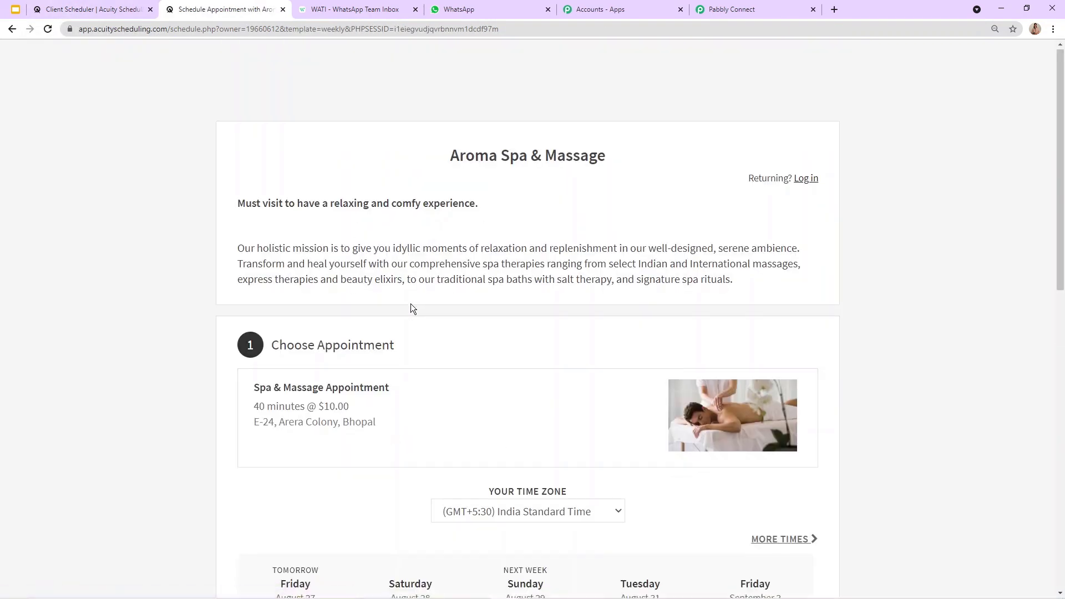
Choose the Tuesday, August 31, 11:00am slot for the Spa & Massage Appointment and continue to the client information
{"action": "scroll", "coordinate": [410, 304], "scroll_direction": "down", "scroll_amount": 5}
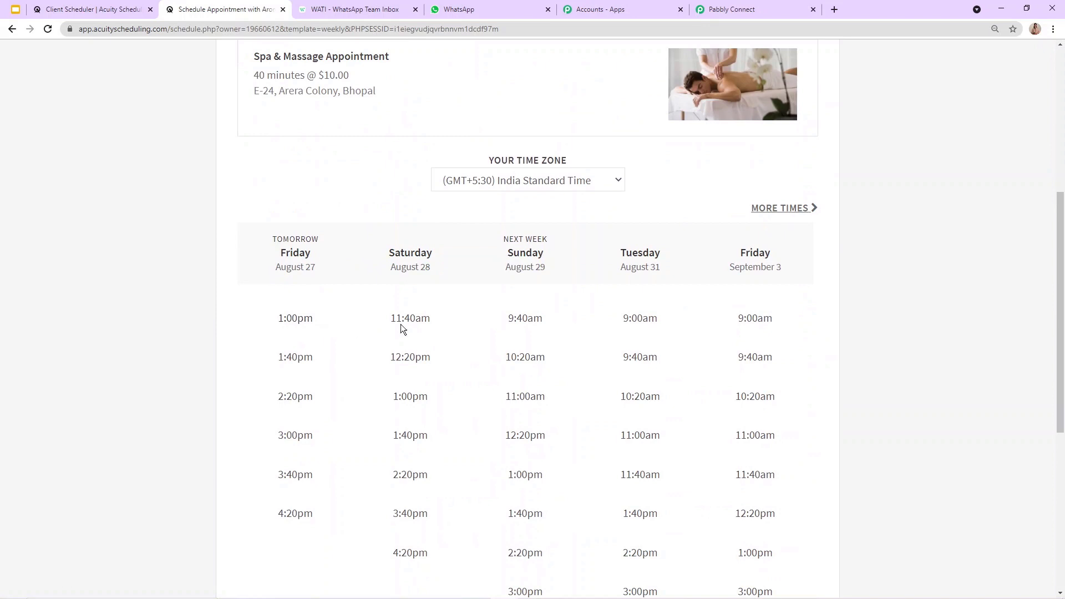
{"action": "scroll", "coordinate": [608, 277], "scroll_direction": "down", "scroll_amount": 2}
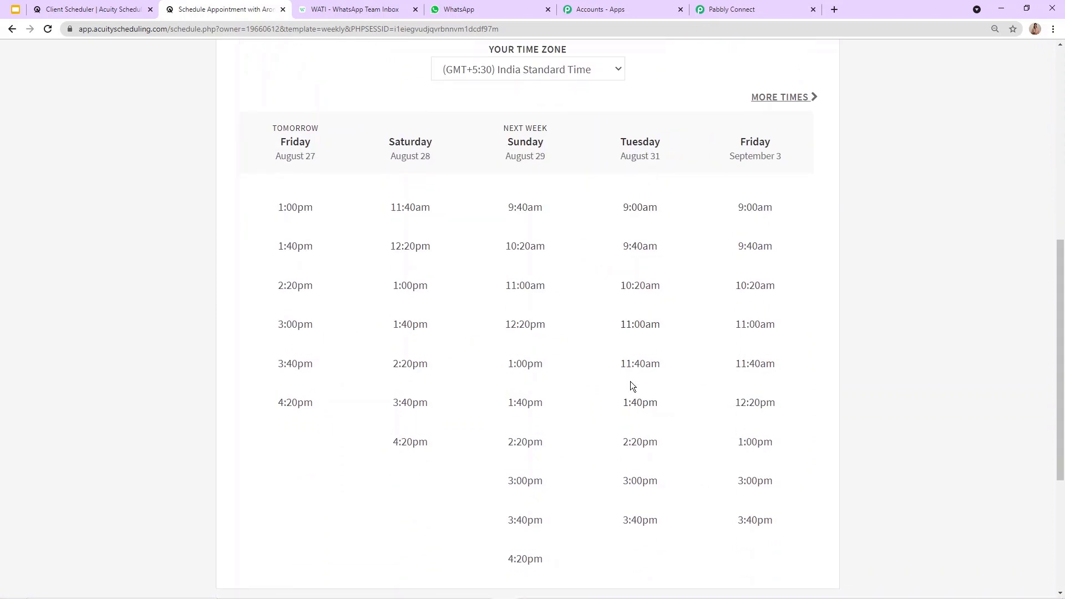
{"action": "left_click", "coordinate": [638, 329]}
{"action": "left_click", "coordinate": [646, 352]}
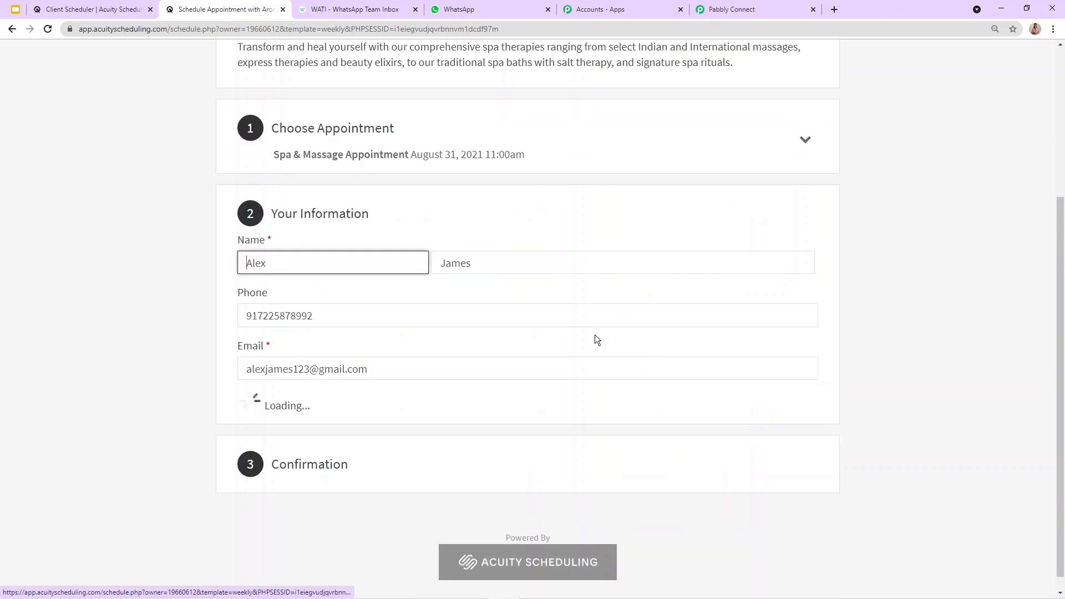
Replace the client's first name, last name and email with a new client's details and complete the appointment
{"action": "left_click", "coordinate": [349, 259]}
{"action": "left_click_drag", "start_coordinate": [246, 263], "coordinate": [294, 271]}
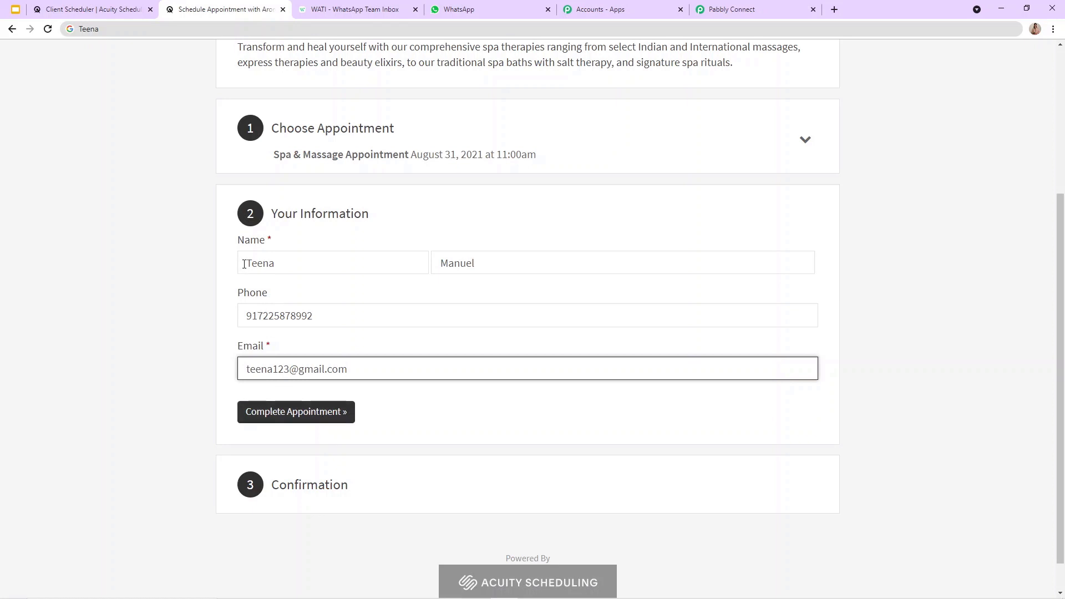
{"action": "left_click", "coordinate": [265, 417]}
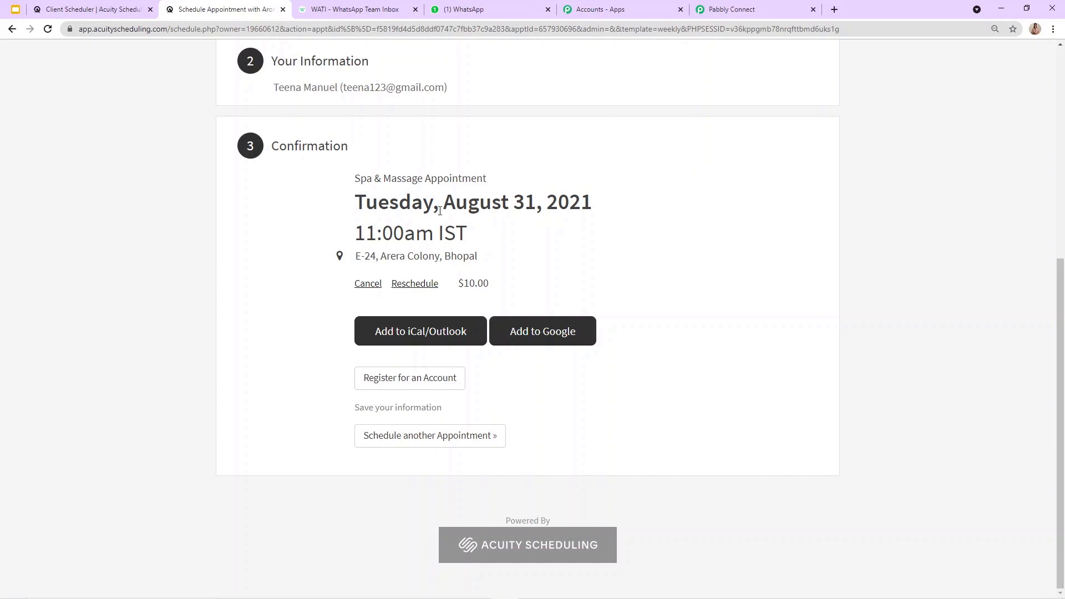
Switch to WhatsApp and compare the client name in the newest appointment message with the one in the previous message
{"action": "left_click", "coordinate": [466, 8]}
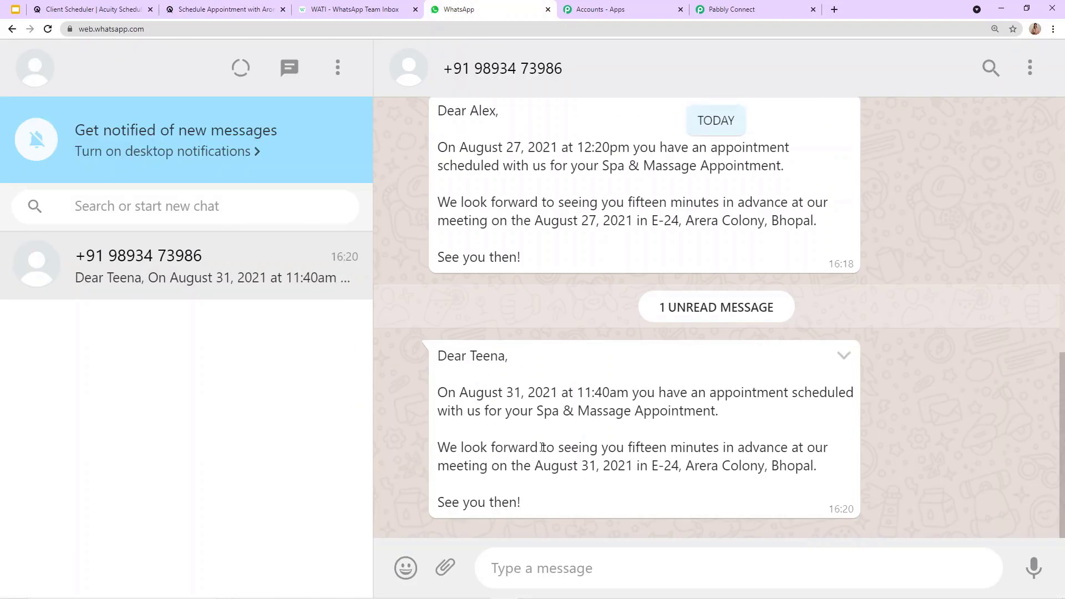
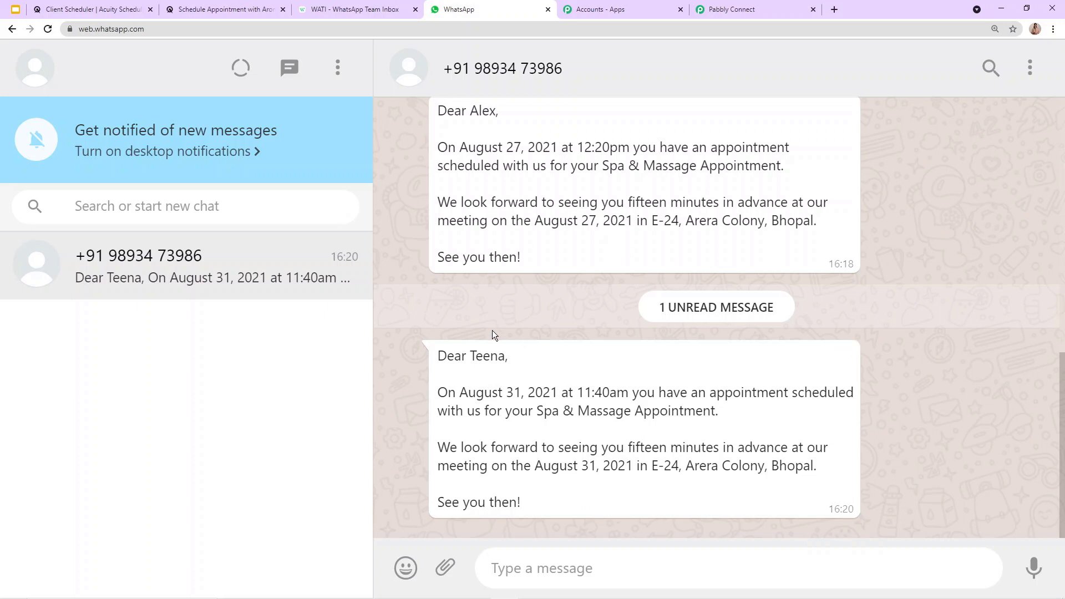
{"action": "left_click_drag", "start_coordinate": [471, 355], "coordinate": [510, 361]}
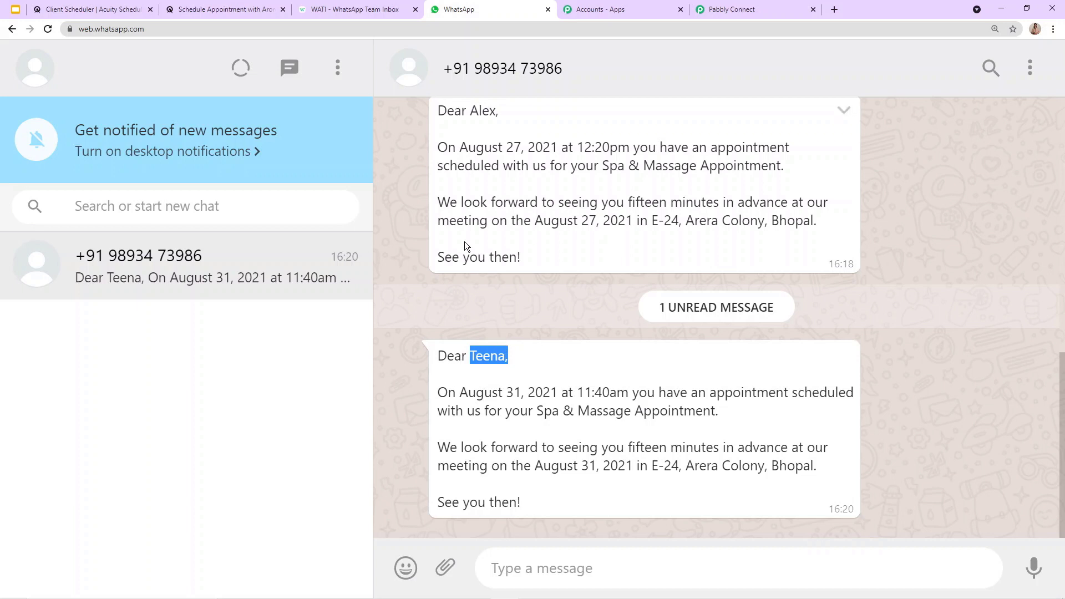
{"action": "left_click_drag", "start_coordinate": [467, 115], "coordinate": [502, 113]}
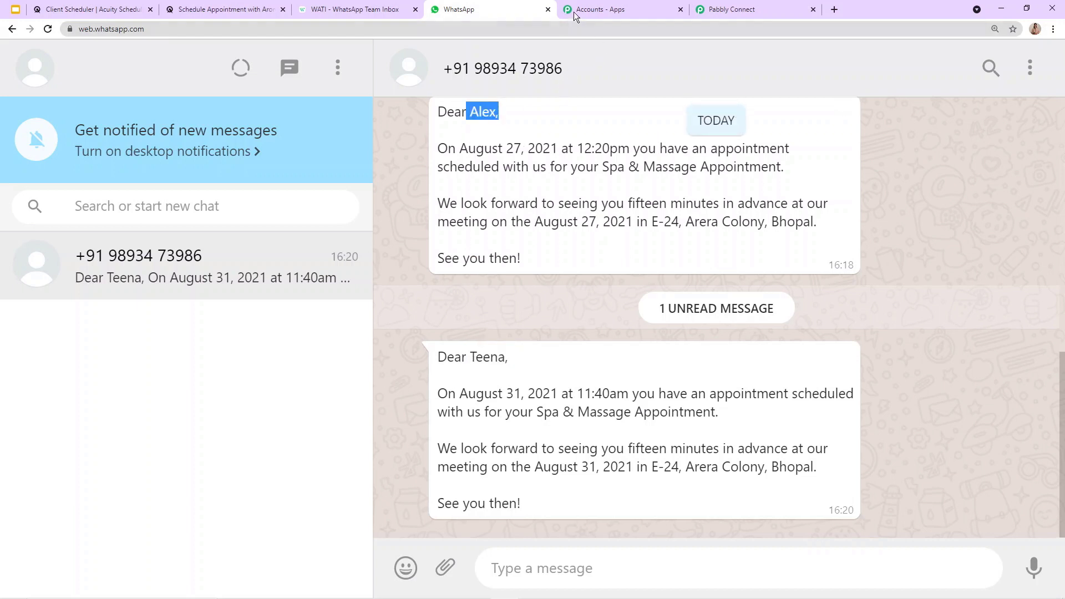
Compare the name and time variables in the WATI template body with the corresponding values in the WhatsApp messages
{"action": "left_click", "coordinate": [403, 4]}
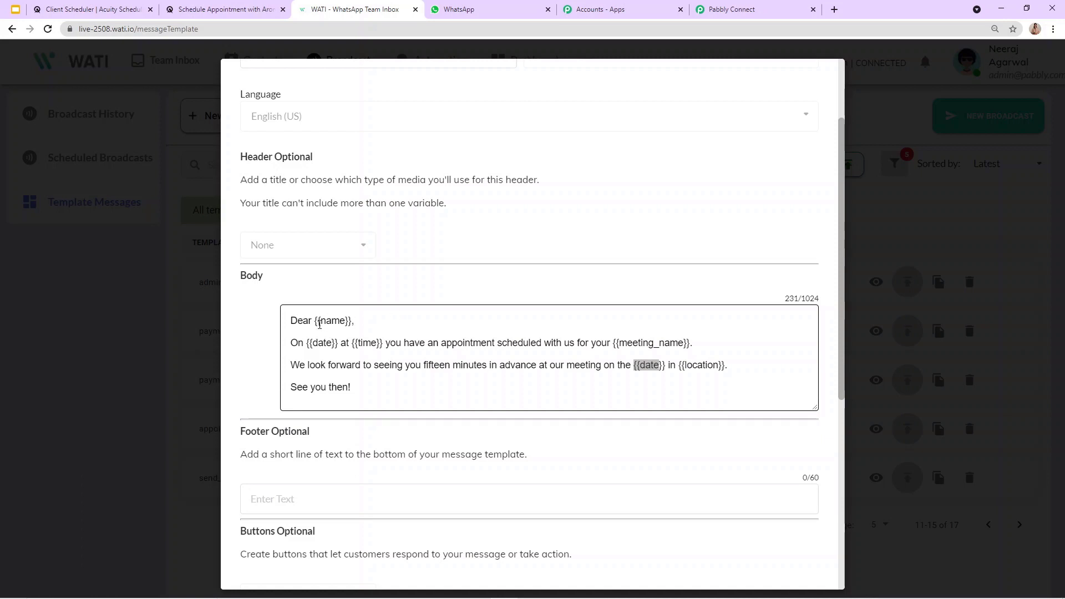
{"action": "left_click", "coordinate": [478, 7]}
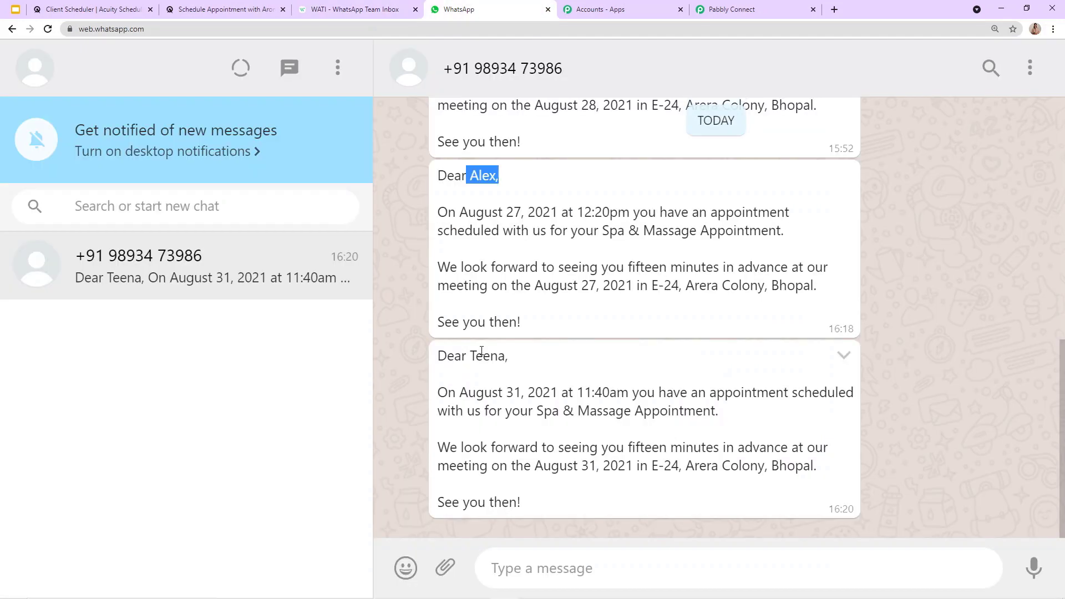
{"action": "left_click", "coordinate": [355, 10]}
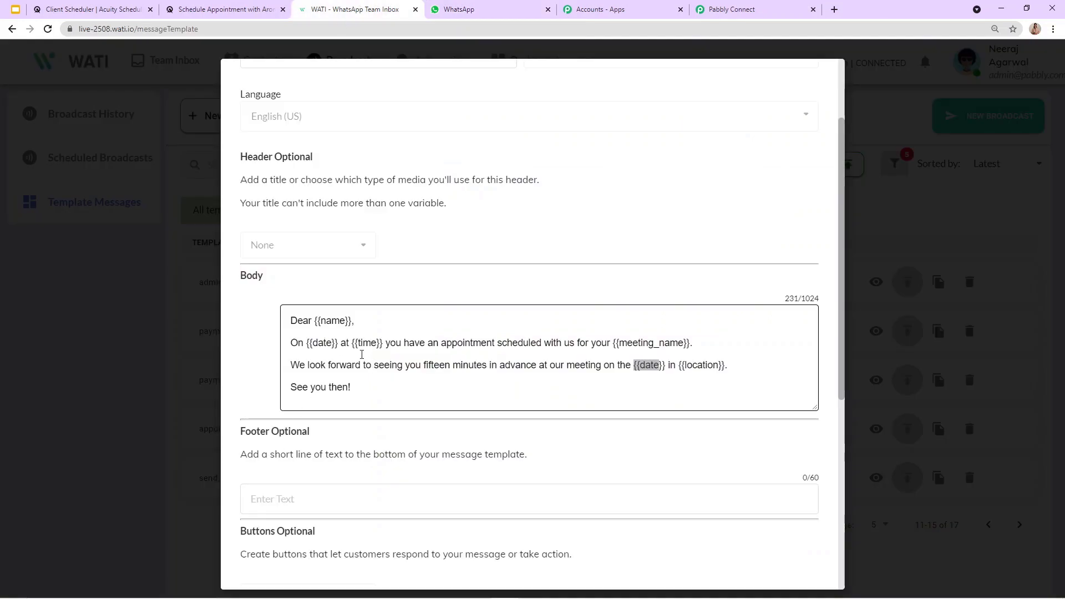
{"action": "left_click_drag", "start_coordinate": [354, 343], "coordinate": [378, 343]}
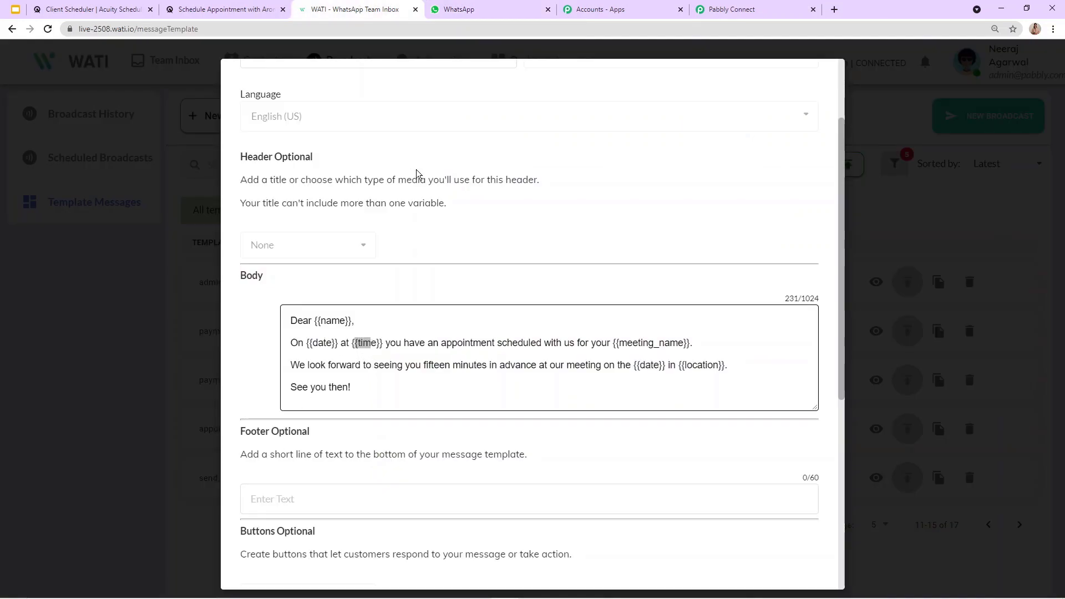
{"action": "left_click", "coordinate": [474, 6]}
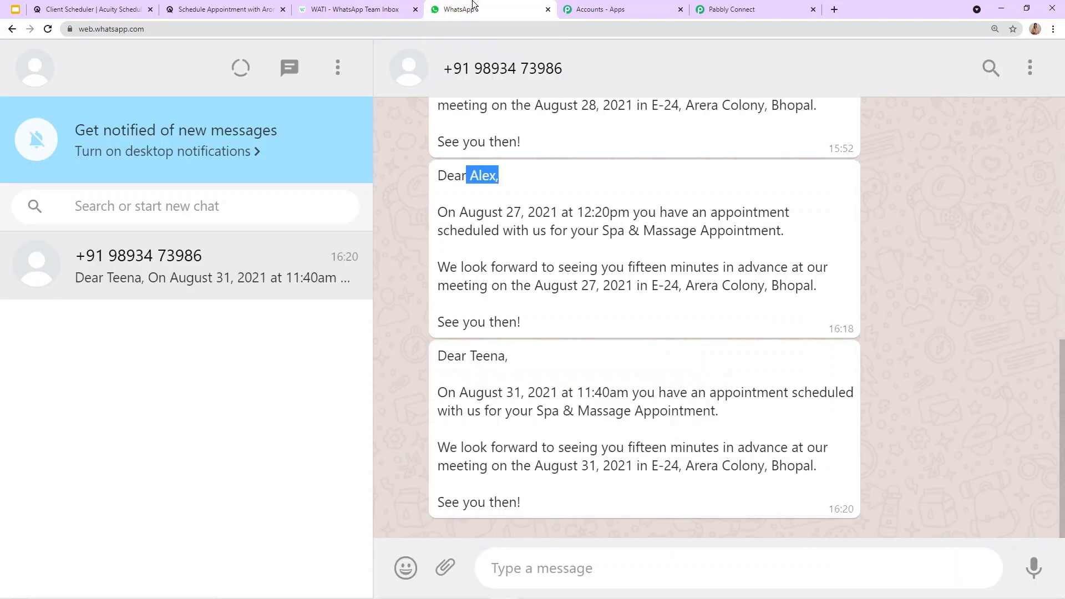
{"action": "left_click_drag", "start_coordinate": [580, 211], "coordinate": [621, 213]}
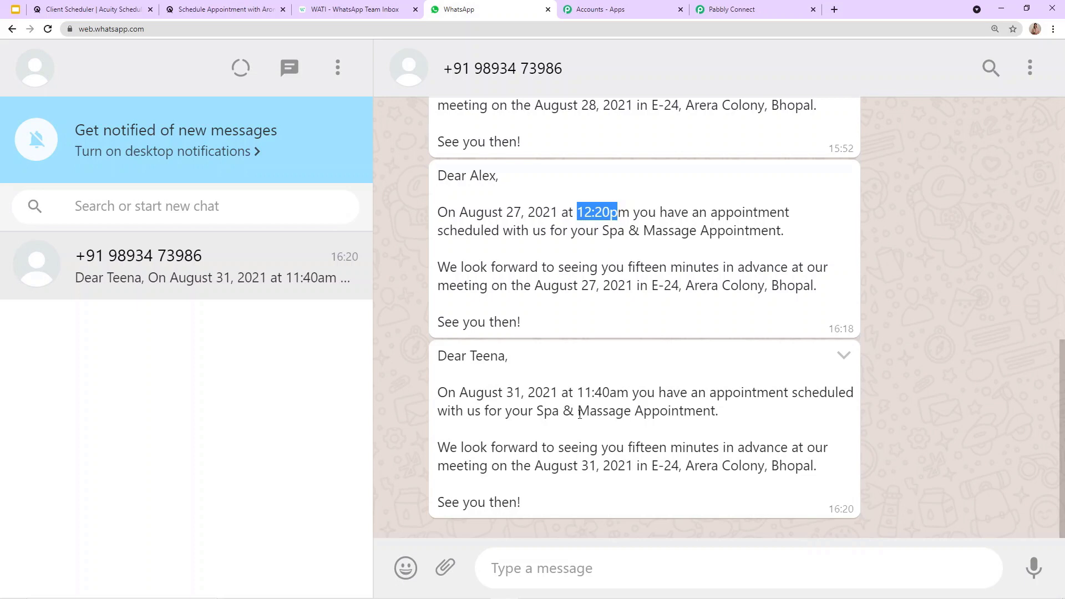
Return to the Pabbly Connect workflow and collapse both the Acuity Scheduling trigger and the WATI action
{"action": "left_click", "coordinate": [721, 9]}
{"action": "scroll", "coordinate": [754, 116], "scroll_direction": "up", "scroll_amount": 10}
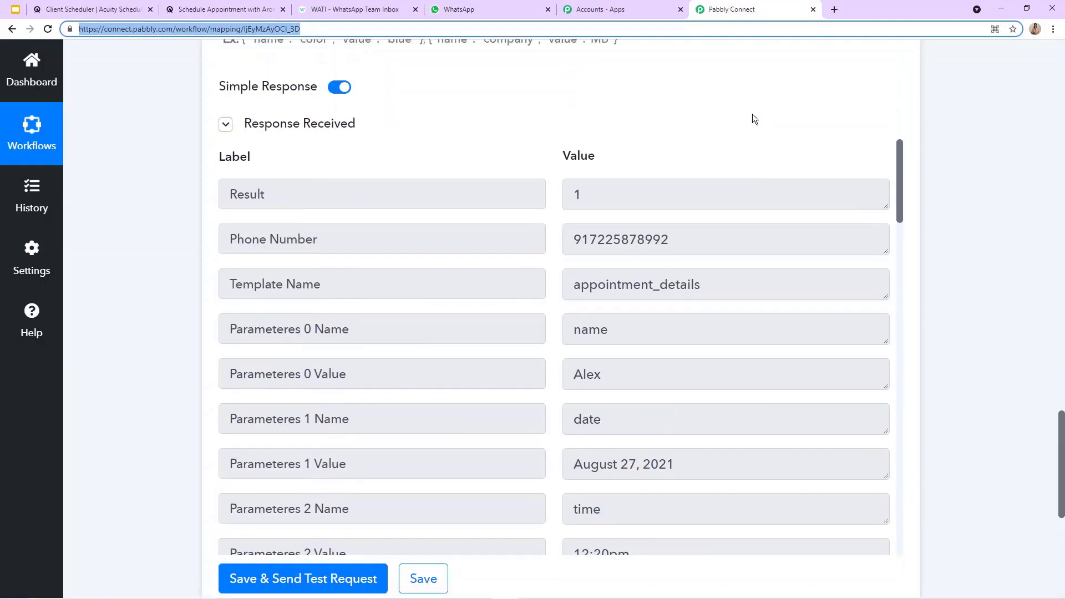
{"action": "scroll", "coordinate": [897, 257], "scroll_direction": "up", "scroll_amount": 10}
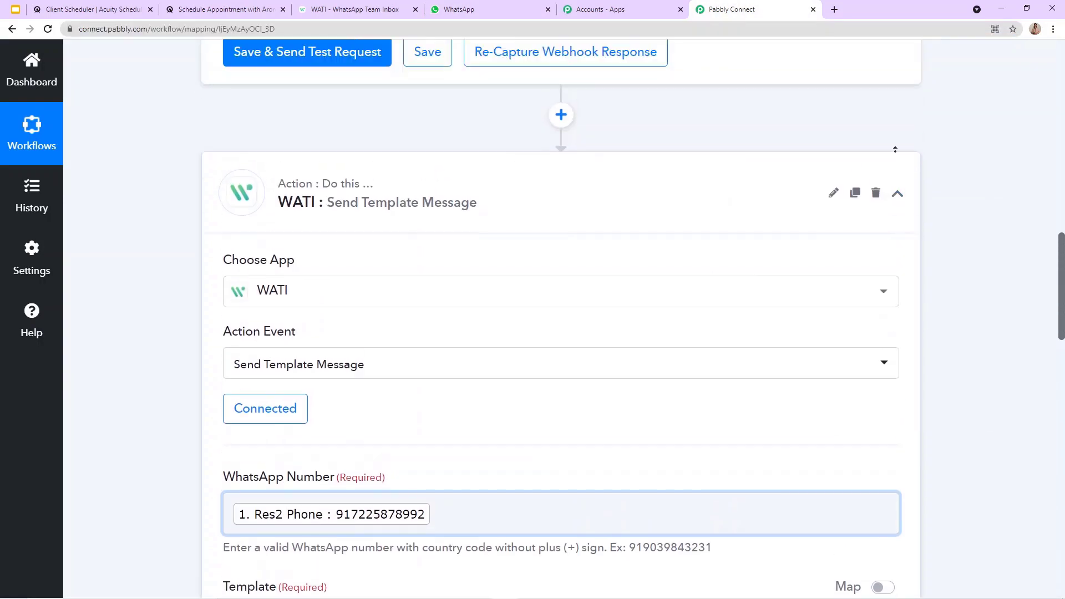
{"action": "scroll", "coordinate": [911, 290], "scroll_direction": "down", "scroll_amount": 4}
{"action": "scroll", "coordinate": [905, 255], "scroll_direction": "up", "scroll_amount": 14}
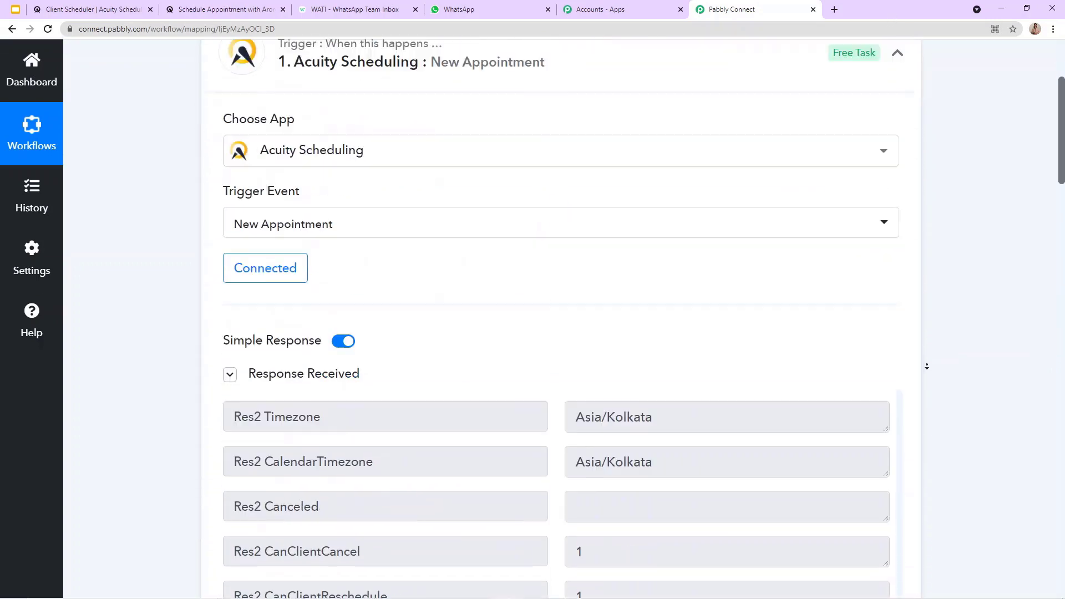
{"action": "scroll", "coordinate": [898, 226], "scroll_direction": "down", "scroll_amount": 5}
{"action": "scroll", "coordinate": [899, 225], "scroll_direction": "up", "scroll_amount": 9}
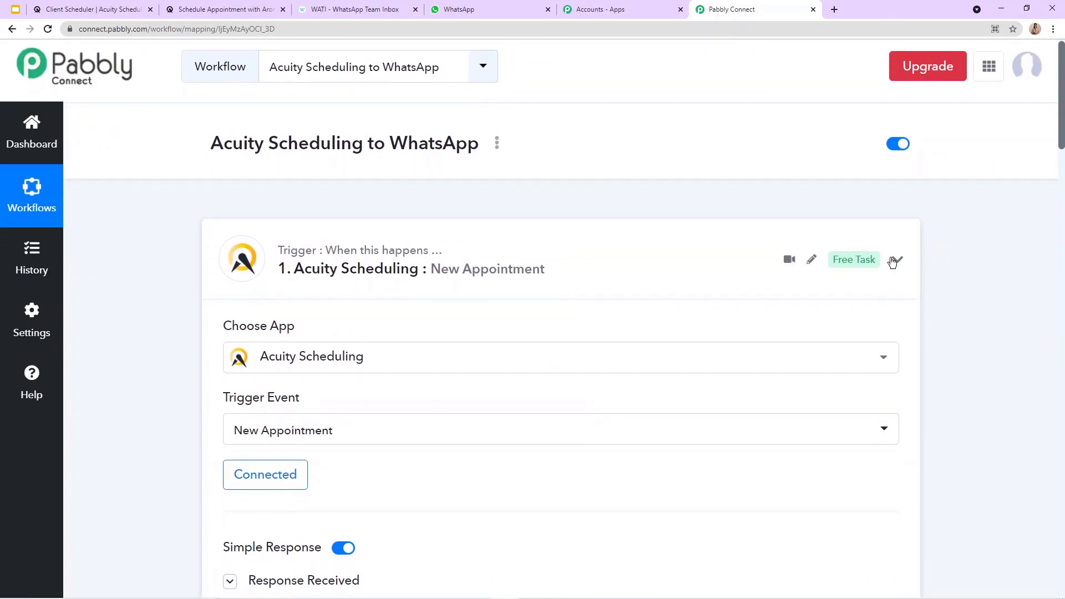
{"action": "left_click", "coordinate": [899, 258]}
{"action": "left_click", "coordinate": [897, 304]}
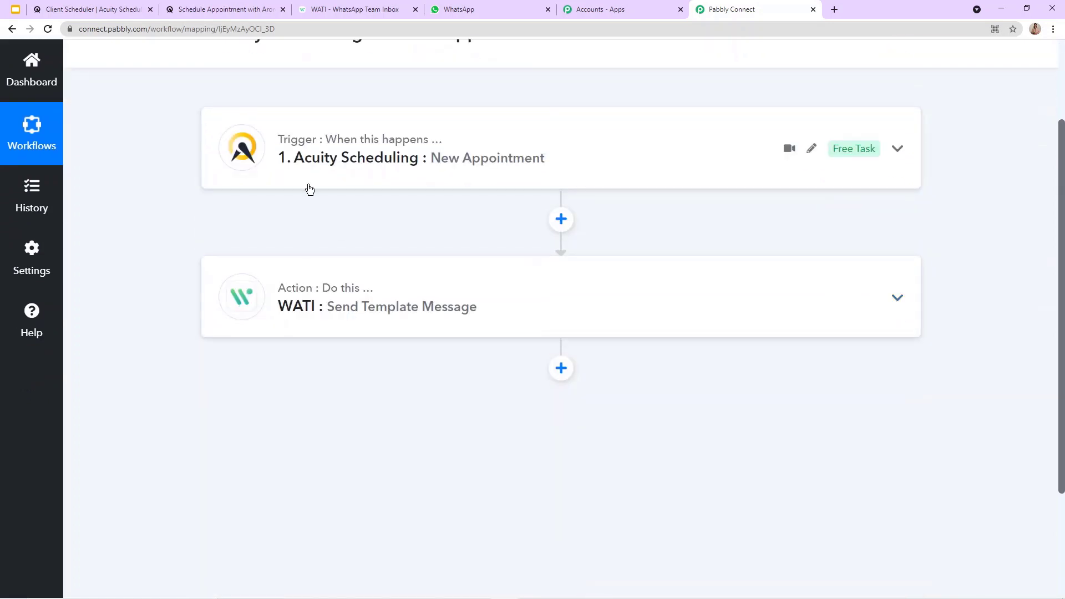
Review the Acuity Scheduling New Appointment trigger and the WATI Send Template Message action, collapsing each one after viewing
{"action": "left_click", "coordinate": [305, 169]}
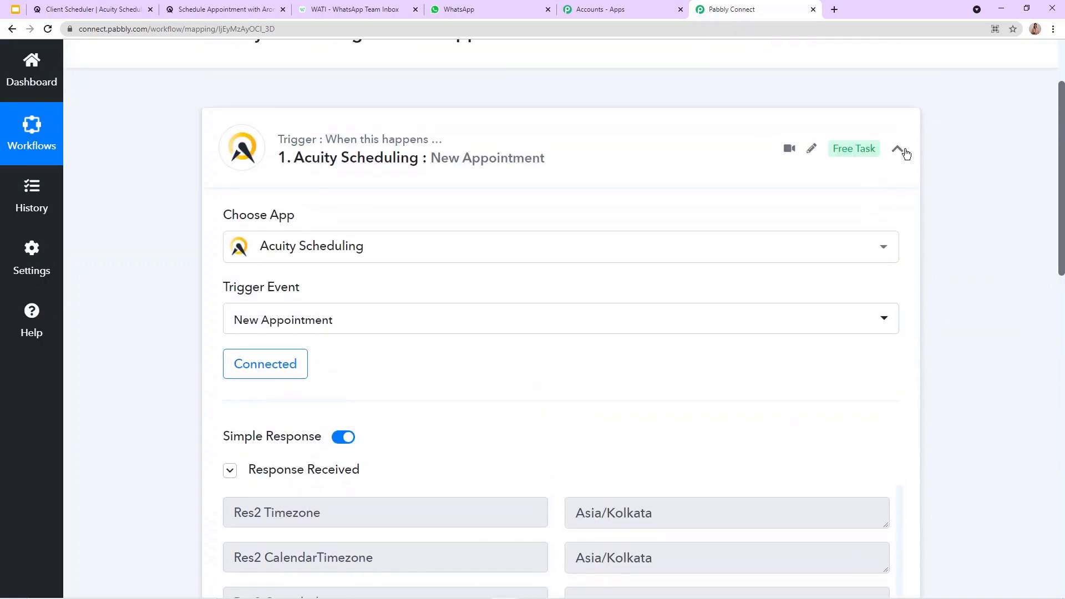
{"action": "left_click", "coordinate": [897, 149]}
{"action": "scroll", "coordinate": [444, 278], "scroll_direction": "down", "scroll_amount": 2}
{"action": "left_click", "coordinate": [413, 210]}
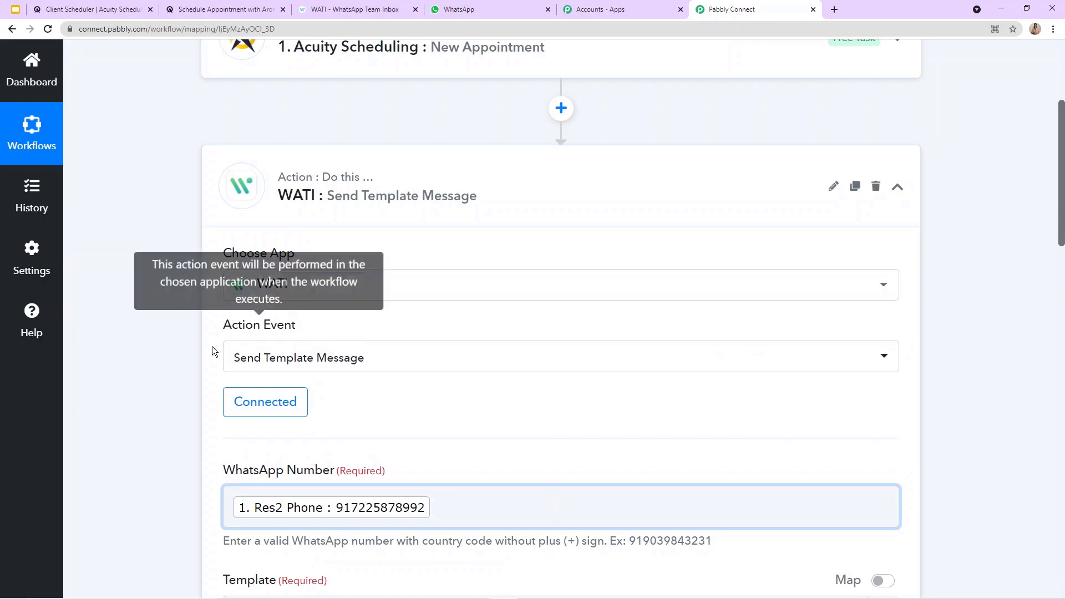
{"action": "scroll", "coordinate": [316, 499], "scroll_direction": "down", "scroll_amount": 2}
{"action": "scroll", "coordinate": [676, 314], "scroll_direction": "up", "scroll_amount": 4}
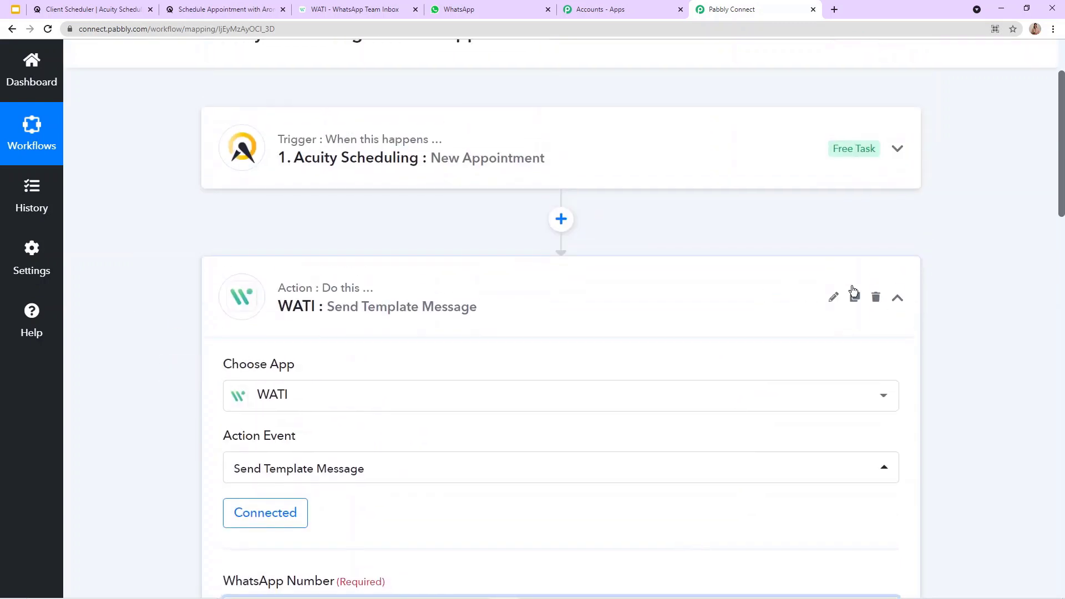
{"action": "left_click", "coordinate": [897, 300]}
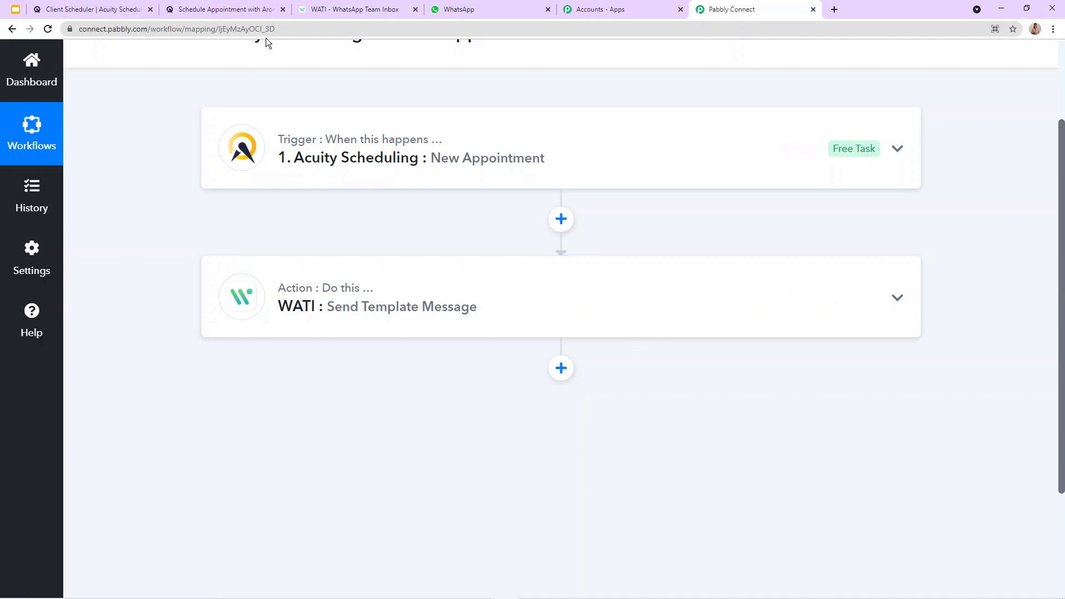
Review the Acuity Scheduling confirmation and the WhatsApp appointment messages, then return to the Pabbly Connect workflow
{"action": "left_click", "coordinate": [254, 7]}
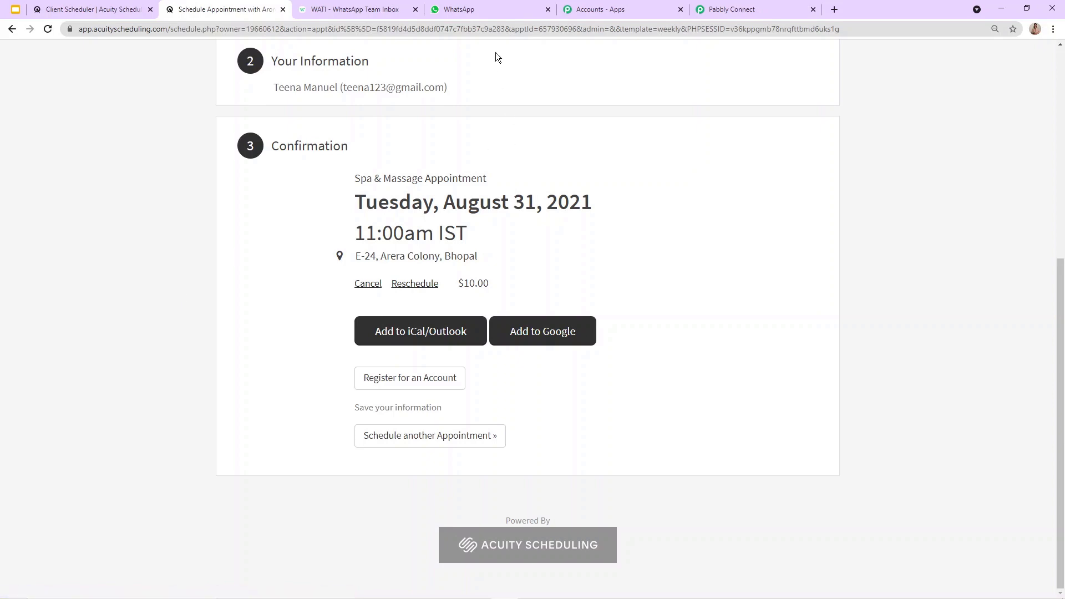
{"action": "left_click", "coordinate": [491, 6]}
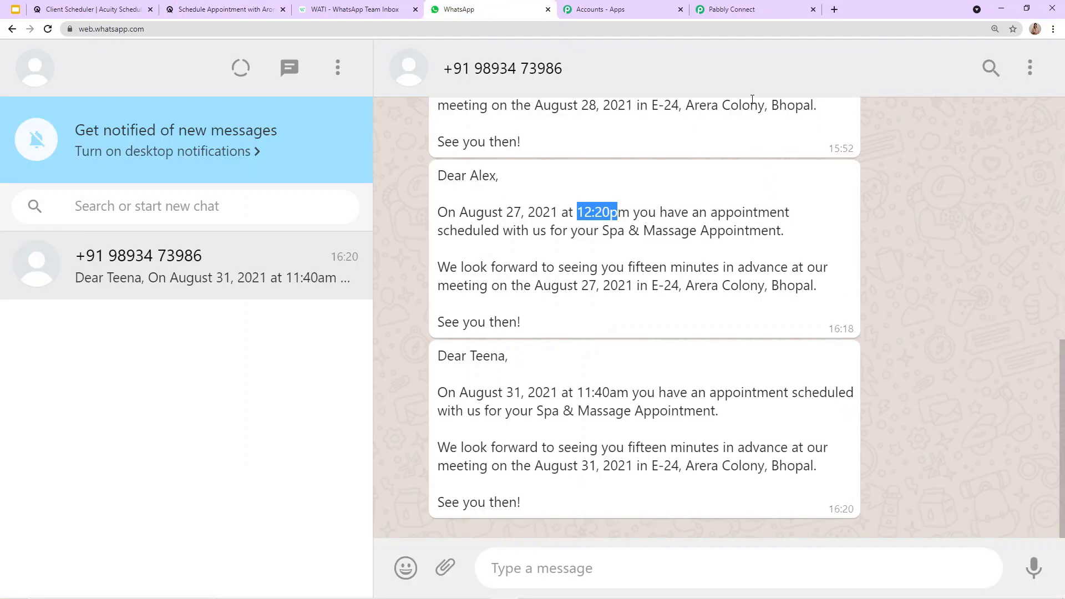
{"action": "left_click", "coordinate": [737, 6]}
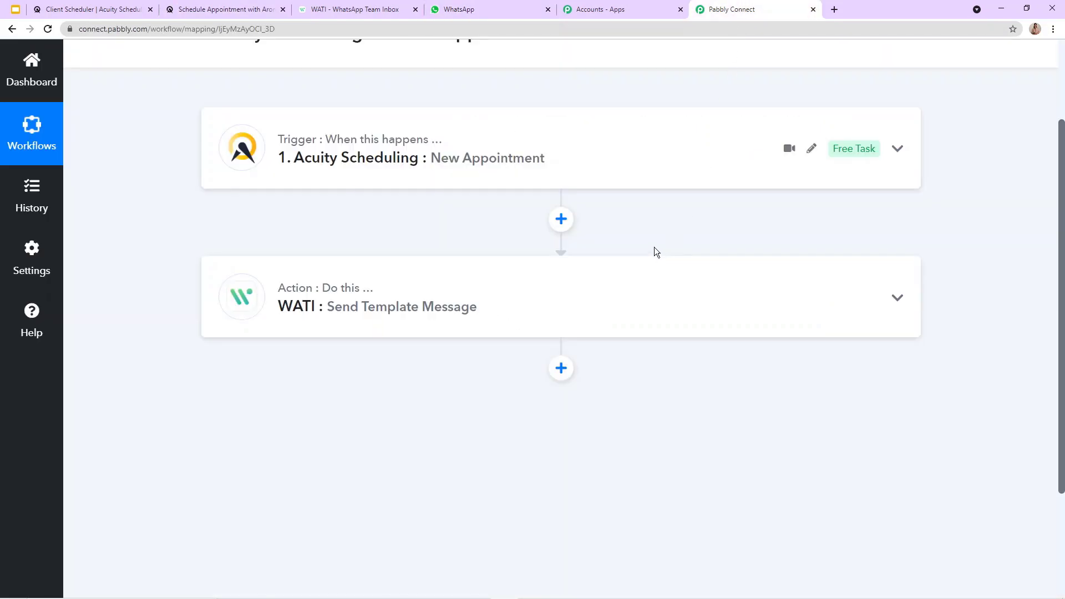